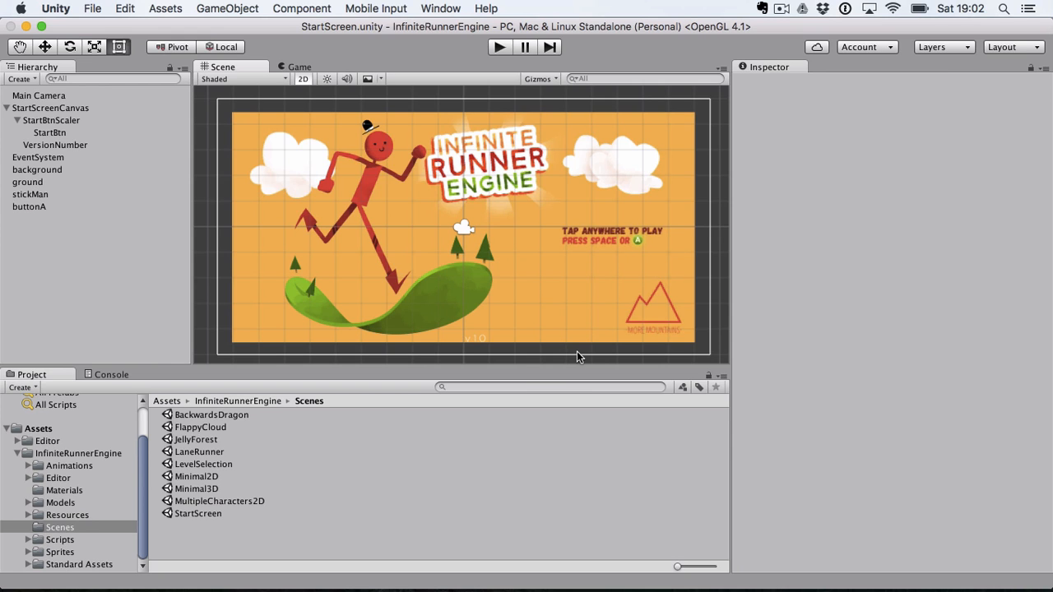
- Open the Minimal2D scene and play-test it with several jumps, ending play mode when done
double_click(204, 478)
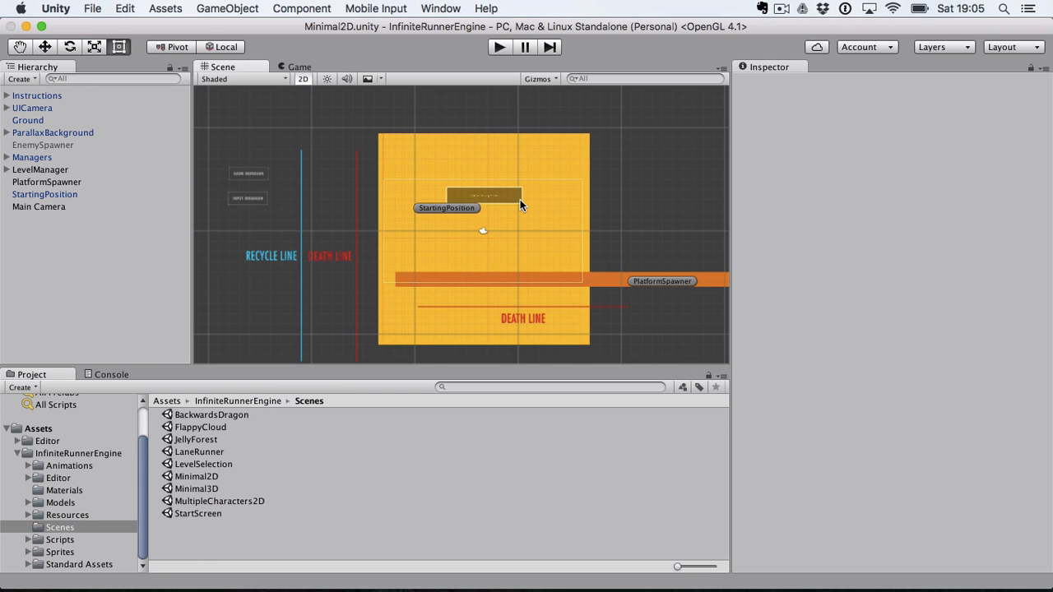
click(496, 48)
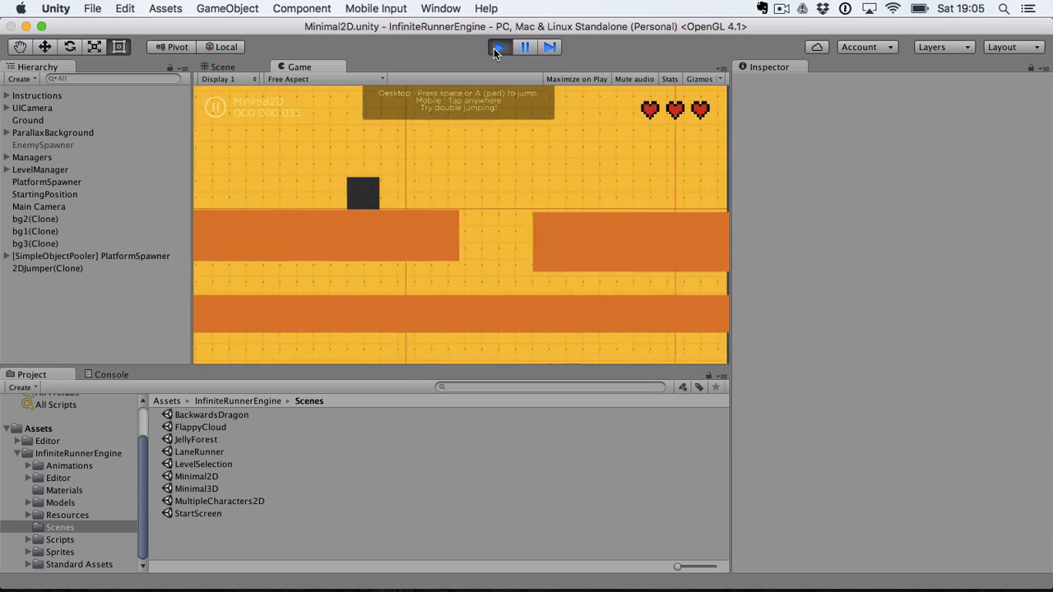
key(space)
key(space)
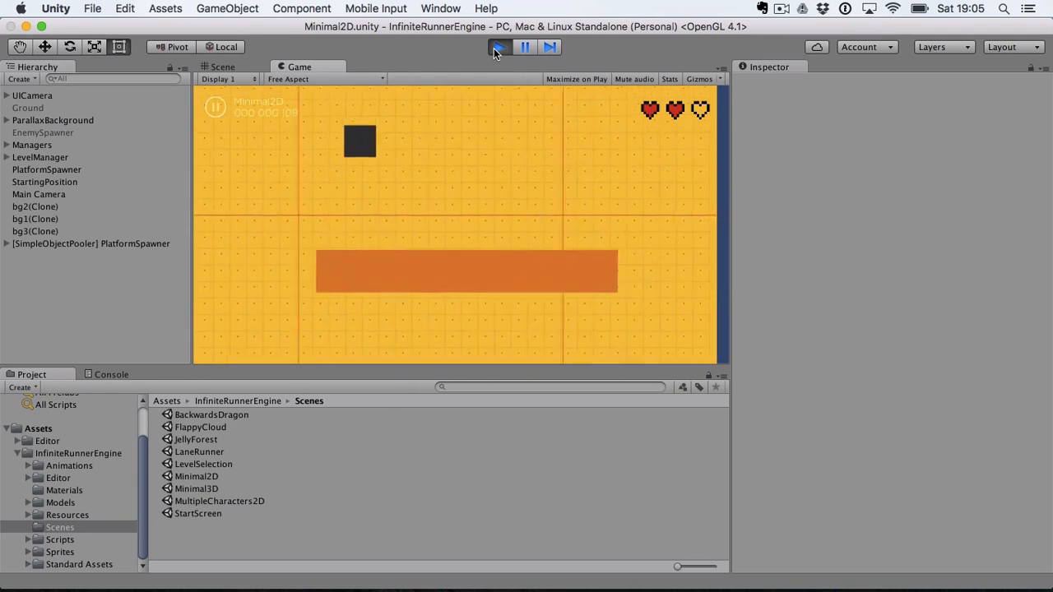
key(space)
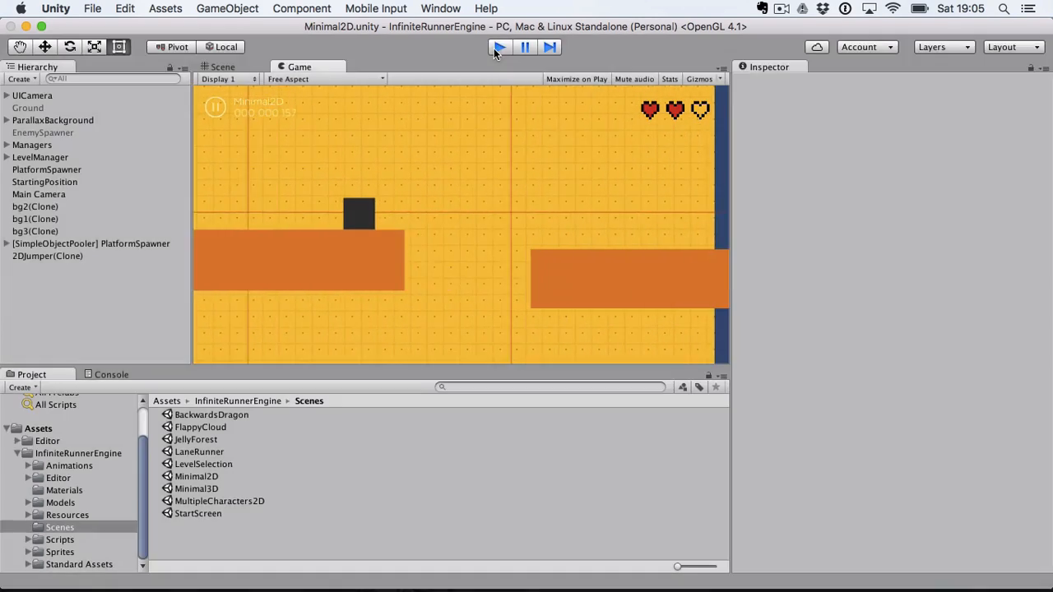
click(497, 47)
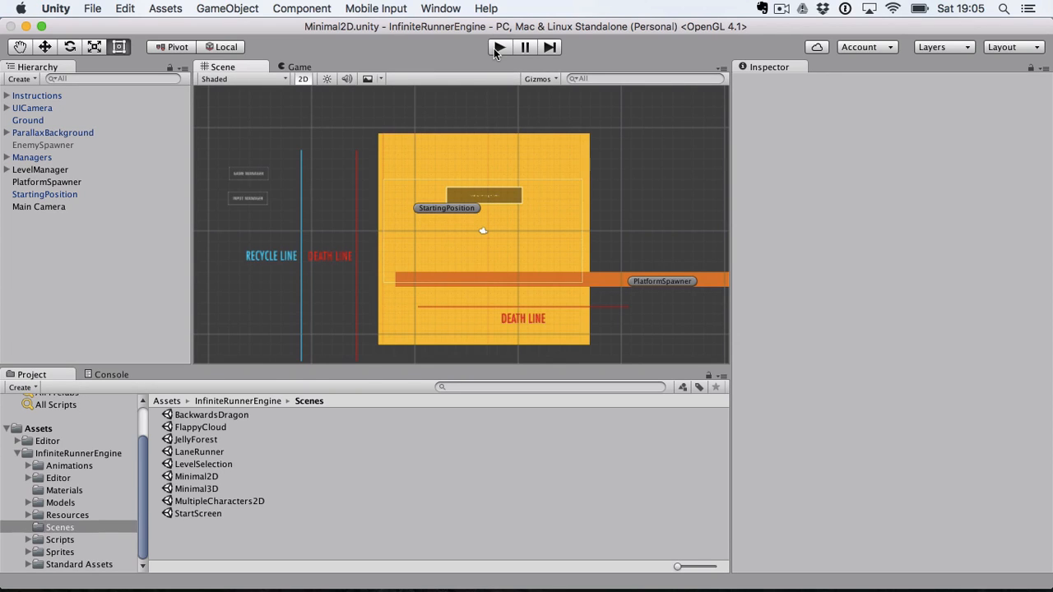
- Open the BackwardsDragon scene and play-test it by making the dragon fly upward, ending play mode when done
double_click(230, 416)
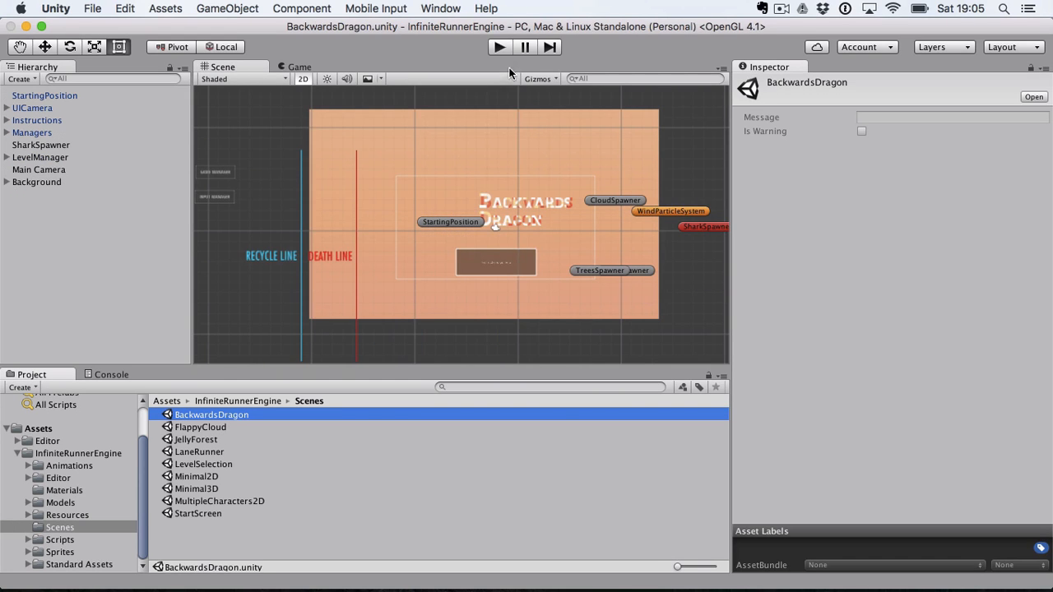
click(500, 48)
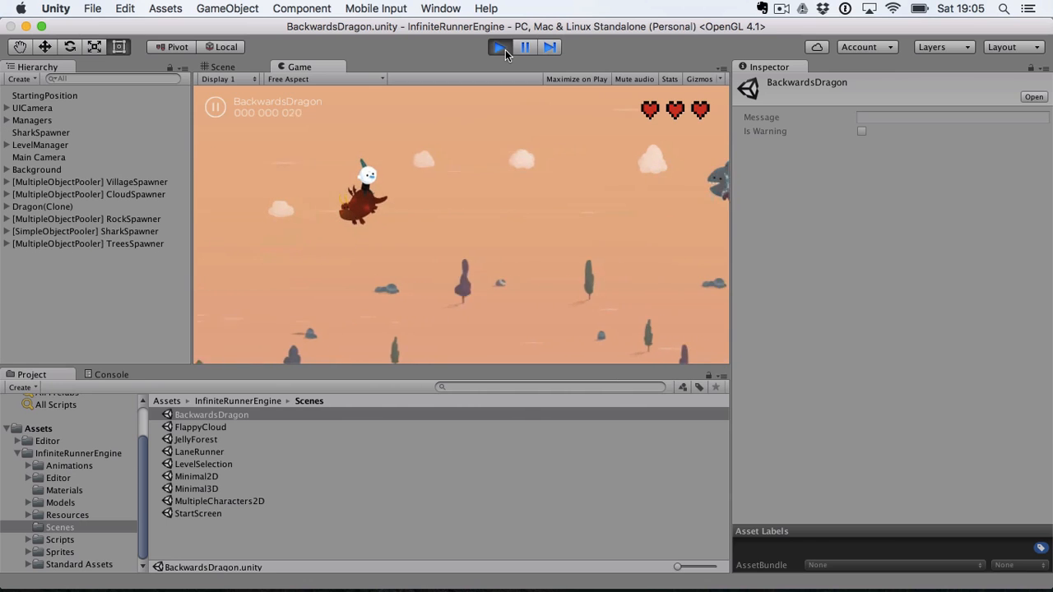
key(space)
key(space)
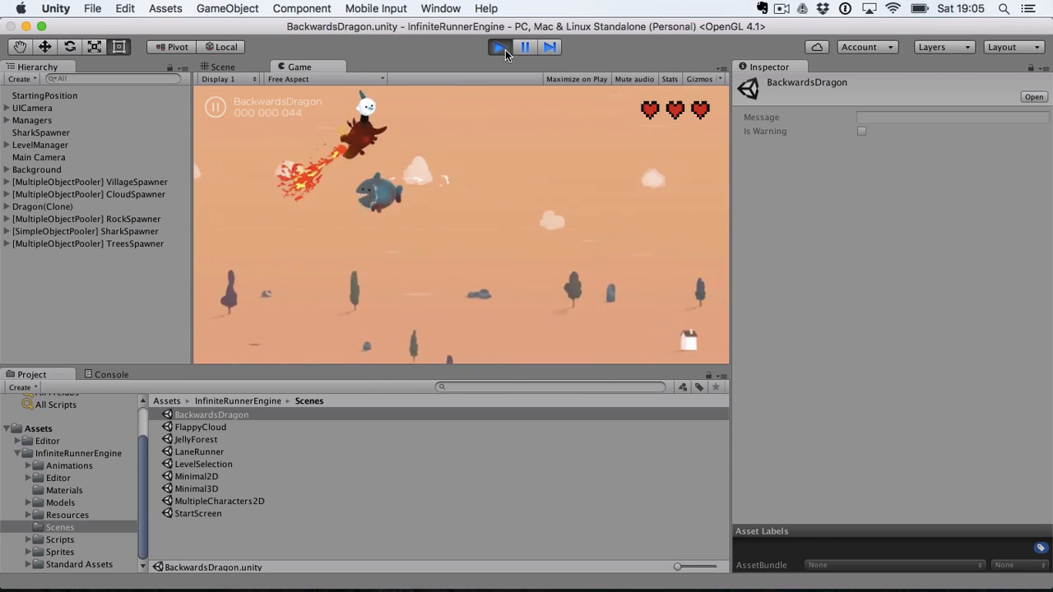
click(505, 49)
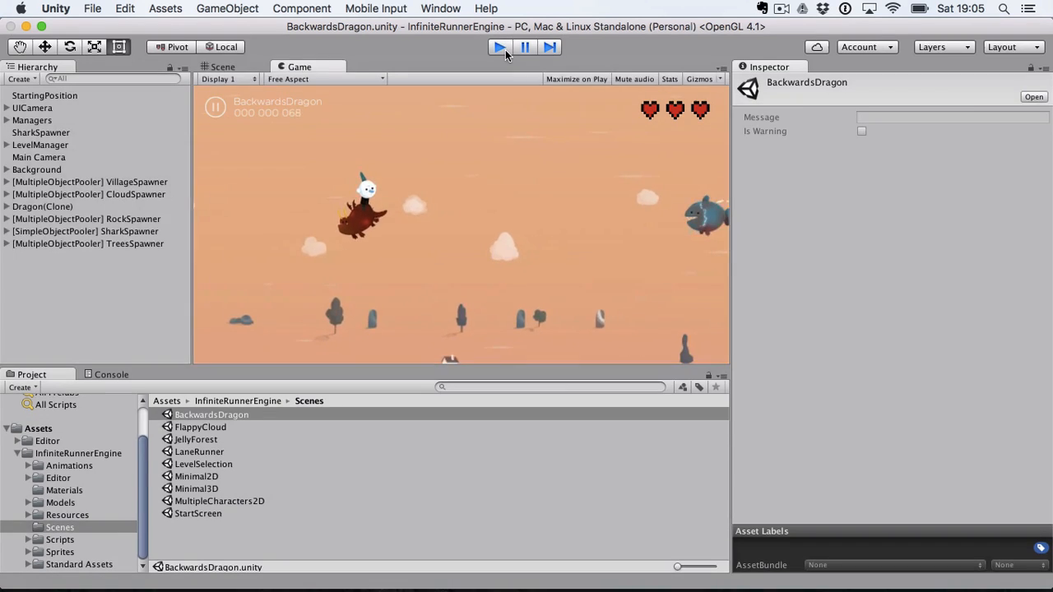
- Reopen the Minimal2D scene and briefly run it to preview how the Instructions object behaves in the game
double_click(218, 476)
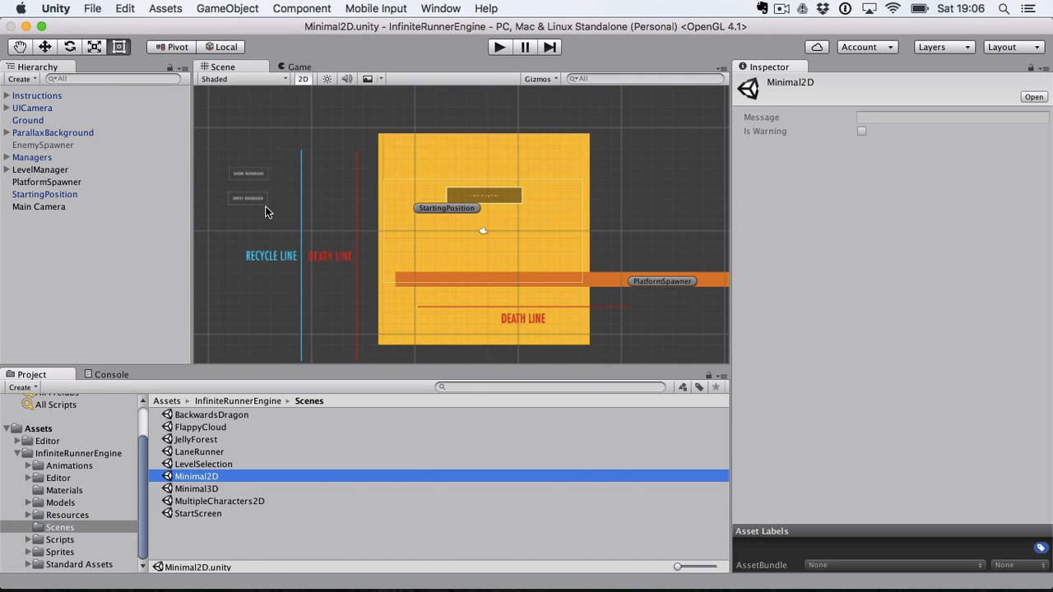
click(50, 96)
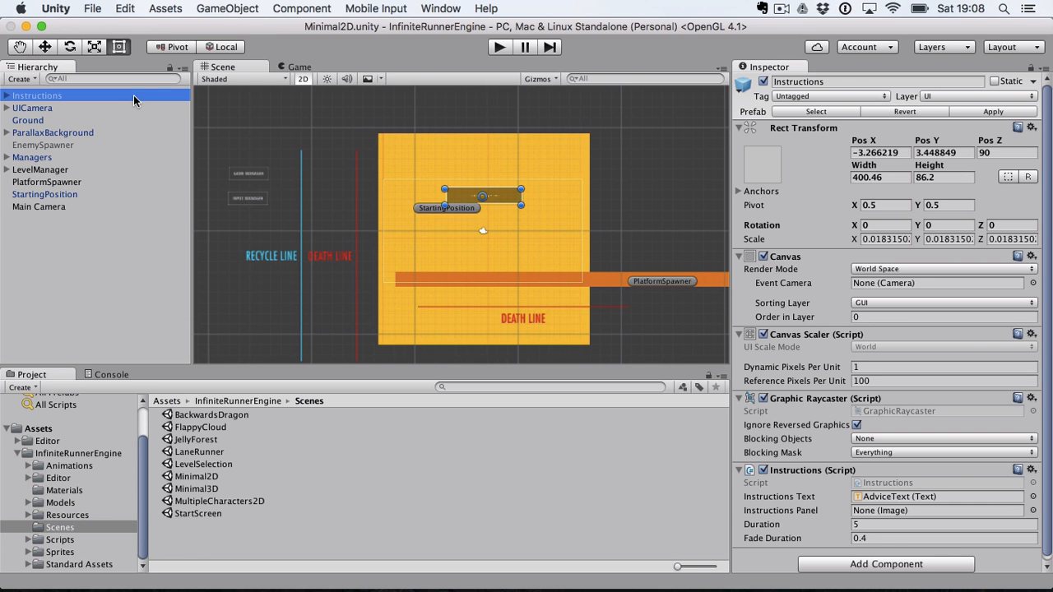
click(497, 48)
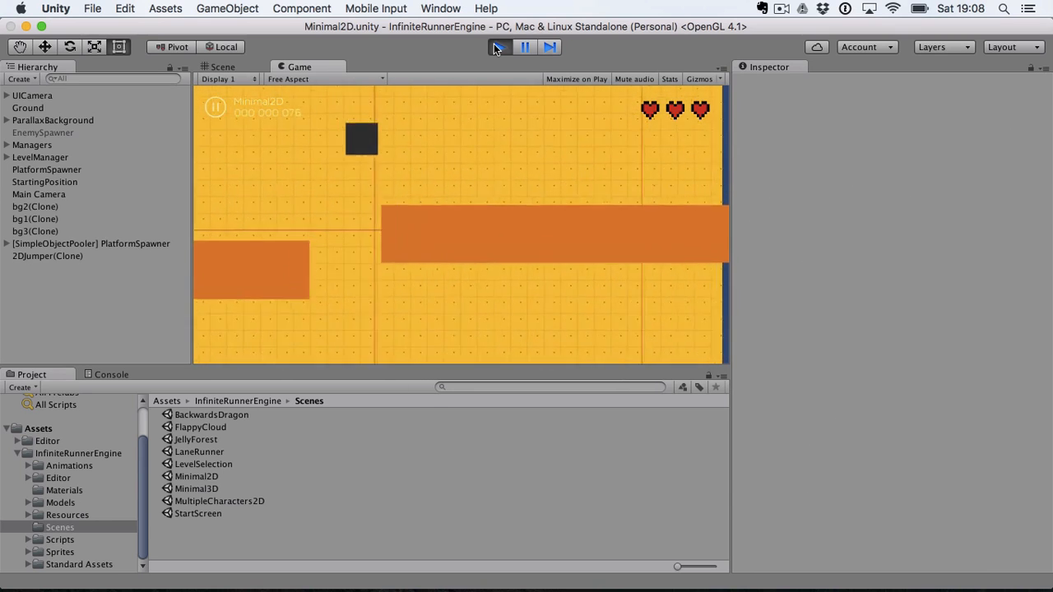
click(499, 47)
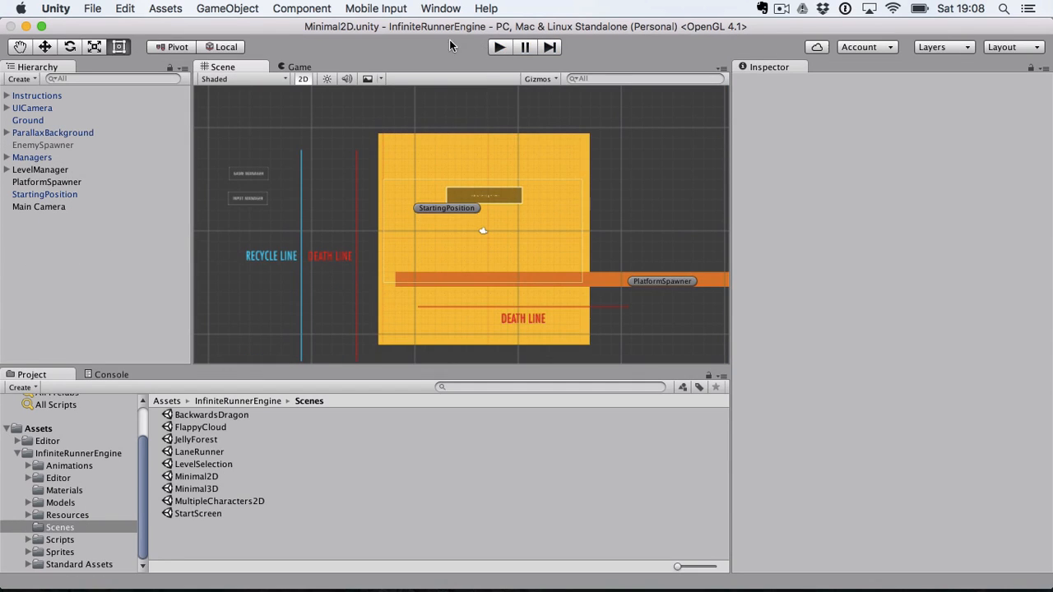
- Inspect the Duration and Fade Duration settings of the Instructions object's script
click(64, 96)
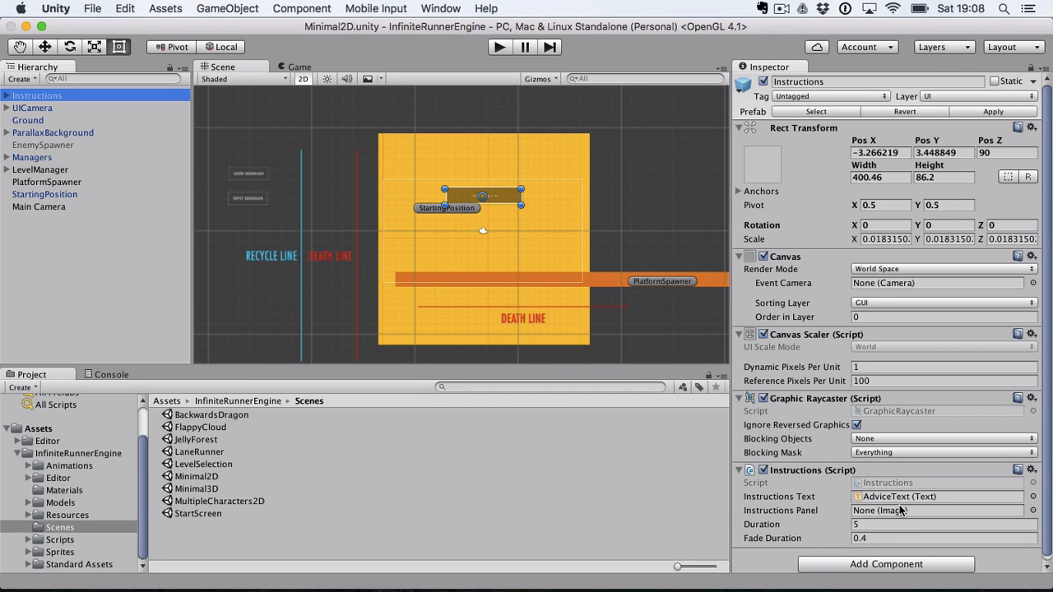
click(882, 525)
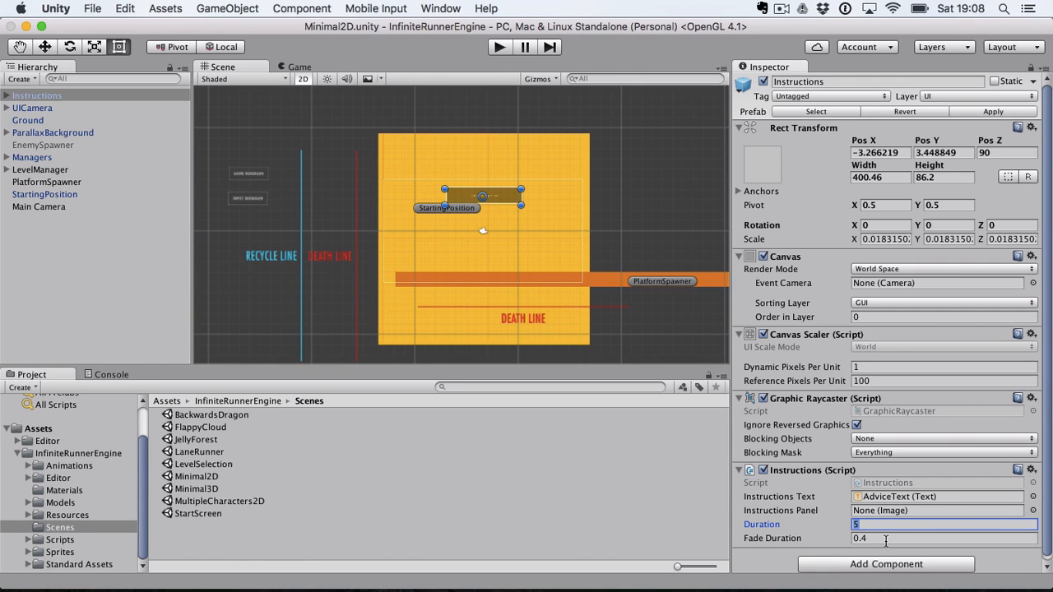
click(886, 539)
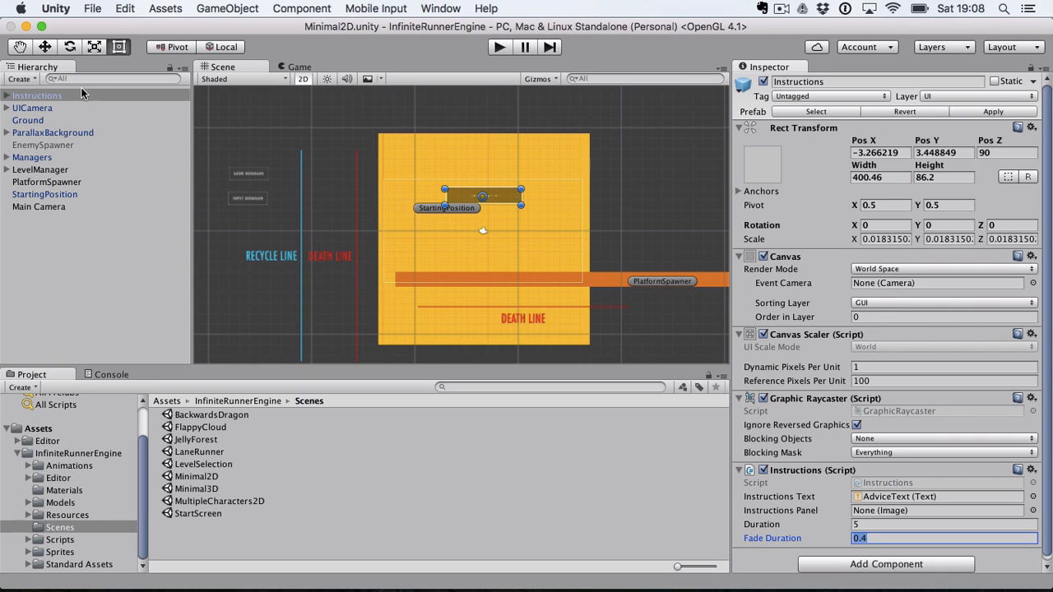
- Expand UICamera and its Canvas to examine the interface elements they contain and the GUI Manager's references
click(44, 108)
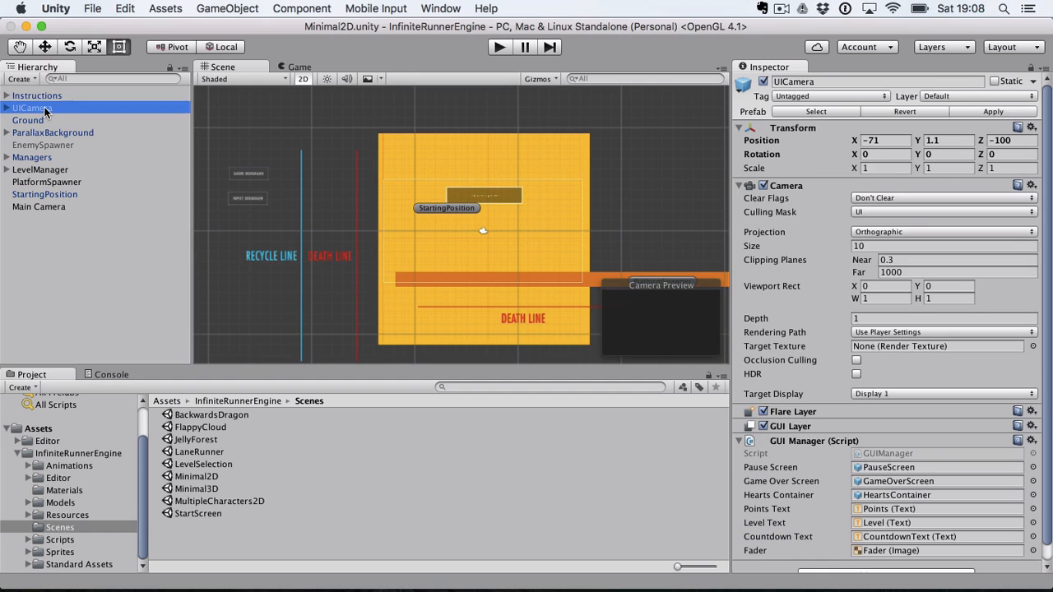
key(Right)
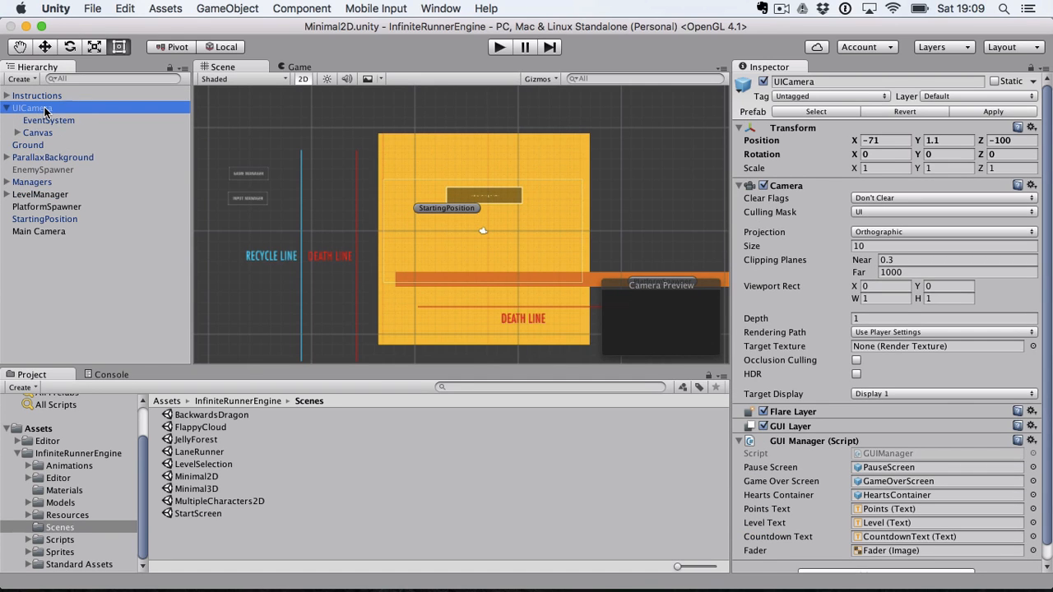
key(Down)
key(Down)
key(Right)
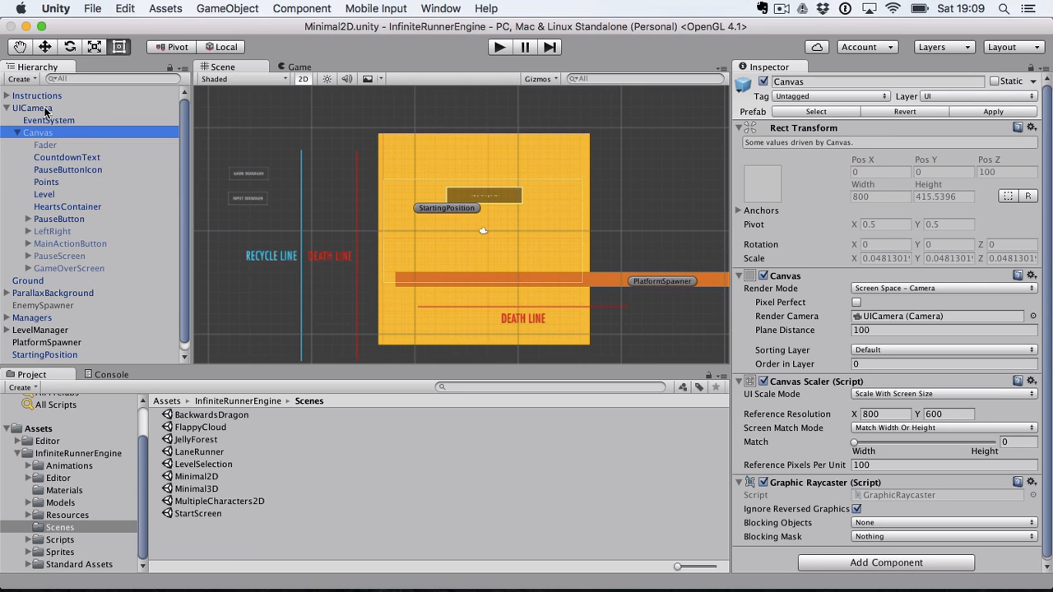
click(33, 108)
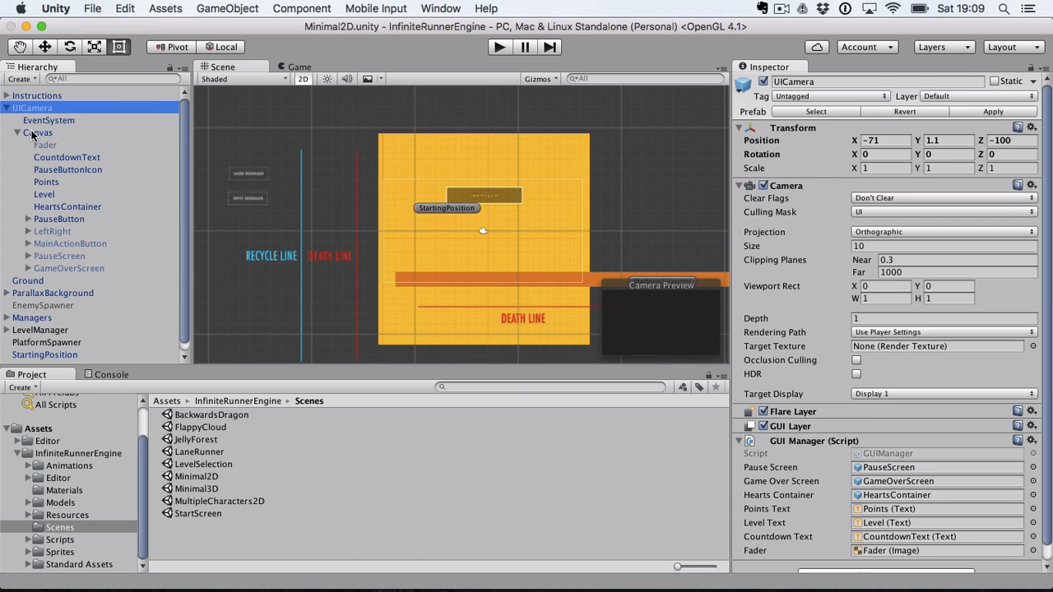
- Play-test Minimal2D with several jumps to examine the on-screen level name, points and hearts, ending play mode when done
click(496, 49)
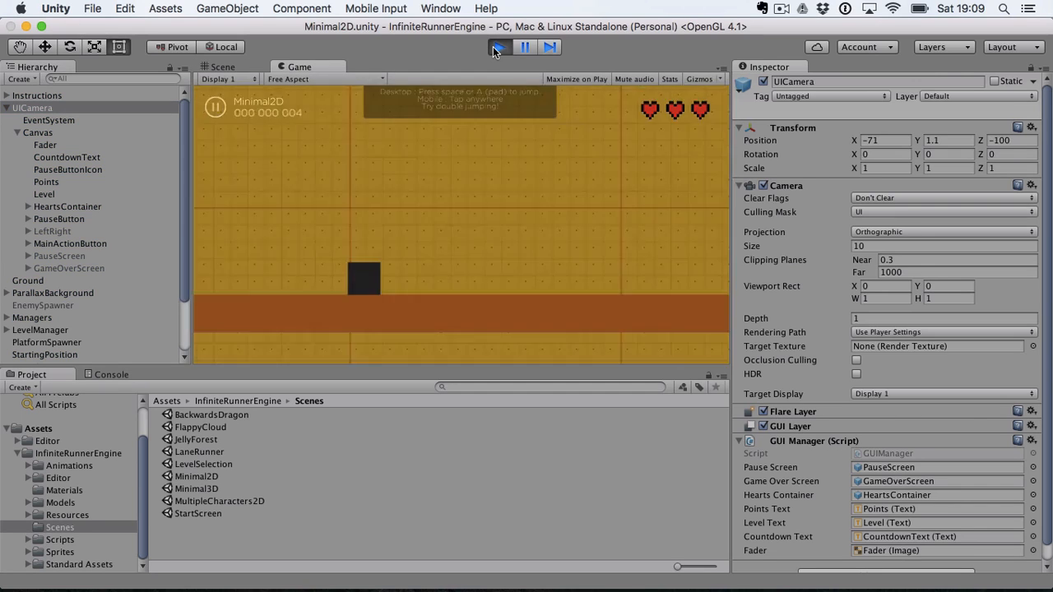
click(261, 100)
key(space)
key(space)
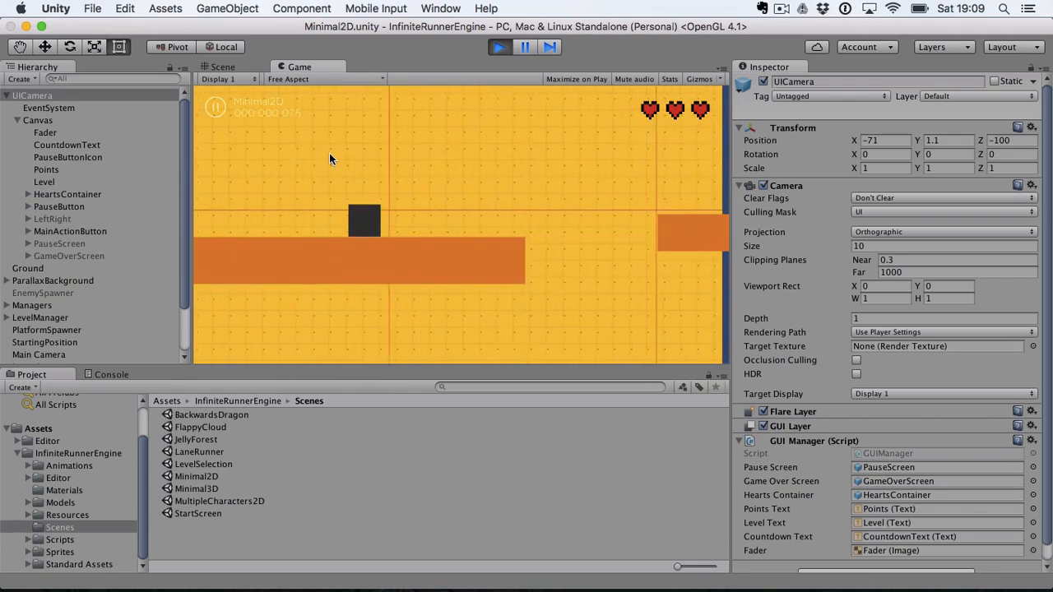
key(space)
key(space)
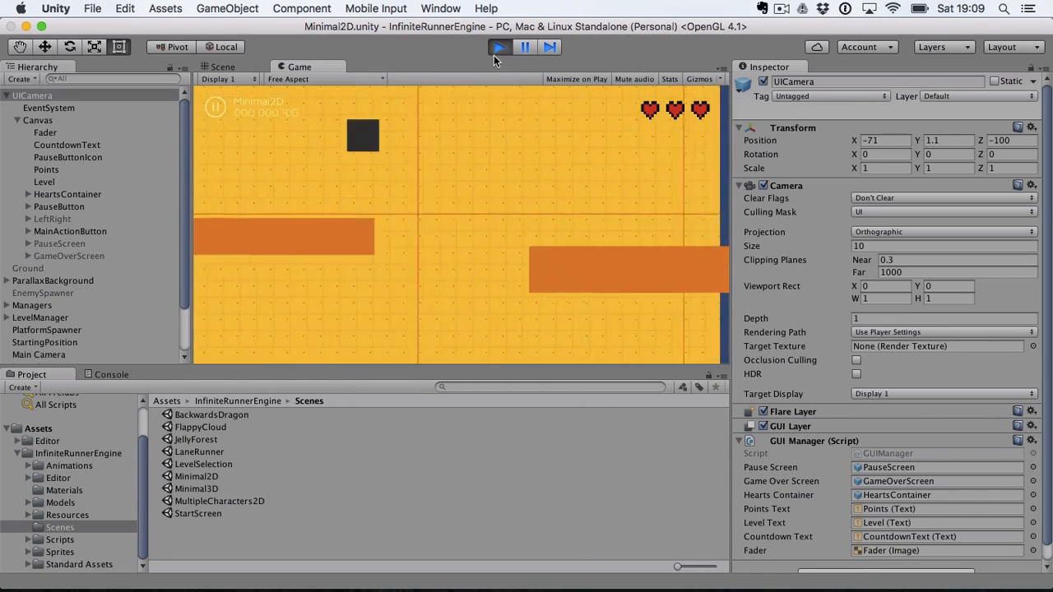
click(497, 53)
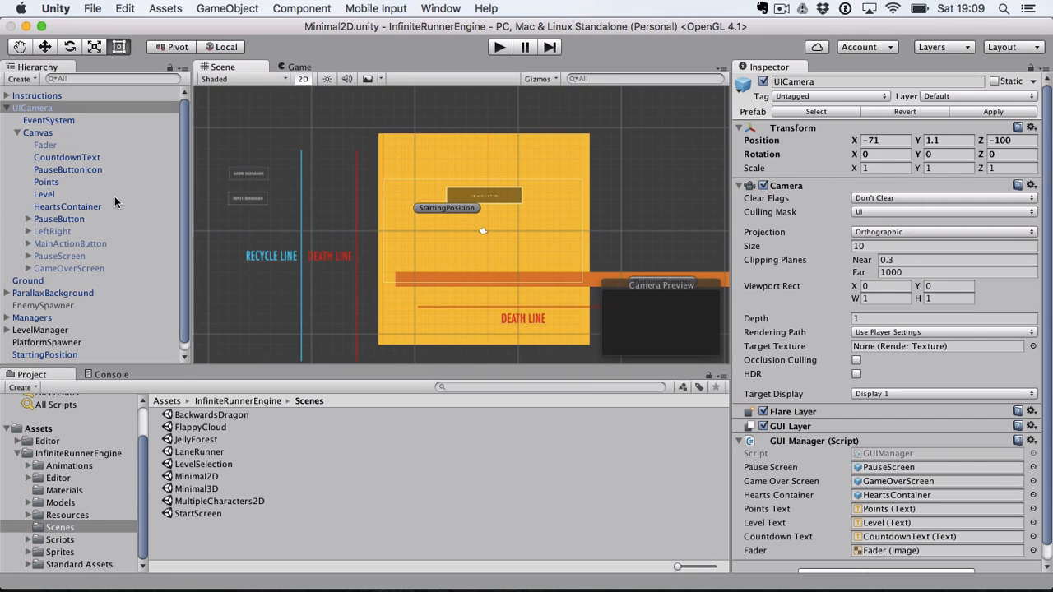
- Activate the LeftRight object under the UICamera's Canvas and frame it in the scene view with its child buttons expanded
click(49, 231)
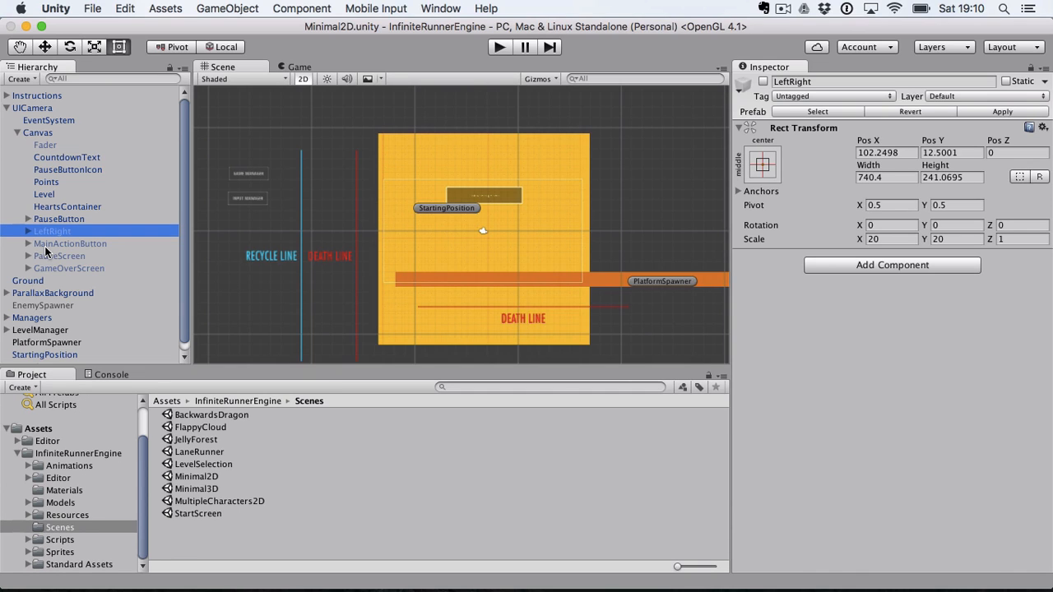
key(Right)
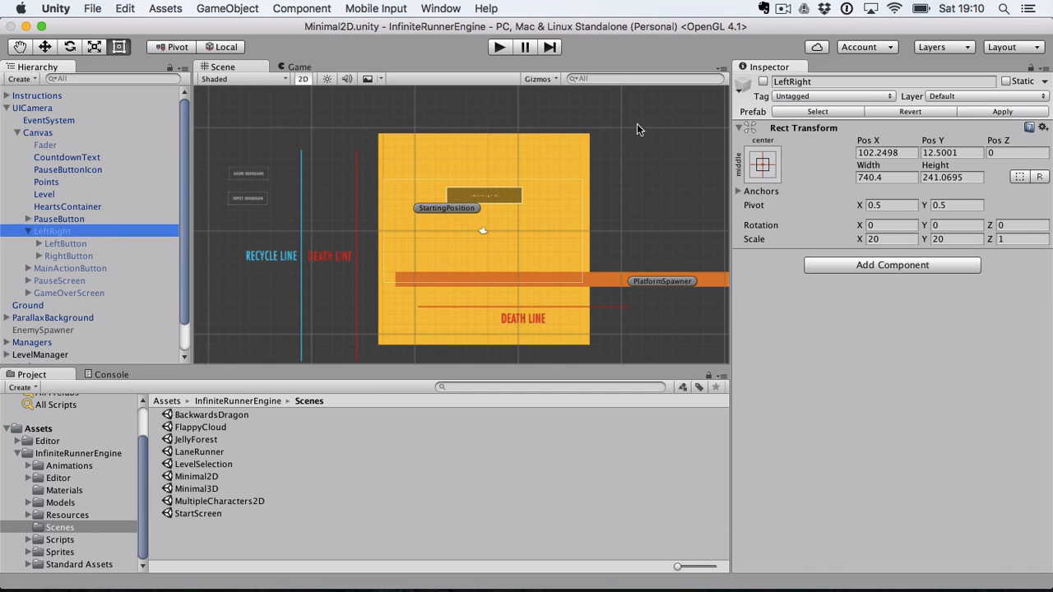
click(764, 82)
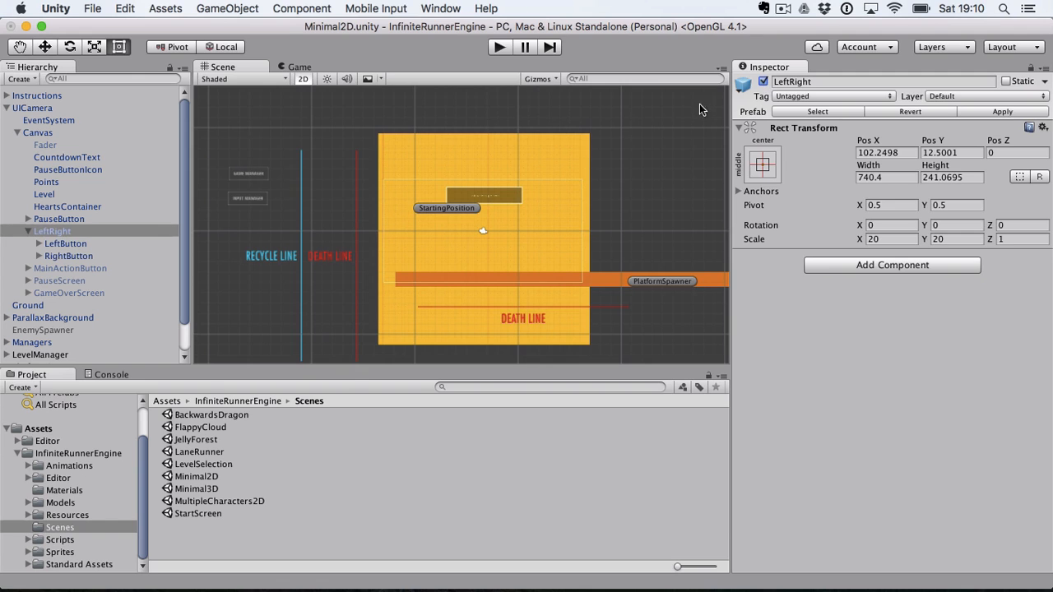
double_click(66, 234)
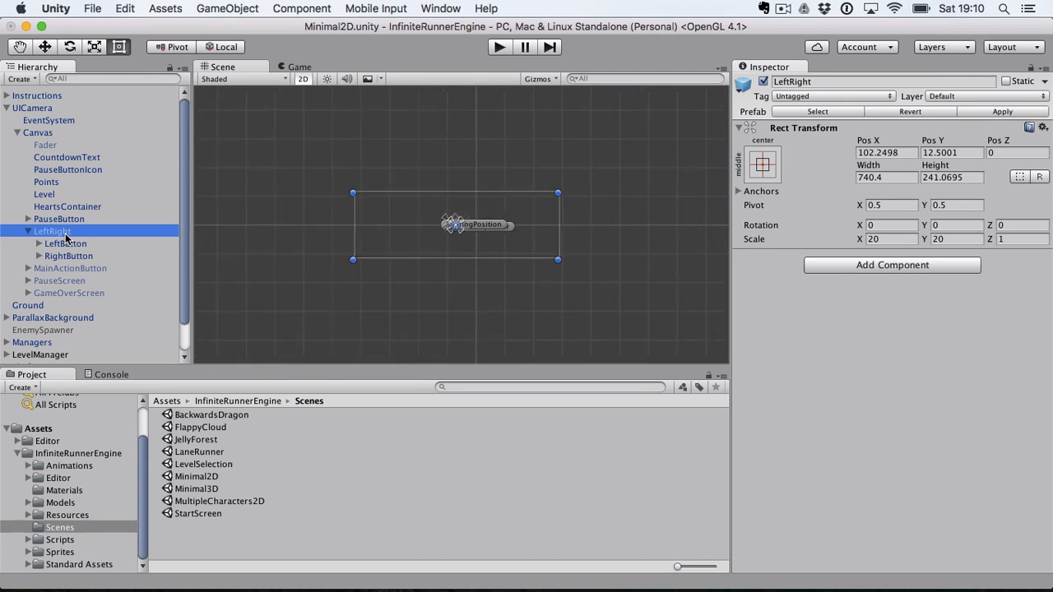
scroll(480, 237, down, 10)
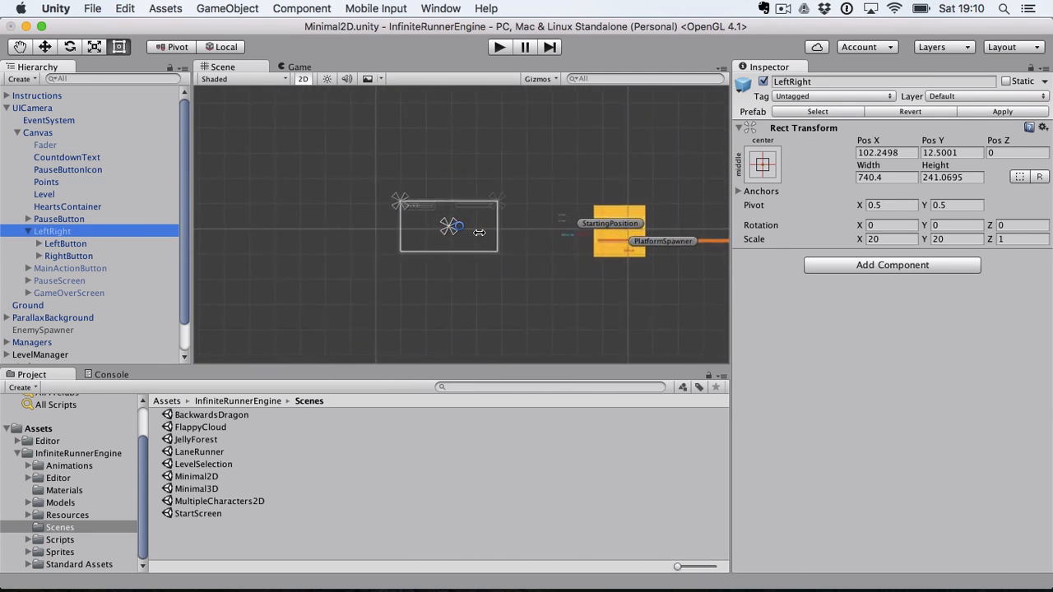
scroll(479, 233, up, 3)
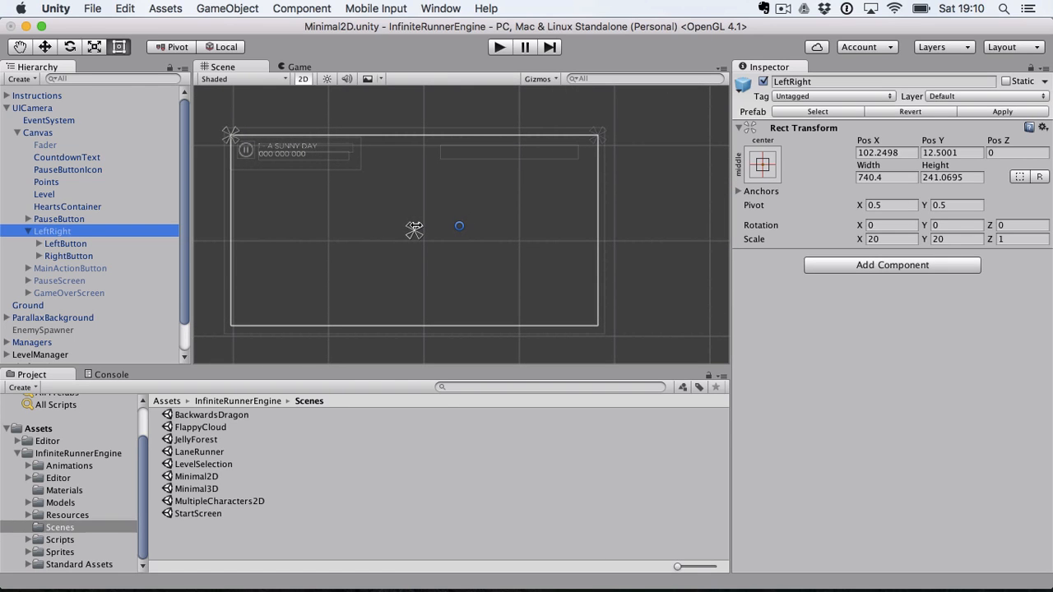
- Set the Canvas Group alpha of LeftButton, under LeftRight, to 1
click(66, 244)
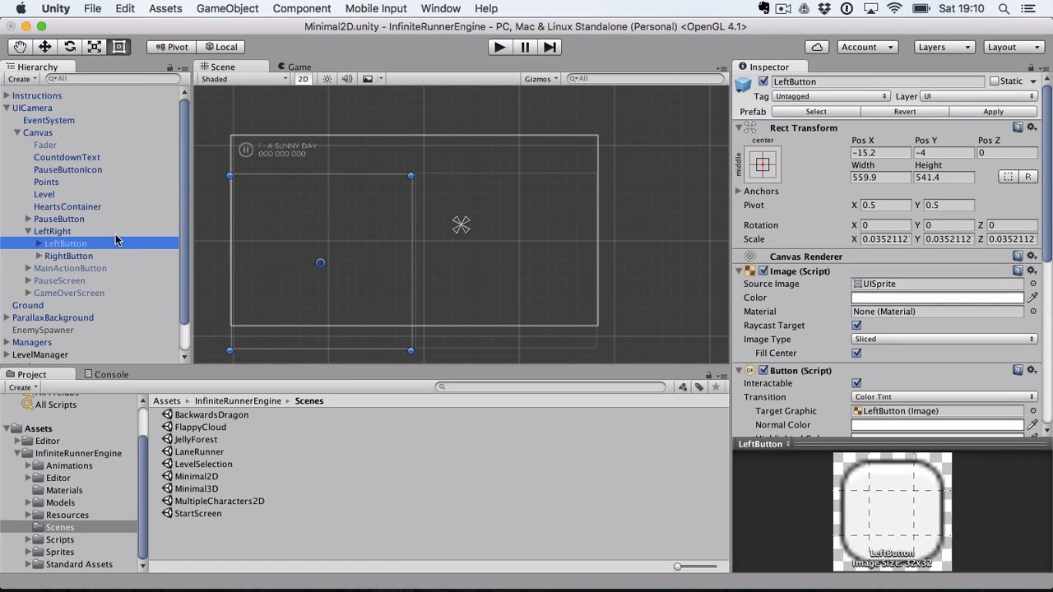
click(115, 232)
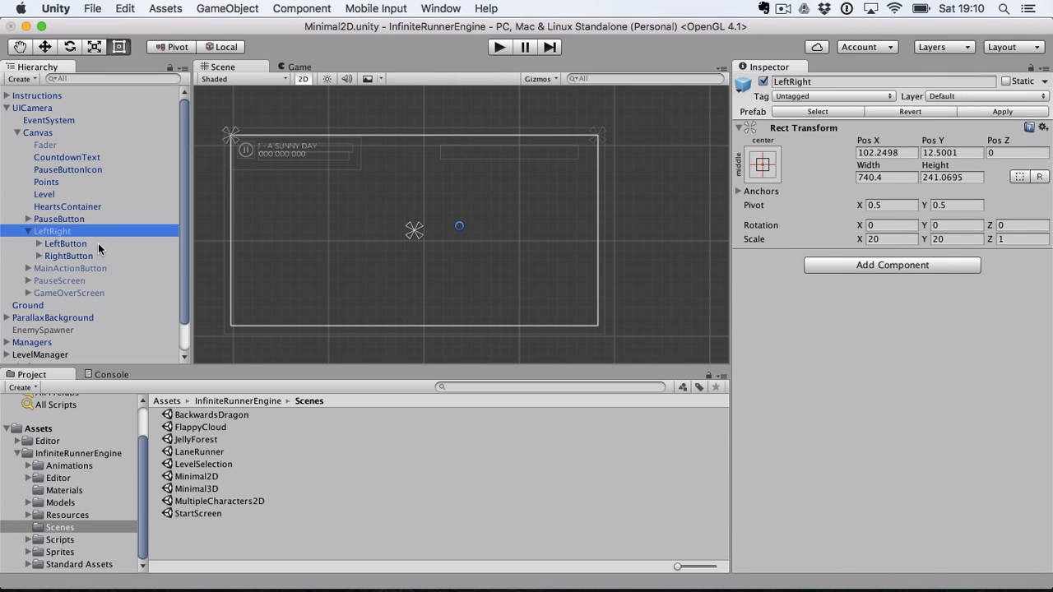
click(98, 244)
scroll(860, 371, down, 10)
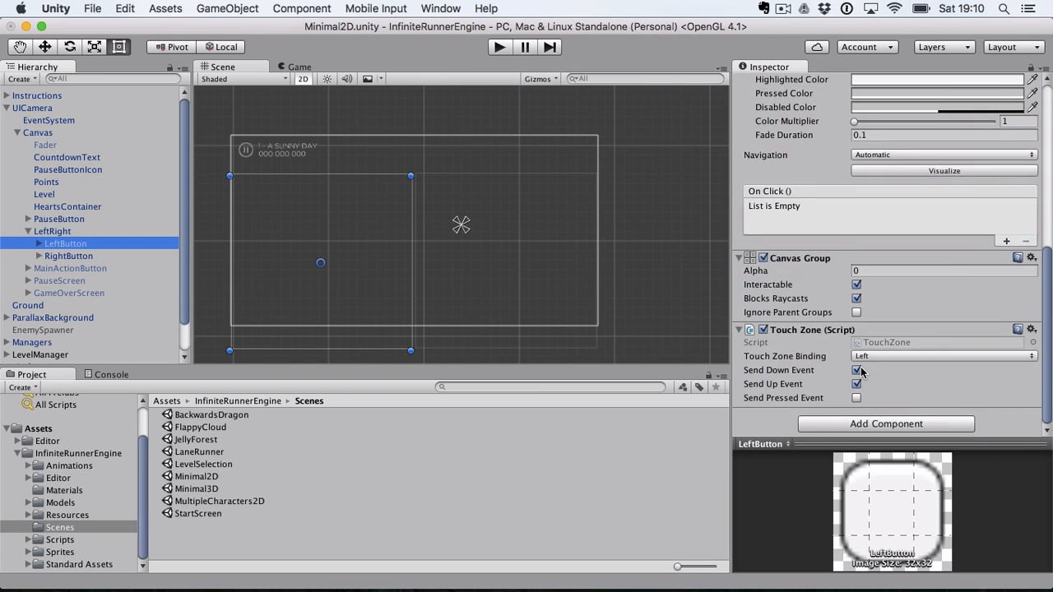
click(867, 270)
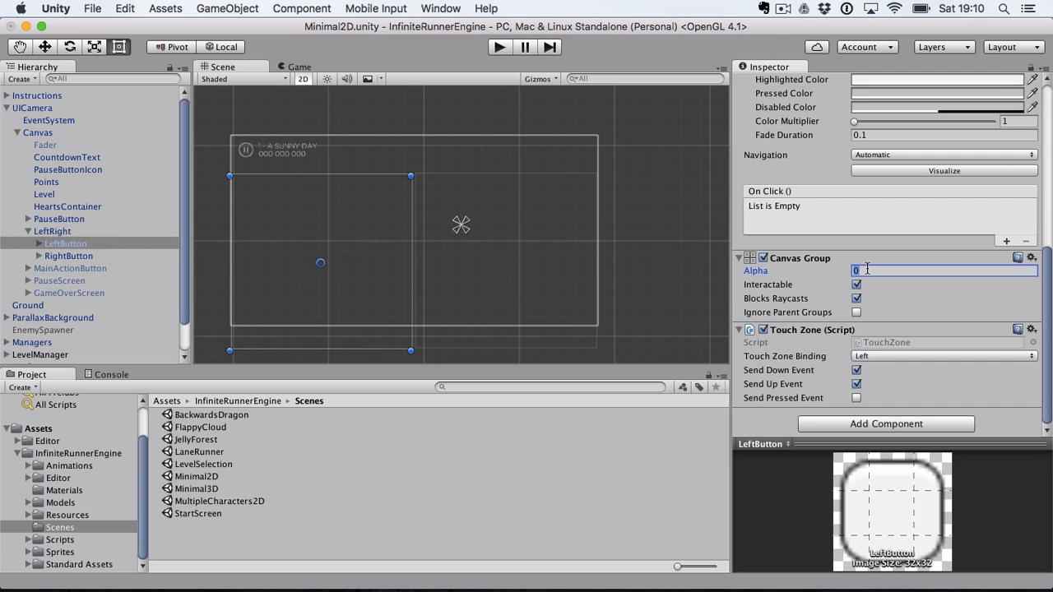
text(1)
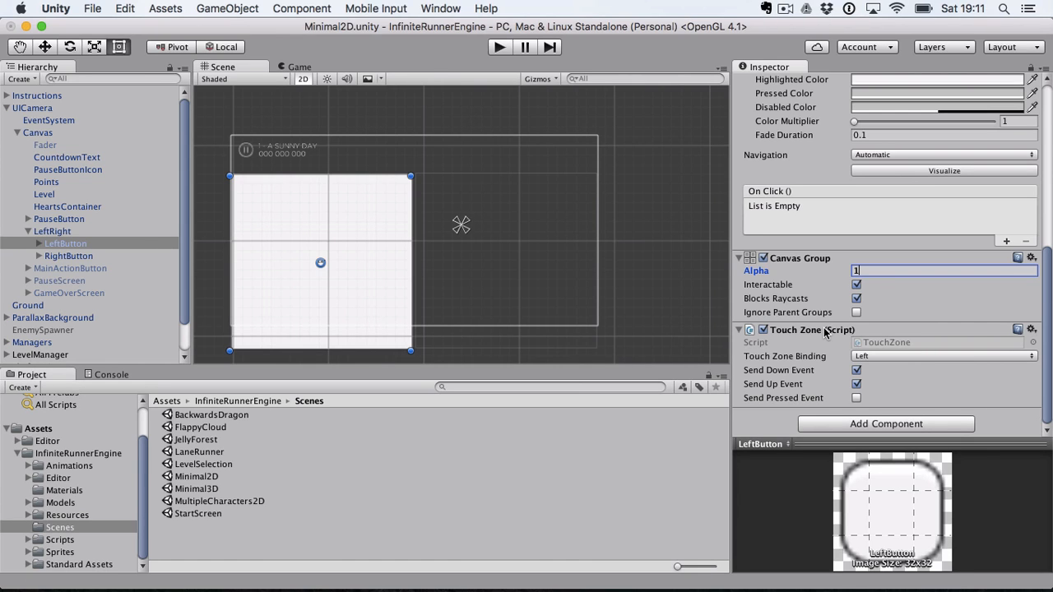
- Review LeftButton's Touch Zone binding options, keeping Left, and set its Canvas Group alpha to 0
click(873, 356)
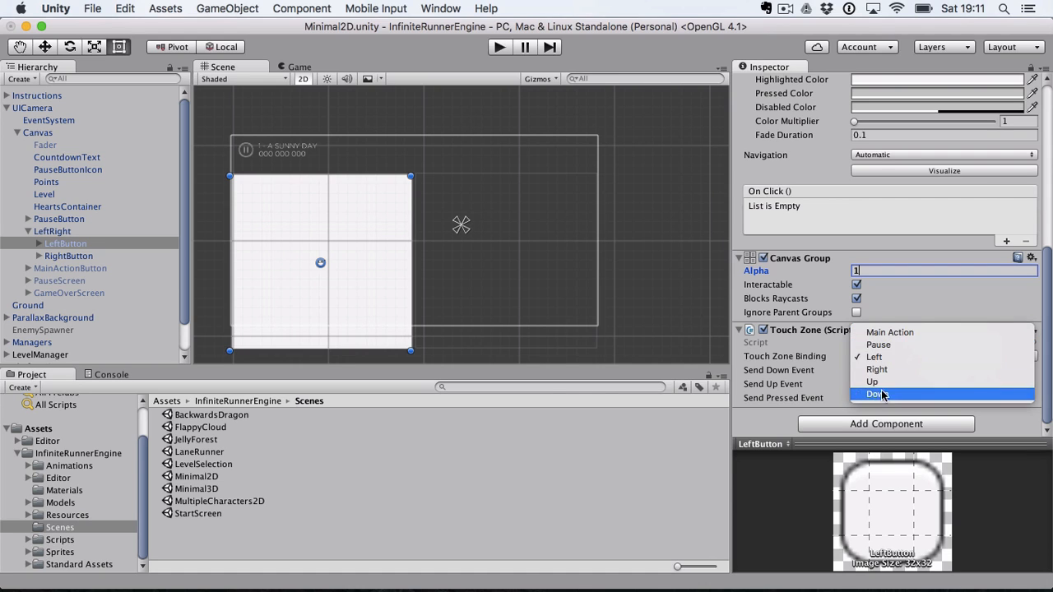
click(899, 357)
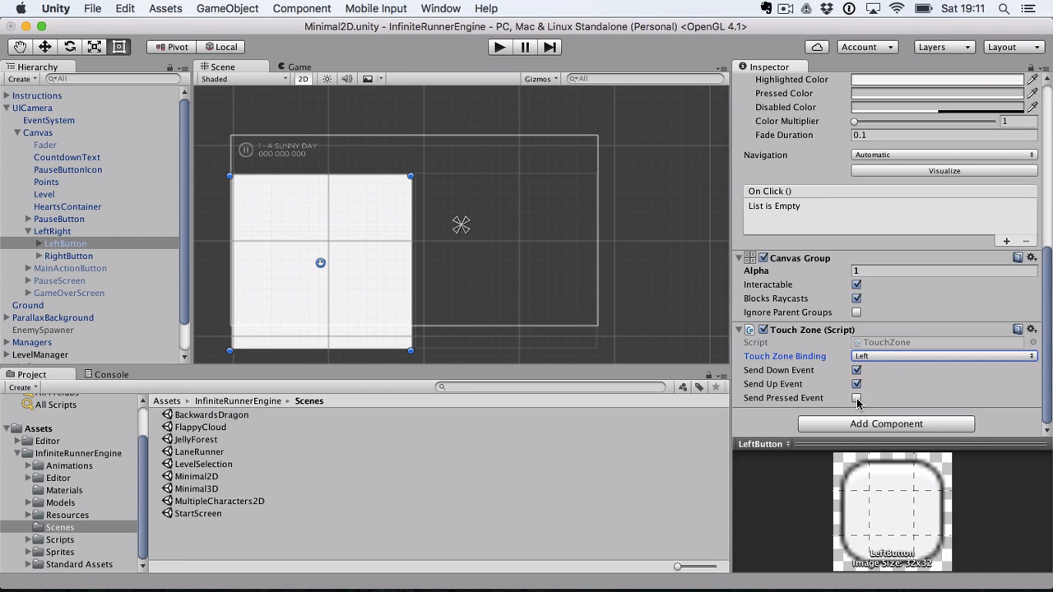
click(867, 270)
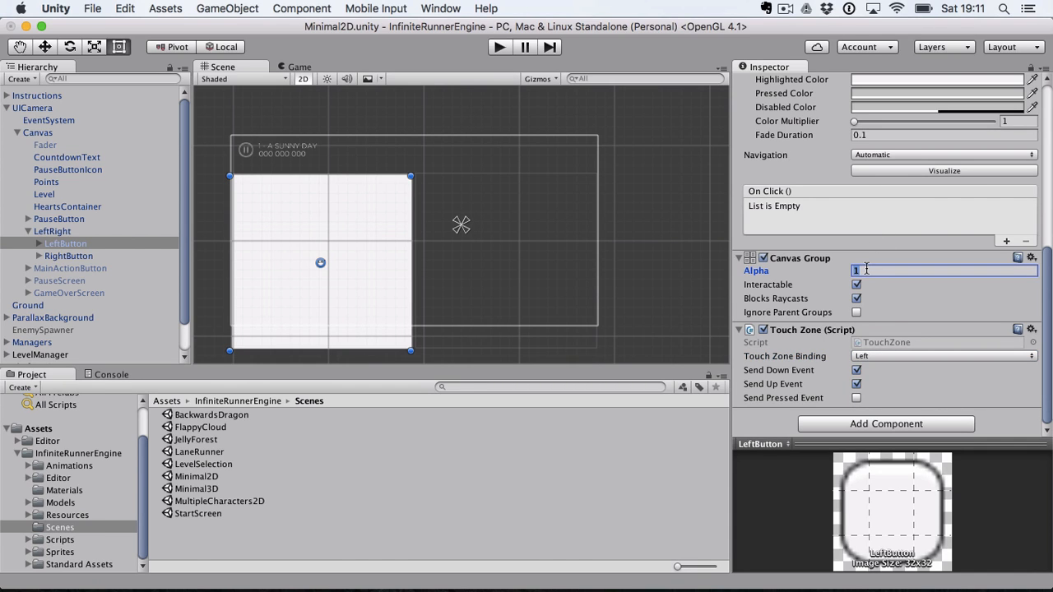
text(0)
- Deactivate the LeftRight object under the UICamera's Canvas and collapse its child buttons
click(70, 234)
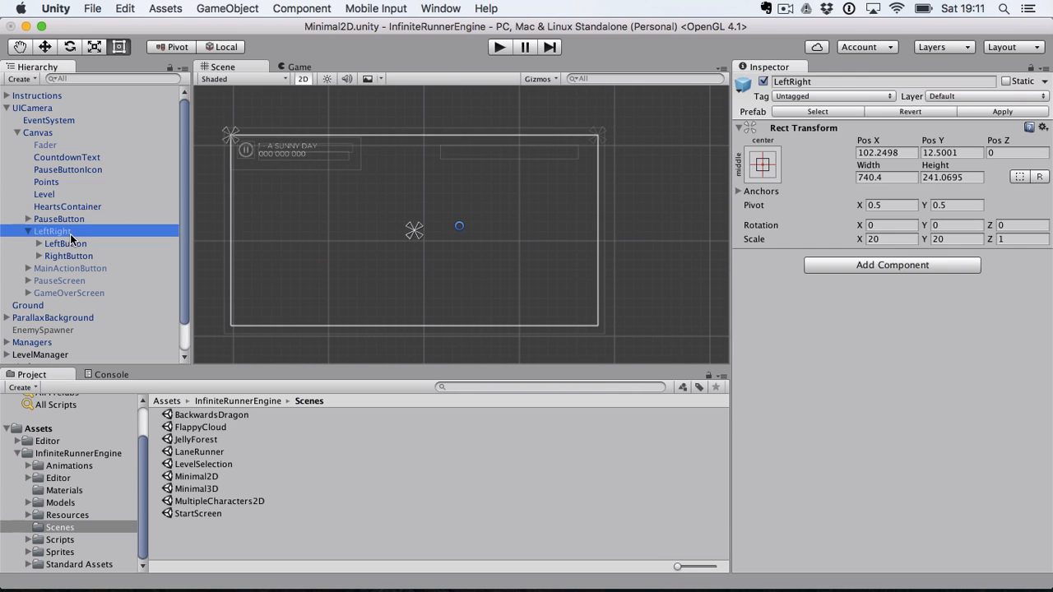
click(763, 81)
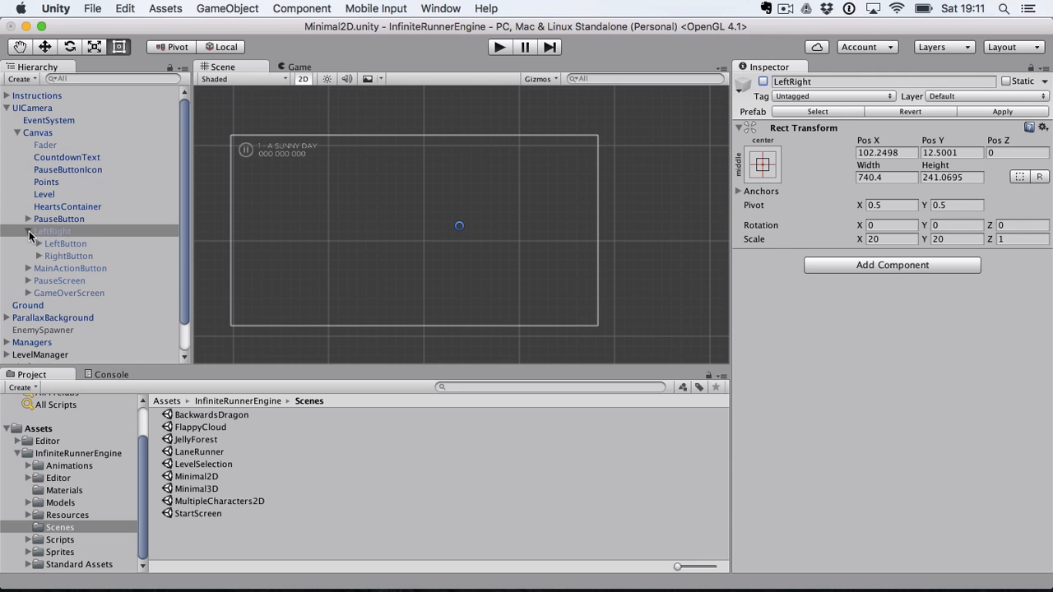
click(30, 236)
click(62, 232)
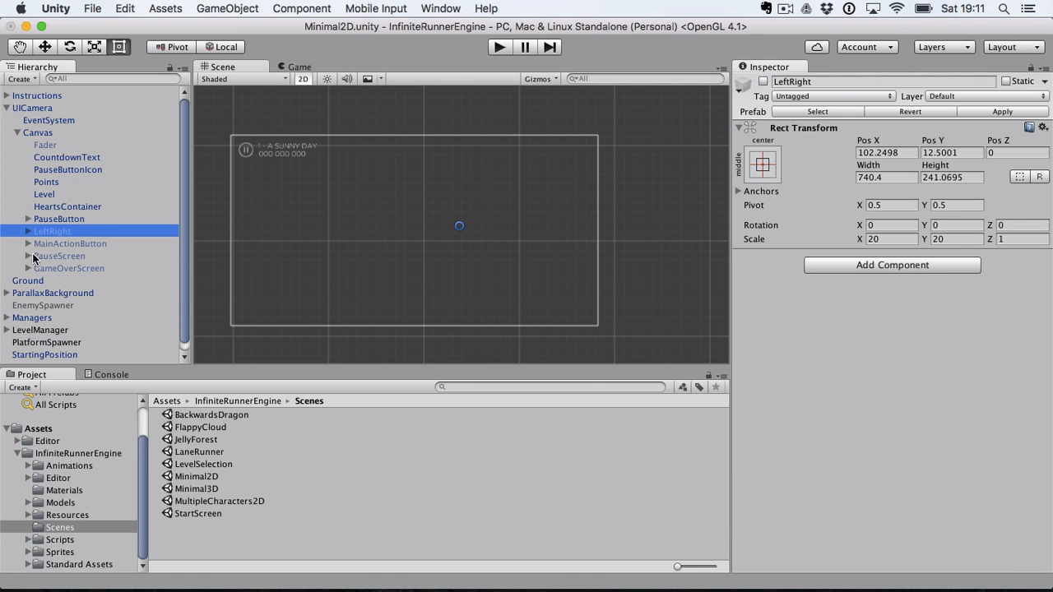
- Inspect MainActionButton and PauseScreen, and play-test Minimal2D twice to bring up the pause screen, ending play mode each time
click(55, 243)
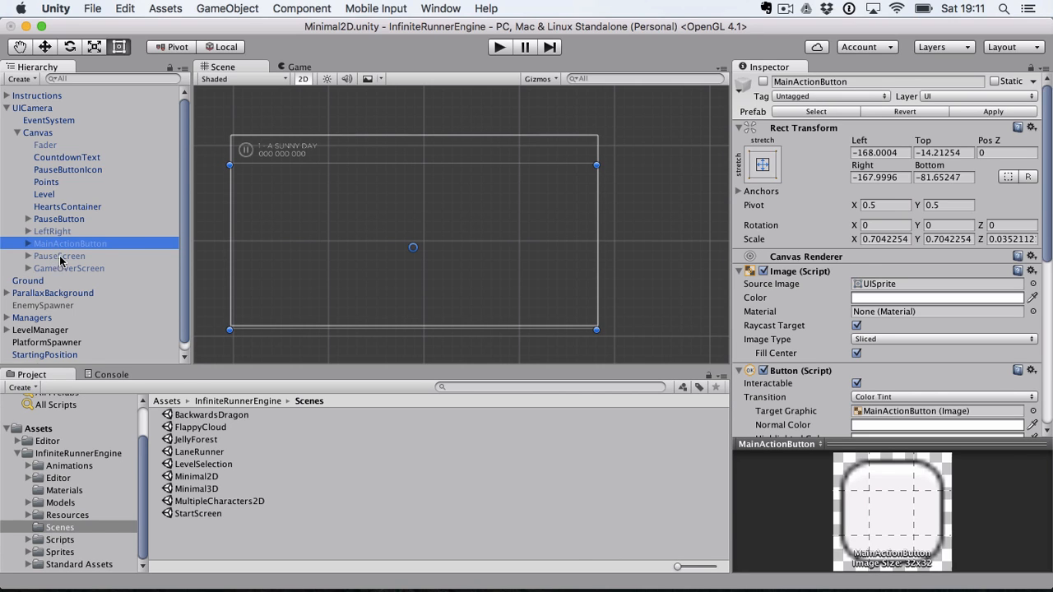
click(59, 257)
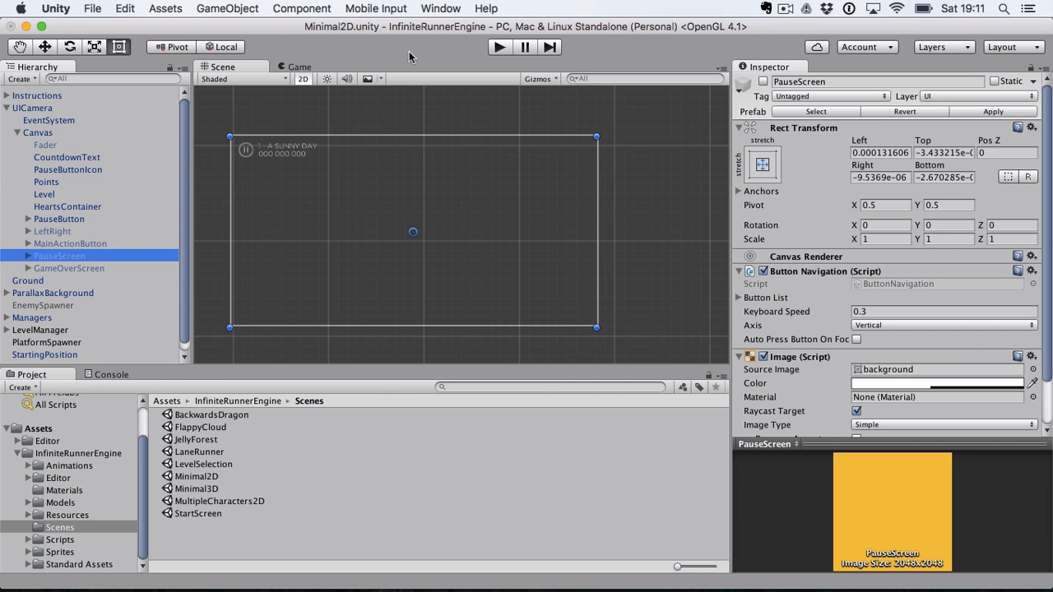
click(502, 47)
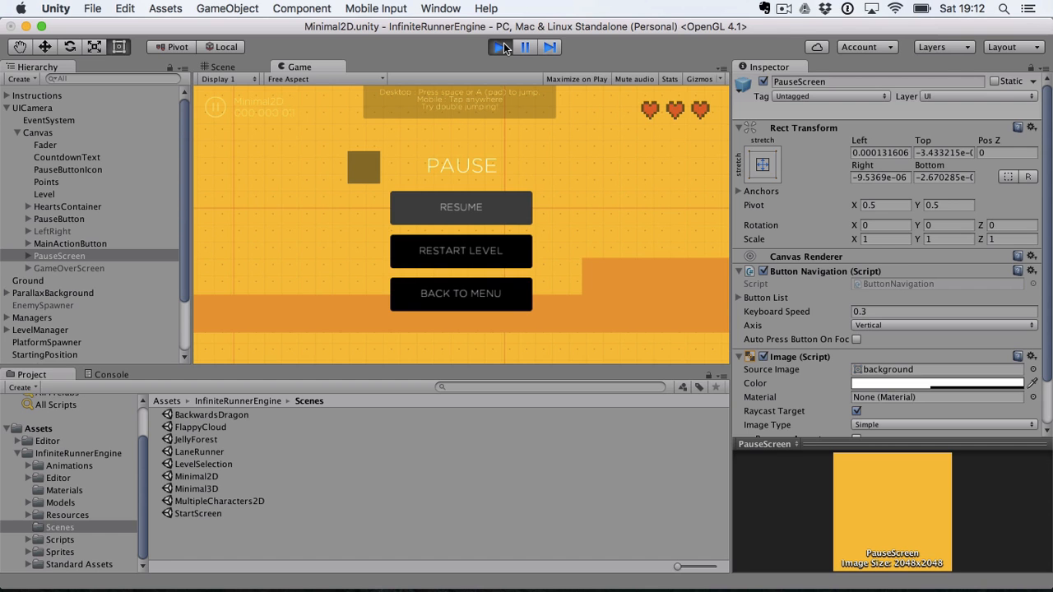
click(503, 48)
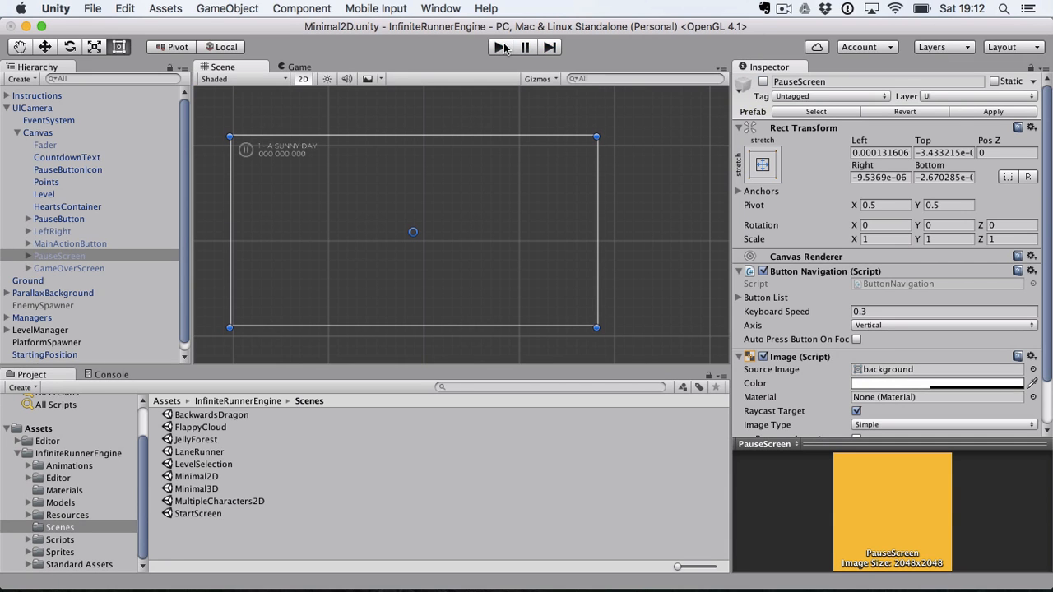
click(505, 48)
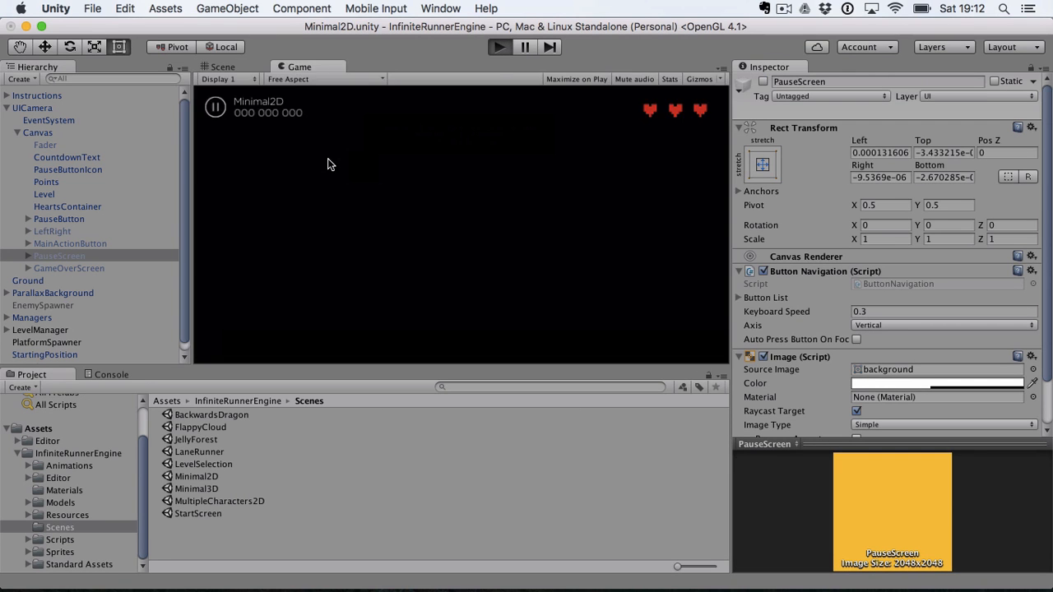
click(219, 108)
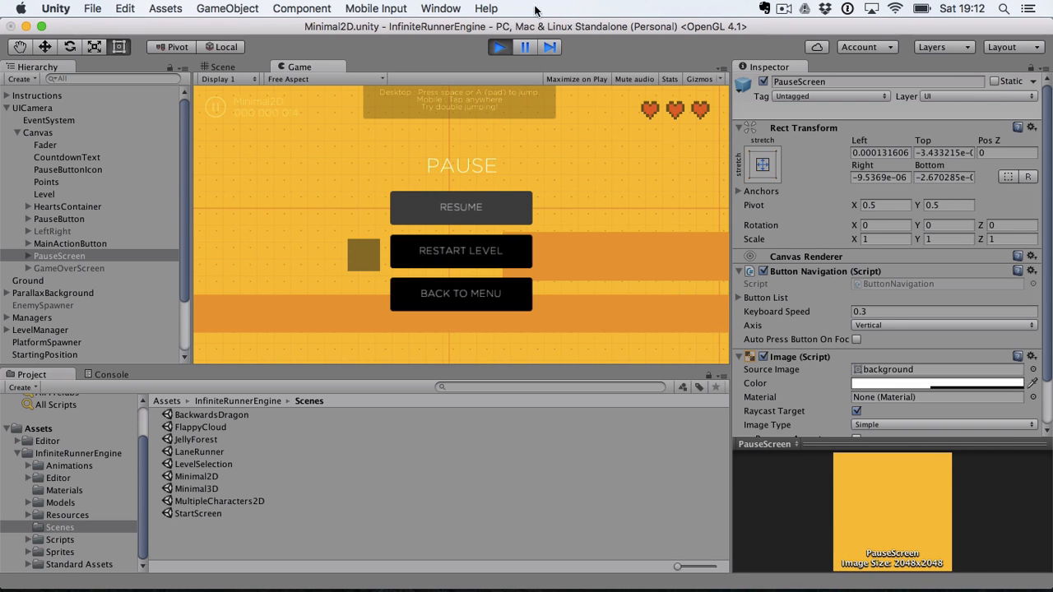
click(499, 47)
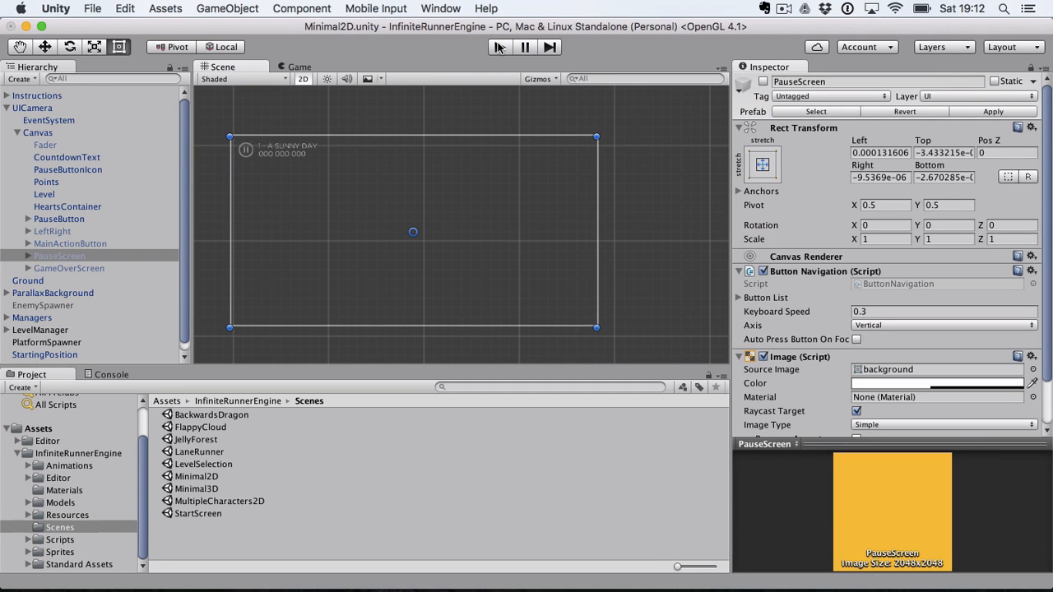
- Play-test the pause screen by resuming, pausing again and moving the selection between Resume, Restart Level and Back to Menu, ending play mode when done
click(502, 49)
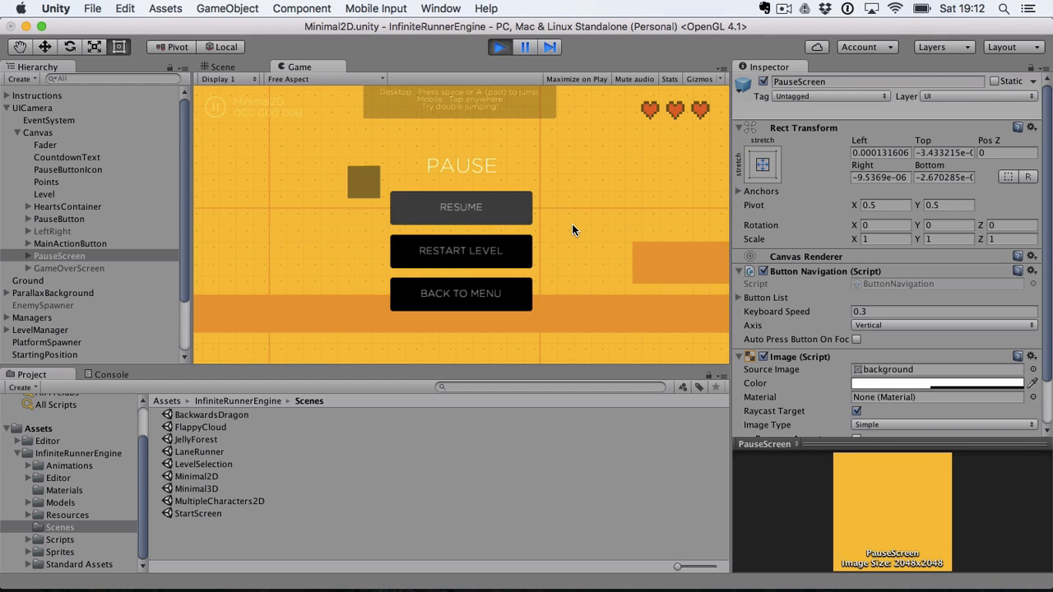
click(477, 206)
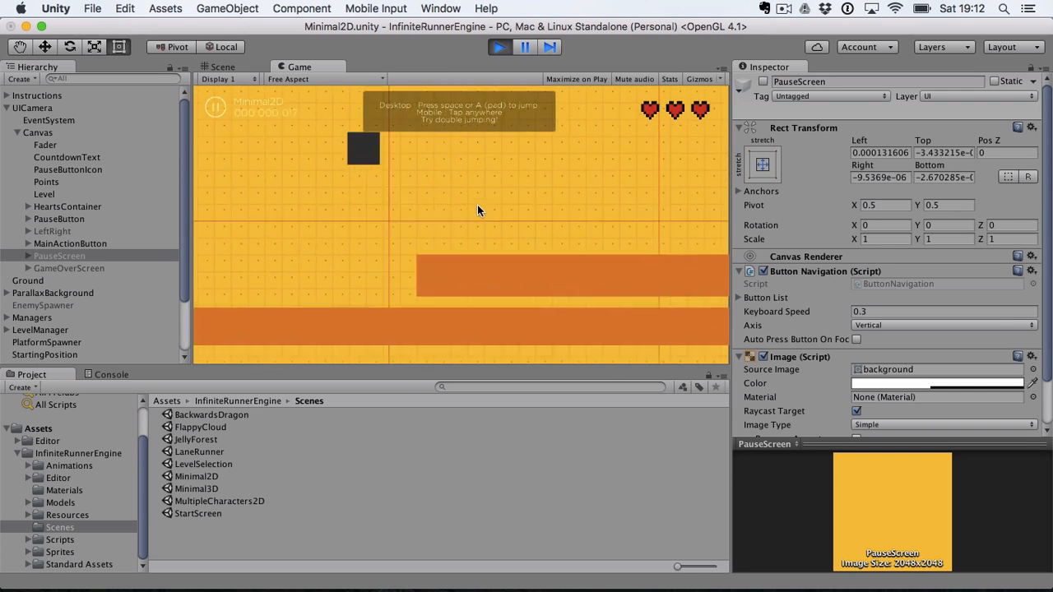
key(Escape)
key(Down)
key(Down)
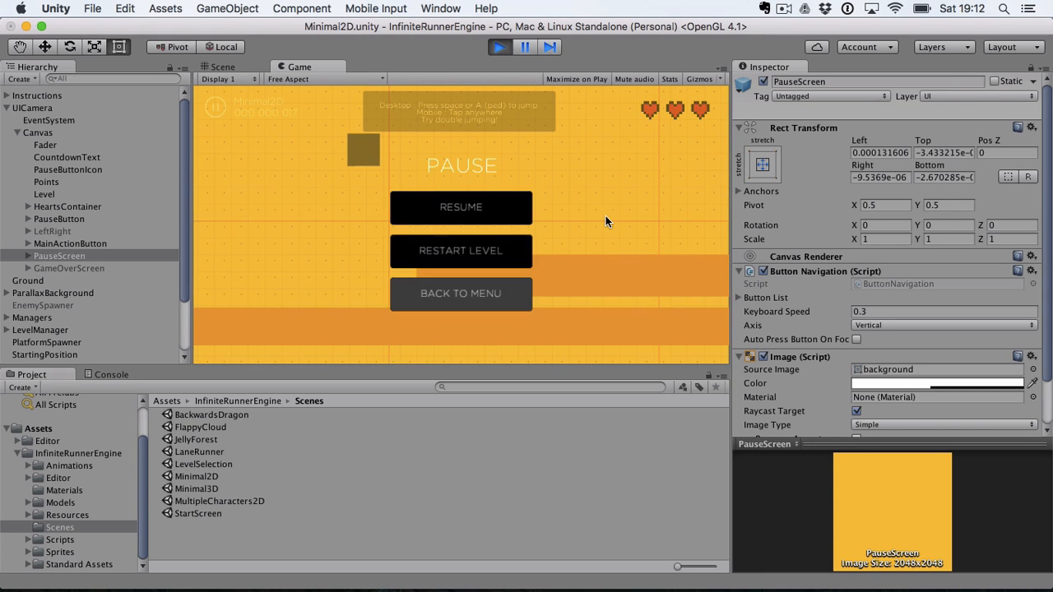
key(Up)
key(Up)
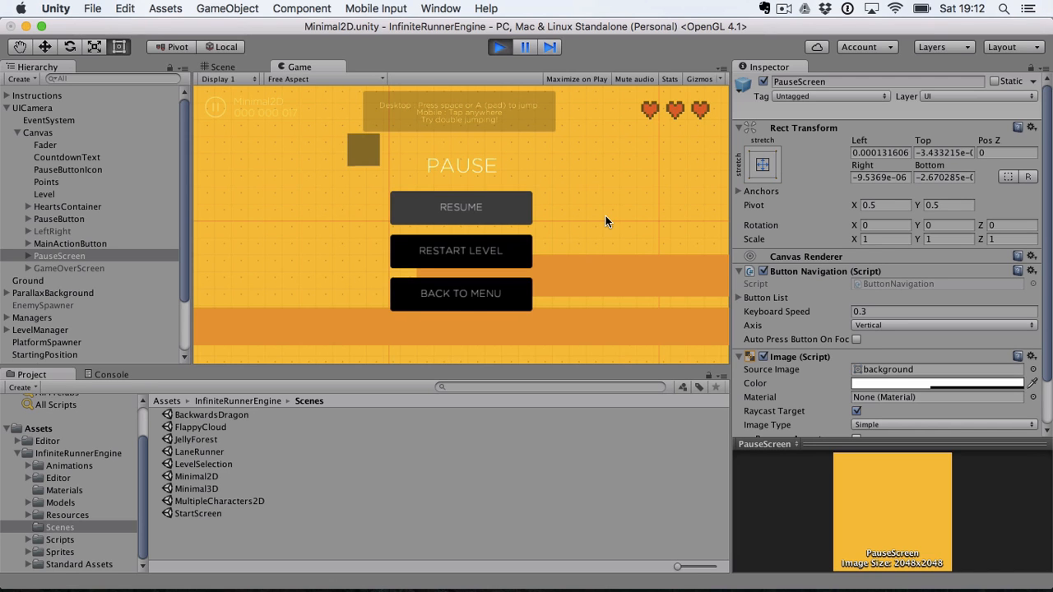
key(Down)
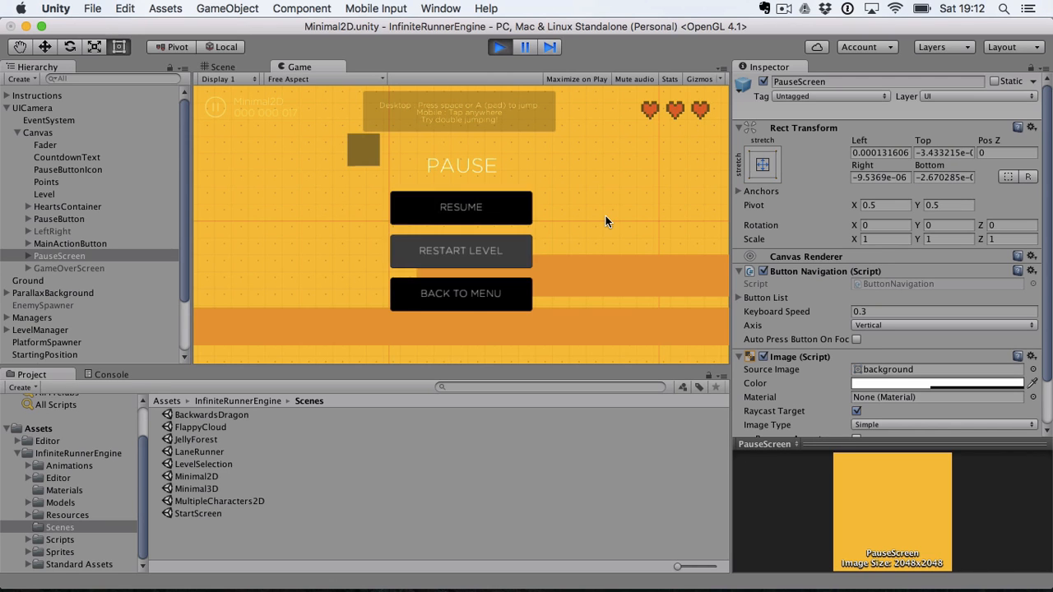
click(499, 46)
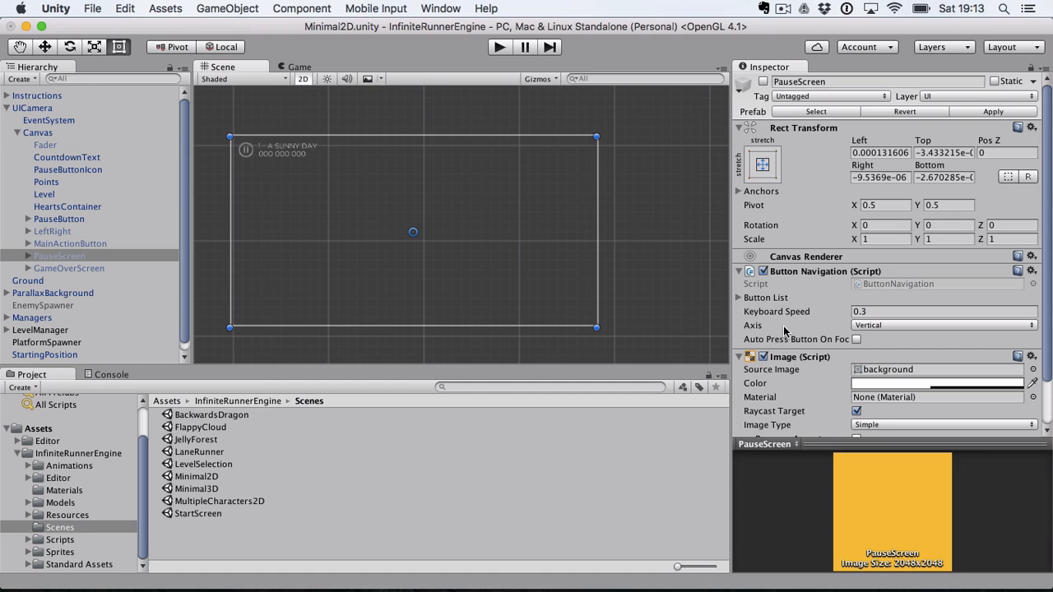
- Expand the Button List in PauseScreen's Button Navigation component and examine its assigned buttons and Axis options, keeping Vertical
scroll(784, 330, down, 3)
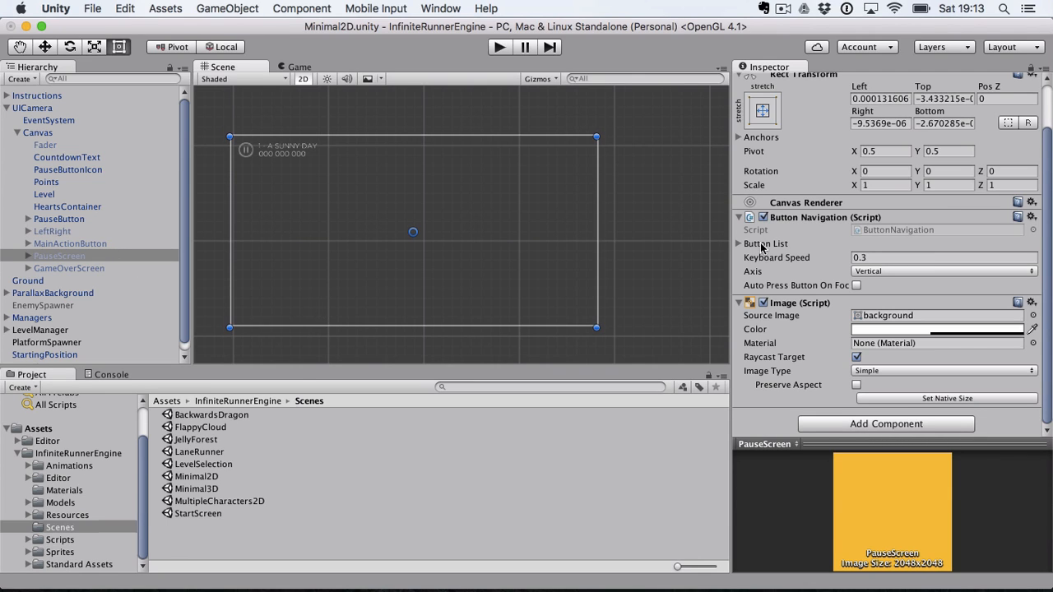
click(739, 244)
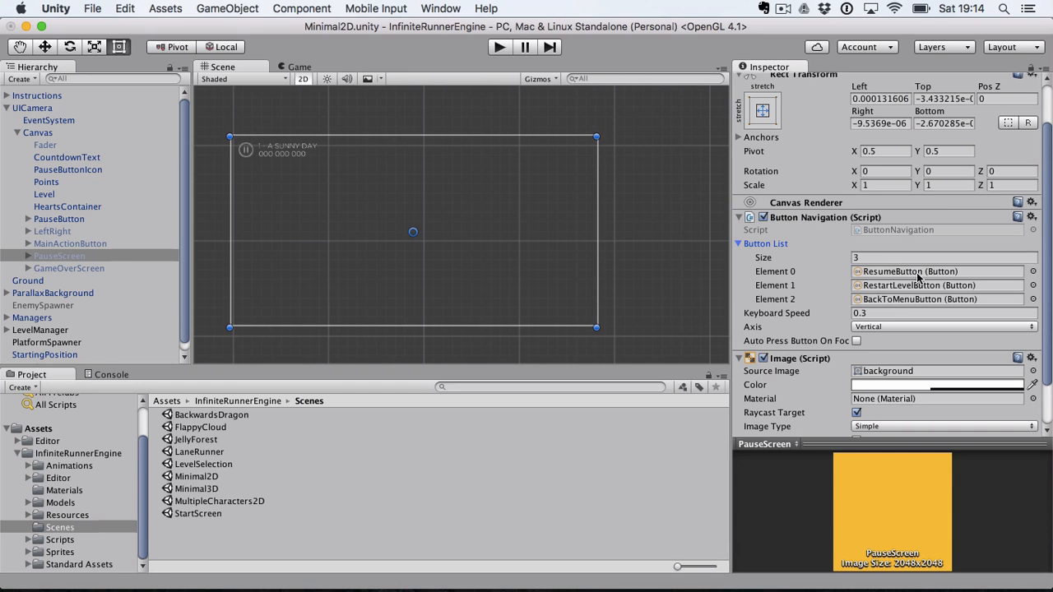
click(866, 255)
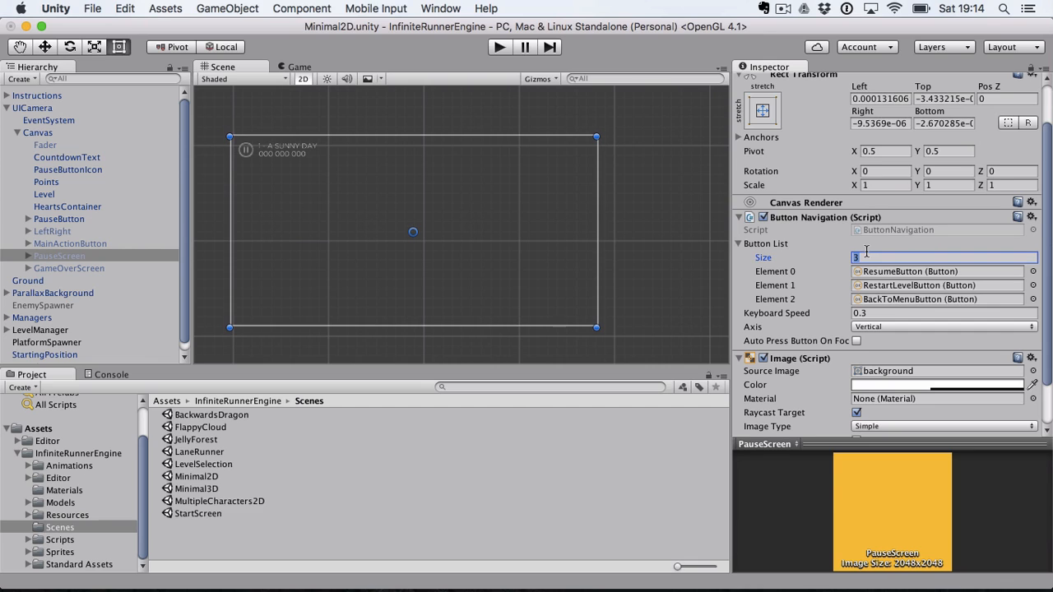
click(881, 326)
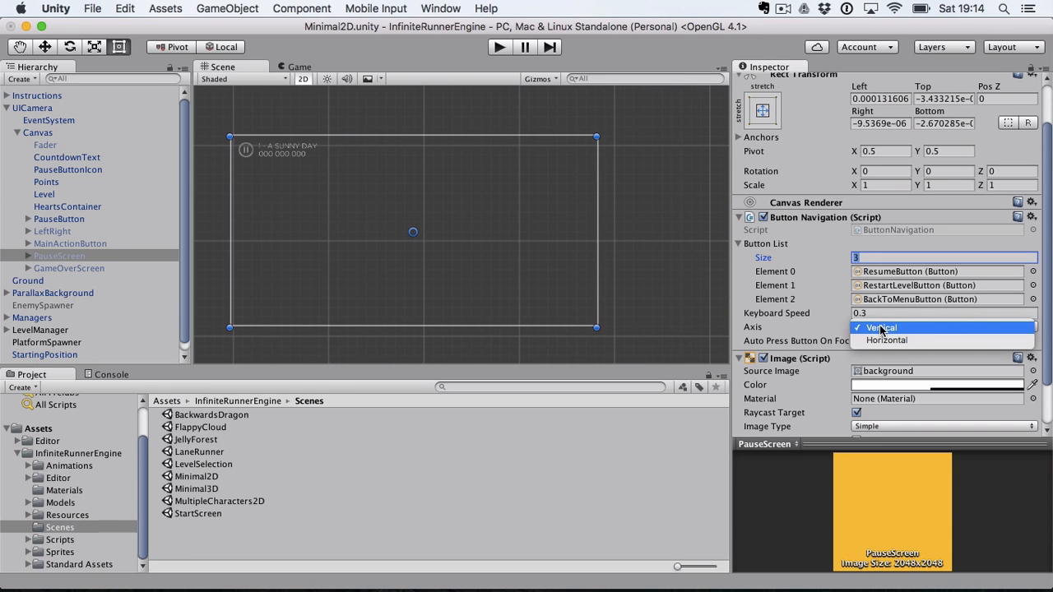
click(882, 328)
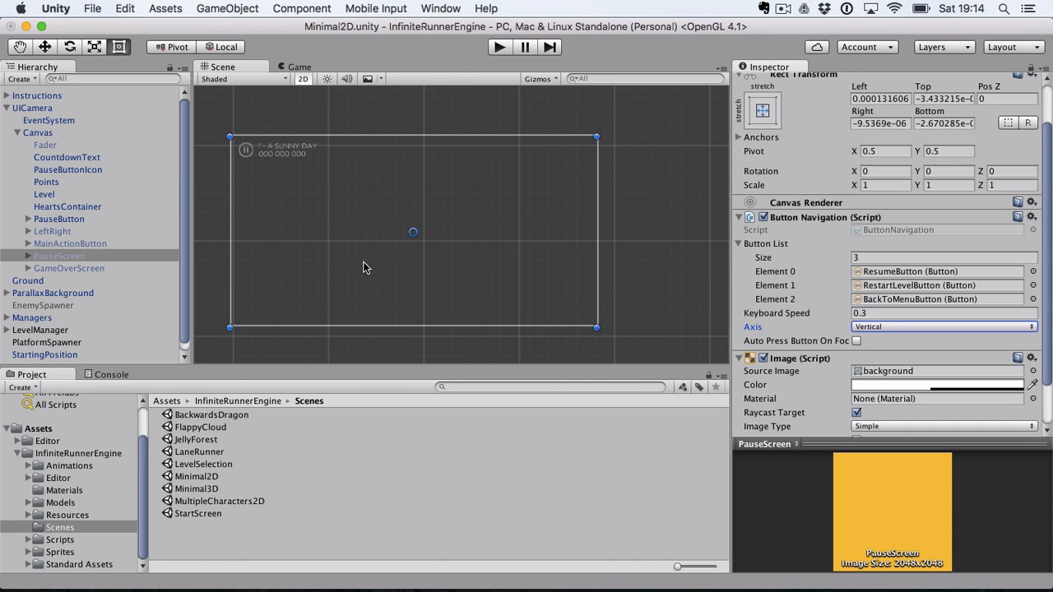
- Open the LevelSelection scene, discarding the unsaved changes to Minimal2D
double_click(212, 464)
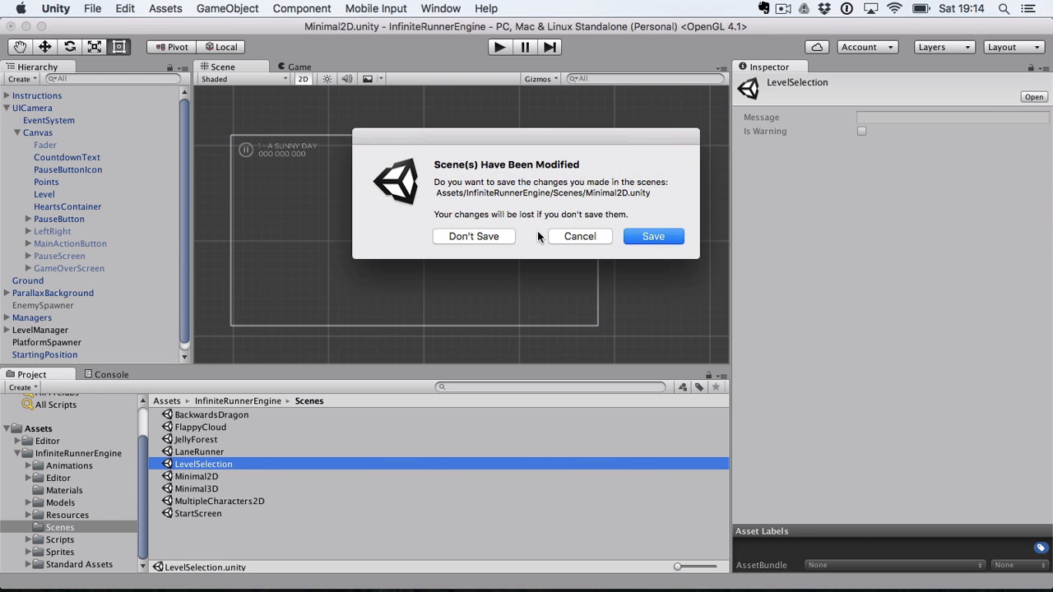
click(478, 236)
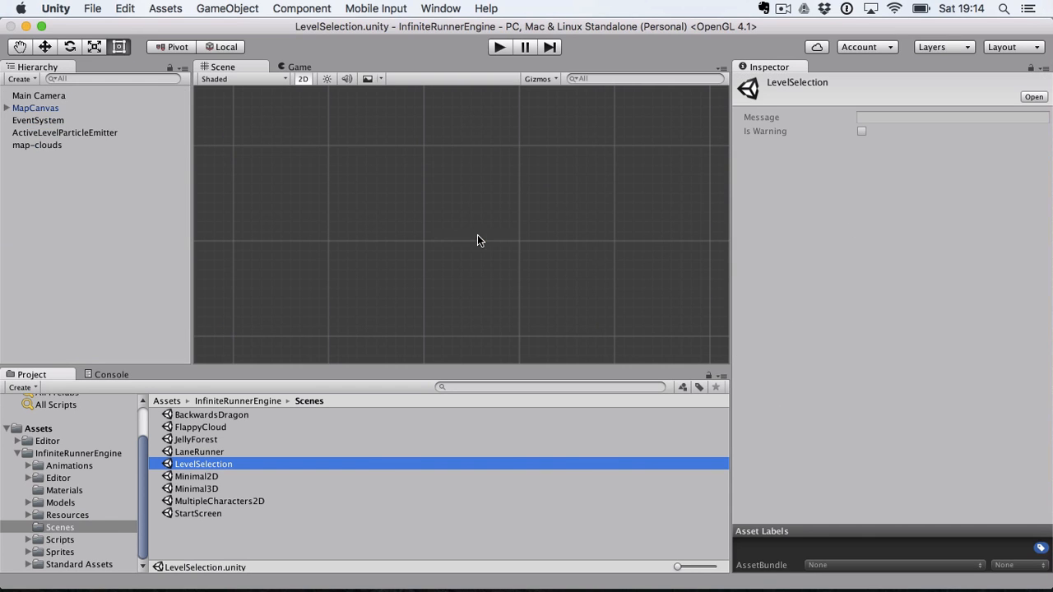
- Play-test LevelSelection and cycle forwards and backwards through the map's levels with keyboard navigation
click(497, 48)
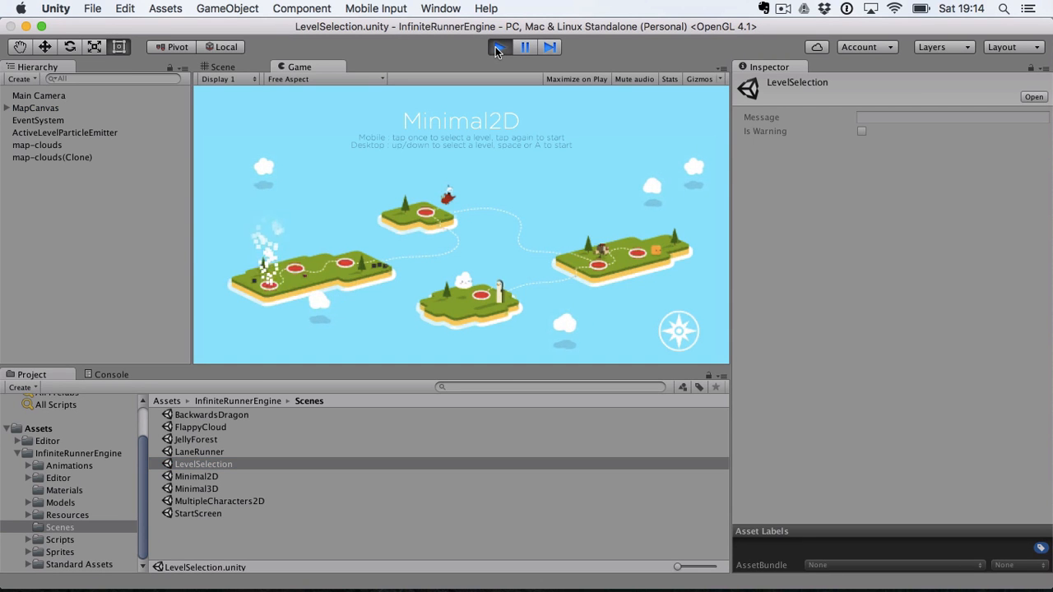
key(Down)
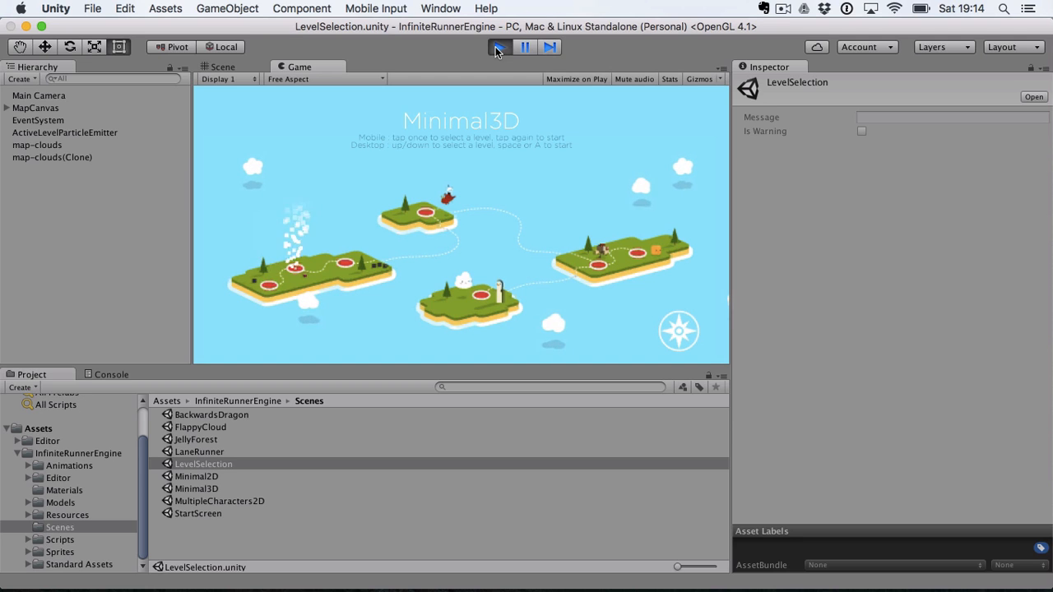
key(Down)
key(Down)
key(Down)
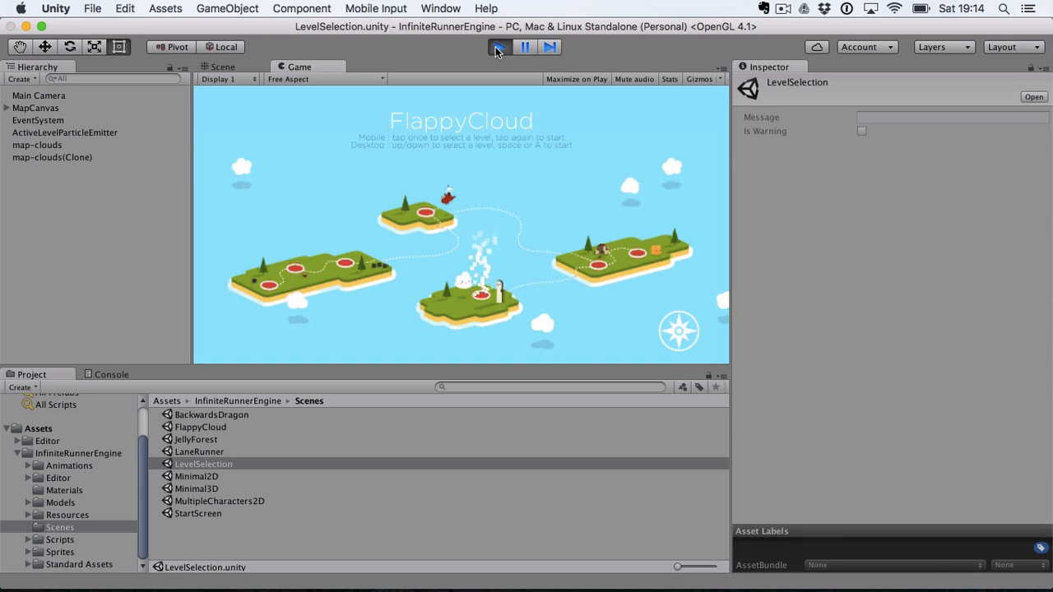
key(Down)
key(Down)
key(Up)
key(Down)
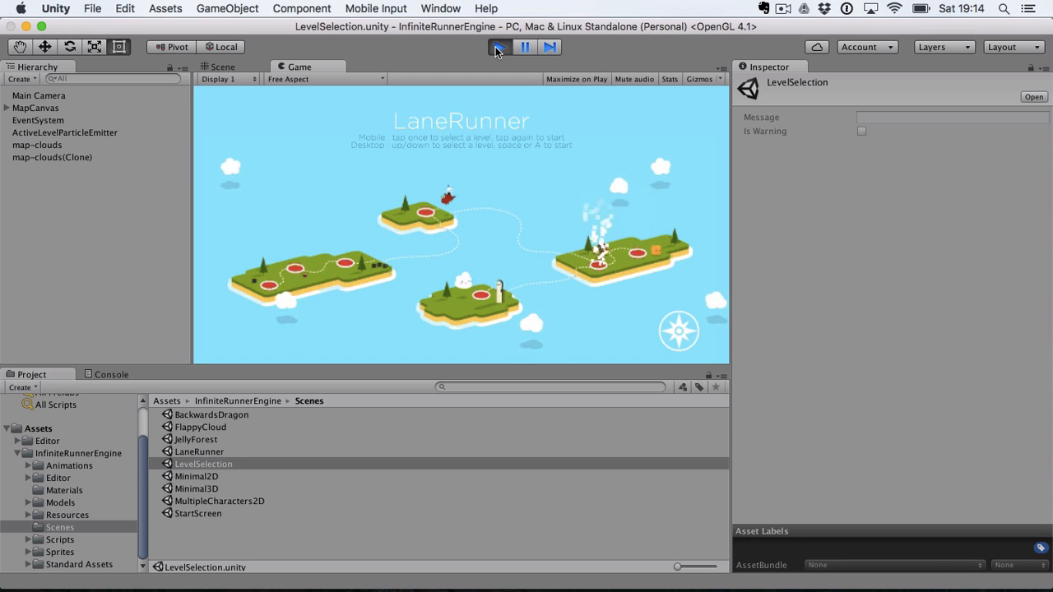
key(Up)
key(Up)
key(Up)
key(Up)
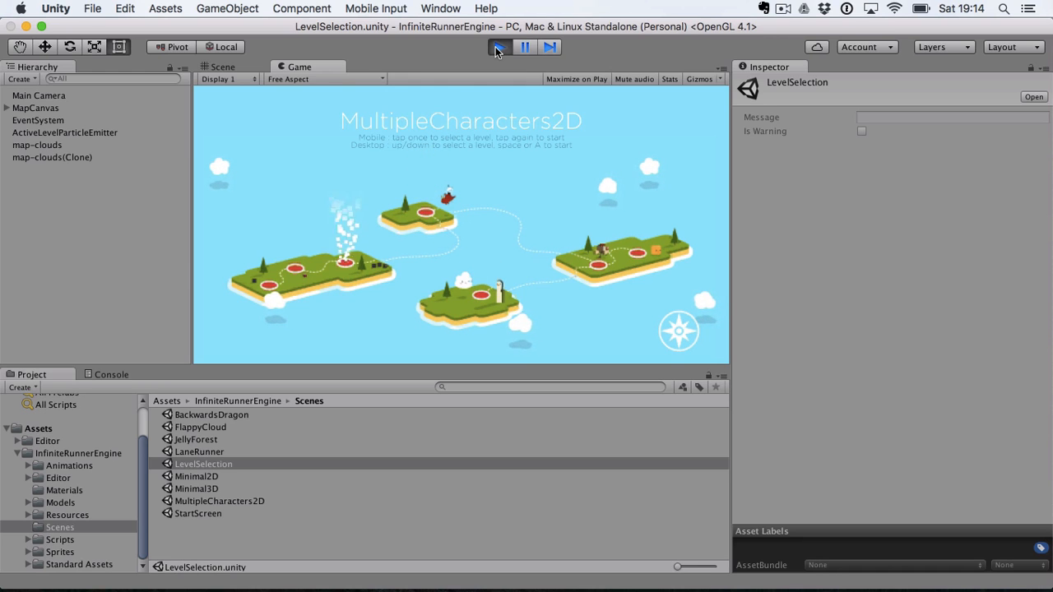
key(Up)
key(Up)
key(Down)
key(Down)
key(Down)
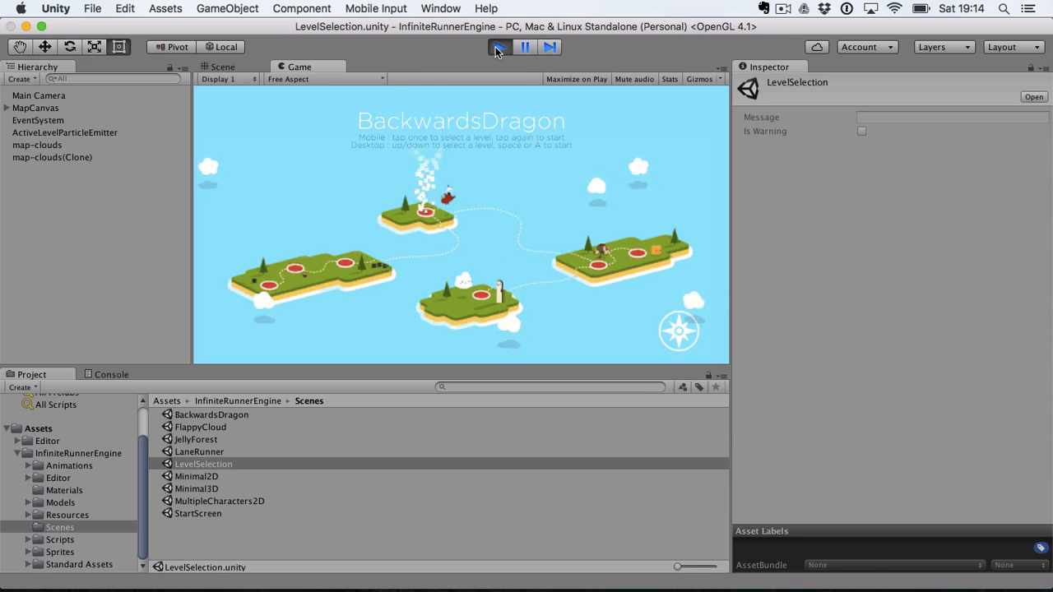
key(Down)
key(Up)
key(Up)
key(Up)
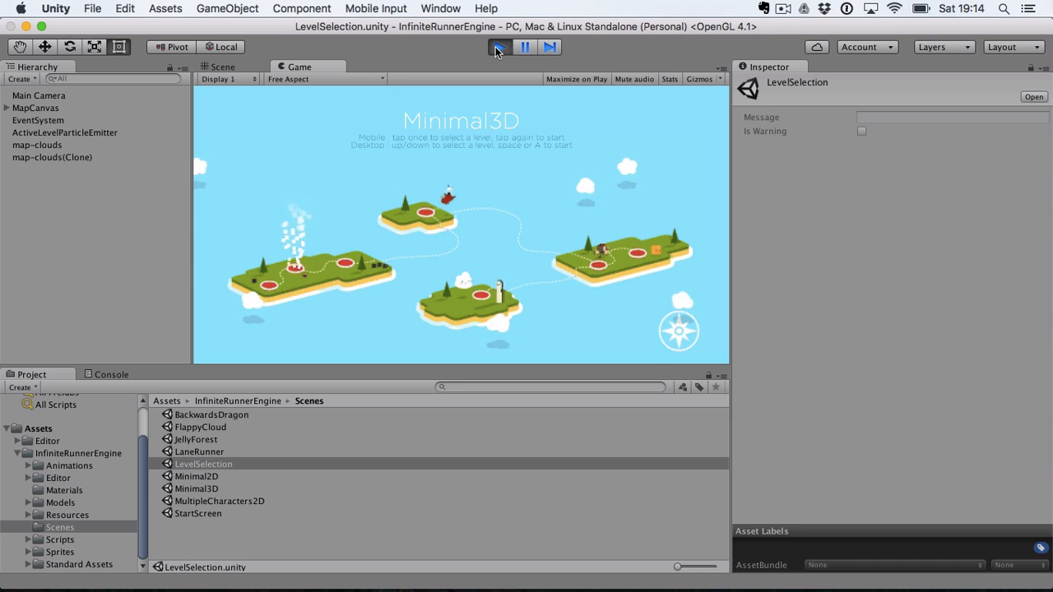
- Select the BackwardsDragon and LaneRunner levels directly on the map, and end play mode
click(424, 212)
click(599, 265)
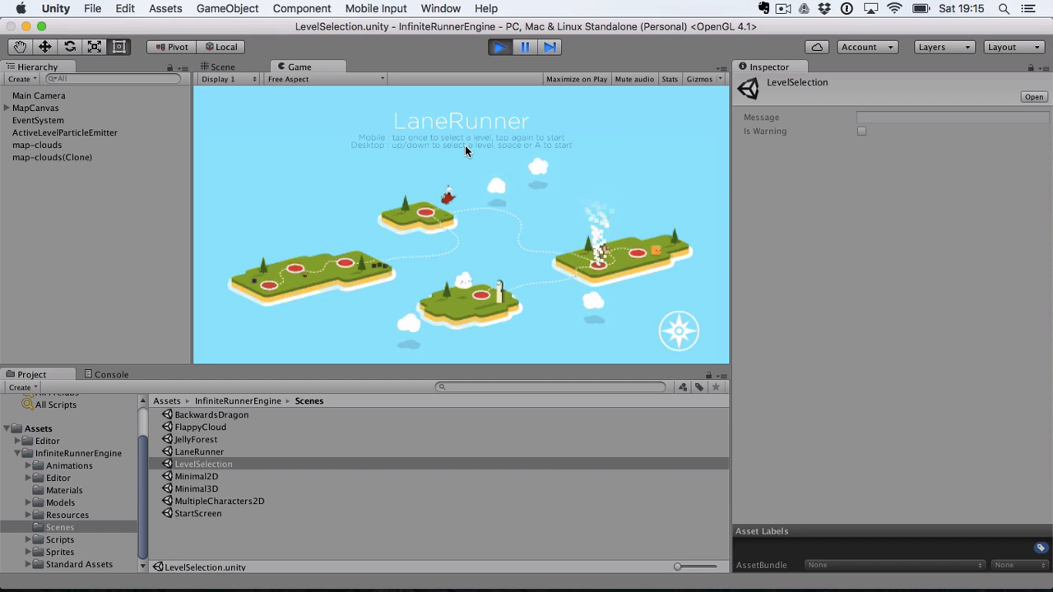
click(500, 48)
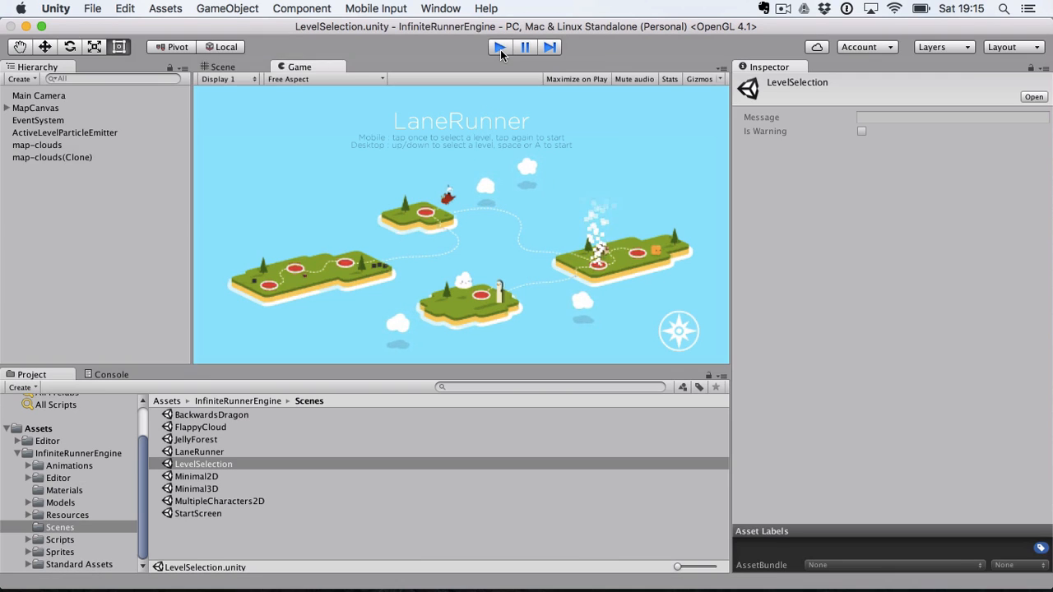
- Open the Minimal2D scene and frame the Ground object in the scene view
double_click(198, 477)
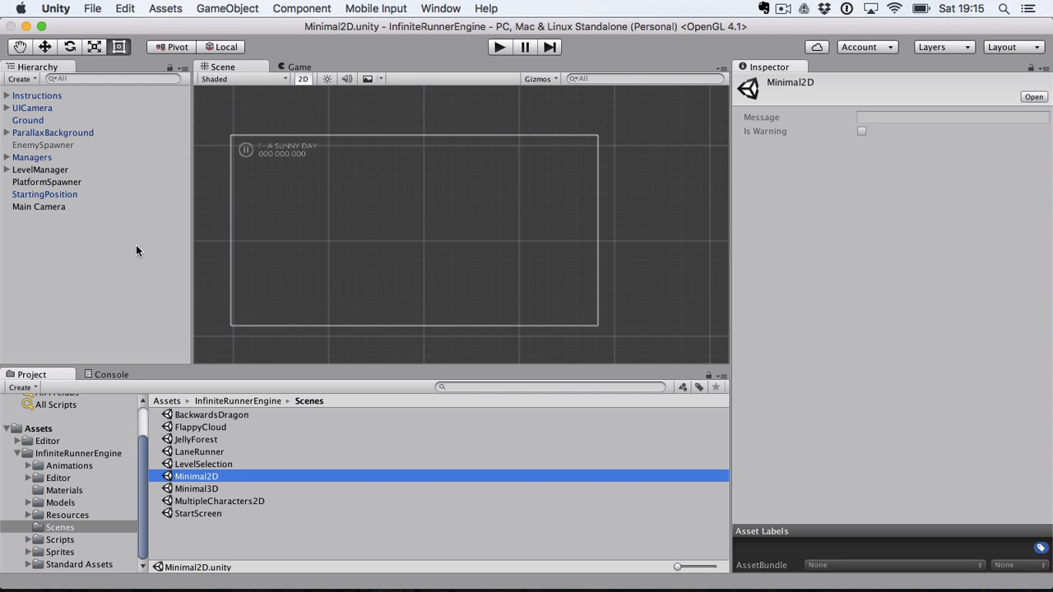
double_click(40, 123)
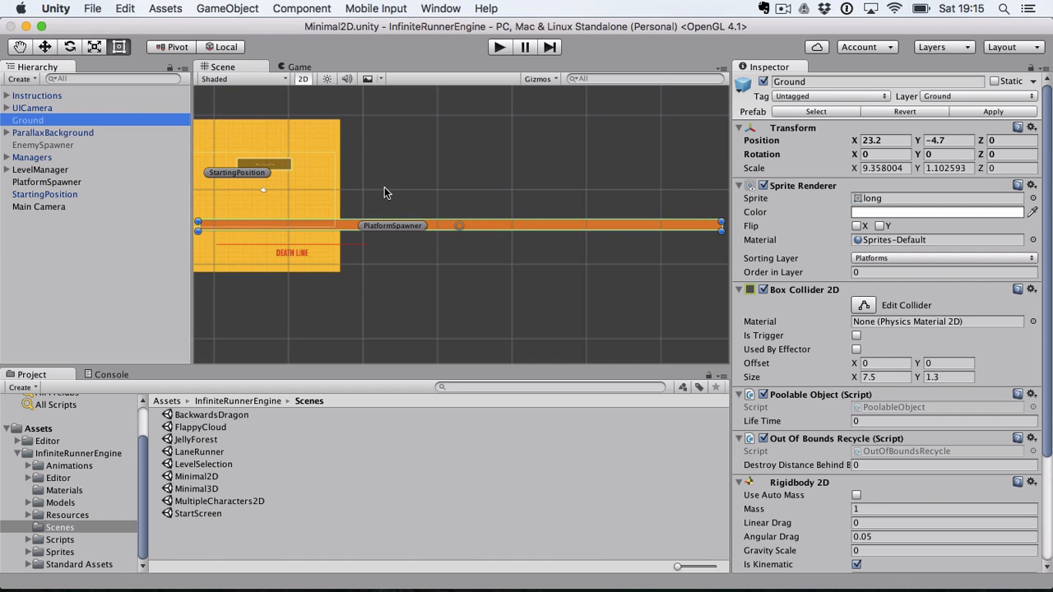
middle_drag(383, 192, 453, 200)
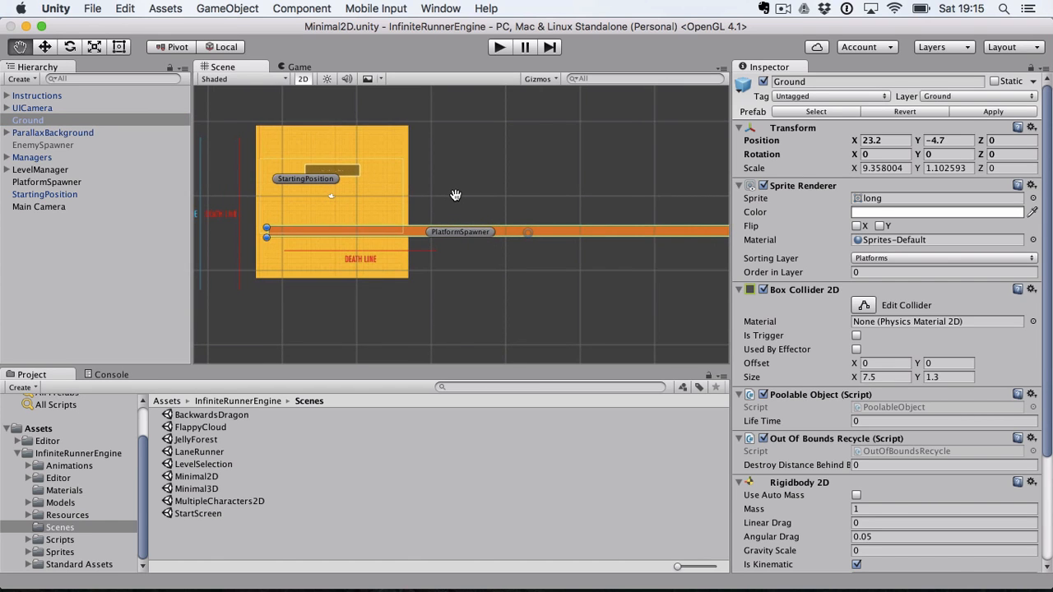
- Expand ParallaxBackground and examine its sprite, its child layers and the Parallax component on bg1
click(58, 134)
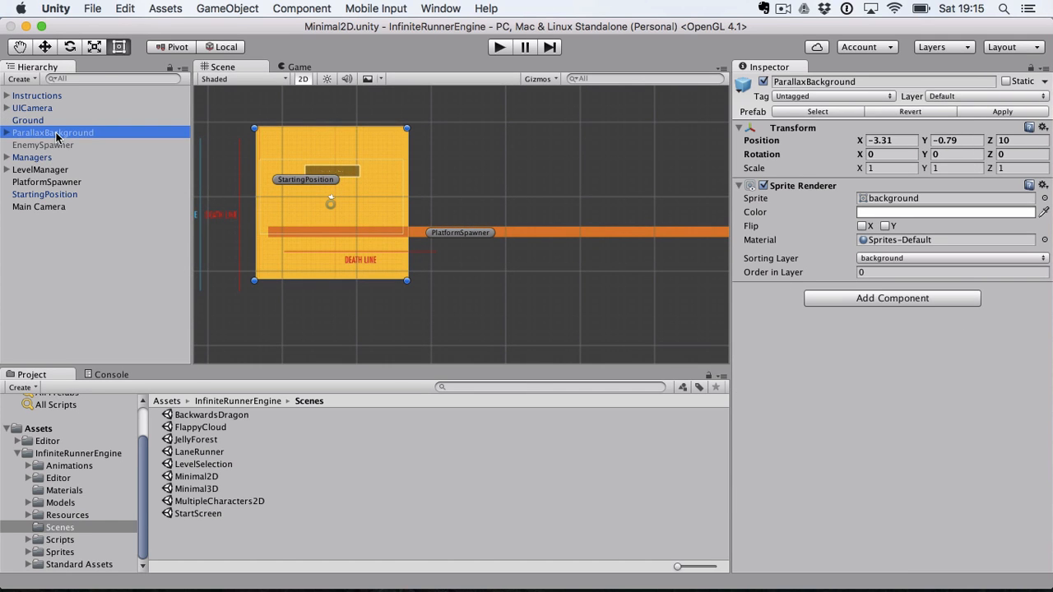
middle_drag(288, 200, 380, 209)
scroll(380, 204, up, 5)
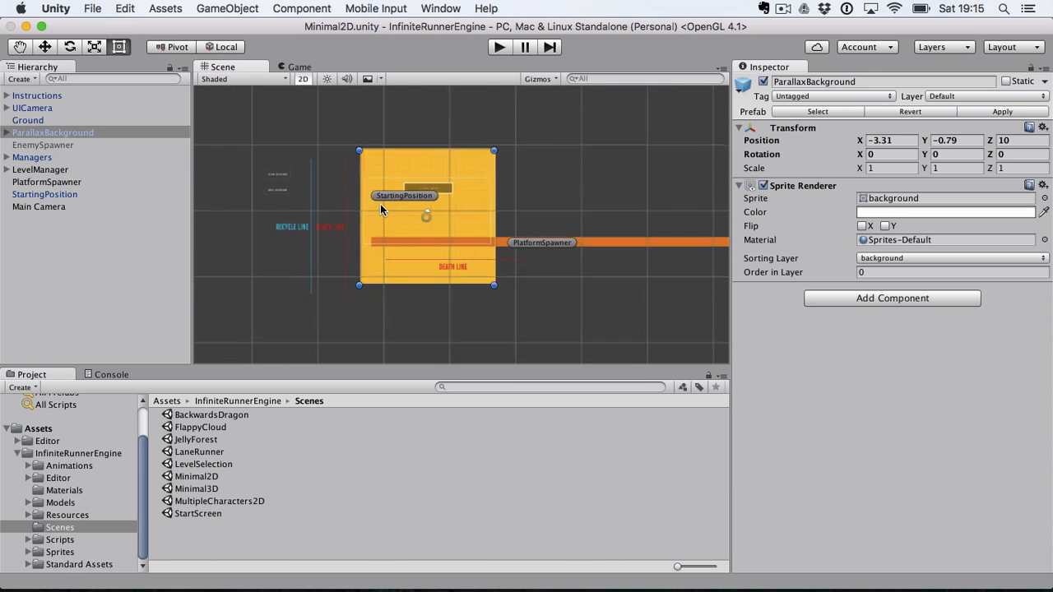
middle_drag(380, 204, 436, 236)
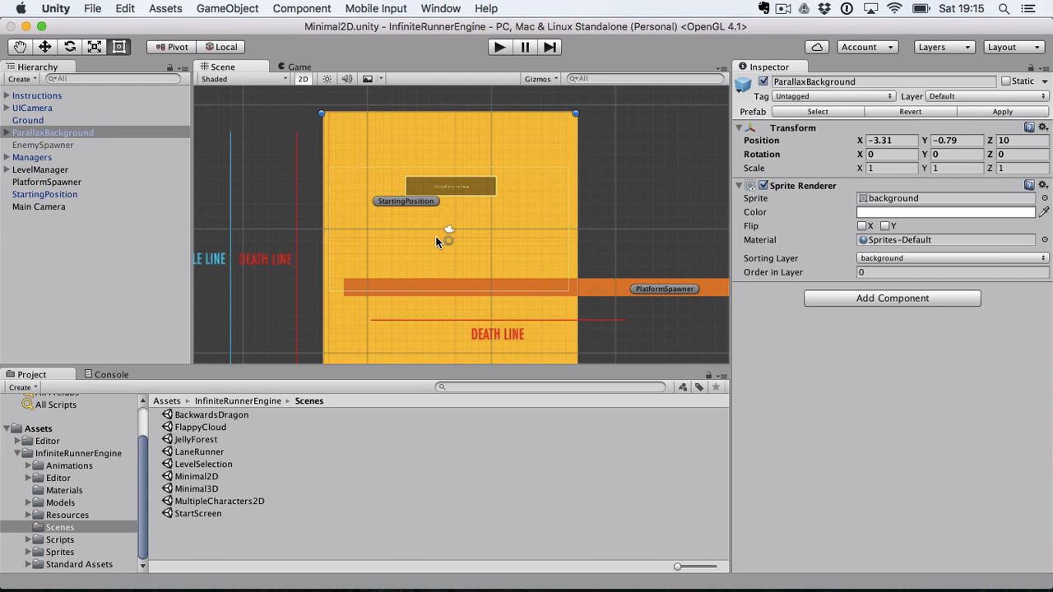
click(5, 134)
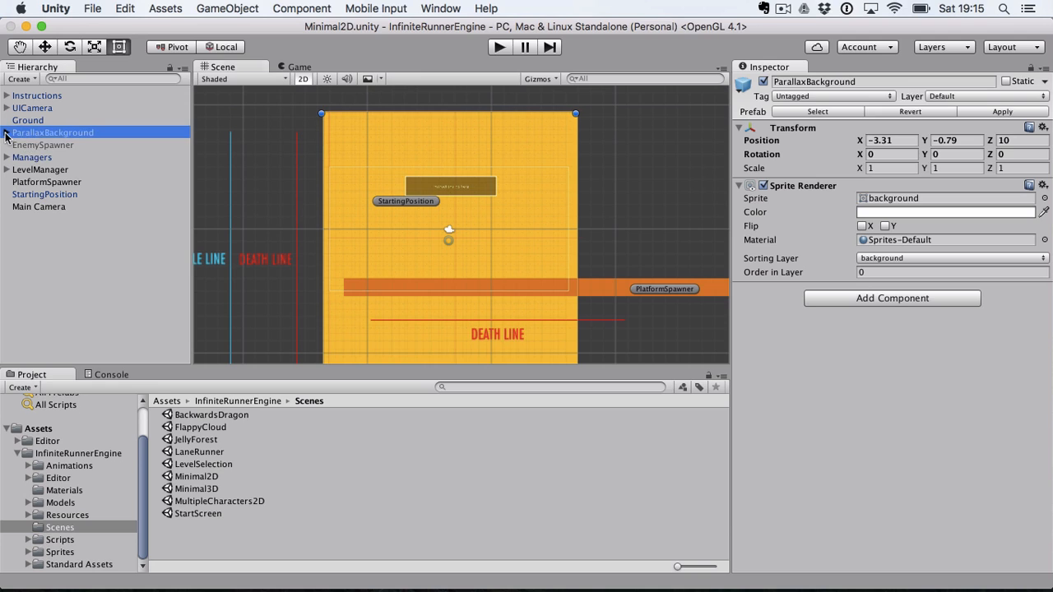
click(5, 133)
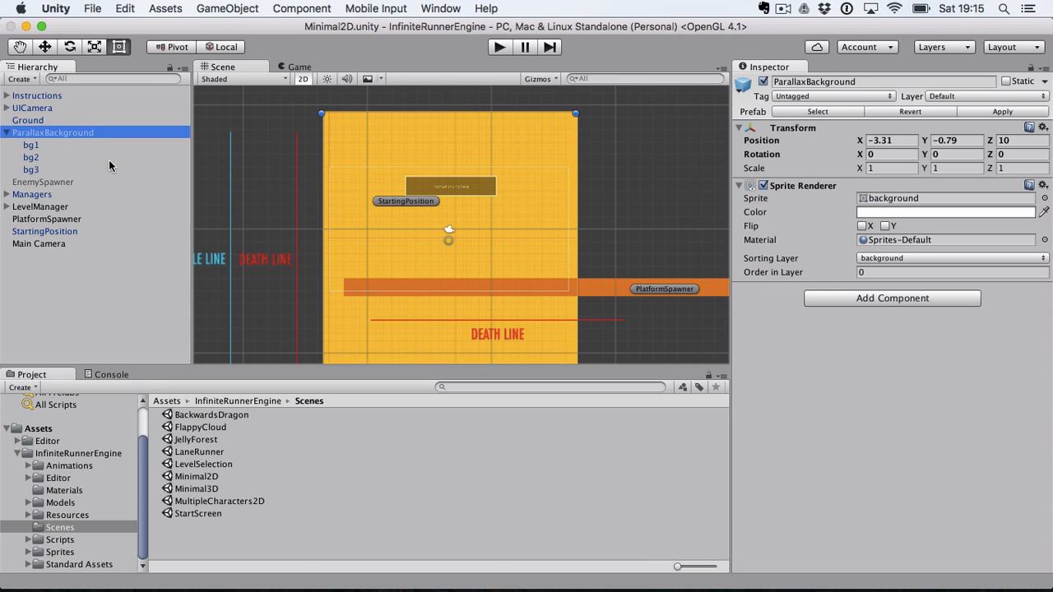
click(58, 146)
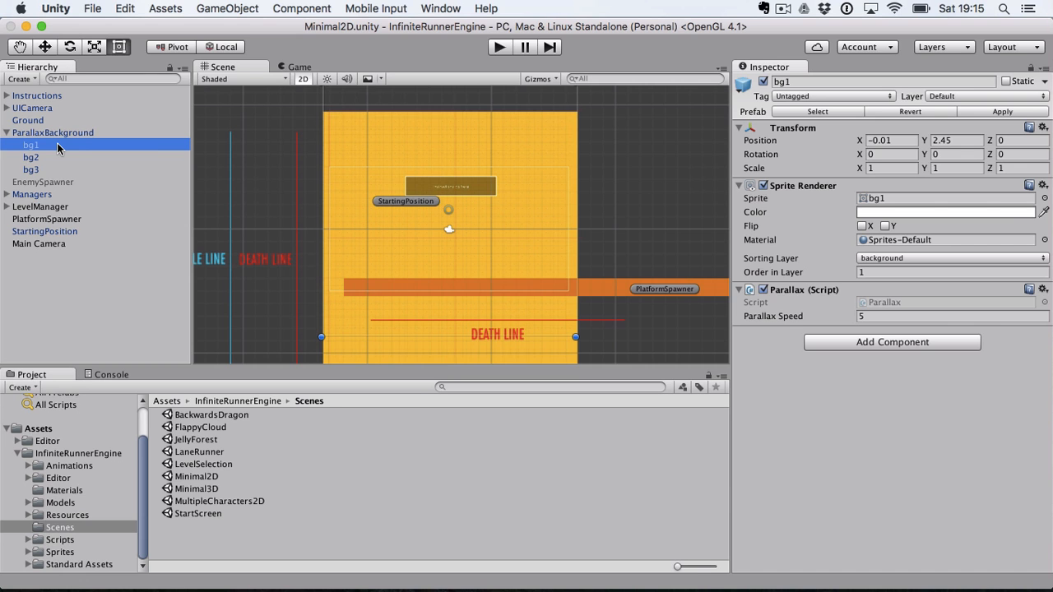
- Play-test Minimal2D, jumping across the platforms while observing the parallax background, and end play mode
click(500, 47)
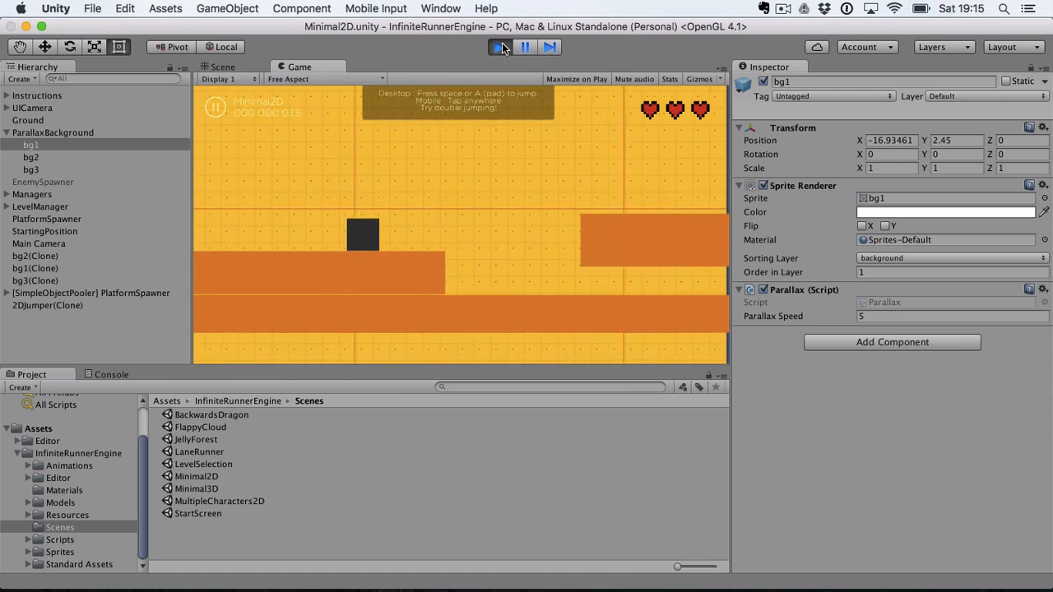
key(space)
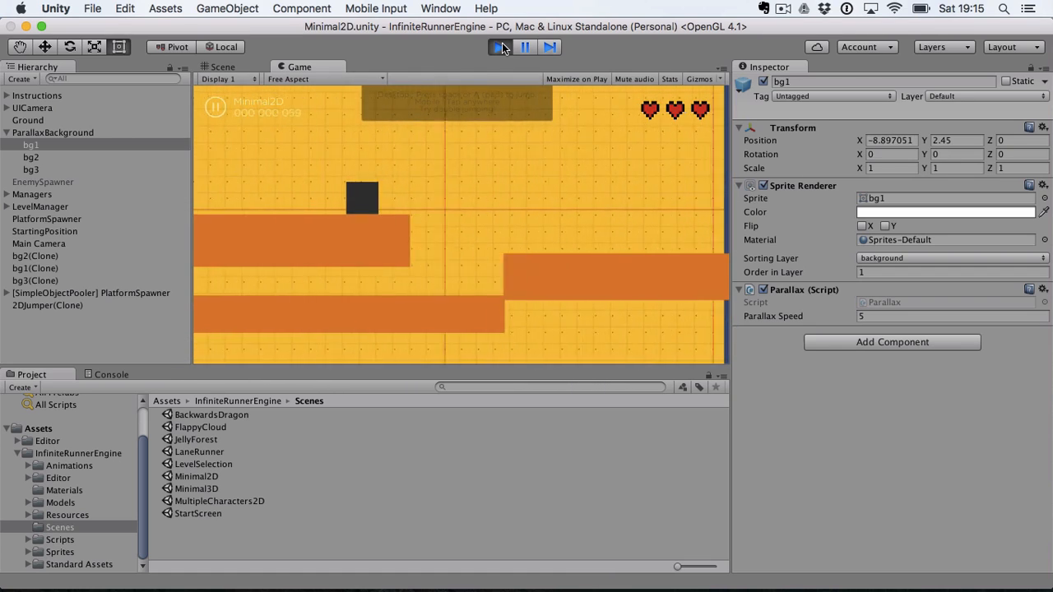
key(space)
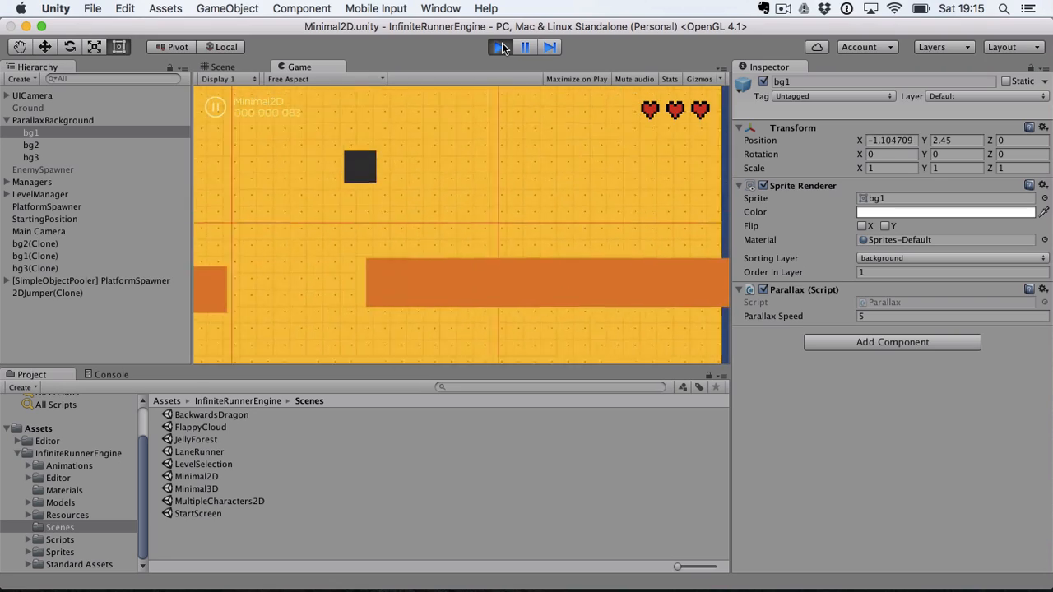
key(space)
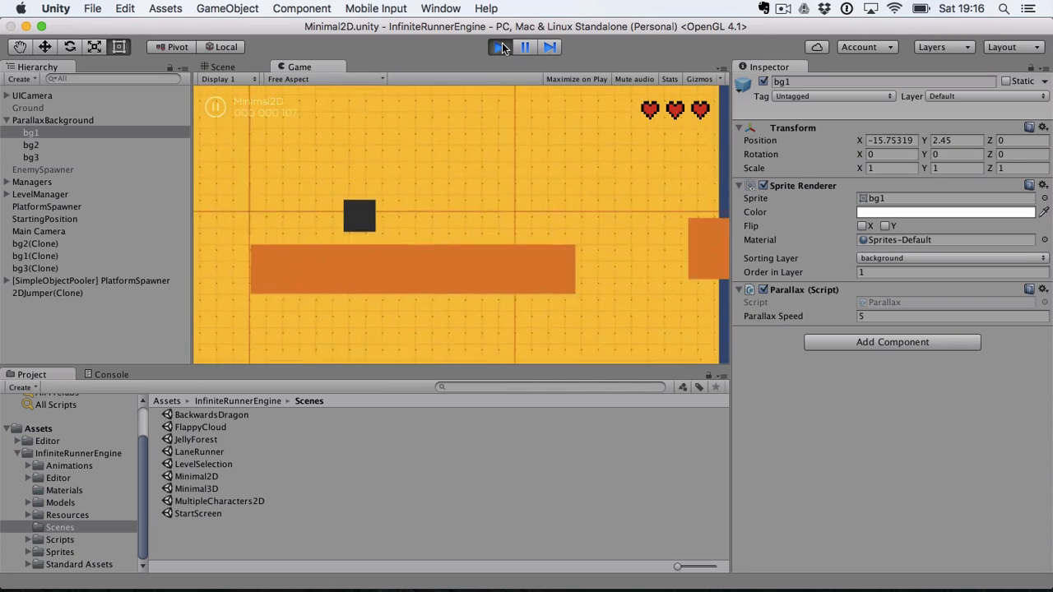
key(space)
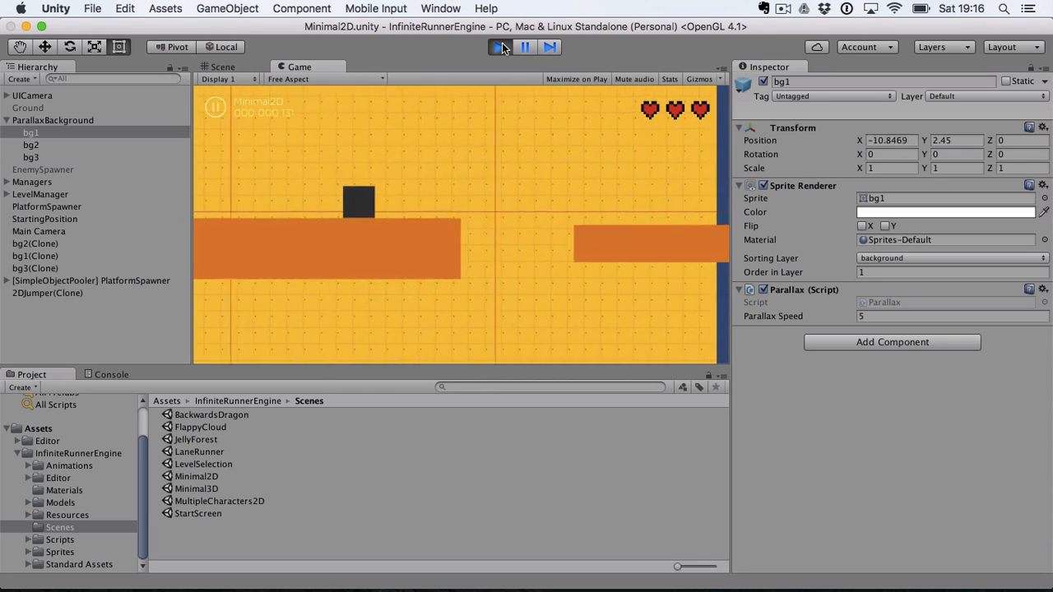
key(space)
key(space)
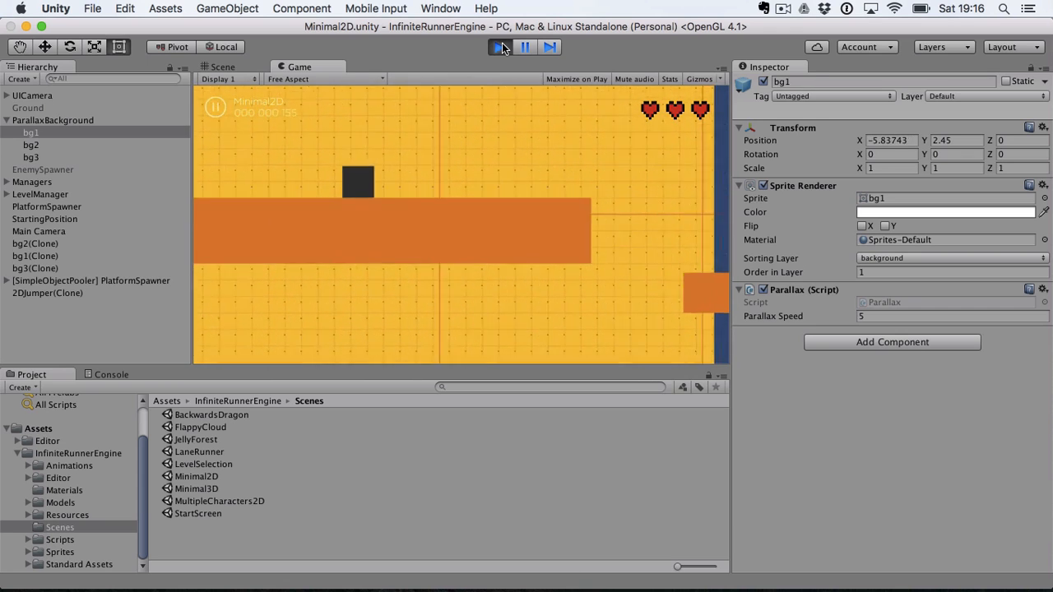
click(503, 47)
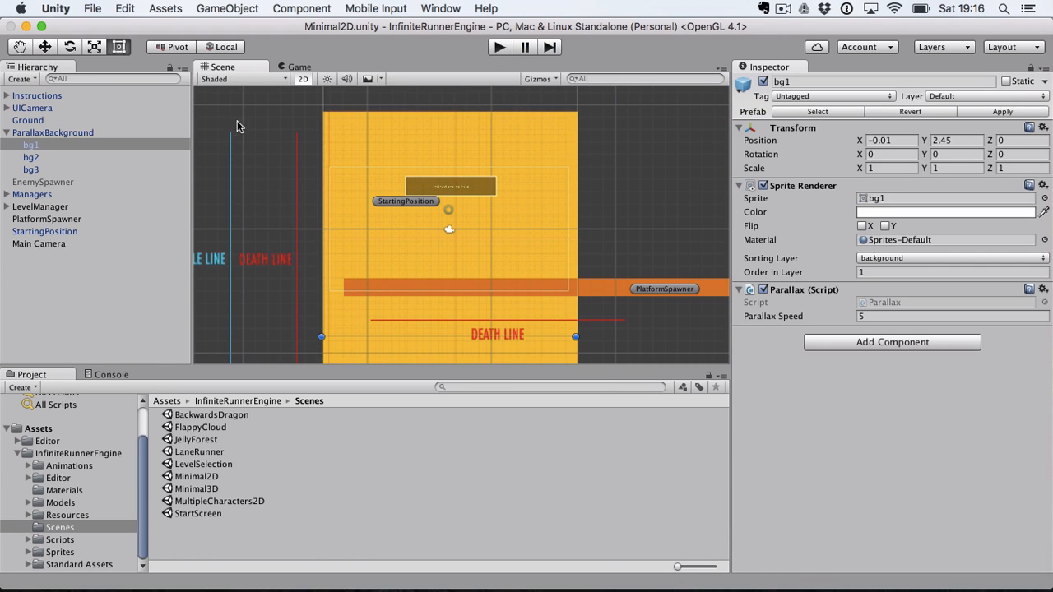
- Try shifting the bg1, bg2 and bg3 layers with the Move tool, undoing the moves
double_click(59, 146)
scroll(373, 230, up, 10)
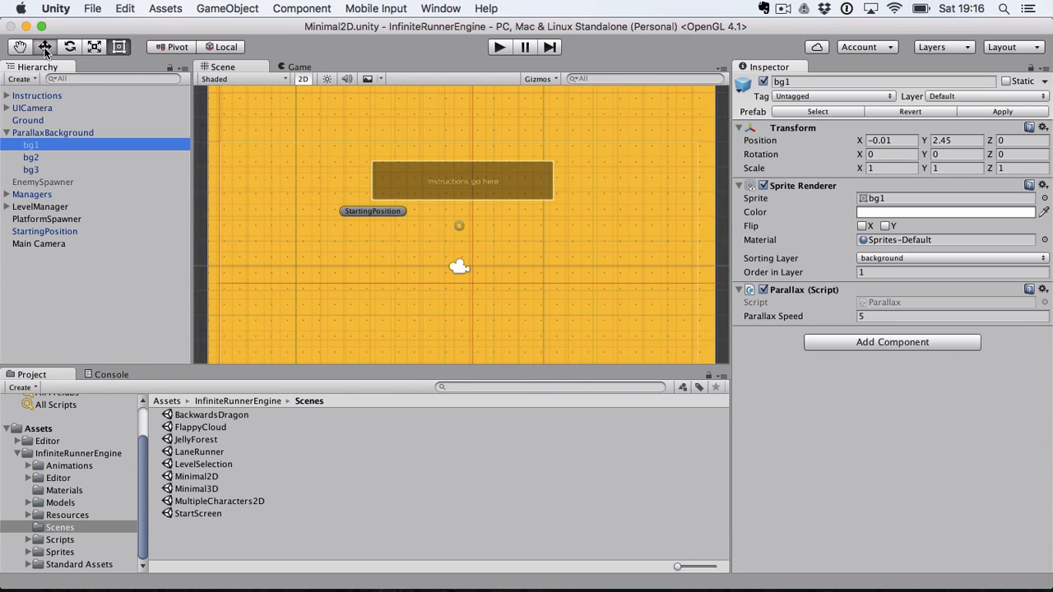
click(45, 47)
mouse_move(529, 218)
mouse_down()
mouse_move(522, 223)
mouse_move(569, 225)
mouse_move(507, 211)
mouse_move(527, 221)
mouse_up()
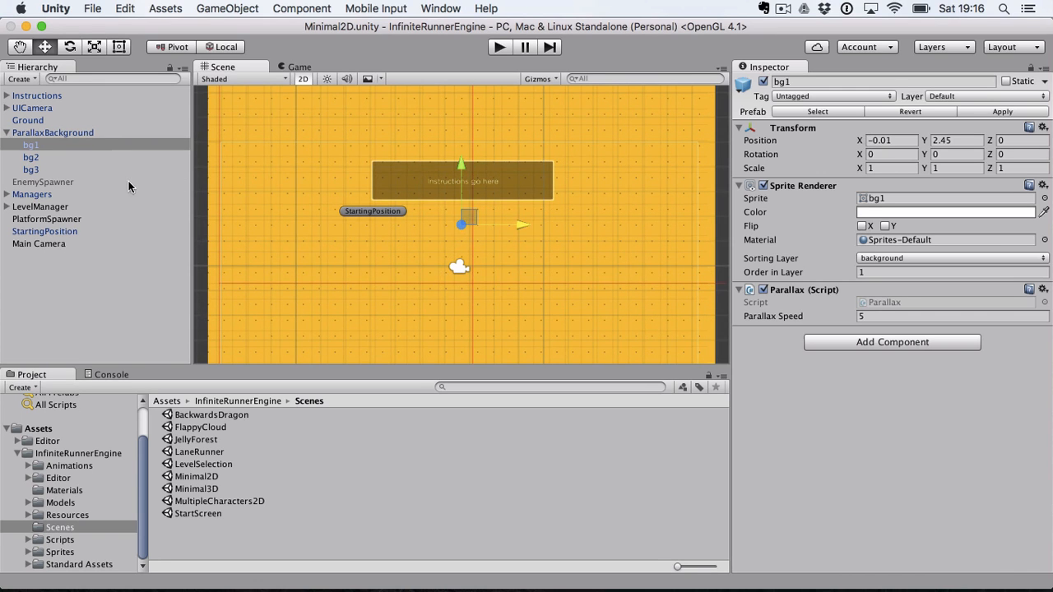
click(33, 157)
drag(551, 286, 494, 268)
key(super+z)
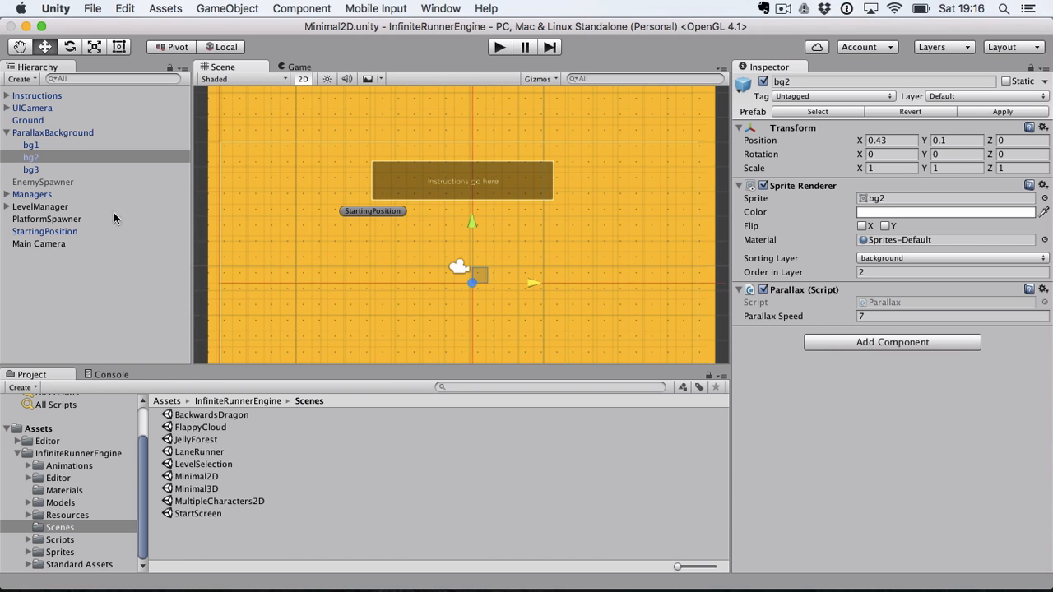
click(80, 170)
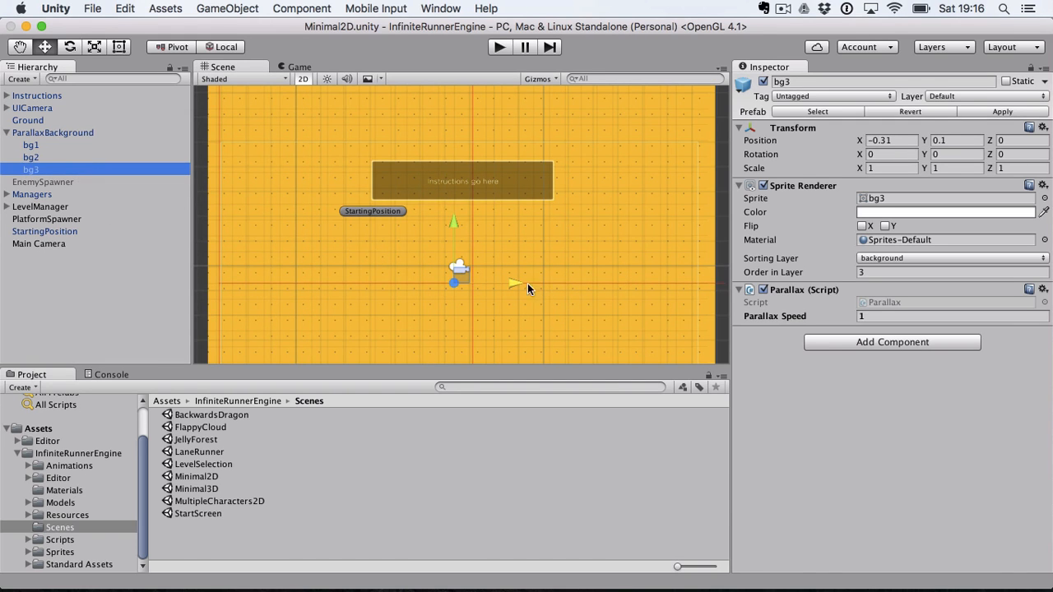
drag(527, 283, 559, 282)
key(super+z)
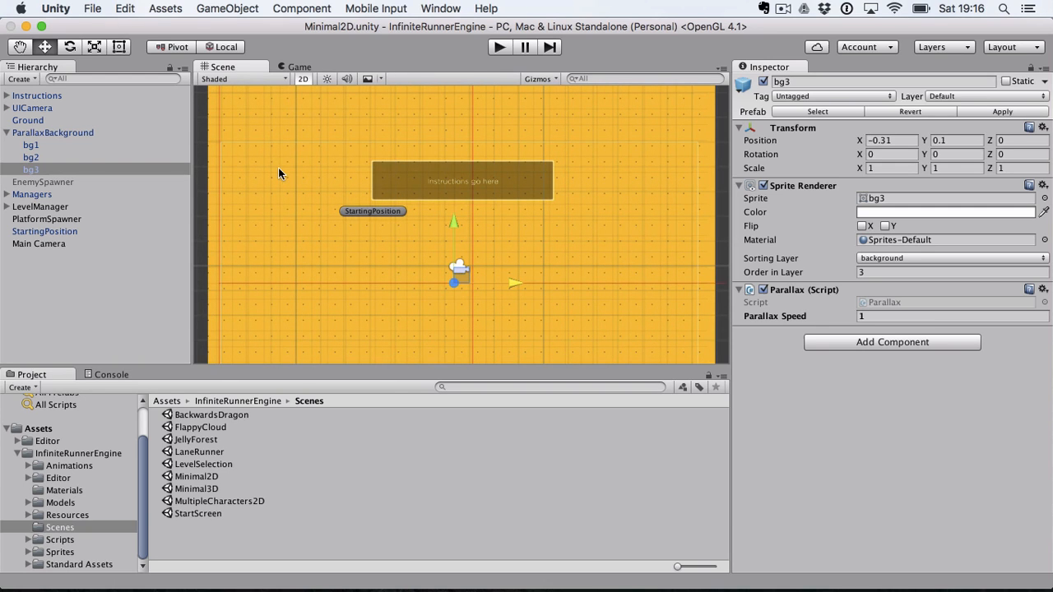
- Compare the Parallax Speed settings of bg1, bg2 and bg3, and reselect their ParallaxBackground parent
click(30, 145)
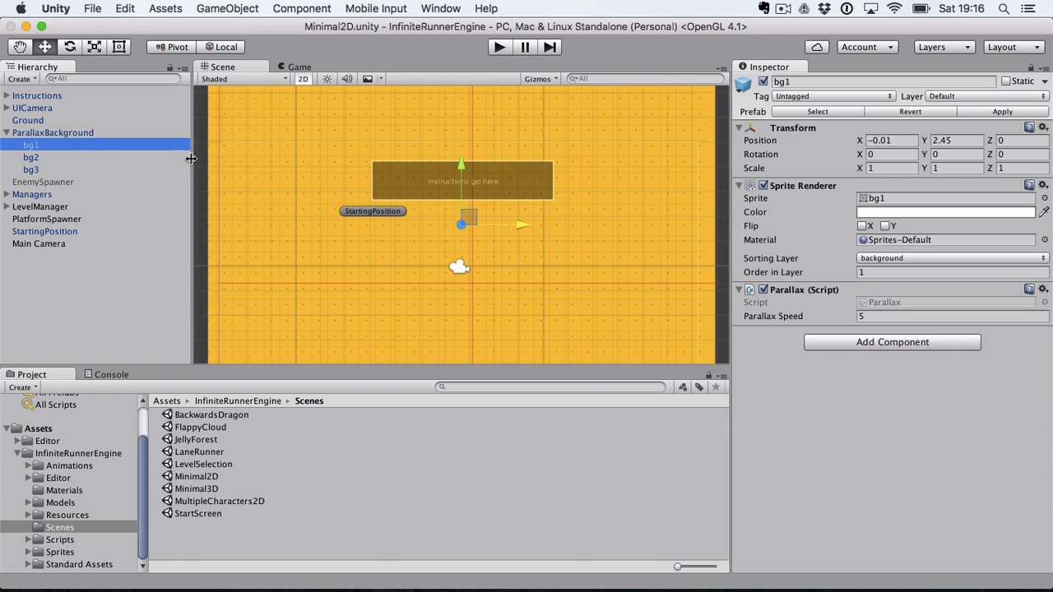
click(54, 157)
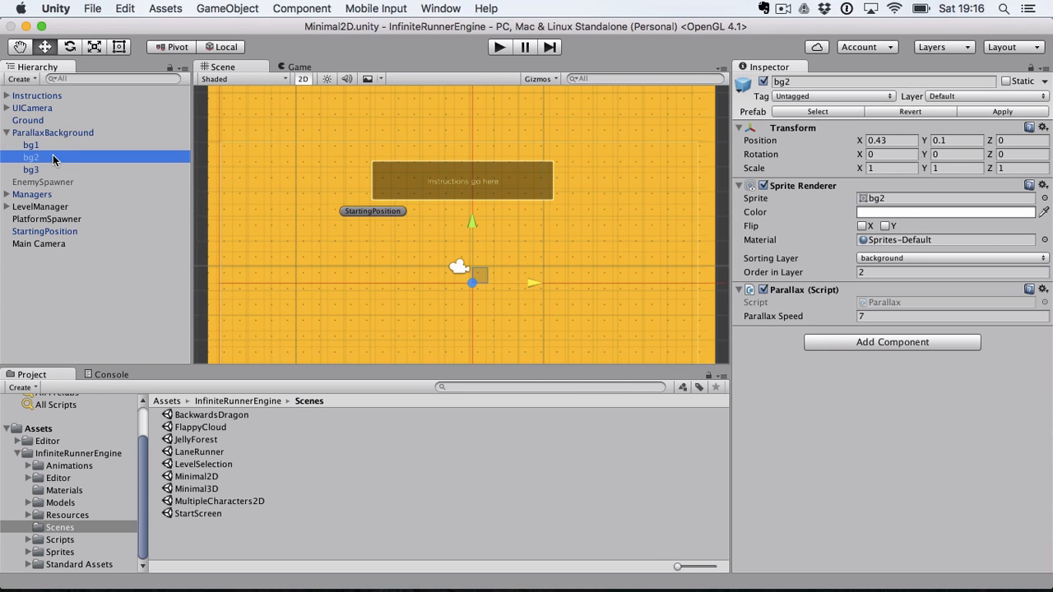
key(Down)
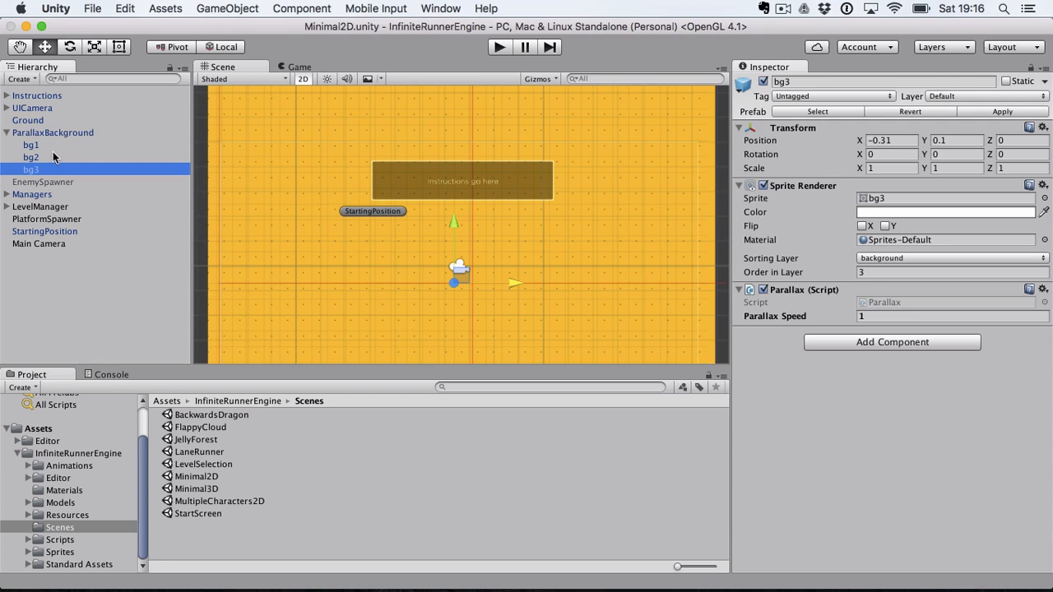
click(60, 134)
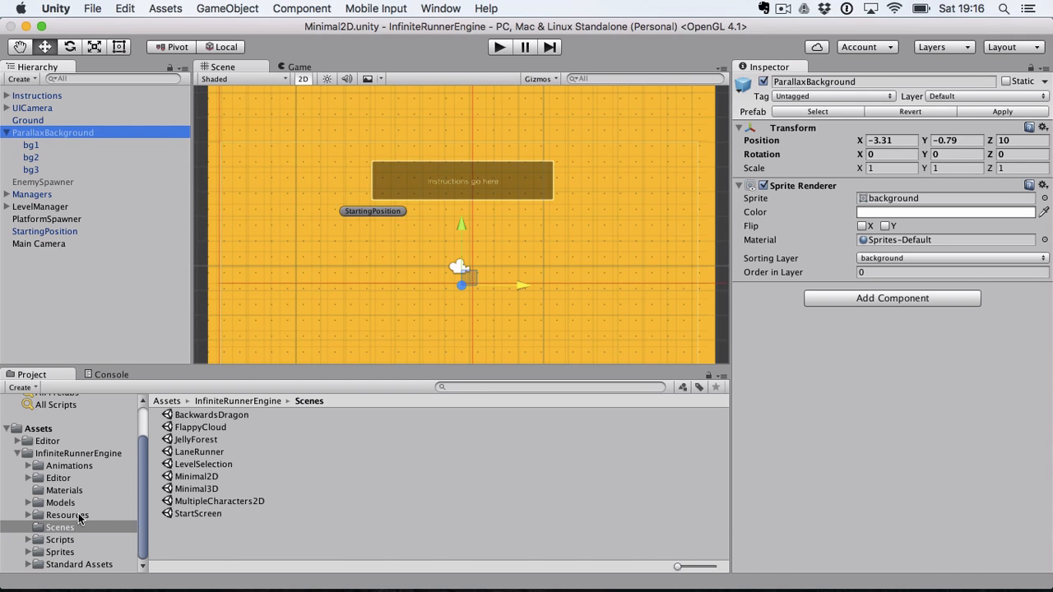
- Open the MultipleCharacters2D scene and expand ParallaxOffset to examine its background layers
click(61, 541)
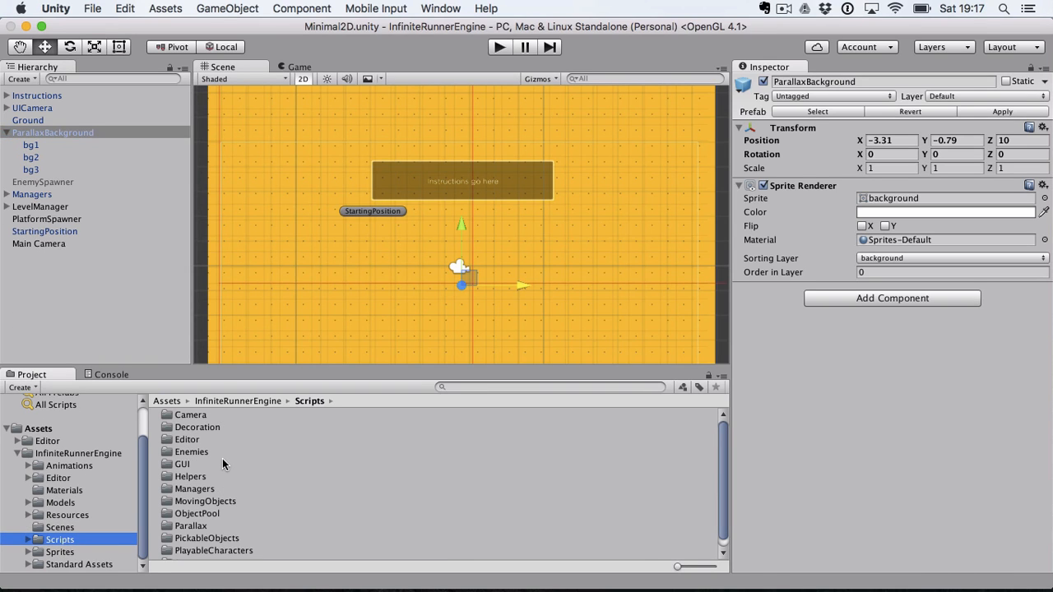
click(61, 527)
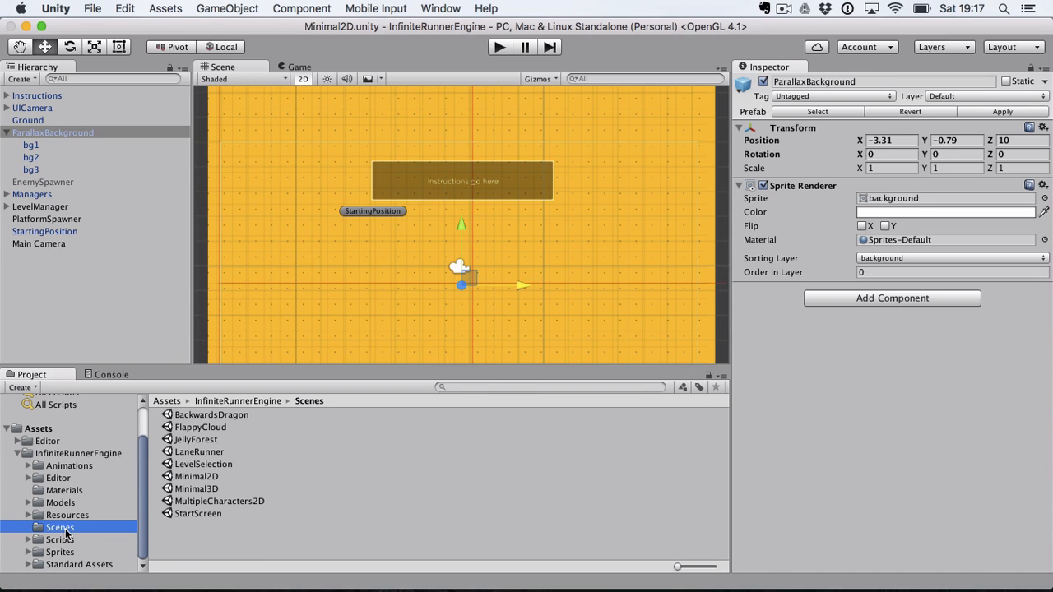
double_click(218, 503)
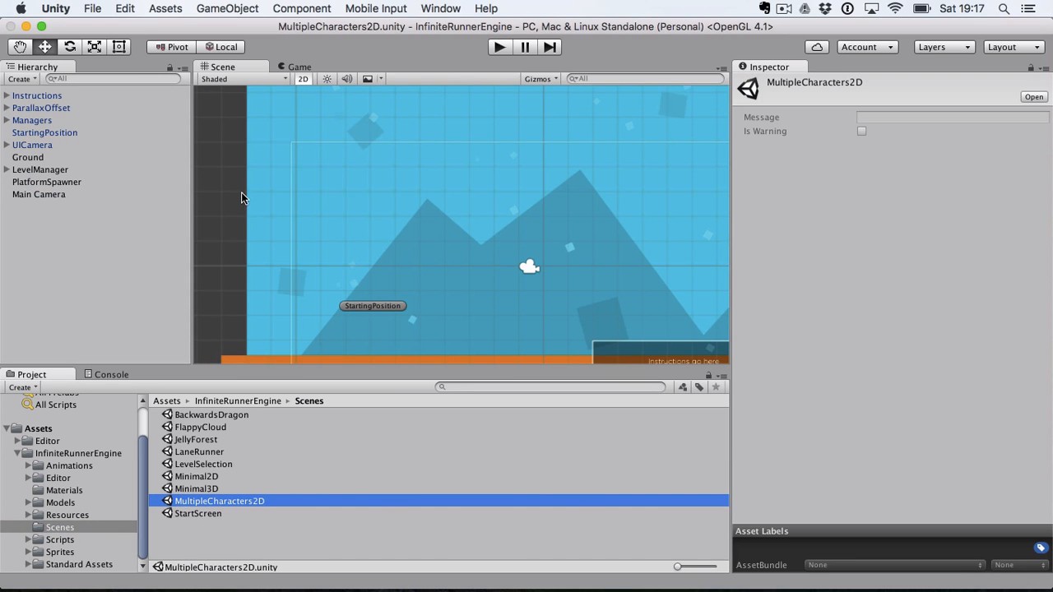
click(8, 109)
click(54, 110)
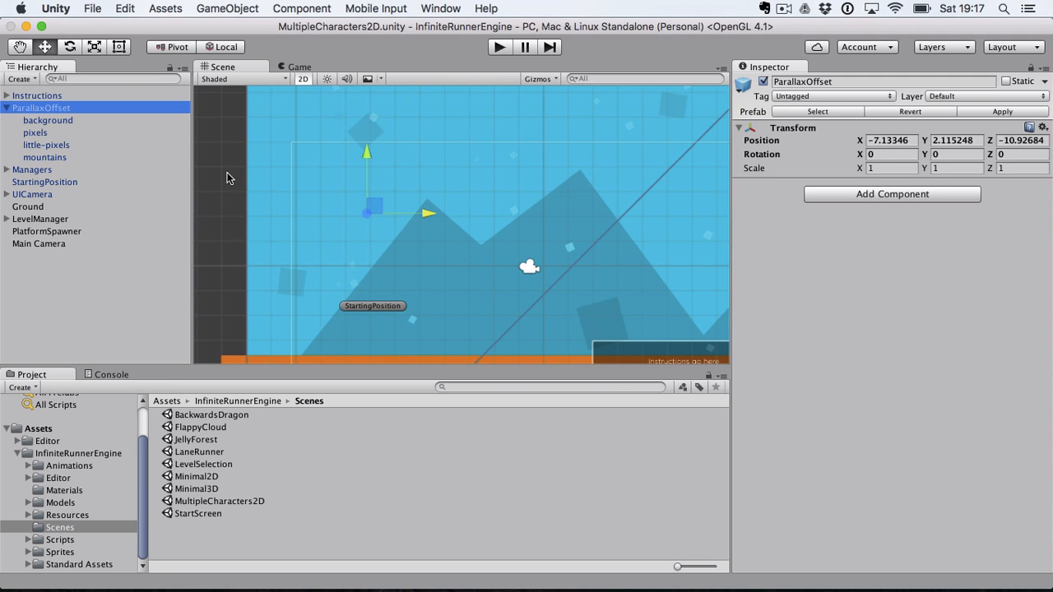
scroll(456, 242, down, 4)
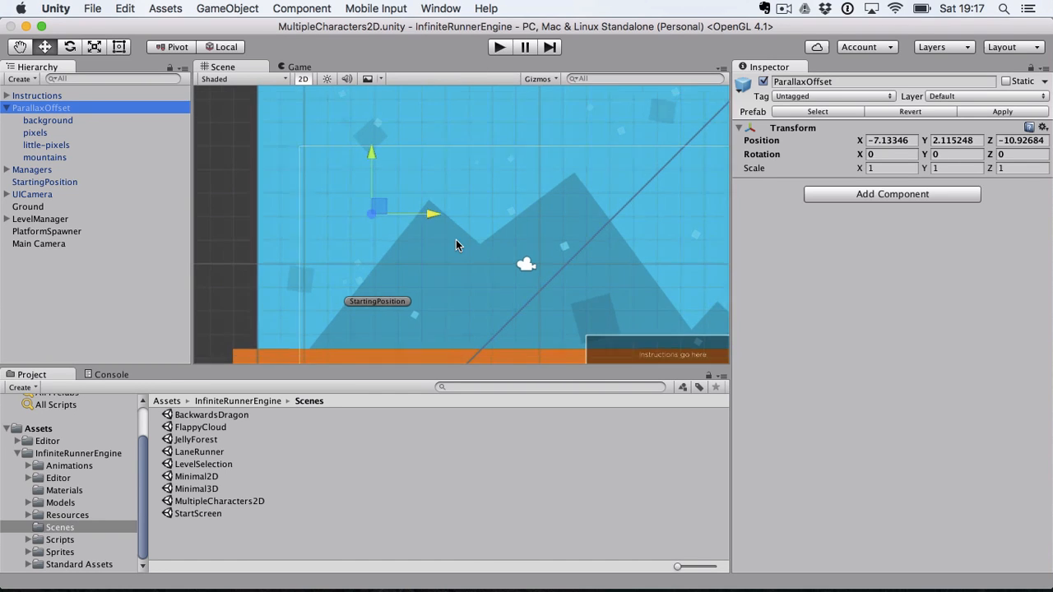
scroll(456, 244, down, 2)
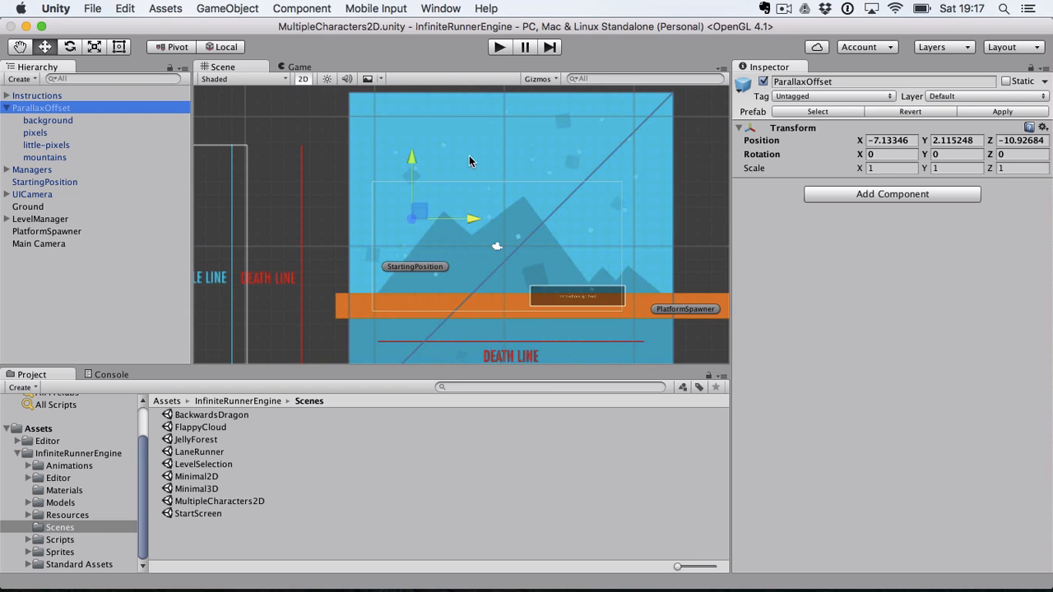
- Run MultipleCharacters2D, observe its parallax layers moving in the scene view, and end play mode
click(500, 47)
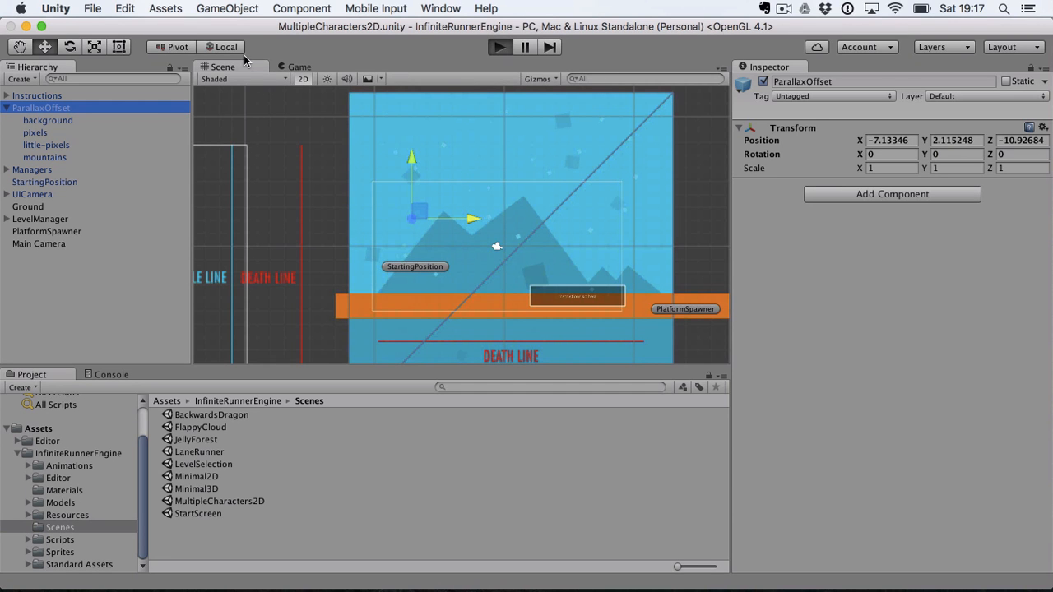
click(222, 67)
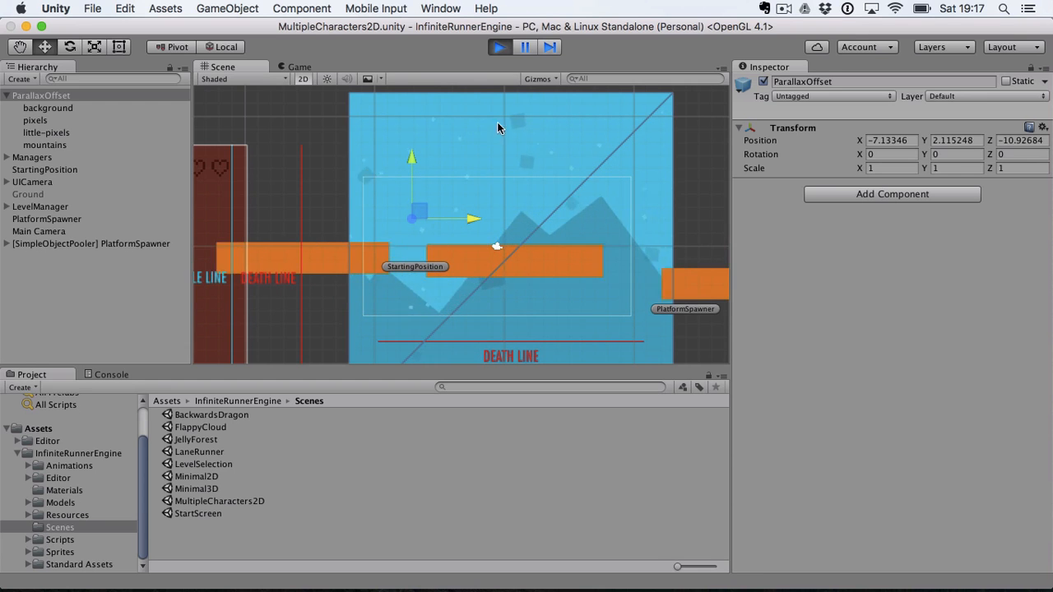
click(500, 47)
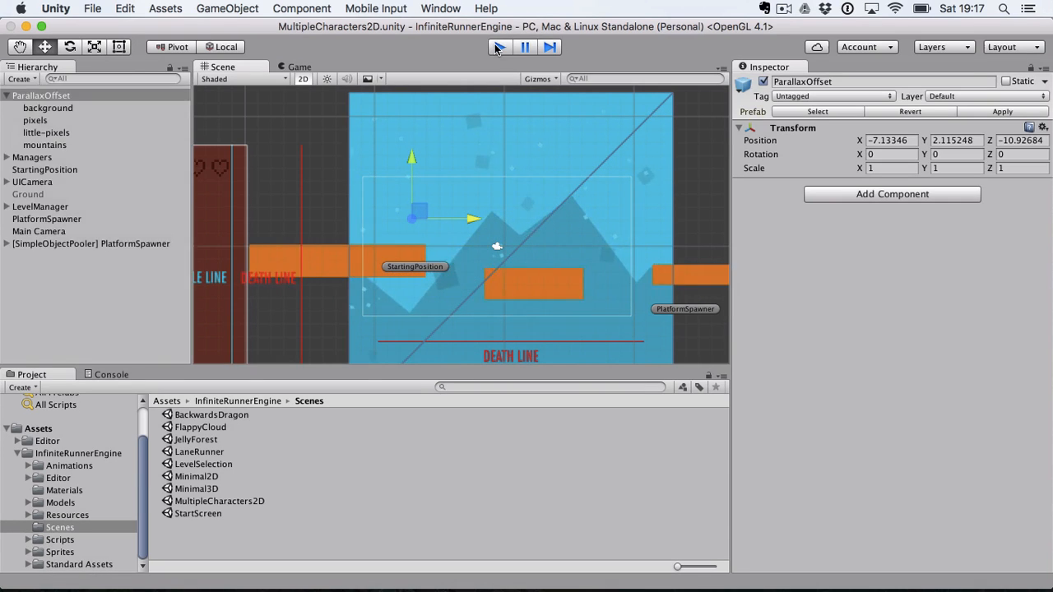
- Reopen the Minimal2D scene
double_click(217, 479)
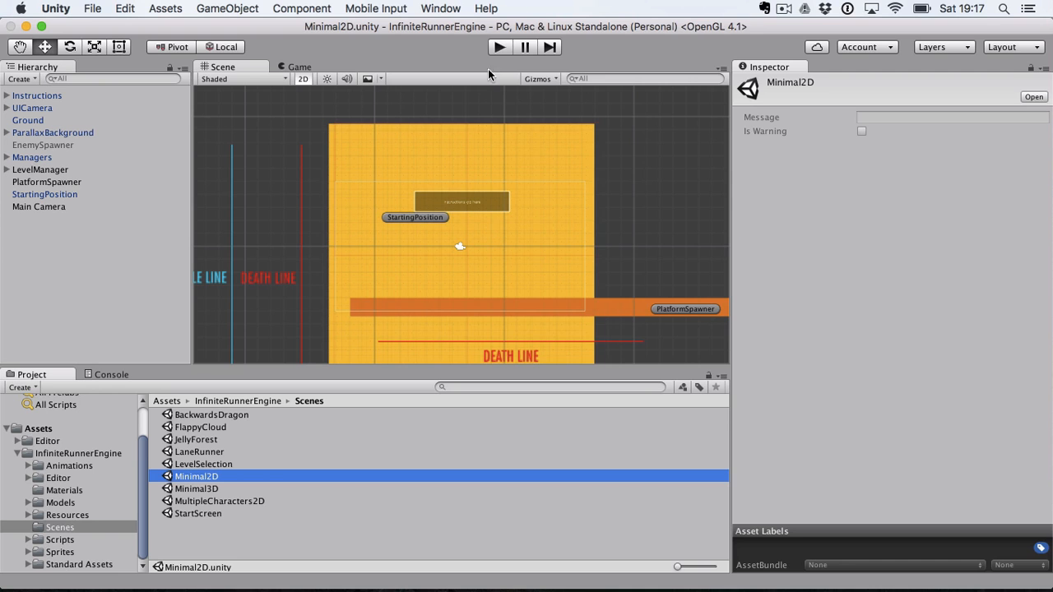
- Run Minimal2D, observe its running level in the scene view, and end play mode
click(499, 48)
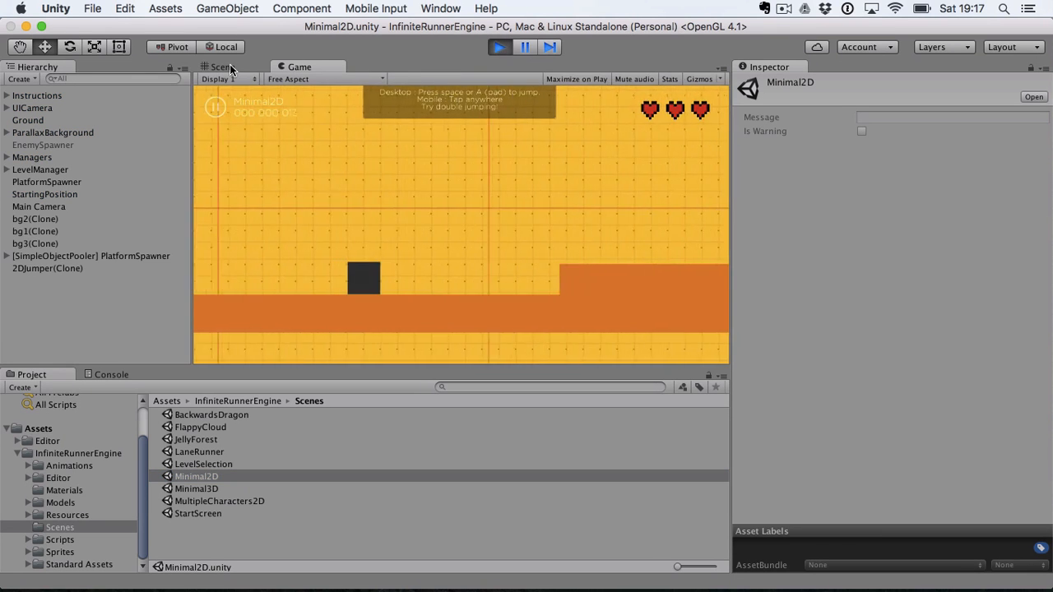
click(230, 66)
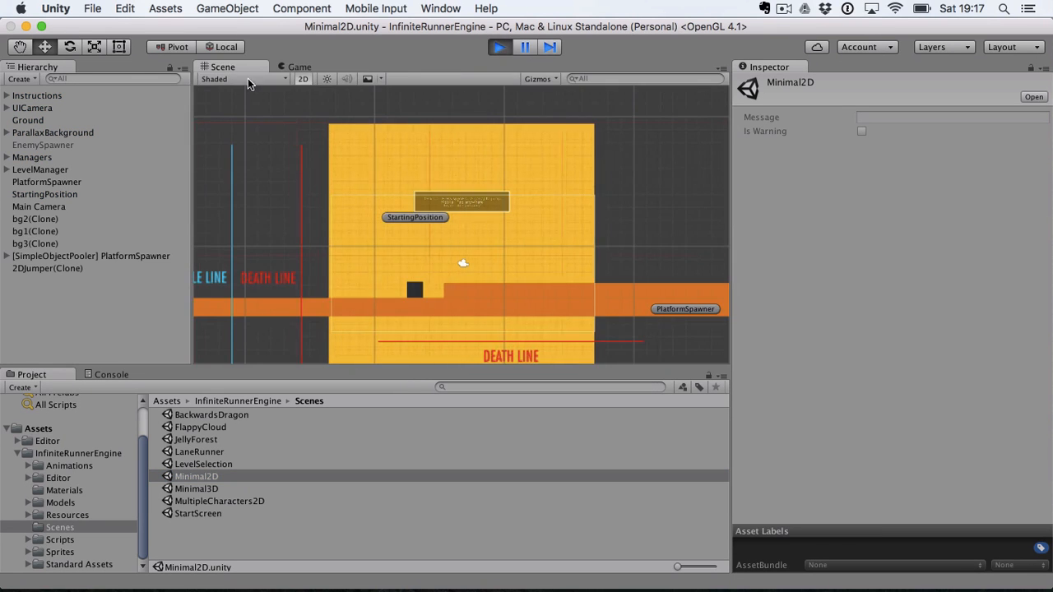
click(499, 48)
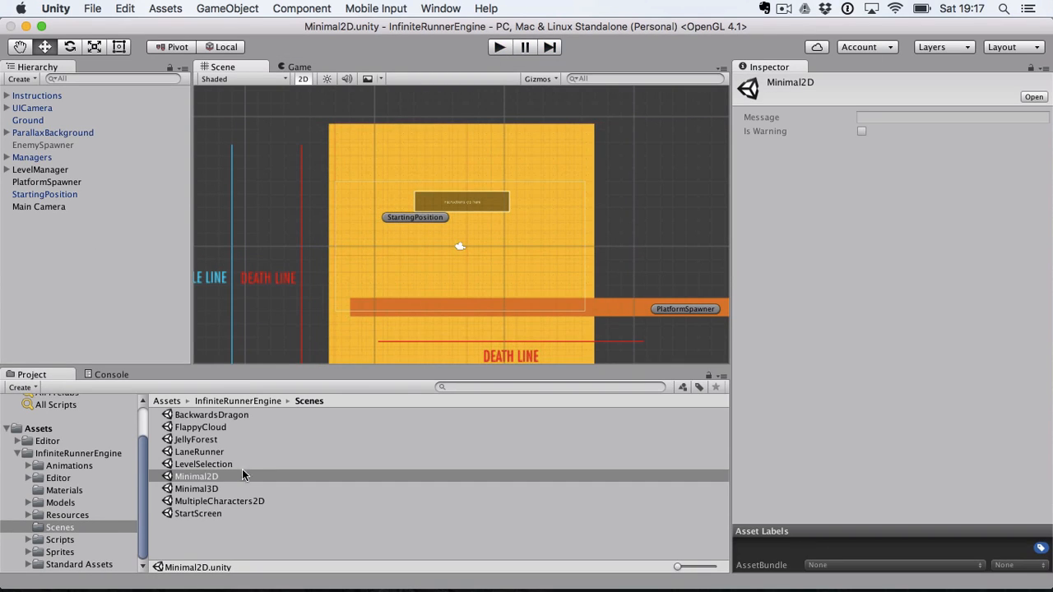
- Open the JellyForest scene to view its forest background
click(198, 488)
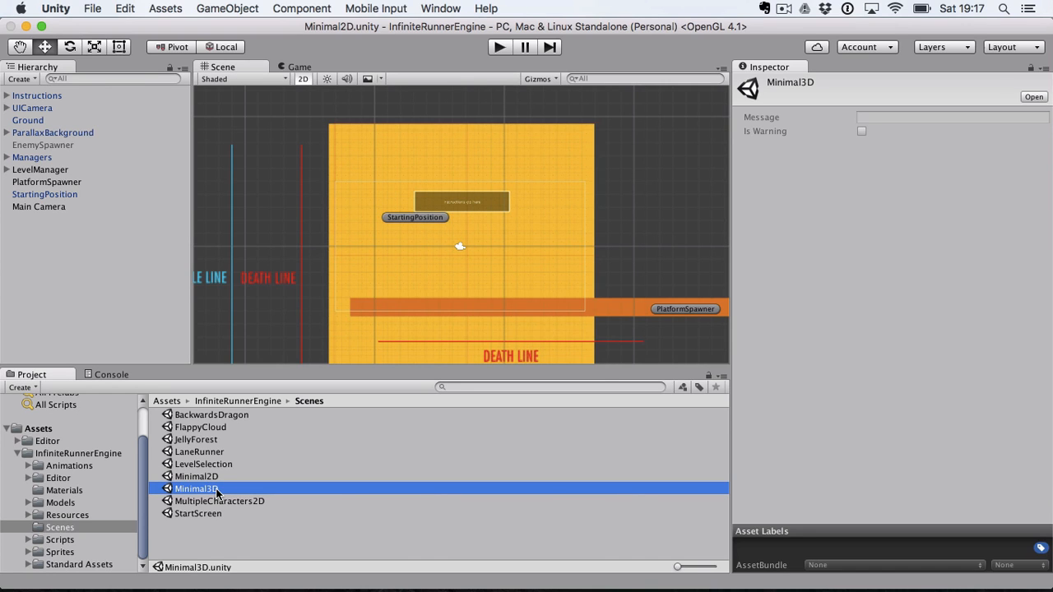
double_click(213, 443)
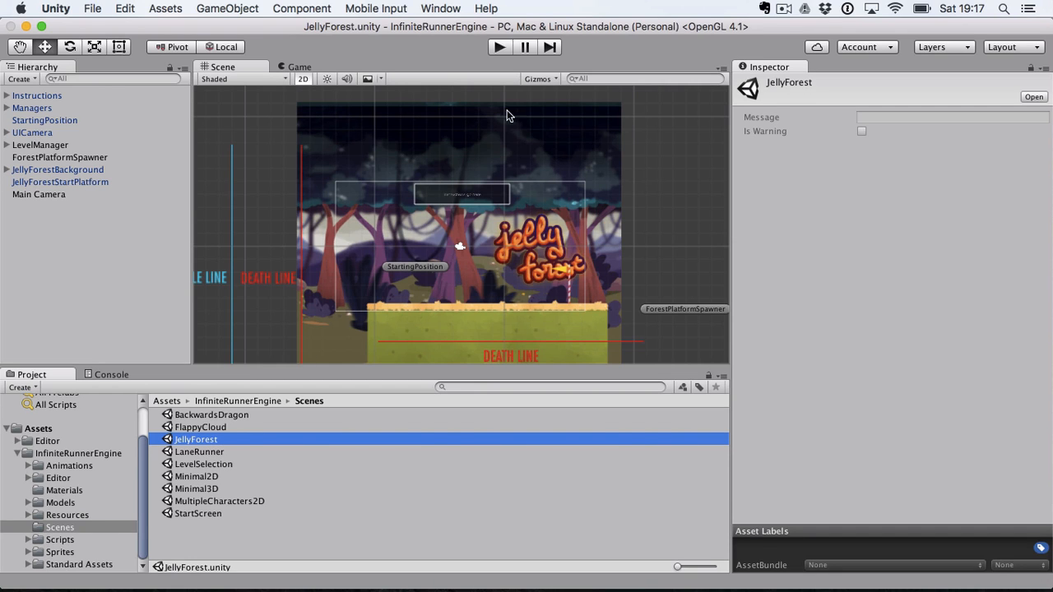
- Open the LaneRunner scene and examine its ground and sky walls in 3D perspective
double_click(219, 452)
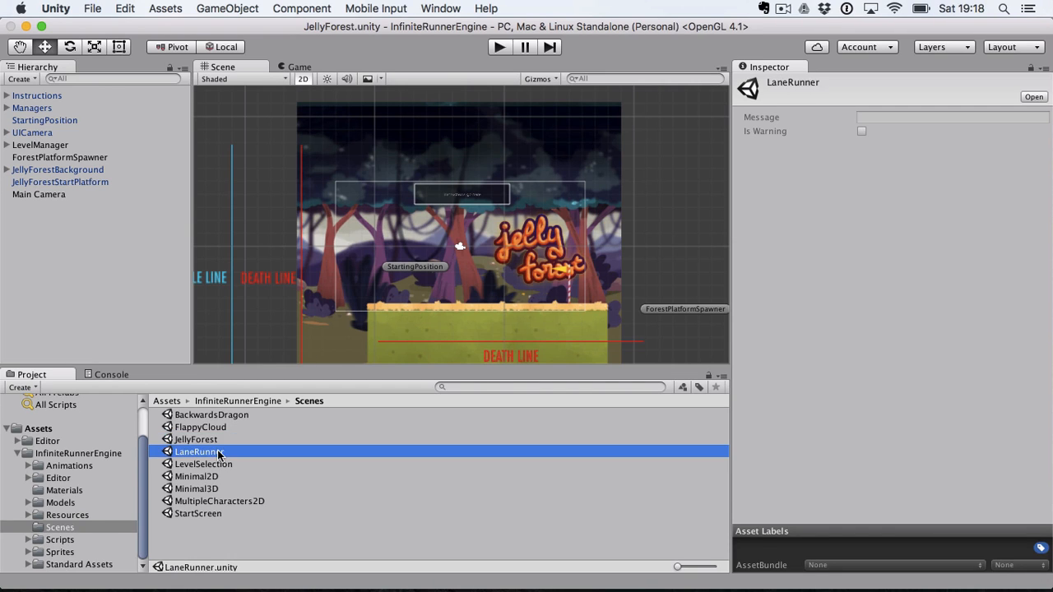
scroll(429, 238, down, 10)
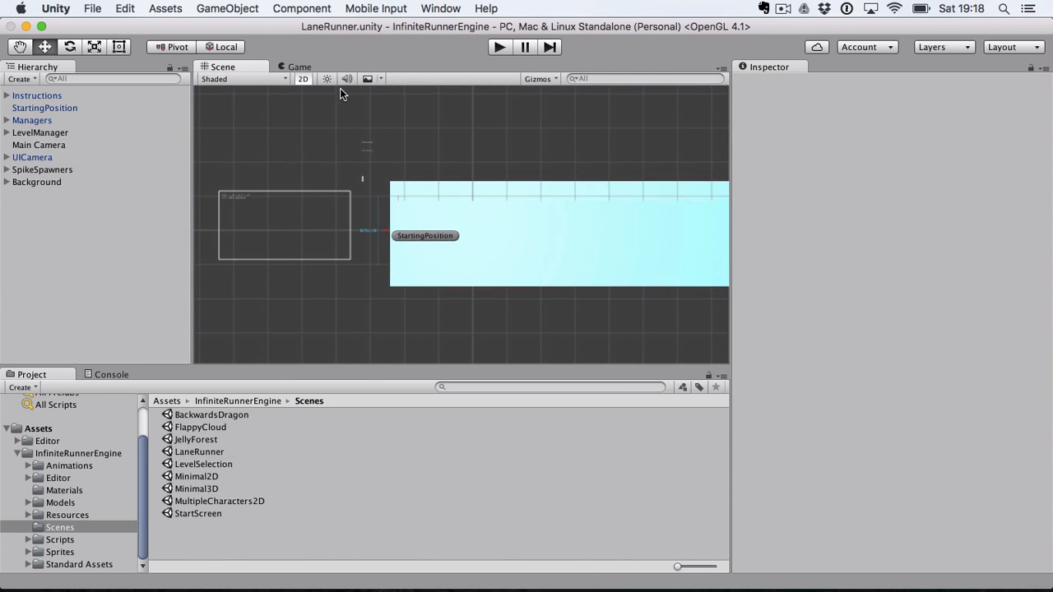
click(303, 79)
alt+drag(357, 218, 1021, 260)
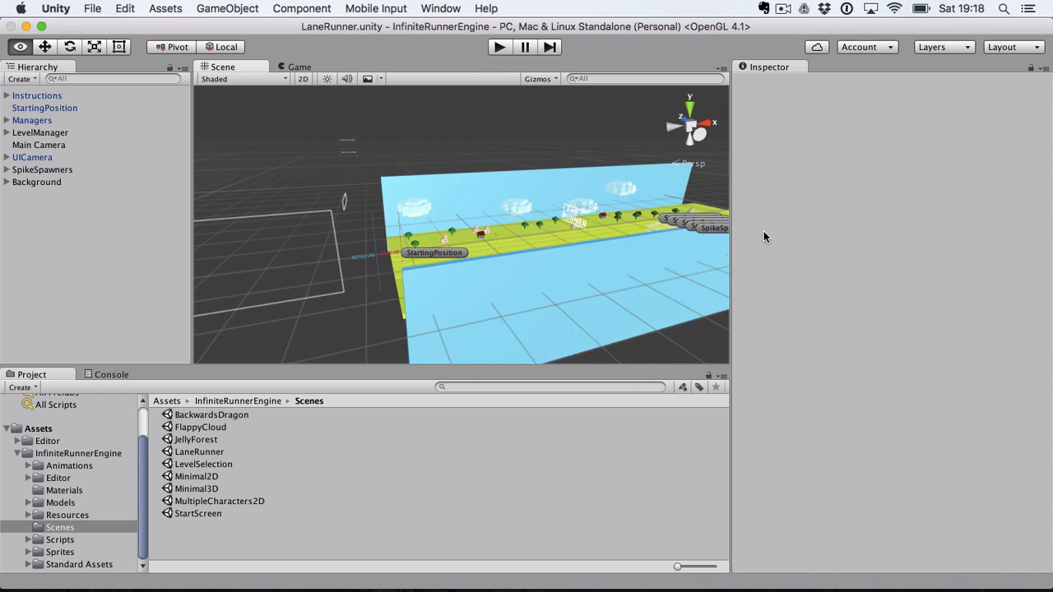
alt+drag(601, 229, 618, 140)
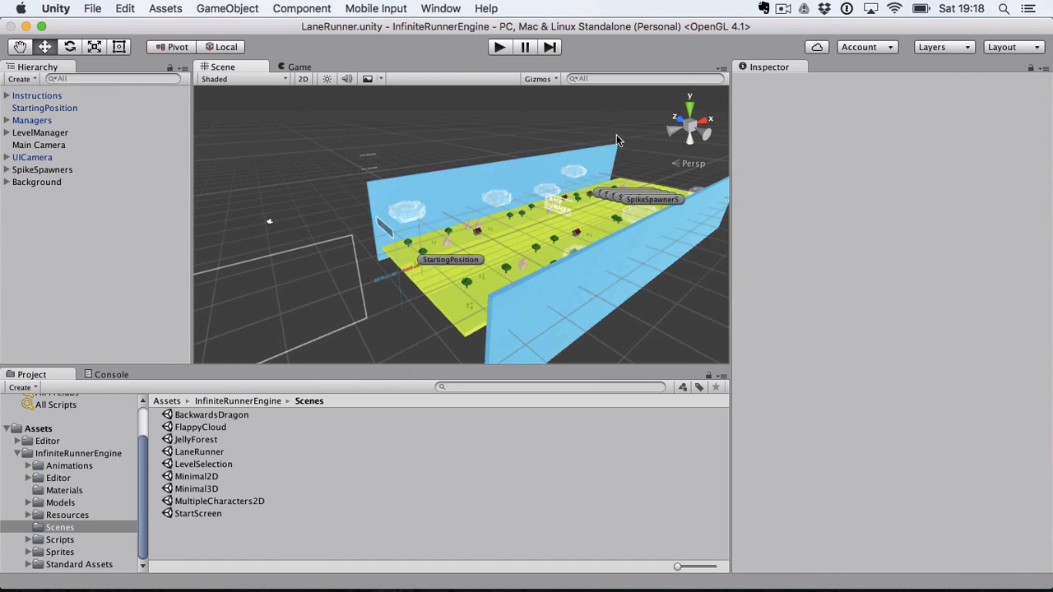
- Run LaneRunner, observe its moving ground and skies in the scene view, check the game view, and end play mode
click(499, 47)
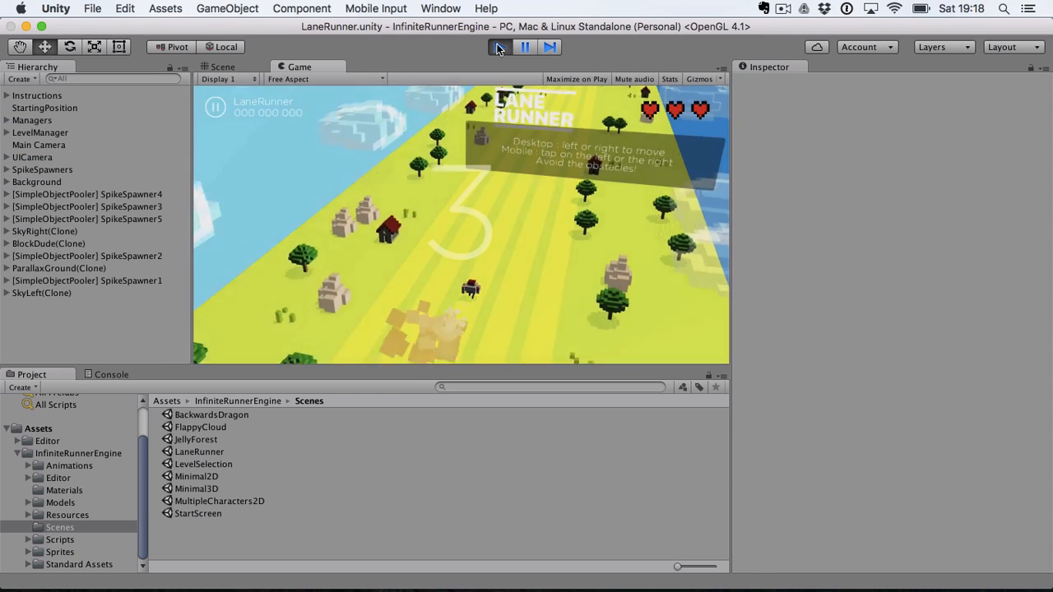
click(237, 69)
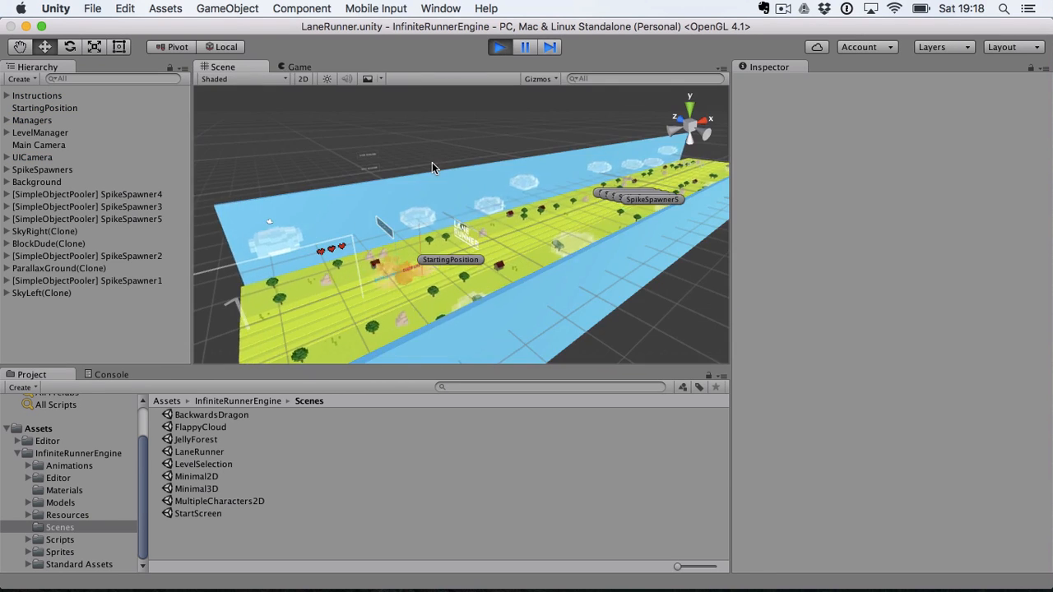
click(483, 179)
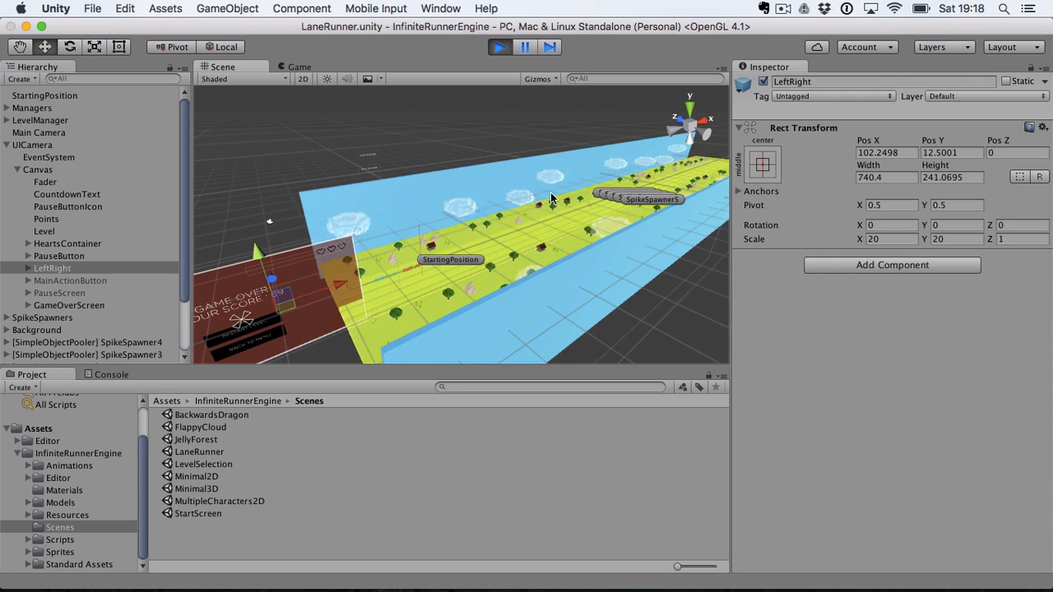
click(300, 67)
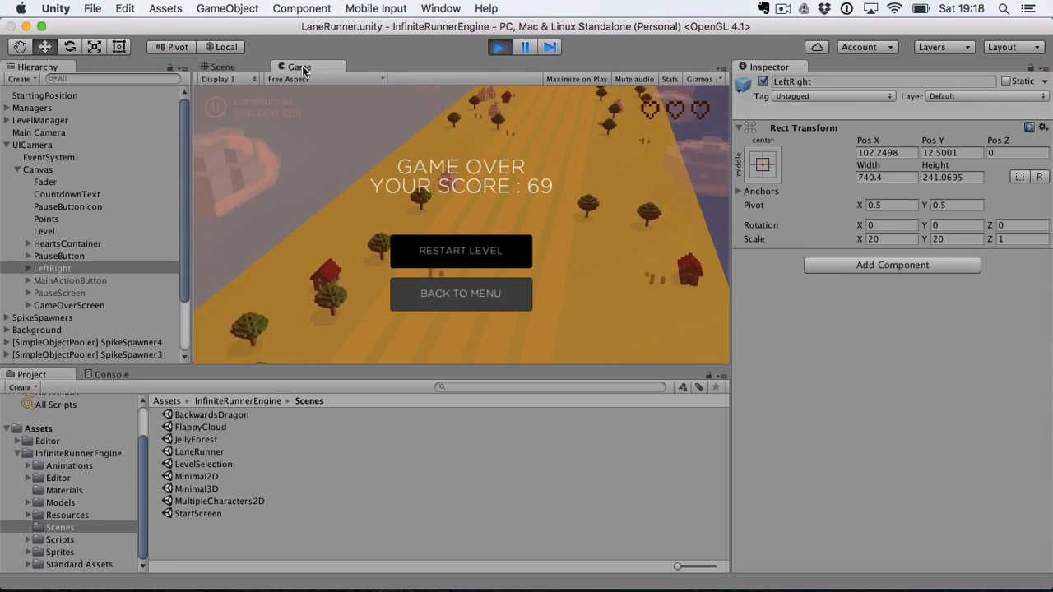
click(498, 47)
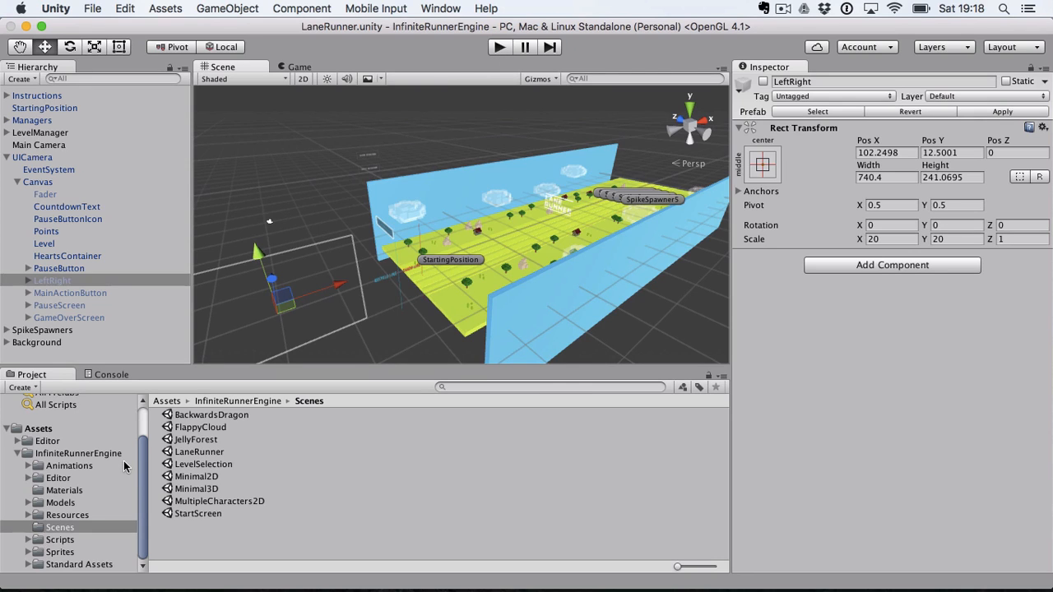
- Reopen the Minimal2D scene and return the scene view to 2D
double_click(217, 483)
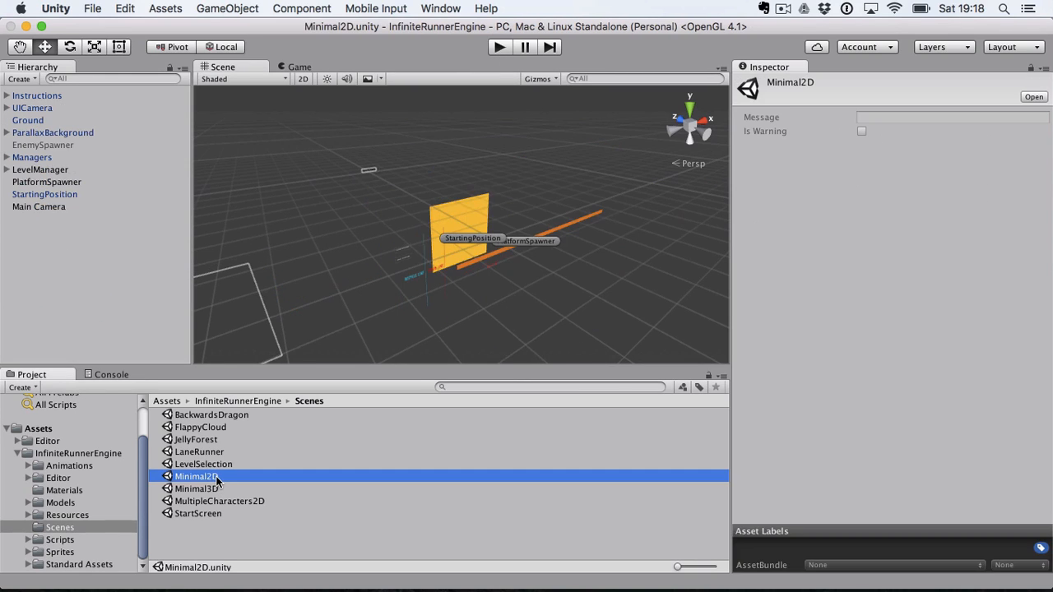
click(304, 79)
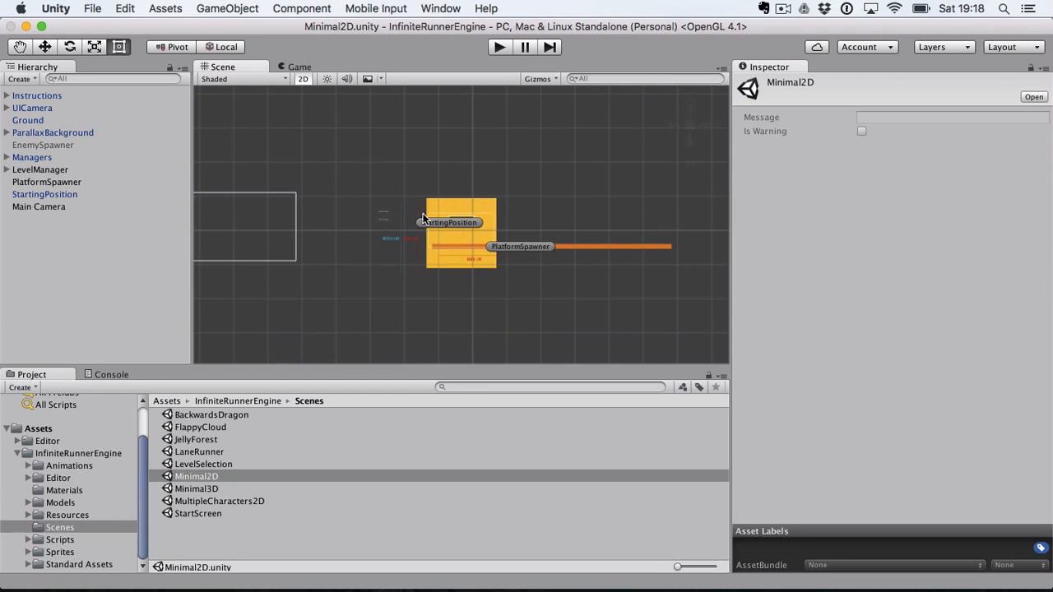
scroll(458, 215, up, 5)
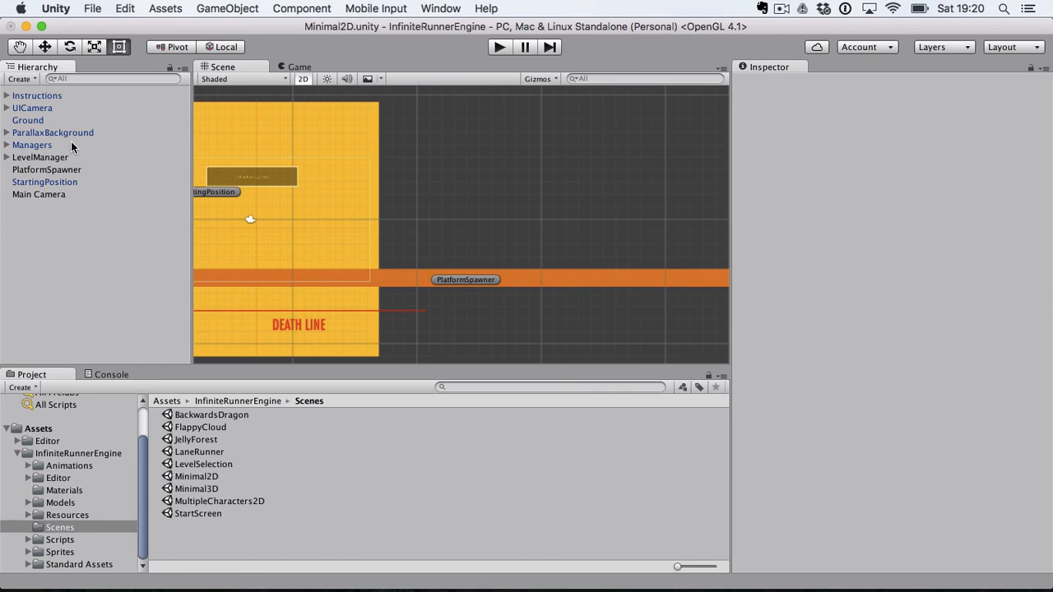
- Expand the Managers object and examine the components of GameManager, InputManager and LevelManager
click(72, 146)
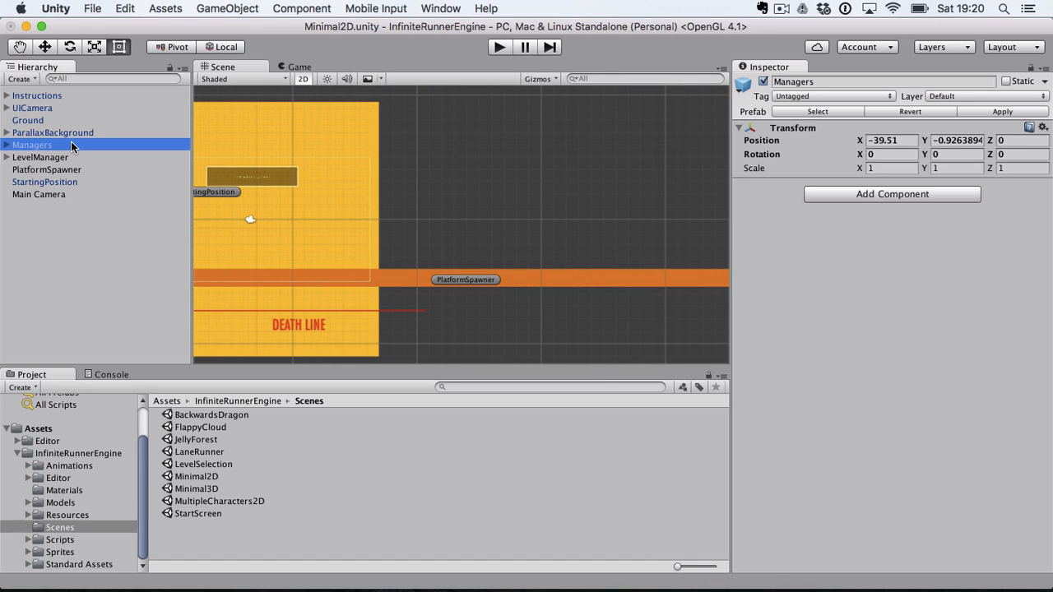
key(Right)
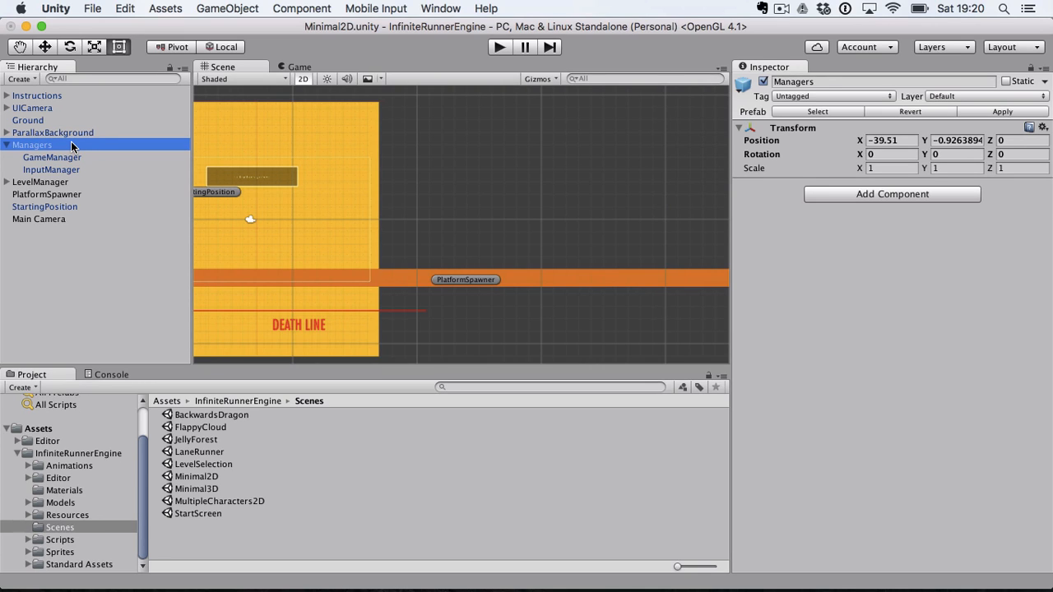
key(Down)
key(Down)
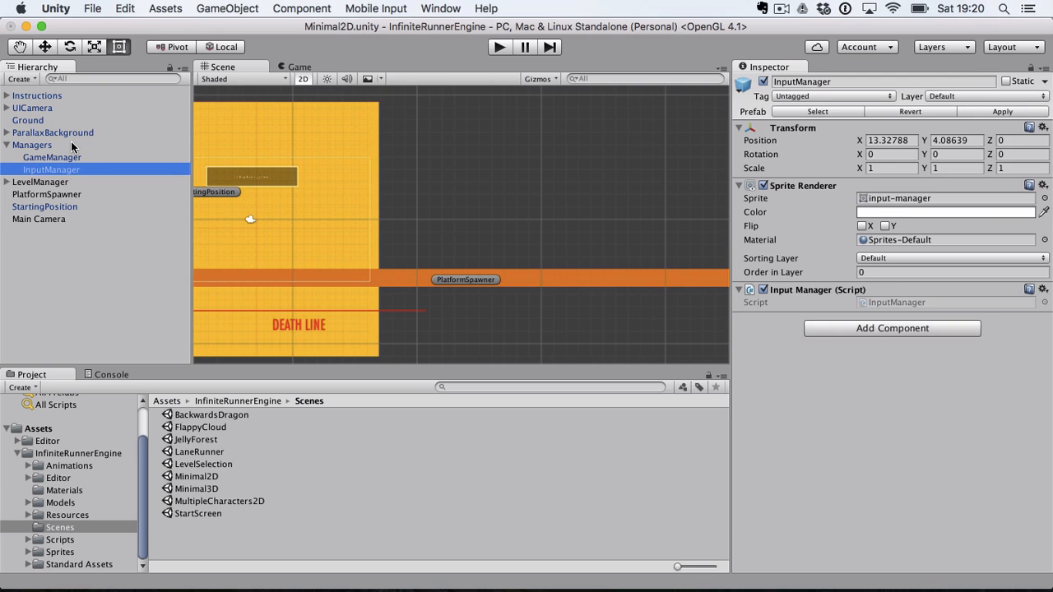
key(Down)
key(Up)
key(Up)
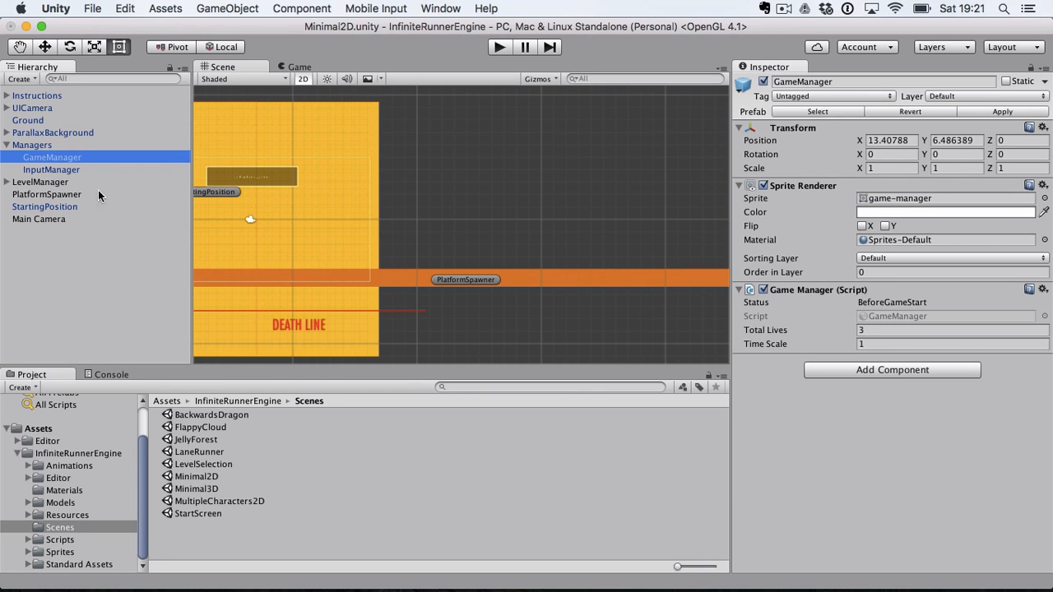
click(71, 182)
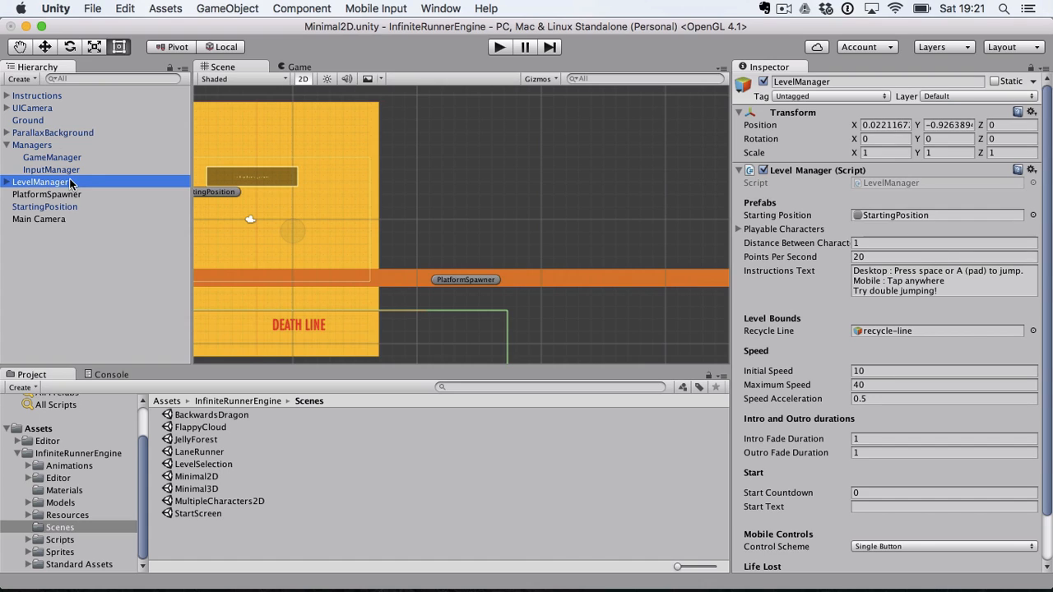
- Select InputManager, find its script in the Scripts/Managers folder, and open InputManager.cs in MonoDevelop
click(80, 170)
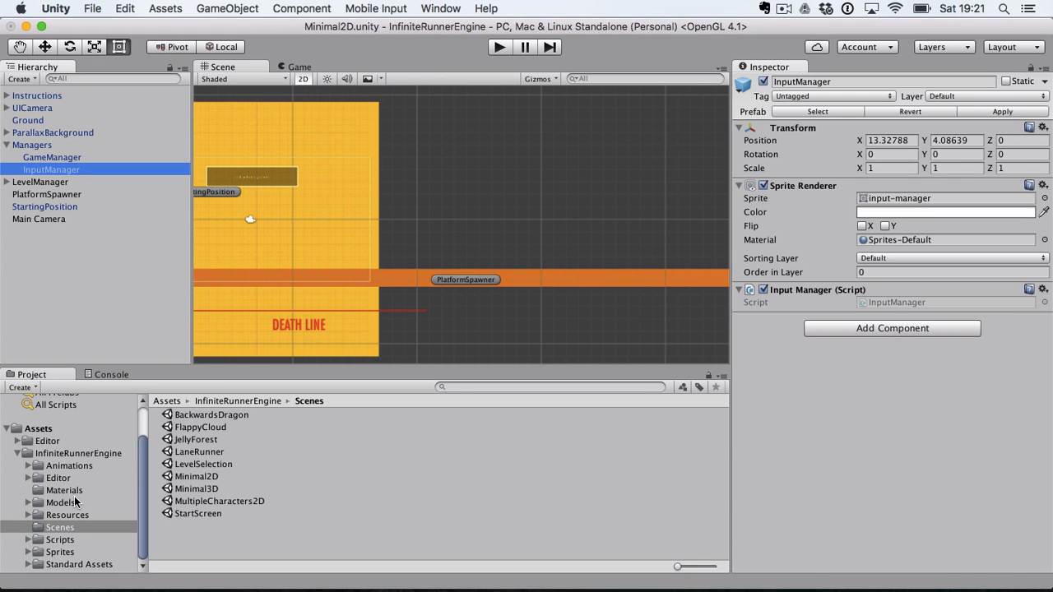
click(28, 540)
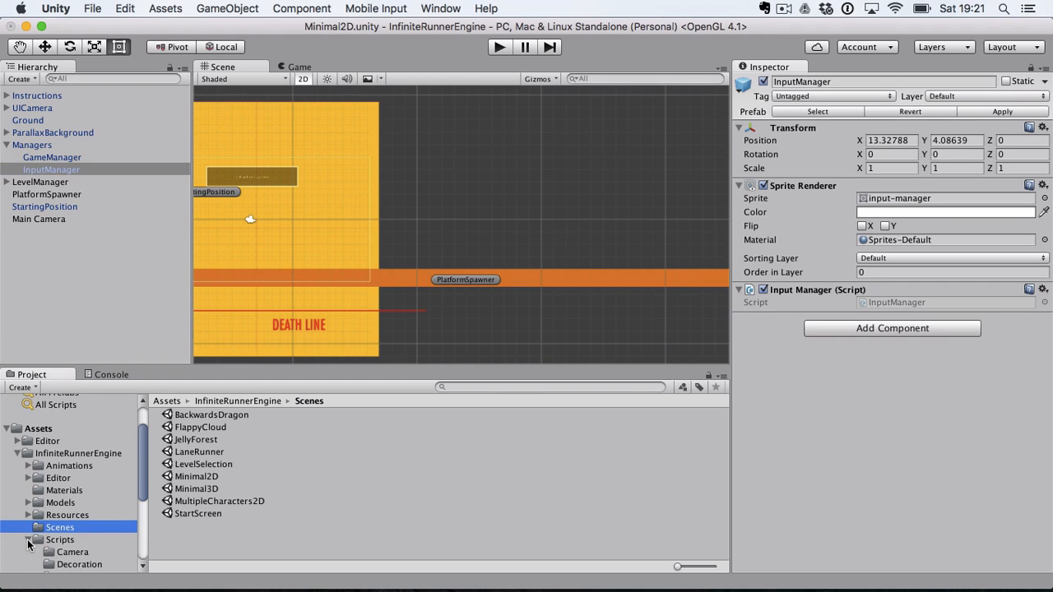
scroll(52, 555, down, 6)
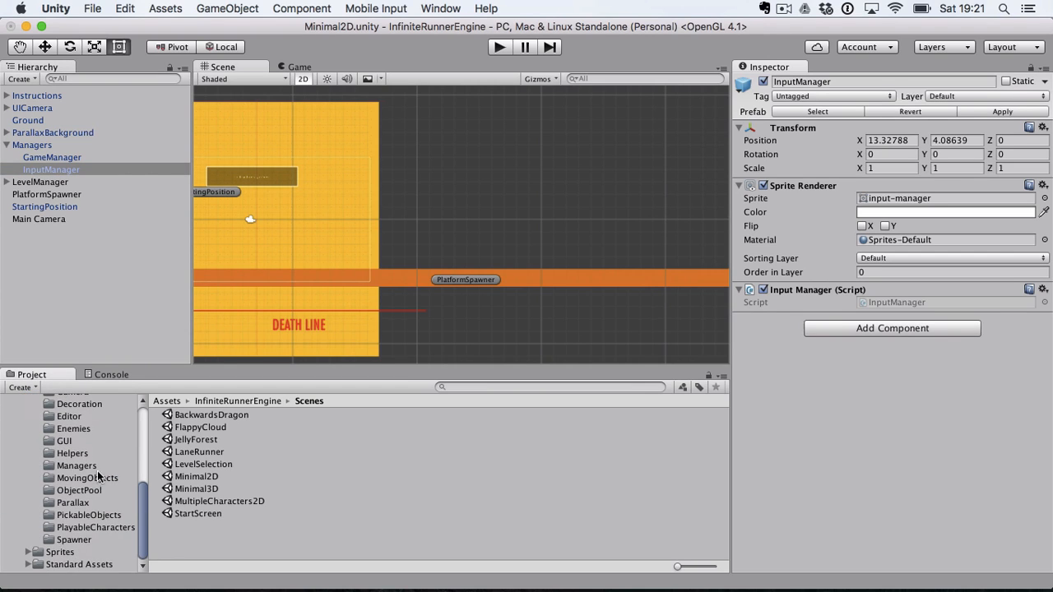
click(82, 466)
click(210, 453)
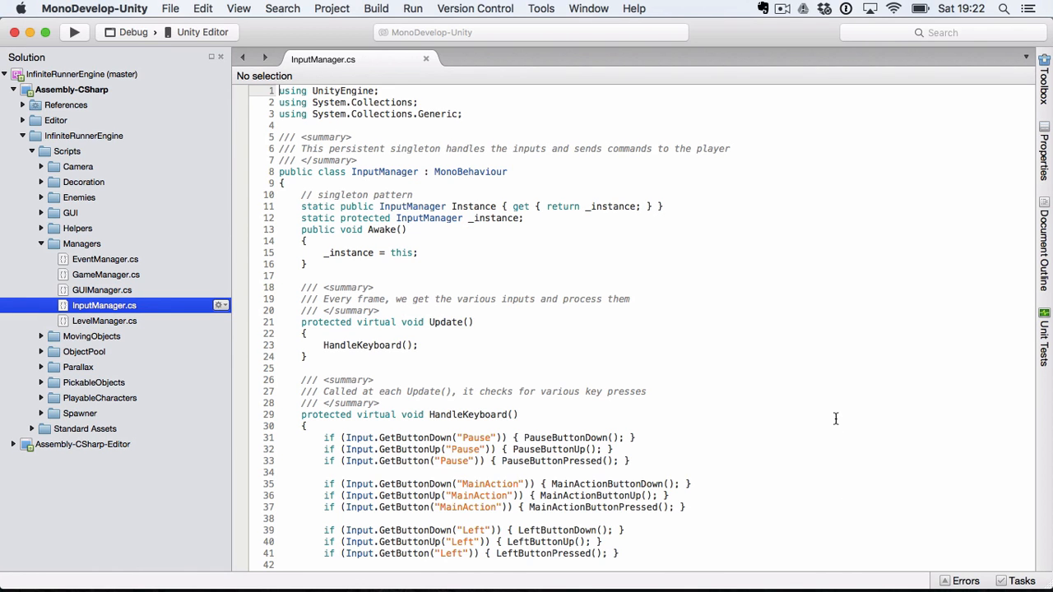
- Look through the start of the InputManager class, from its singleton setup to the HandleKeyboard method
scroll(835, 419, down, 5)
scroll(836, 418, down, 5)
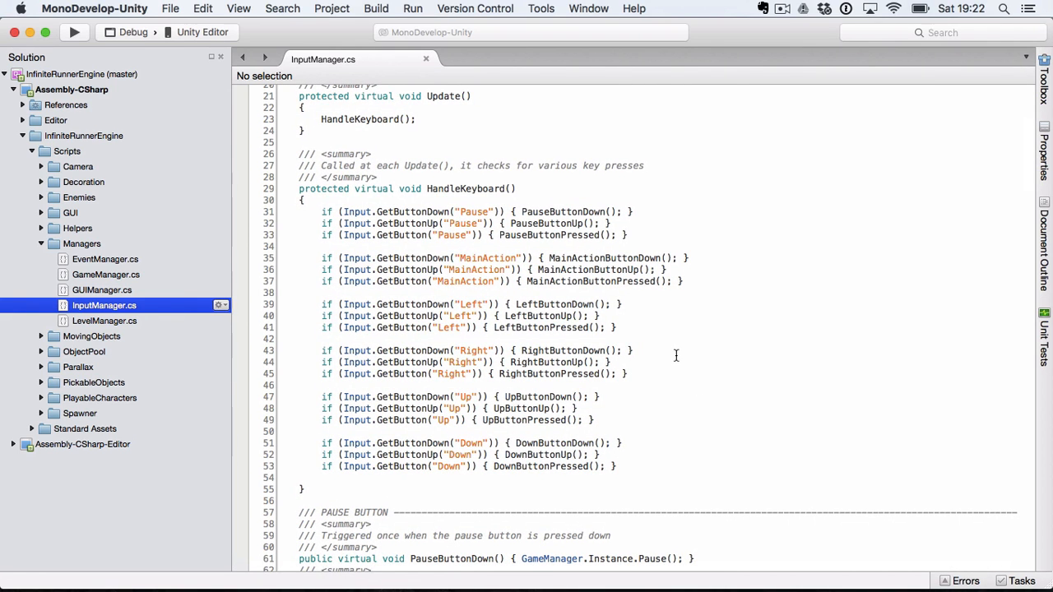
scroll(649, 388, down, 2)
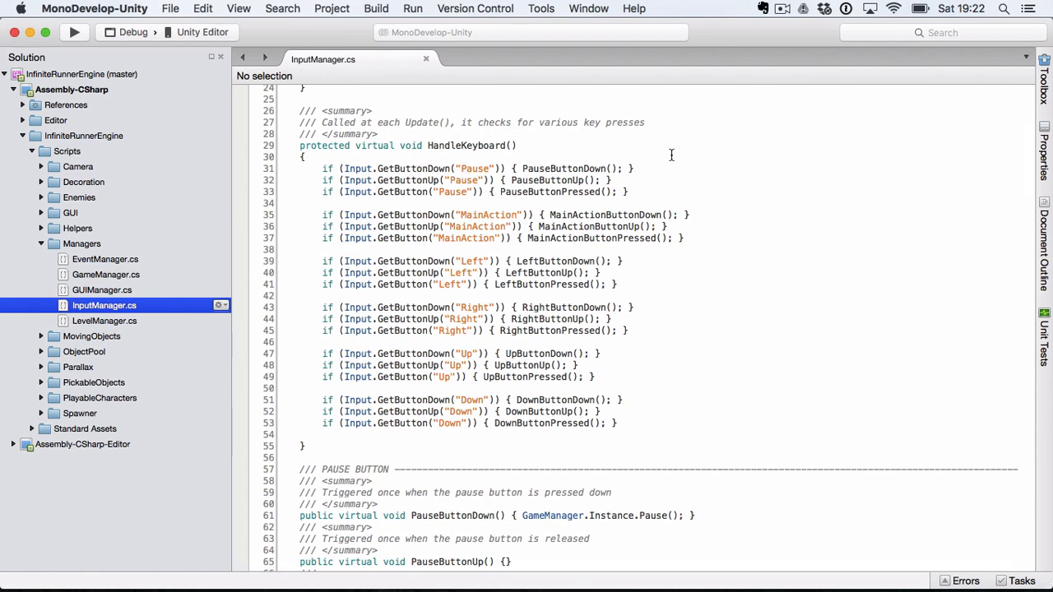
scroll(518, 168, up, 10)
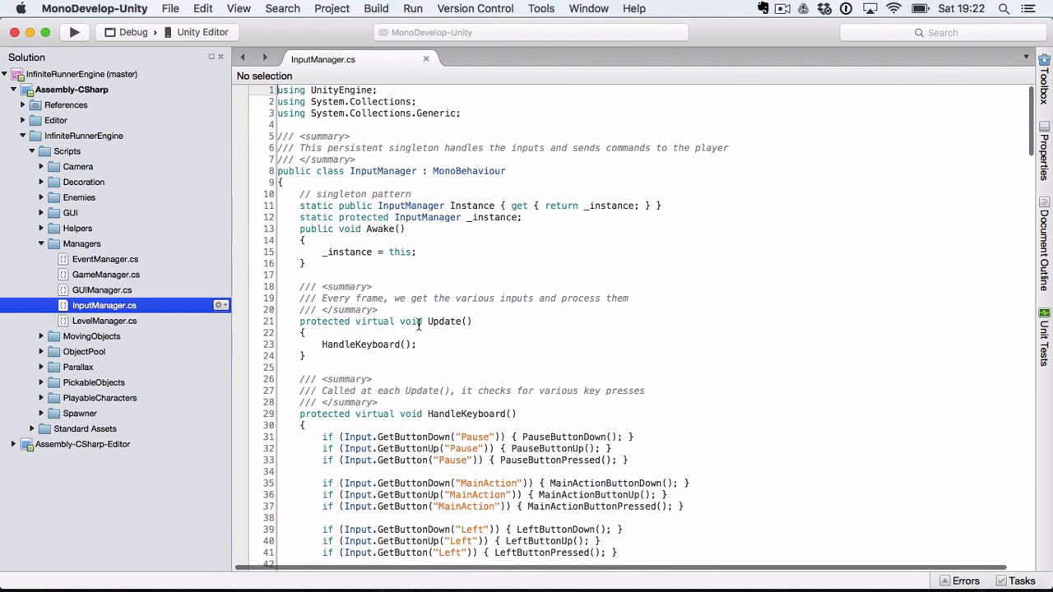
- Follow the HandleKeyboard call in Update to its method and examine the GetButtonDown and GetButtonUp checks and the pause handlers
double_click(380, 346)
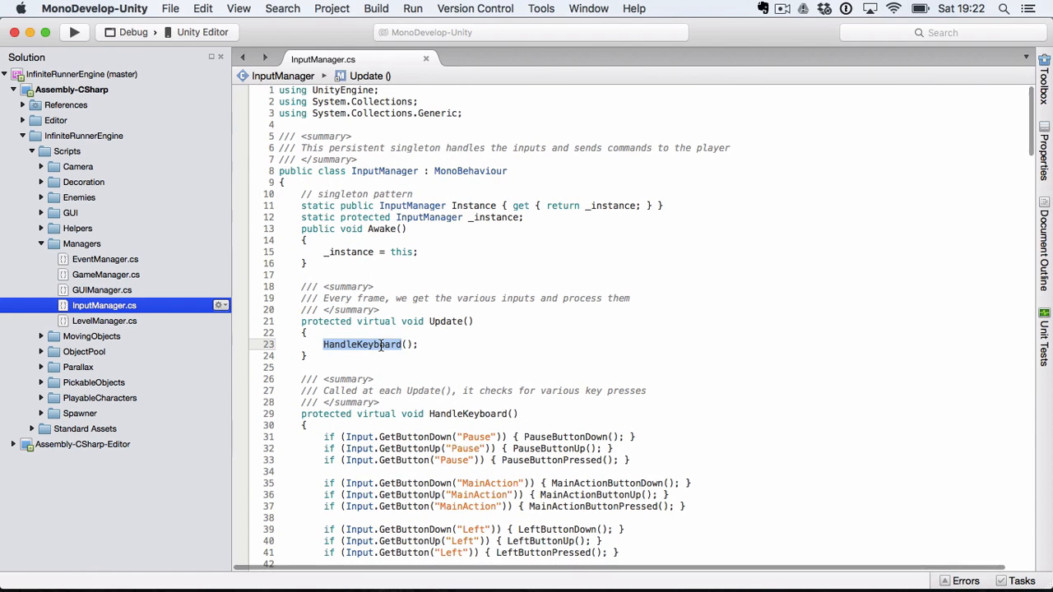
scroll(397, 374, down, 1)
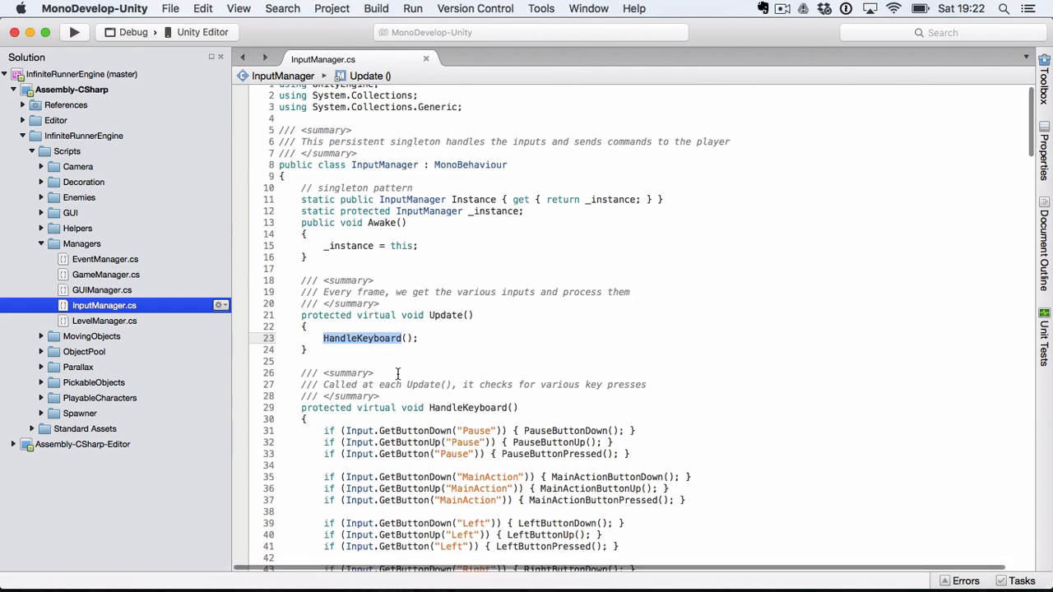
scroll(397, 374, down, 5)
scroll(397, 374, down, 3)
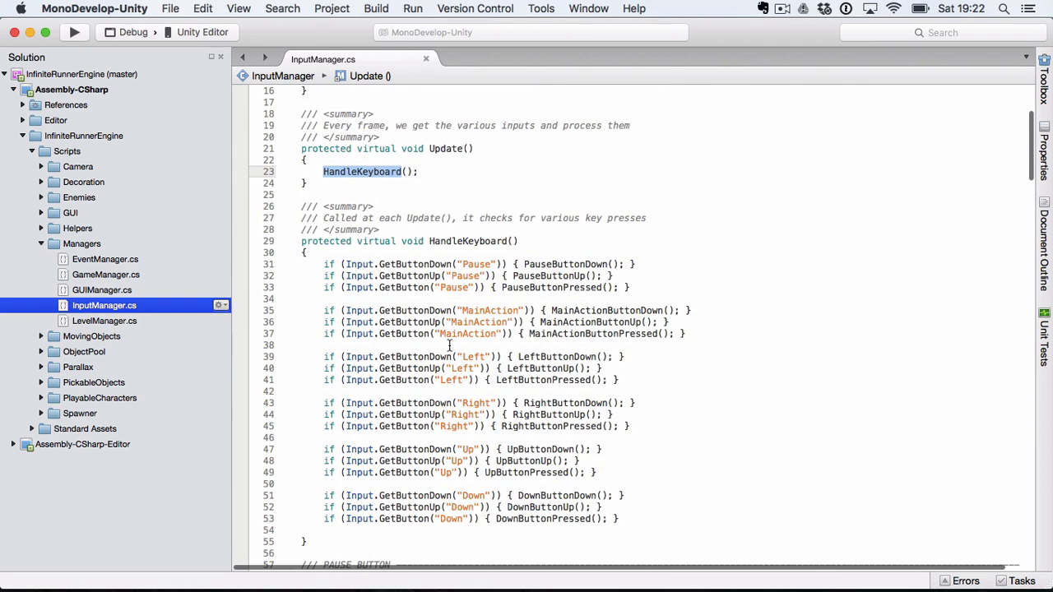
click(436, 264)
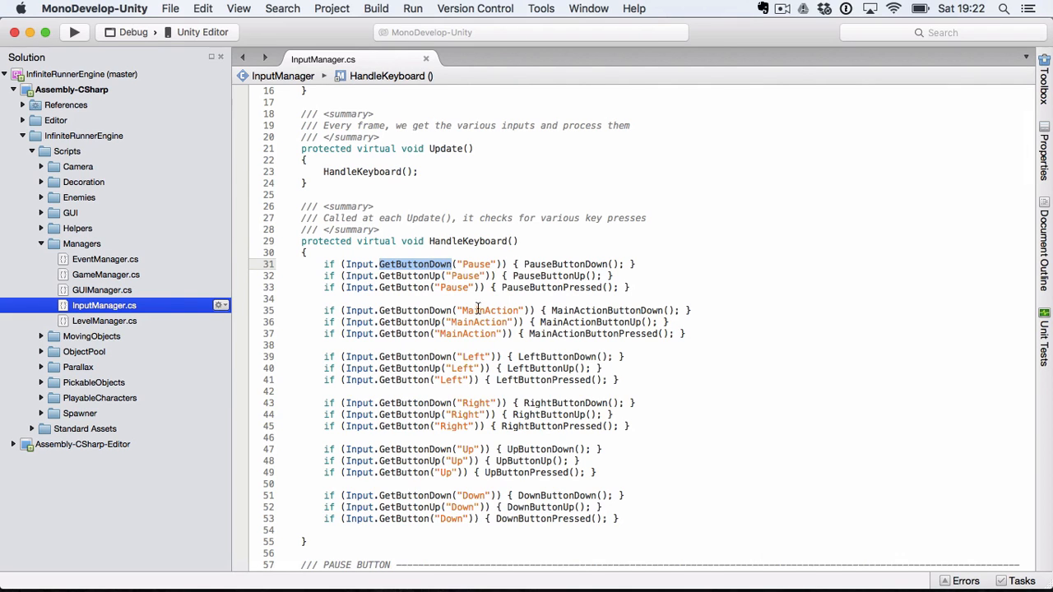
click(421, 414)
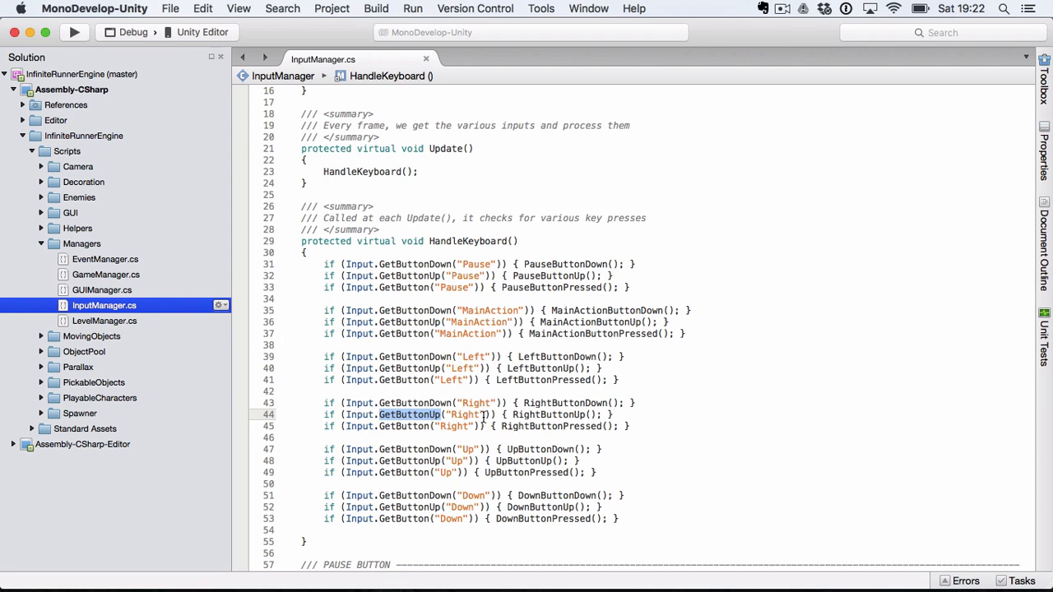
scroll(484, 419, down, 5)
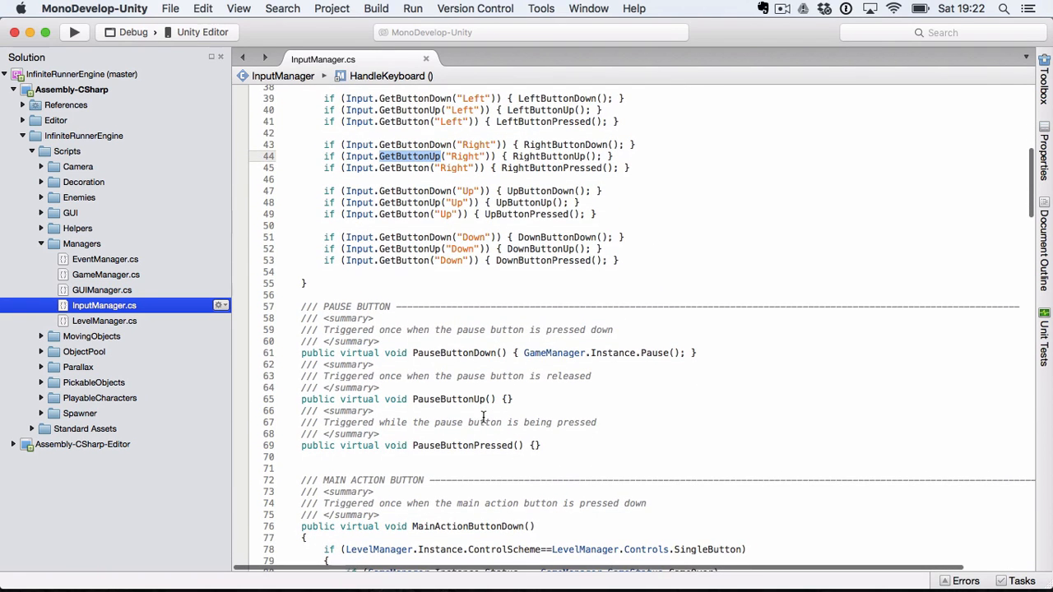
- Examine the RightButtonUp call and the MainActionButtonDown method, including its MainActionStart call on the CurrentPlayableCharacters list
click(546, 156)
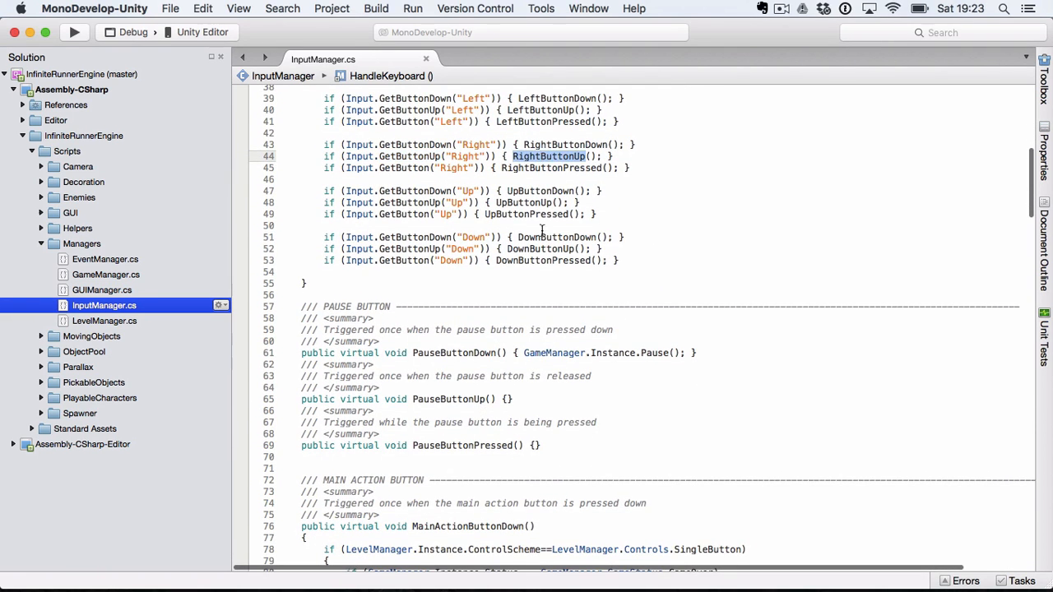
scroll(543, 230, down, 9)
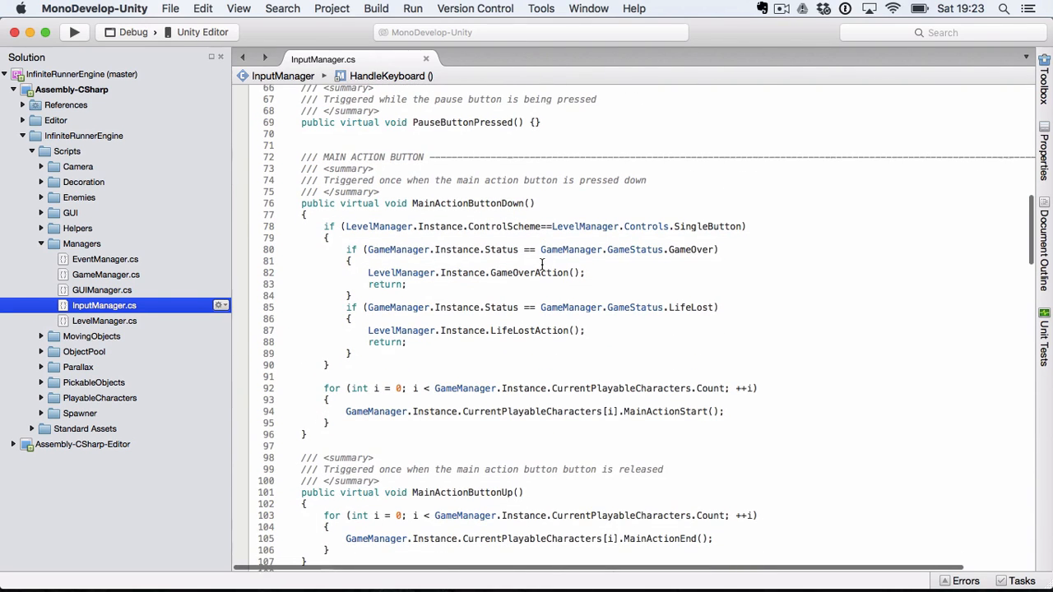
click(468, 204)
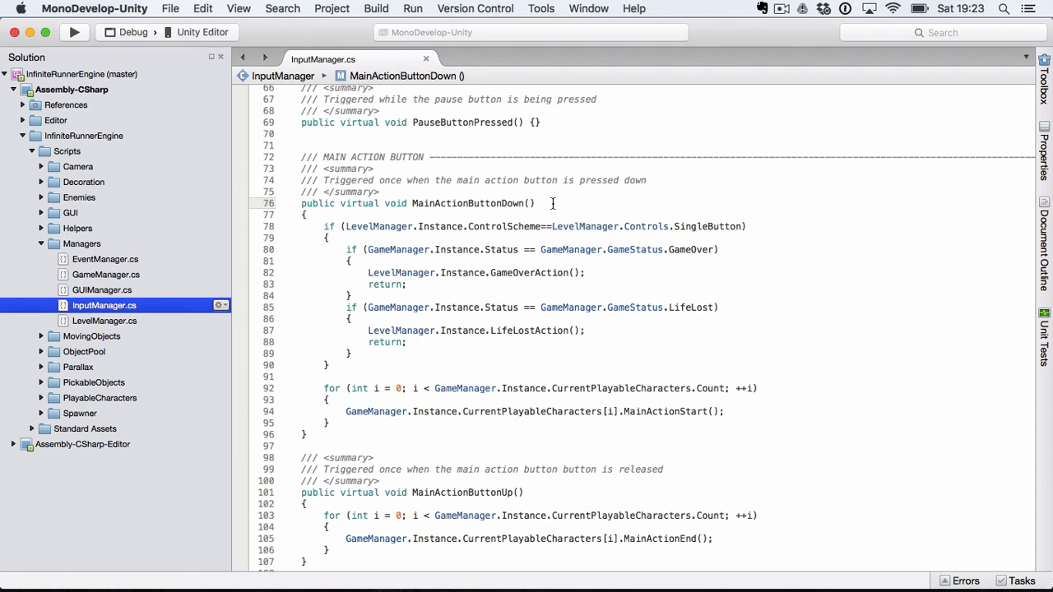
mouse_move(455, 206)
scroll(566, 372, down, 2)
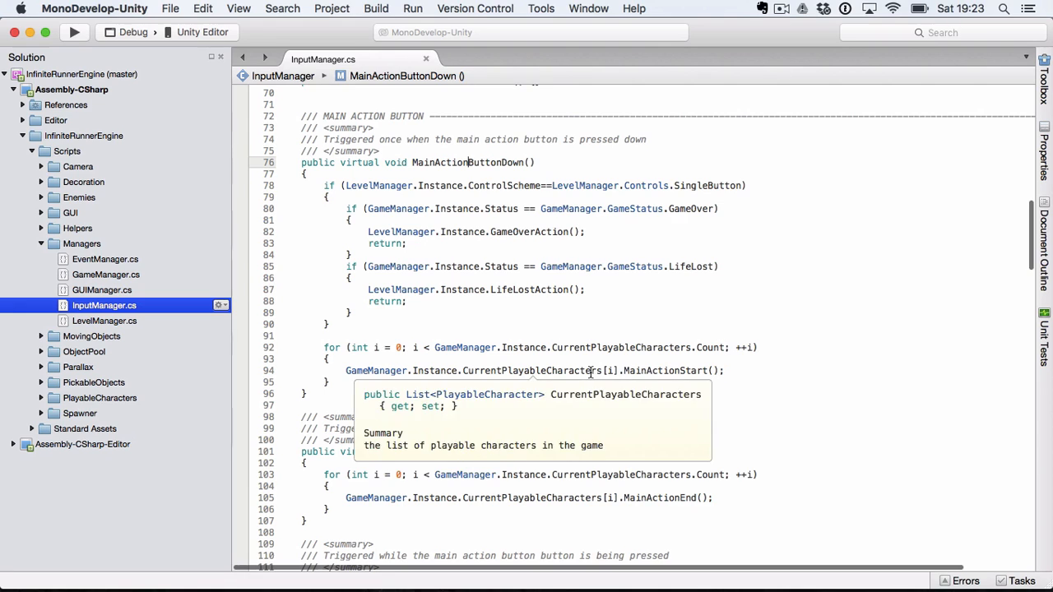
double_click(675, 371)
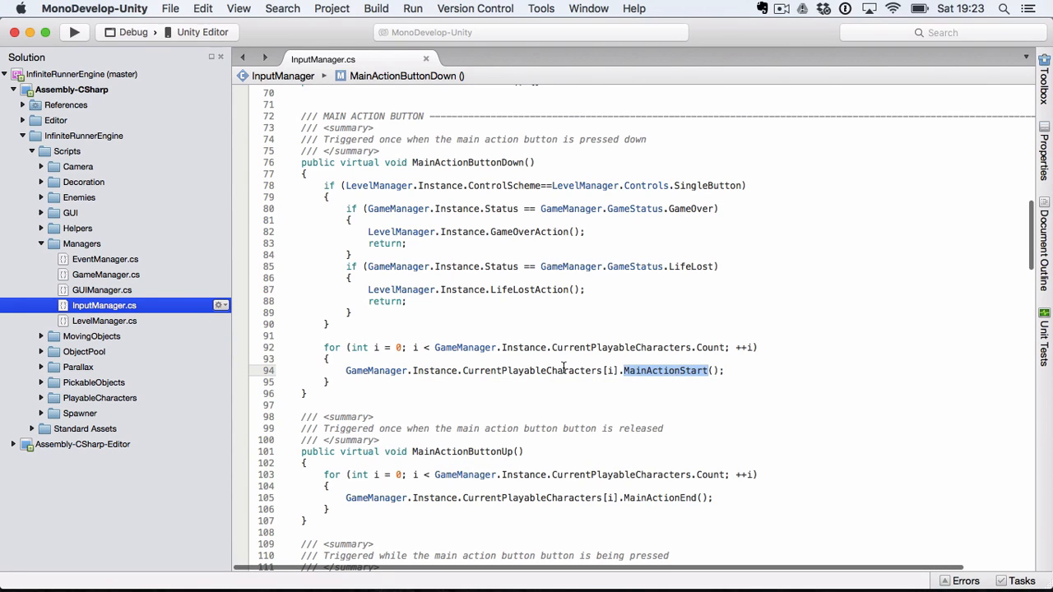
mouse_move(565, 367)
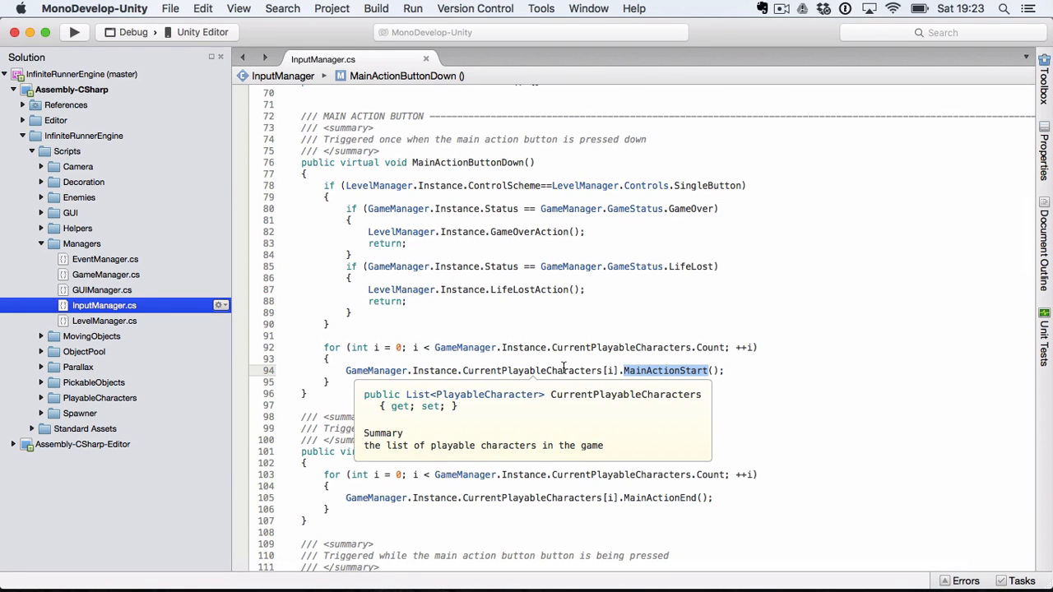
- Switch to Unity, expand LevelManager in the hierarchy and look through all its Level Manager script settings
key(super+Tab)
key(super+Tab)
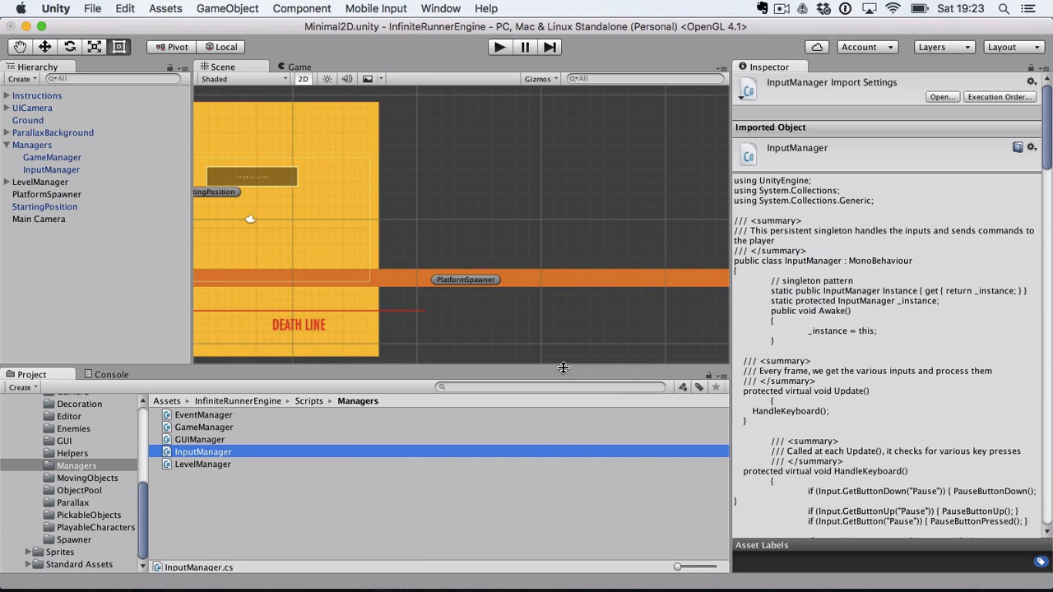
click(39, 182)
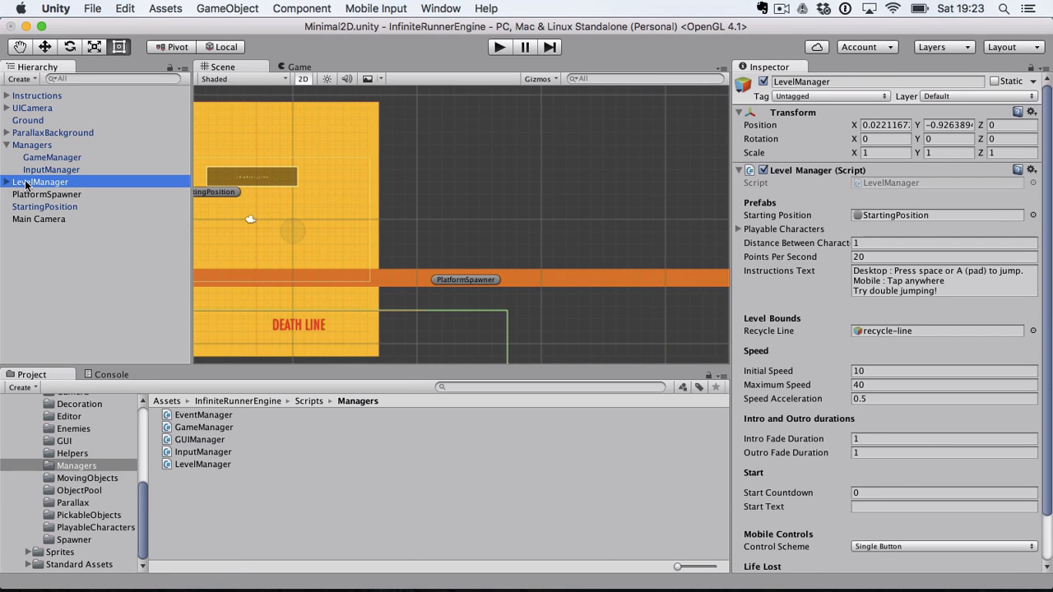
key(Right)
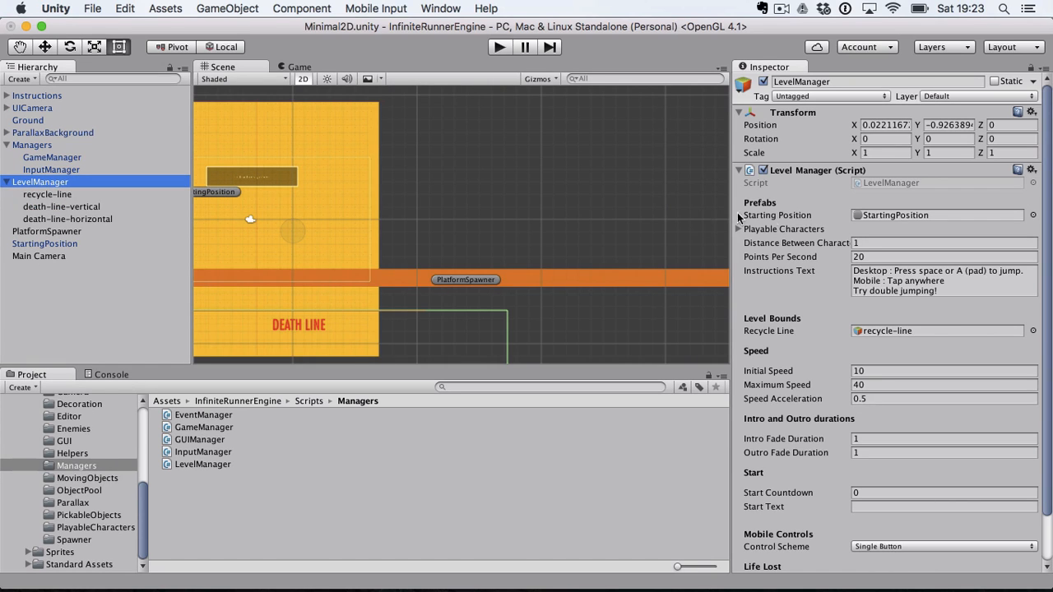
scroll(814, 294, down, 3)
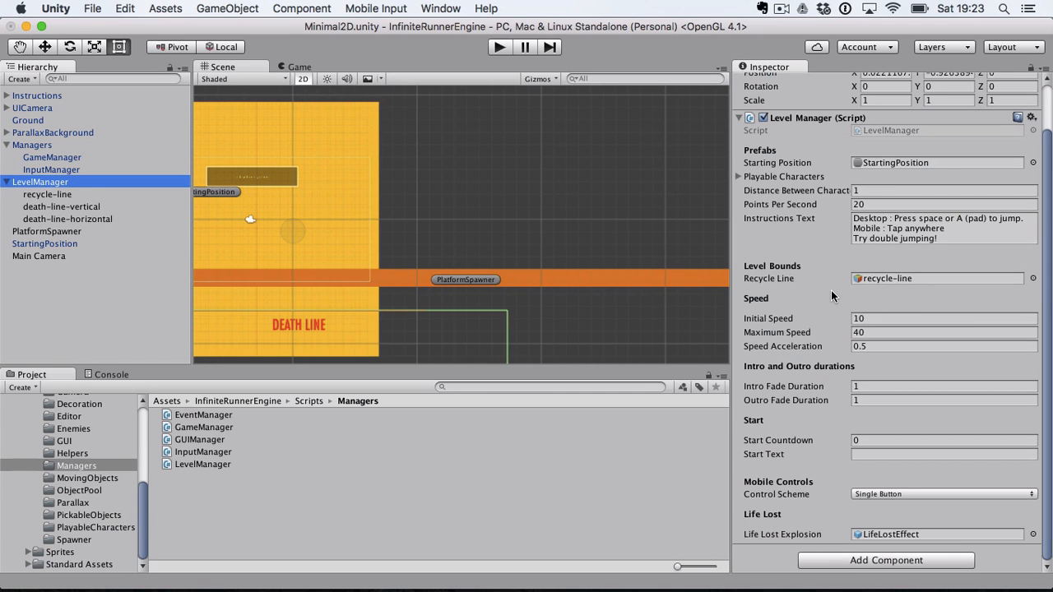
- Follow LevelManager's Starting Position reference to the StartingPosition object and frame it in the scene
double_click(898, 163)
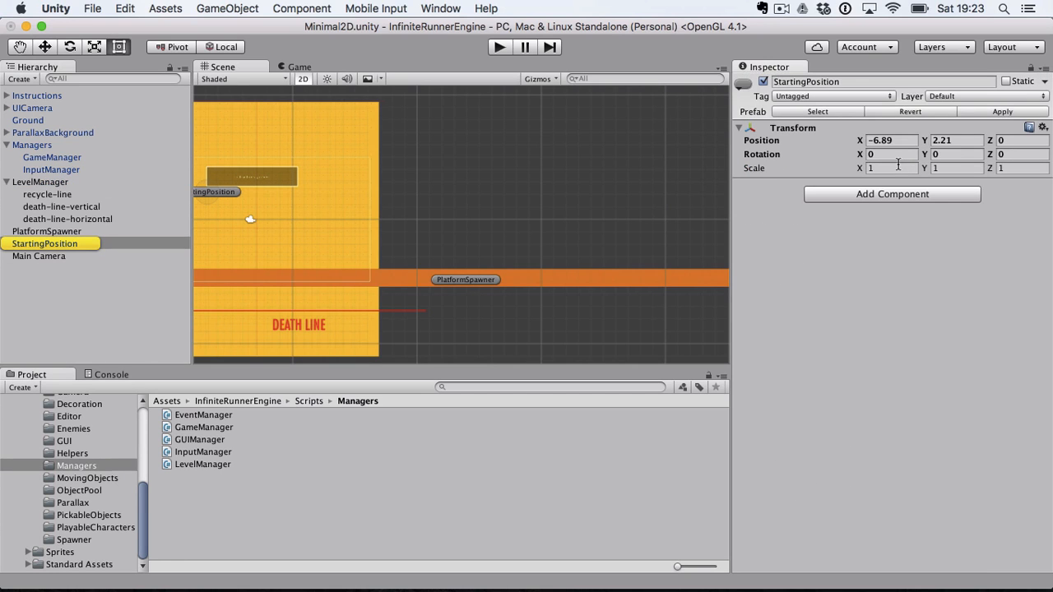
key(f)
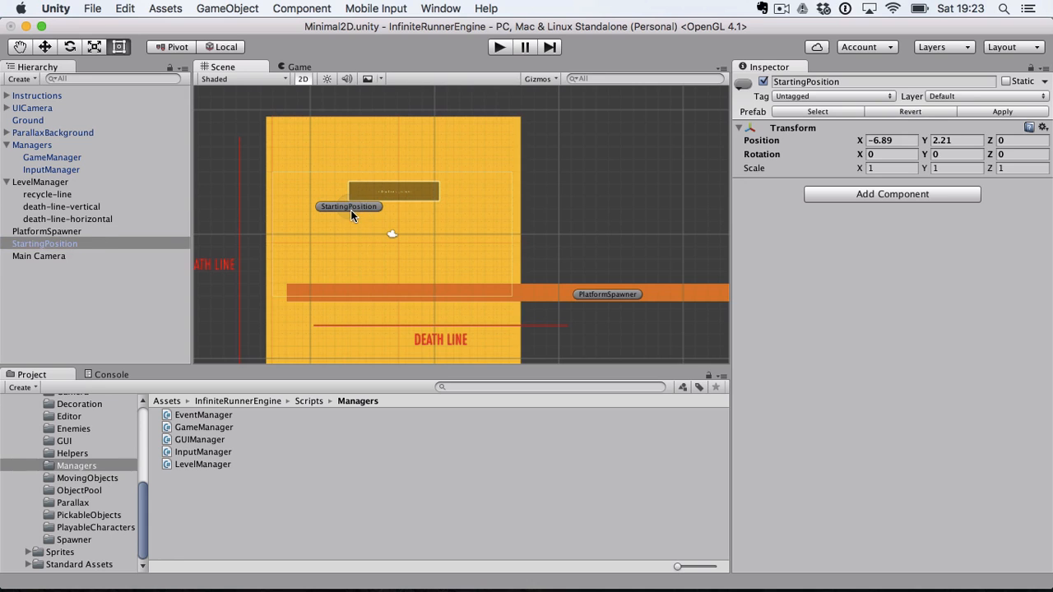
scroll(349, 209, up, 3)
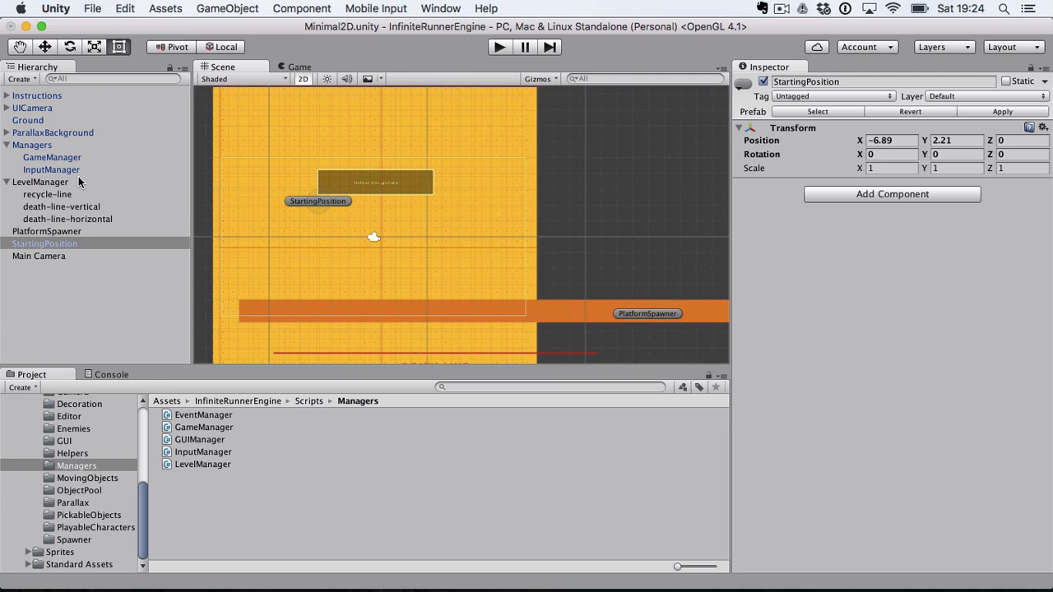
- Reselect LevelManager, play-test Minimal2D by making the character jump across the platforms, and stop the game
click(41, 182)
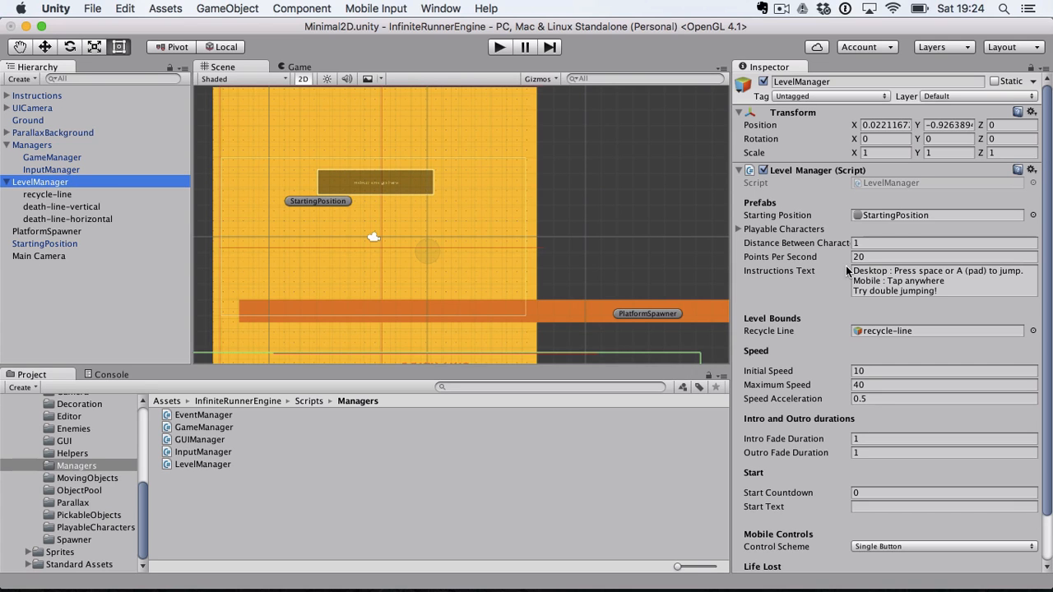
click(502, 46)
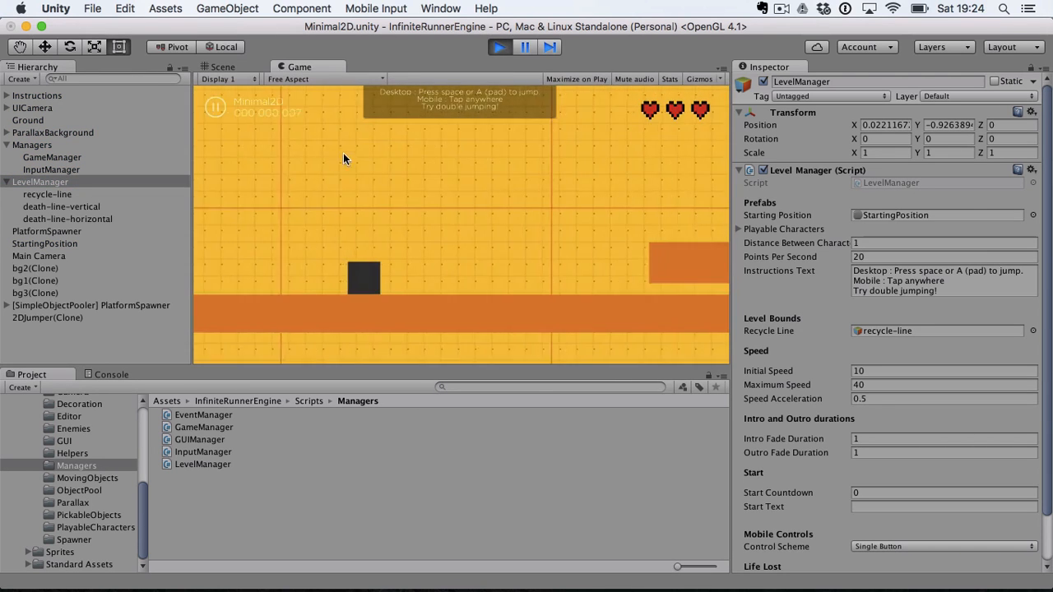
key(space)
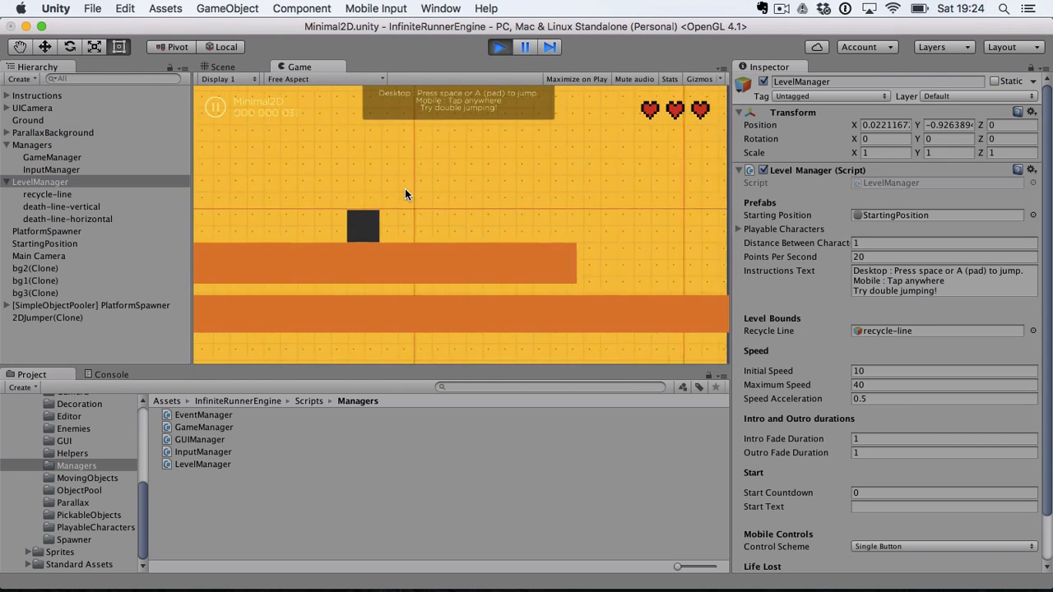
key(space)
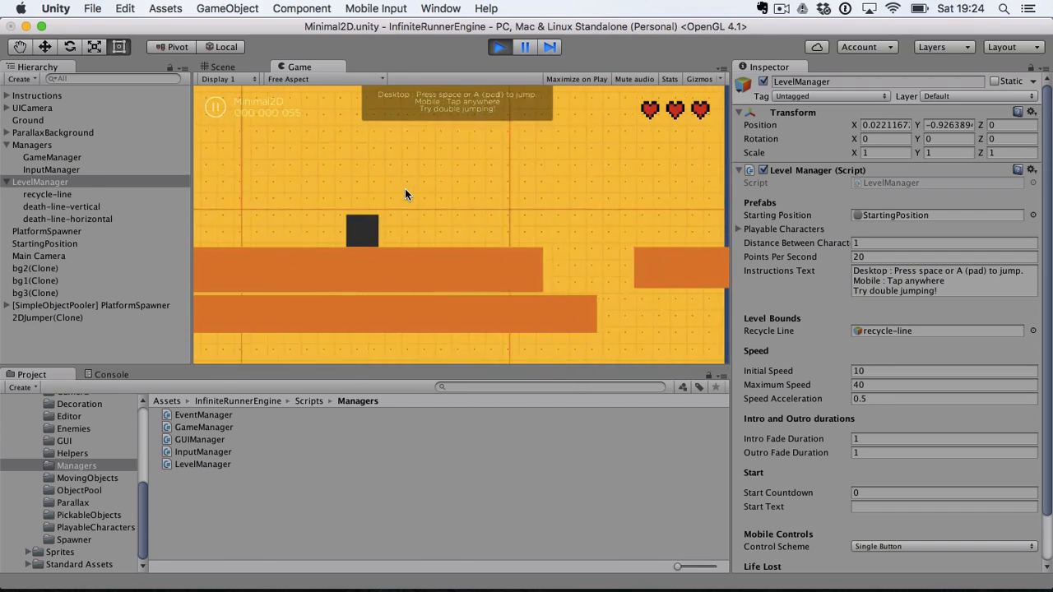
key(space)
key(space)
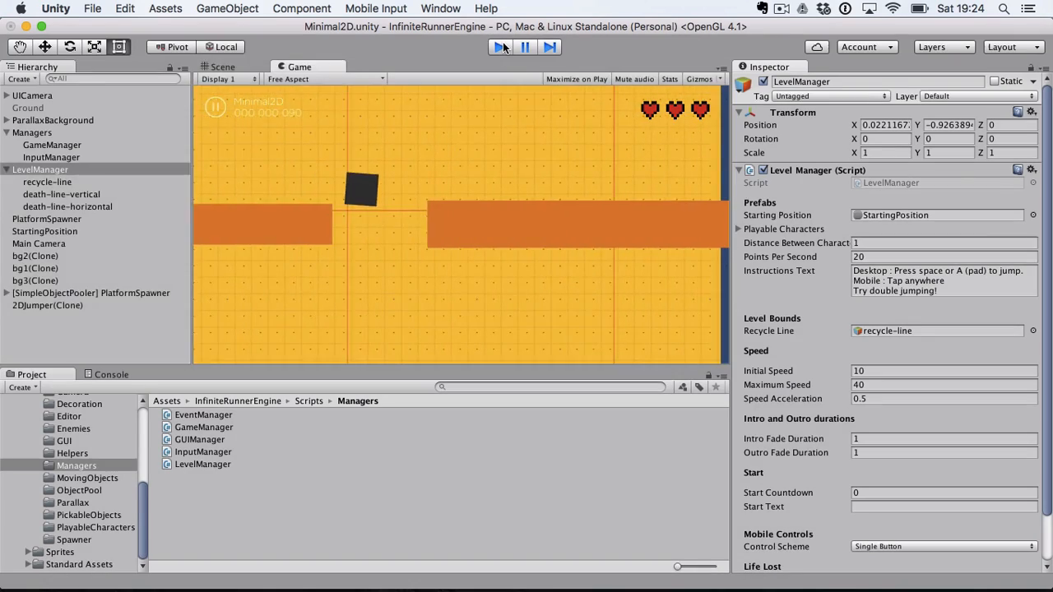
click(501, 47)
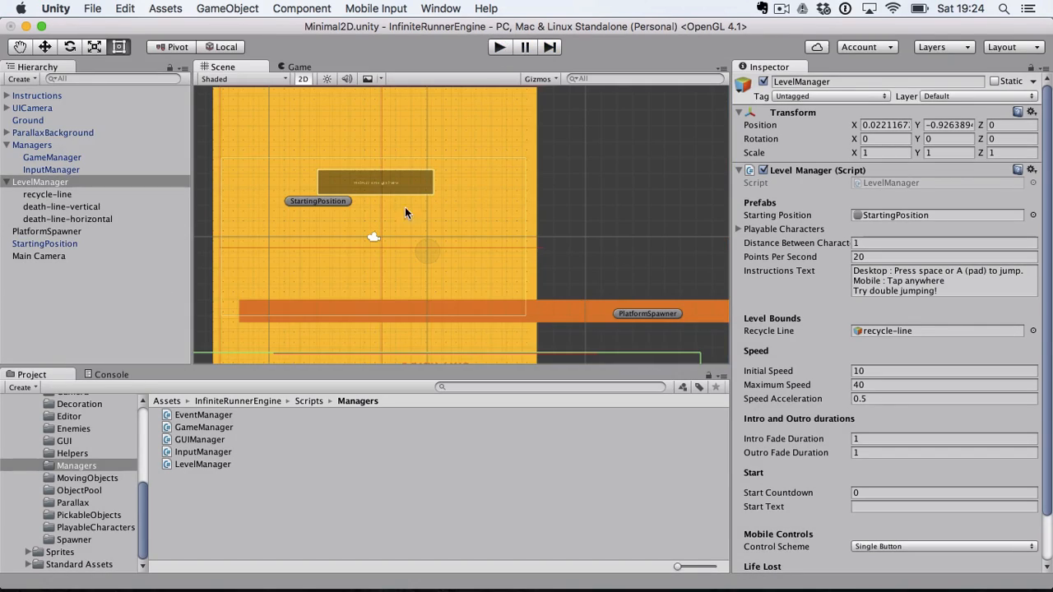
- Move StartingPosition higher in the scene to about X -6.01, Y 8.24, and test the new spawn point with a short game run
click(316, 200)
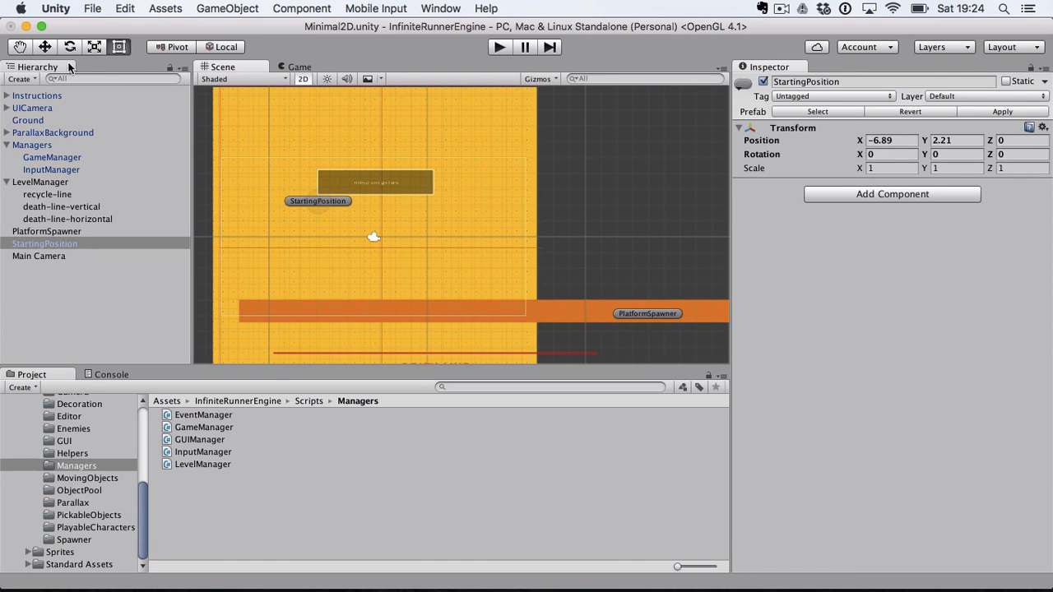
click(47, 47)
drag(330, 186, 337, 97)
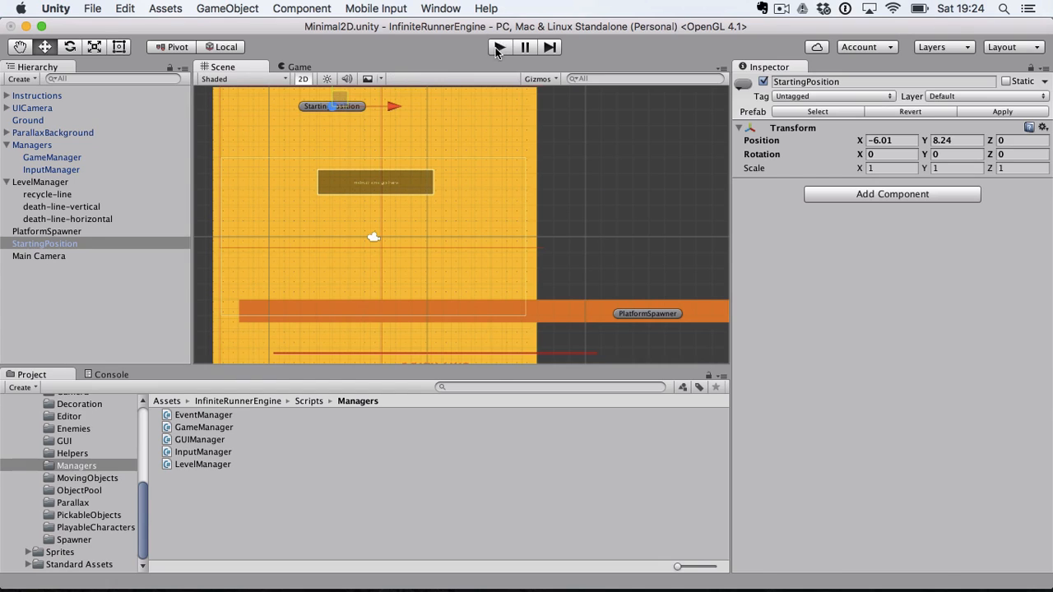
click(496, 49)
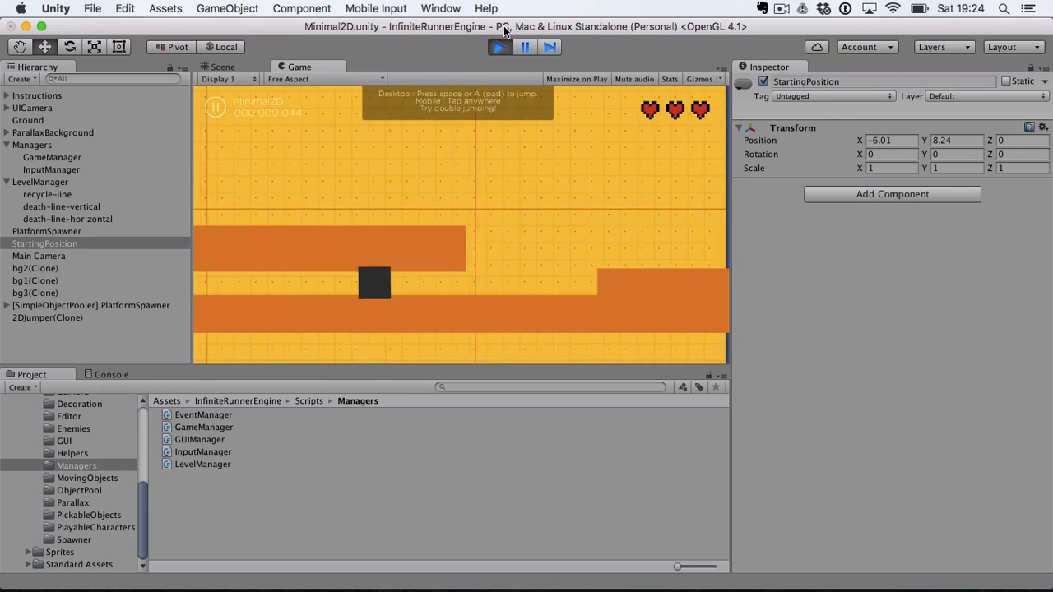
click(498, 46)
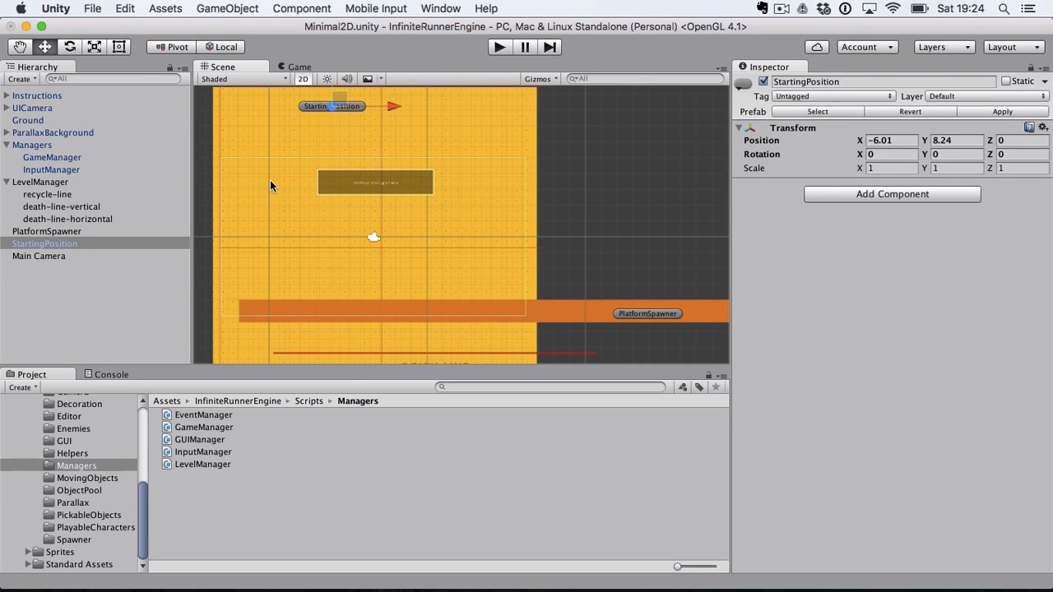
- Select LevelManager and expand its Playable Characters list to examine the assigned character
click(77, 182)
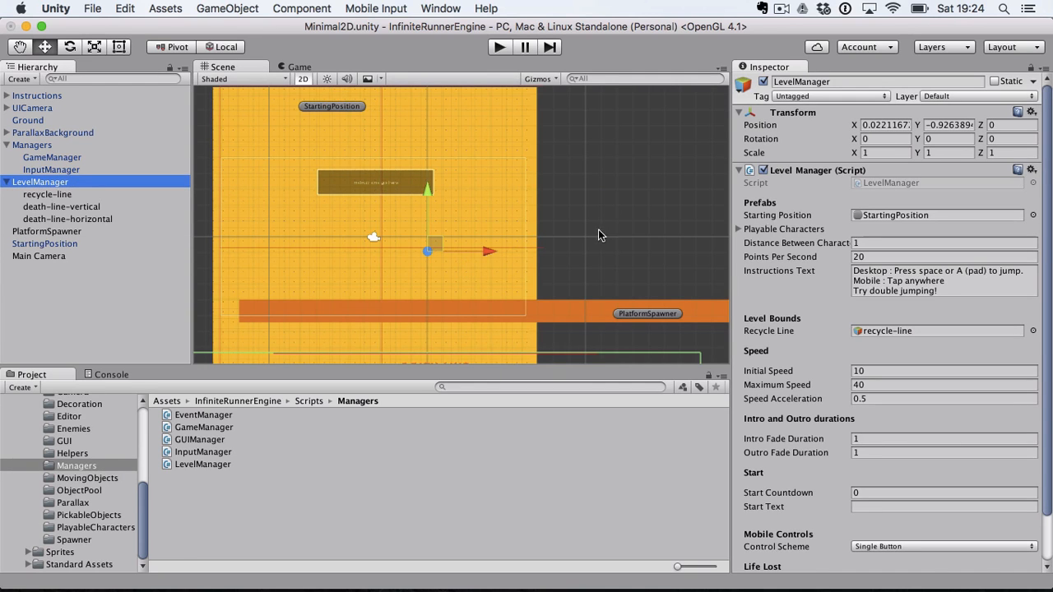
click(738, 230)
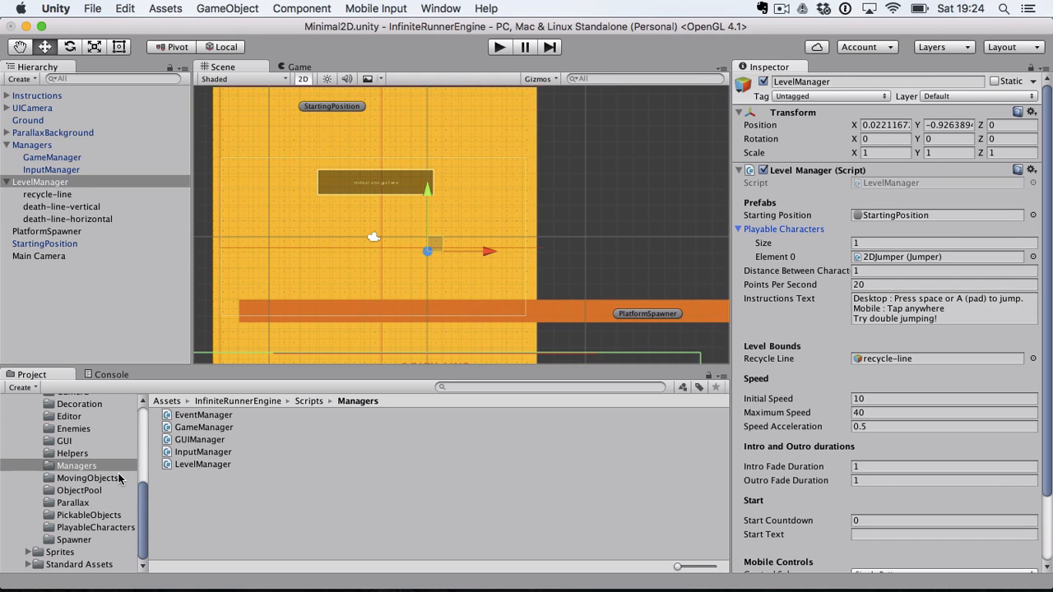
- Open the MultipleCharacters2D scene from the Scenes folder, saving the changes to Minimal2D
scroll(95, 482, up, 5)
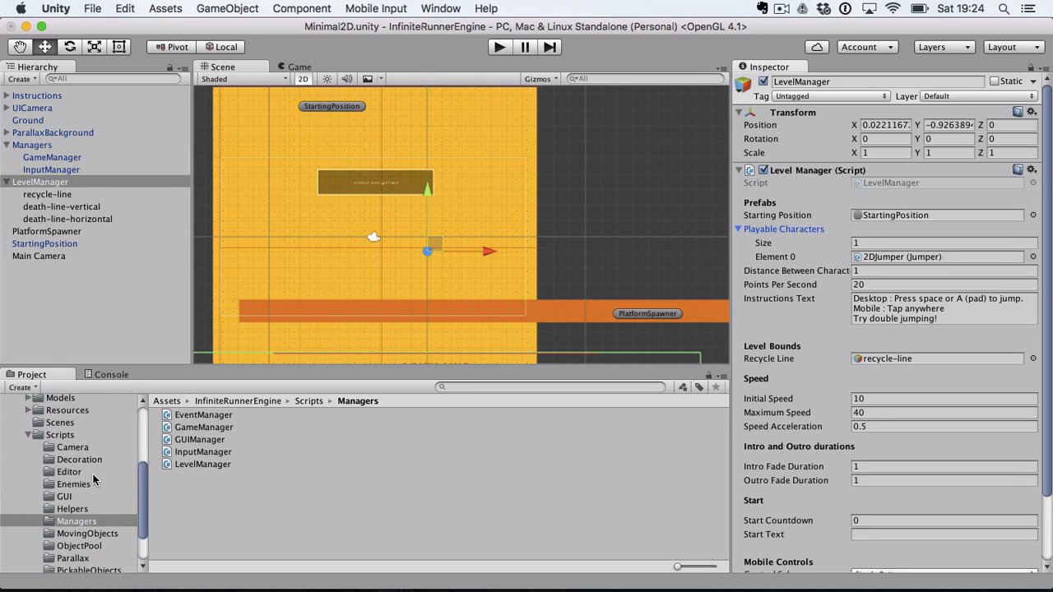
click(85, 434)
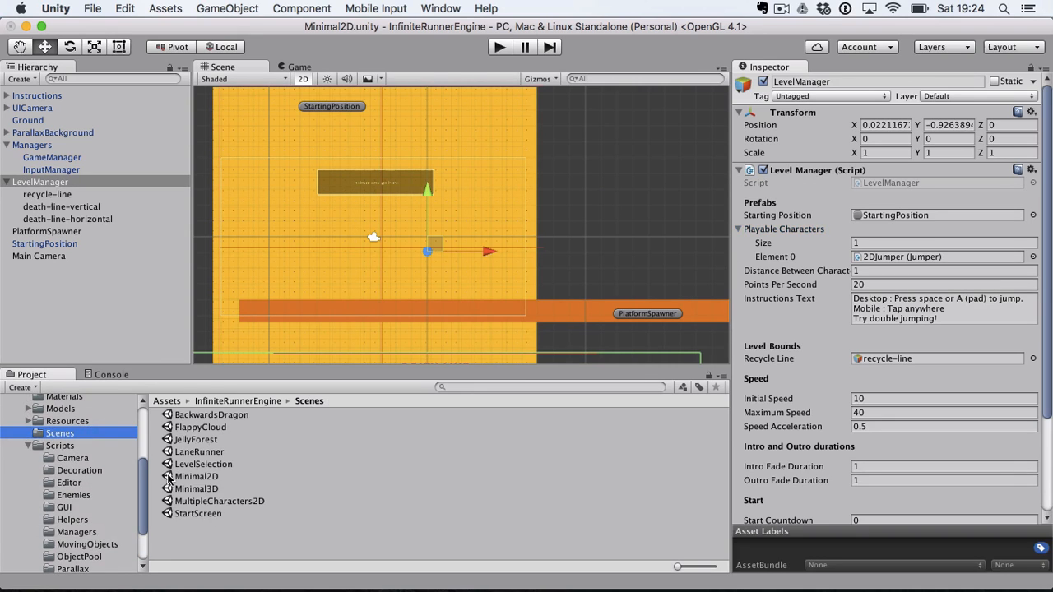
double_click(238, 503)
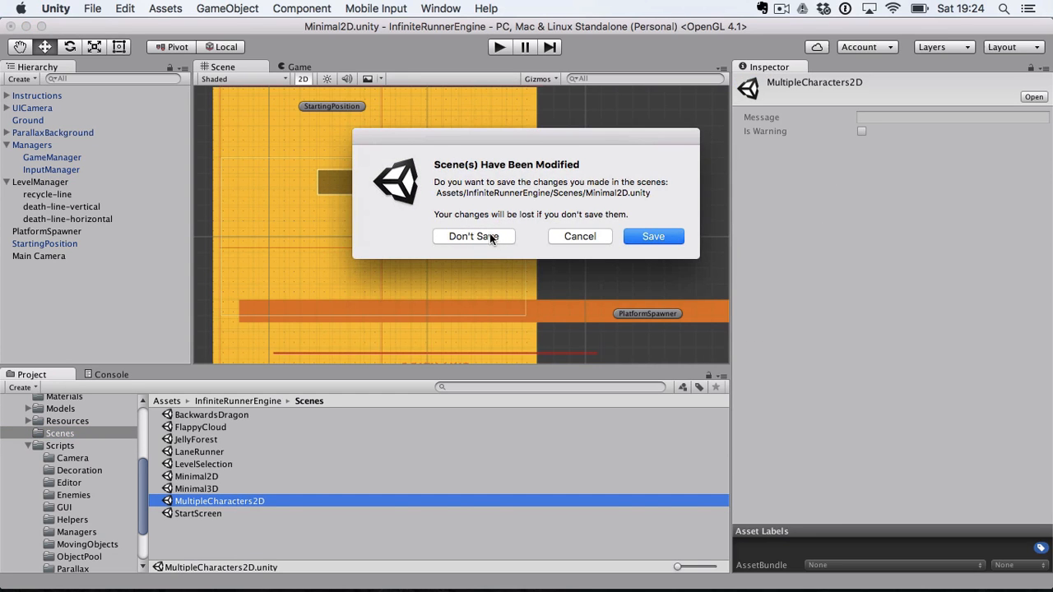
click(631, 235)
- Play-test MultipleCharacters2D by making the group of squares jump between platforms, and stop the game
click(502, 47)
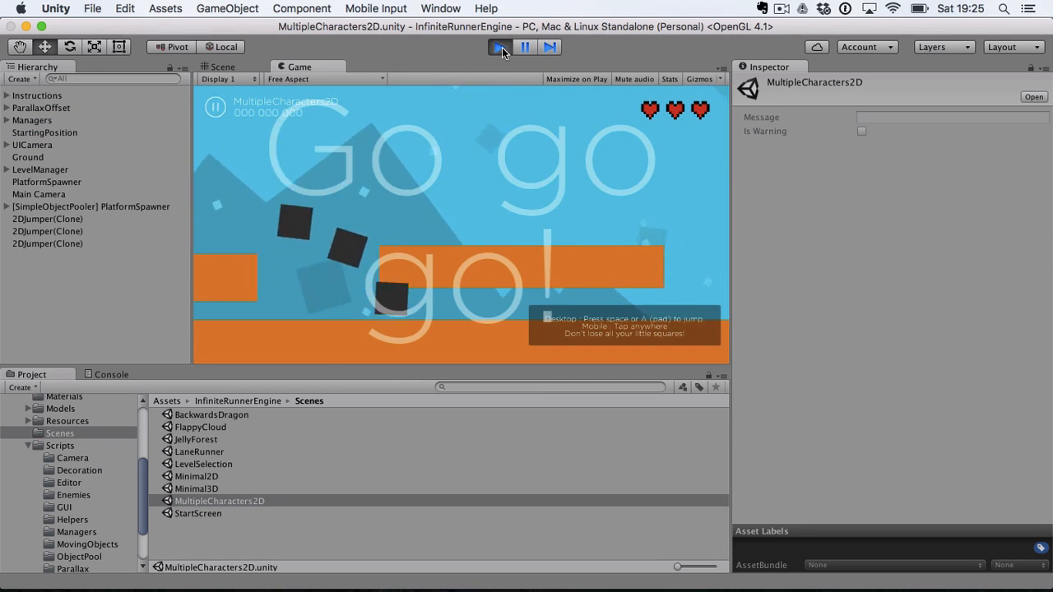
key(space)
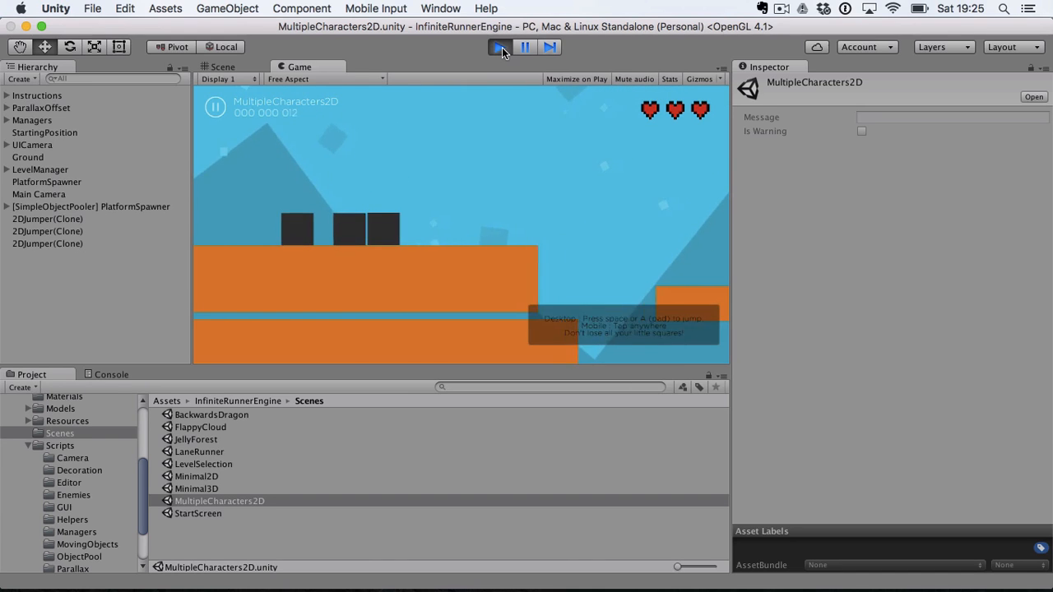
key(space)
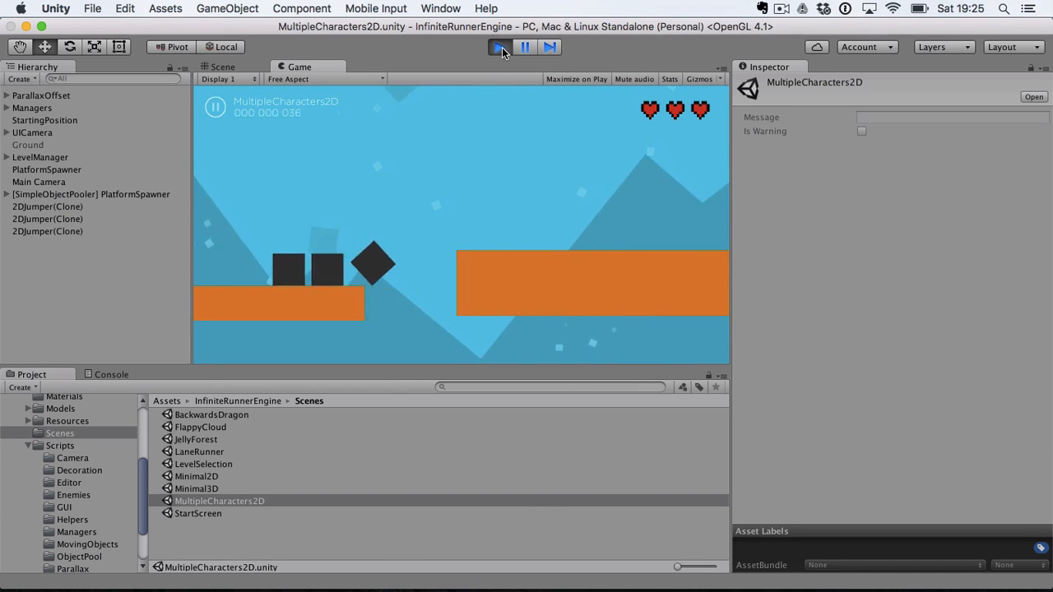
key(space)
key(space)
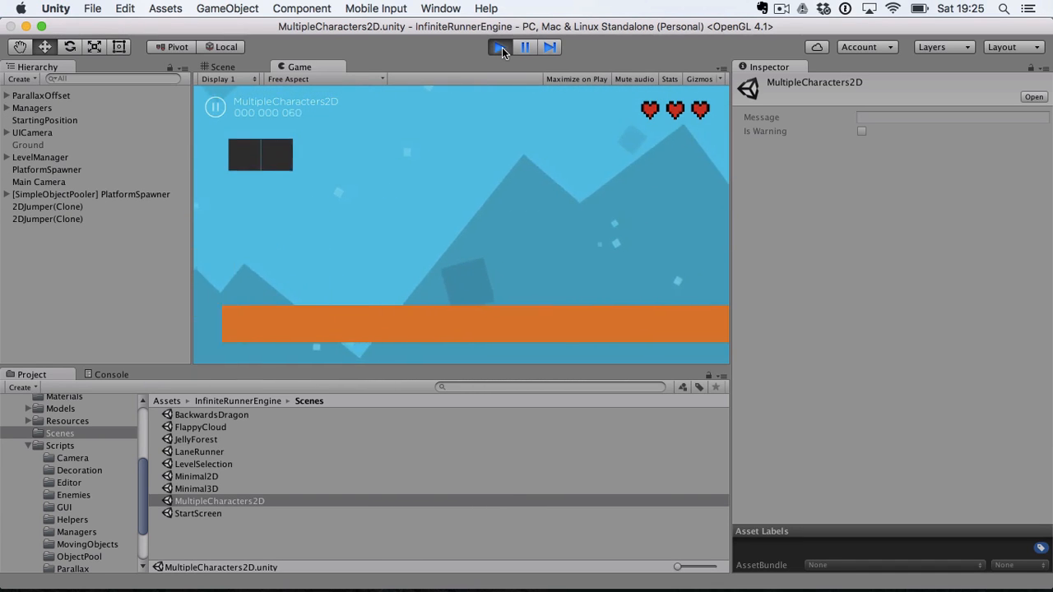
key(space)
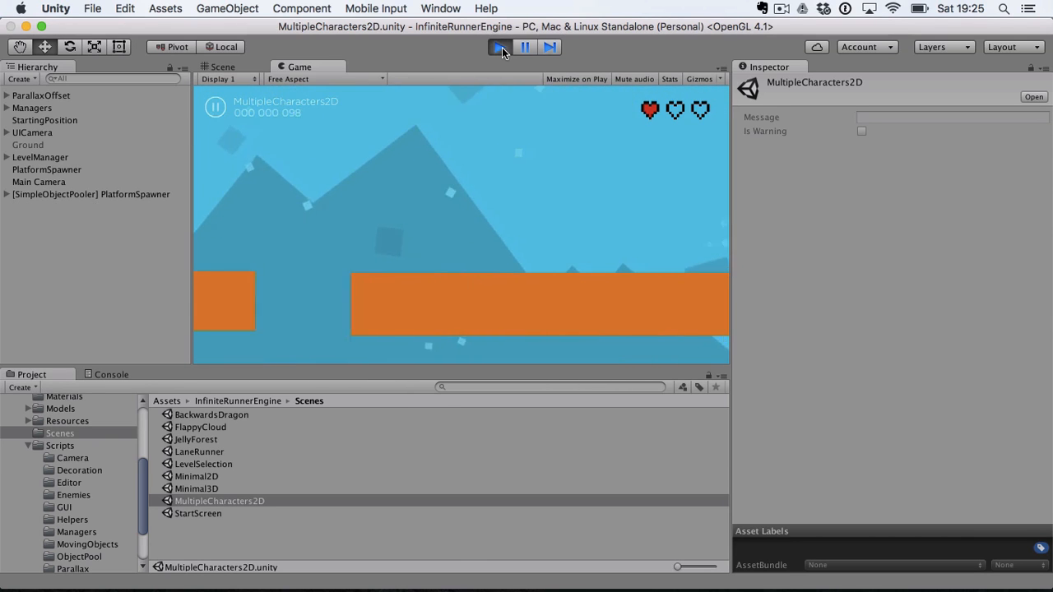
click(502, 47)
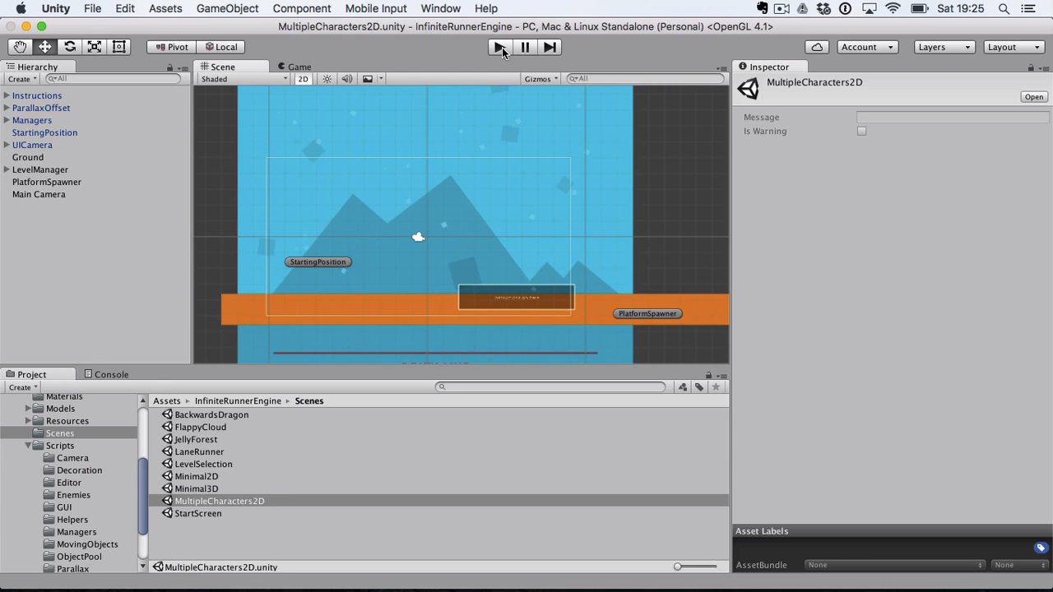
- Reopen the Minimal2D scene and switch back to InputManager.cs in MonoDevelop
double_click(236, 477)
key(super+Tab)
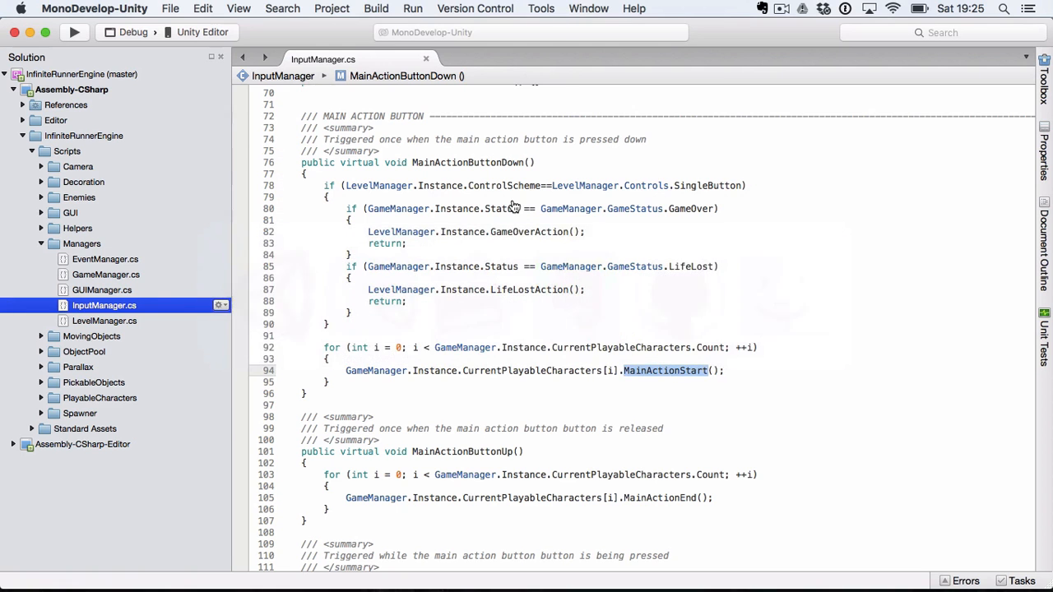
- Switch back to Unity and examine LevelManager's Distance Between Characters and Points Per Second settings, collapsing its Playable Characters list
key(super+Tab)
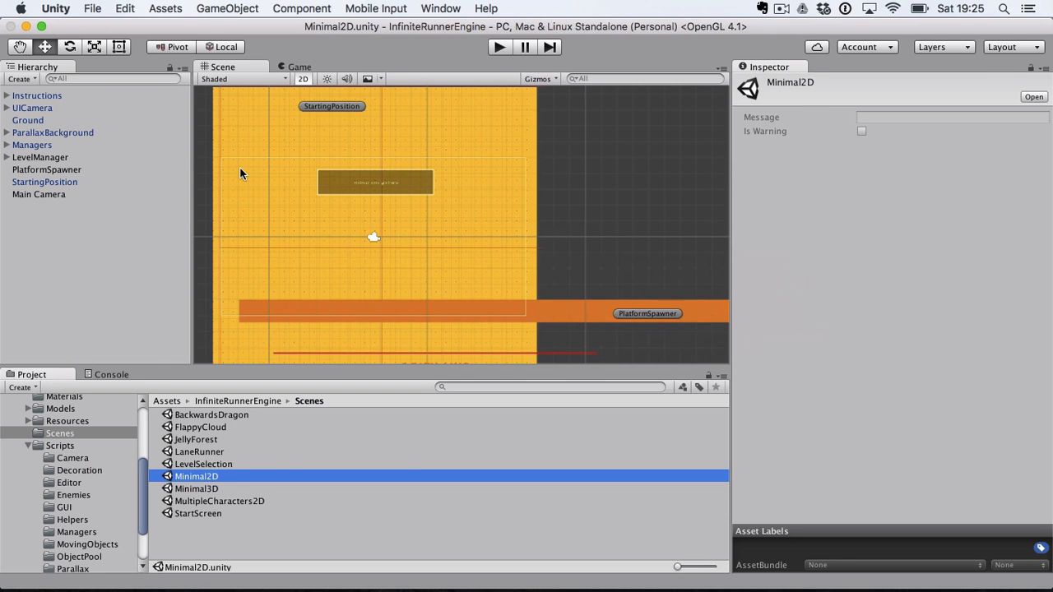
click(45, 158)
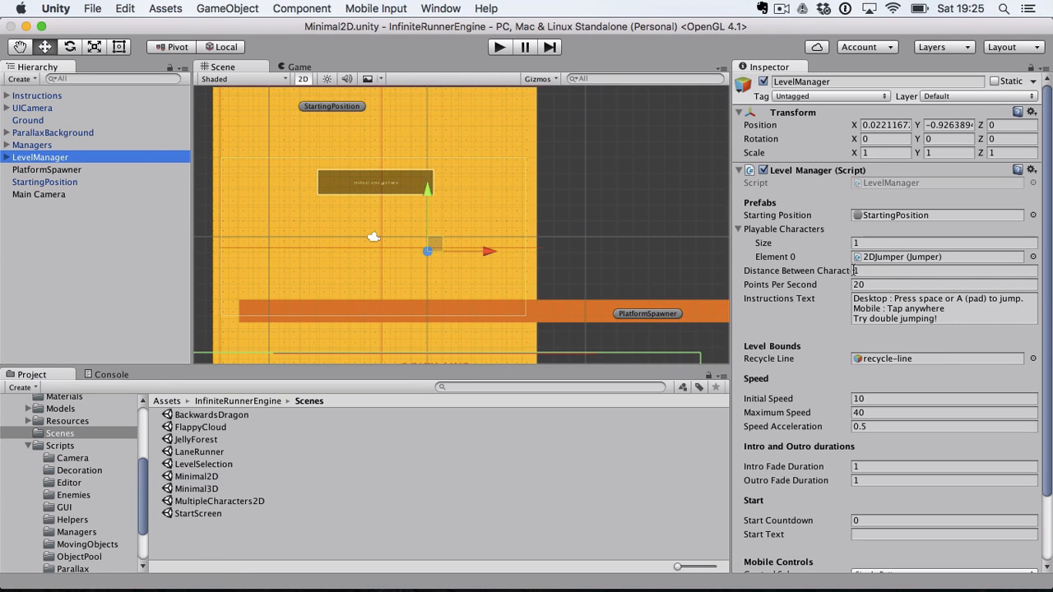
click(740, 229)
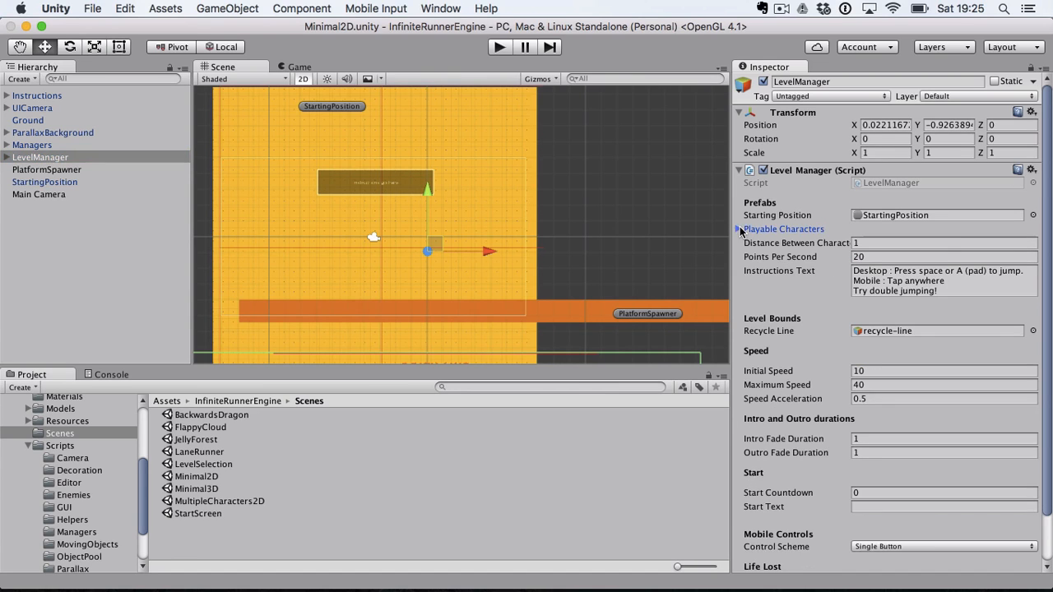
click(893, 244)
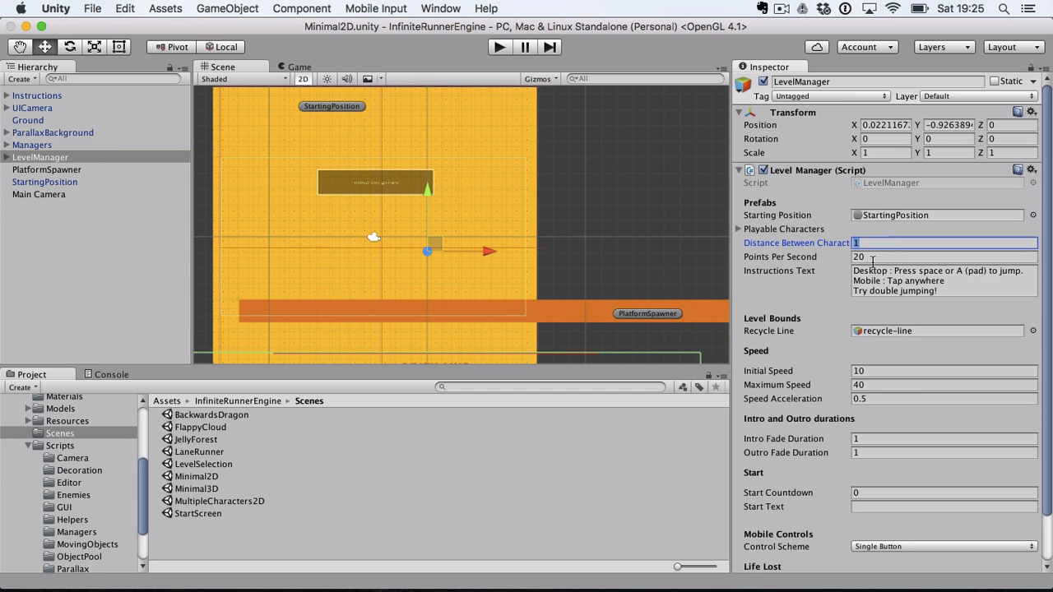
click(882, 257)
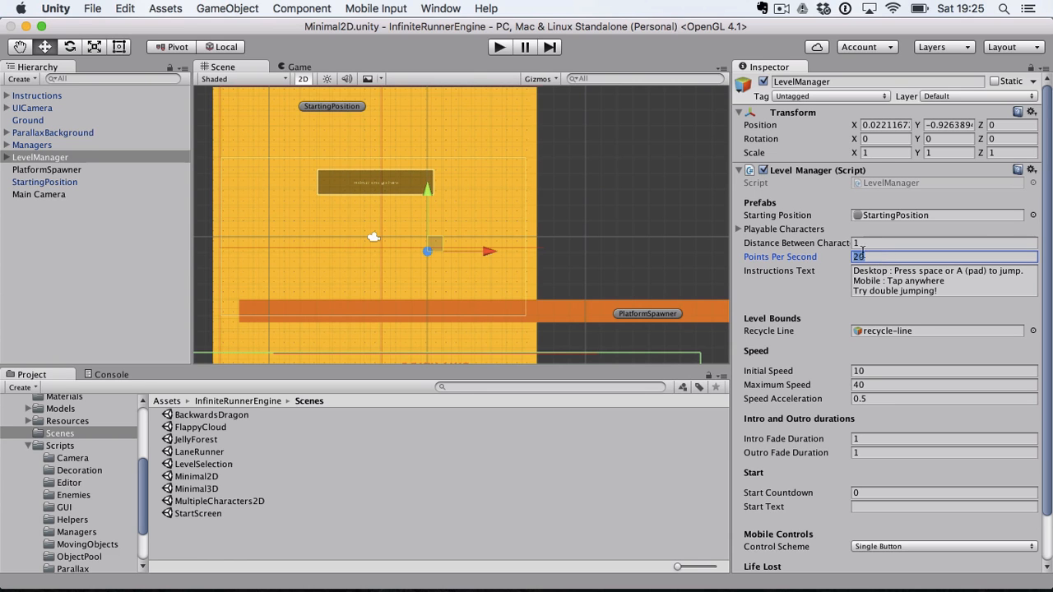
- Play-test Minimal2D by making the square jump while watching the score, and stop the game
click(502, 50)
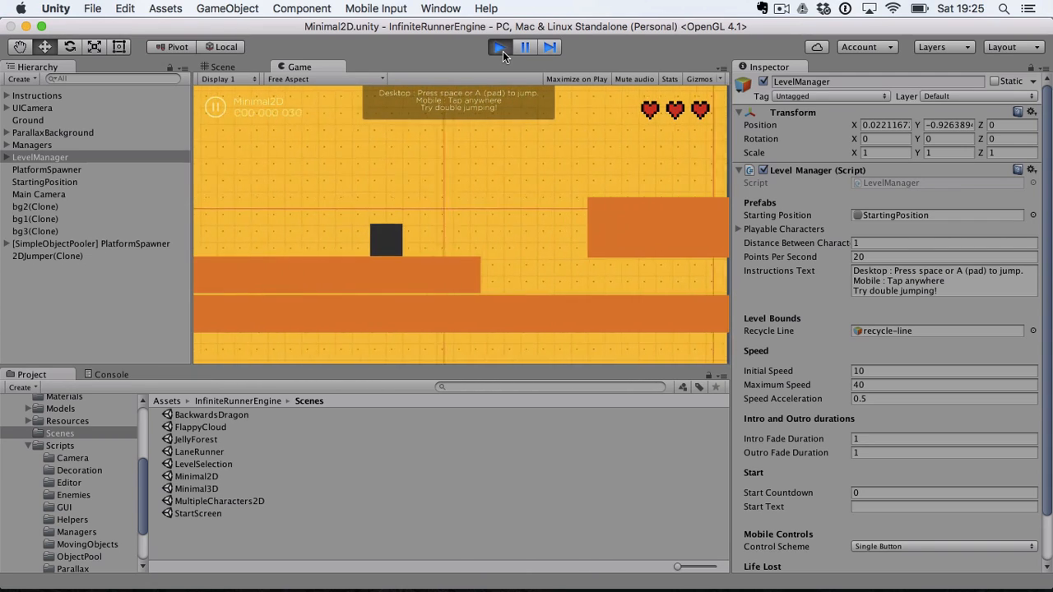
key(space)
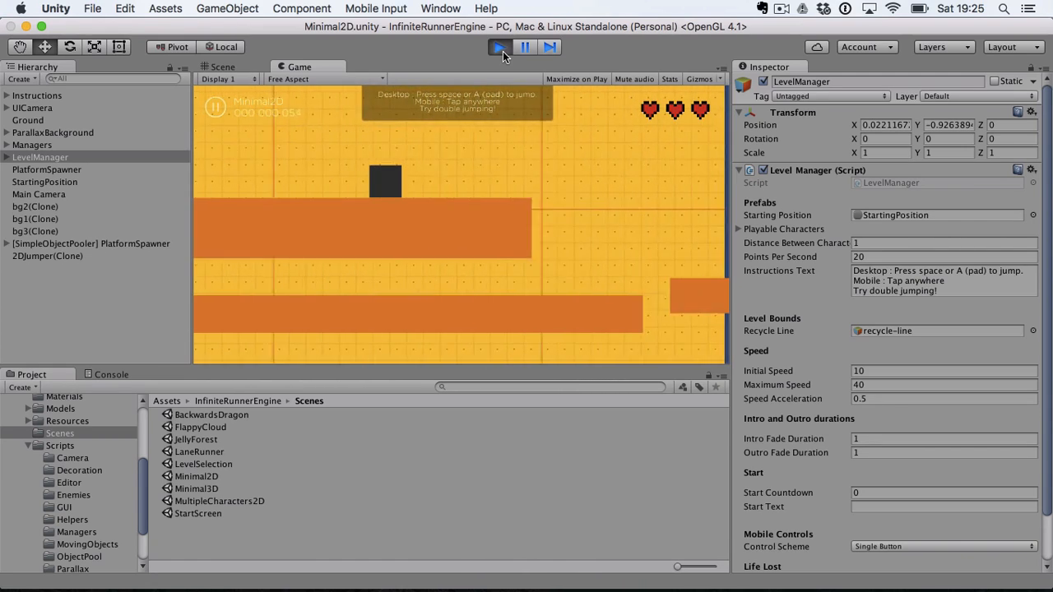
key(space)
click(500, 48)
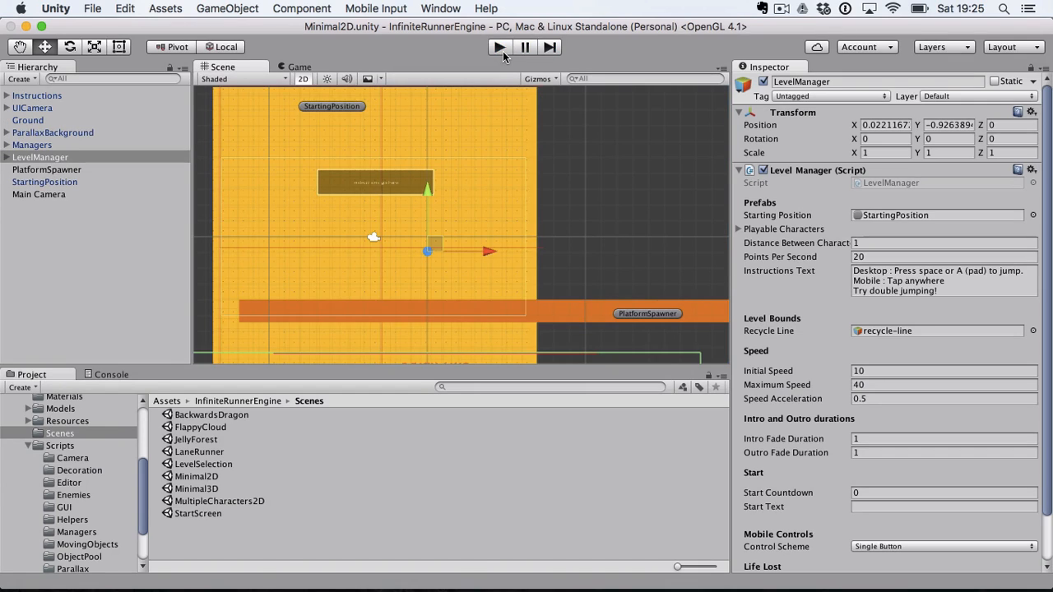
- Set LevelManager's Points Per Second to 999 and briefly play-test the scene to check the score
click(888, 258)
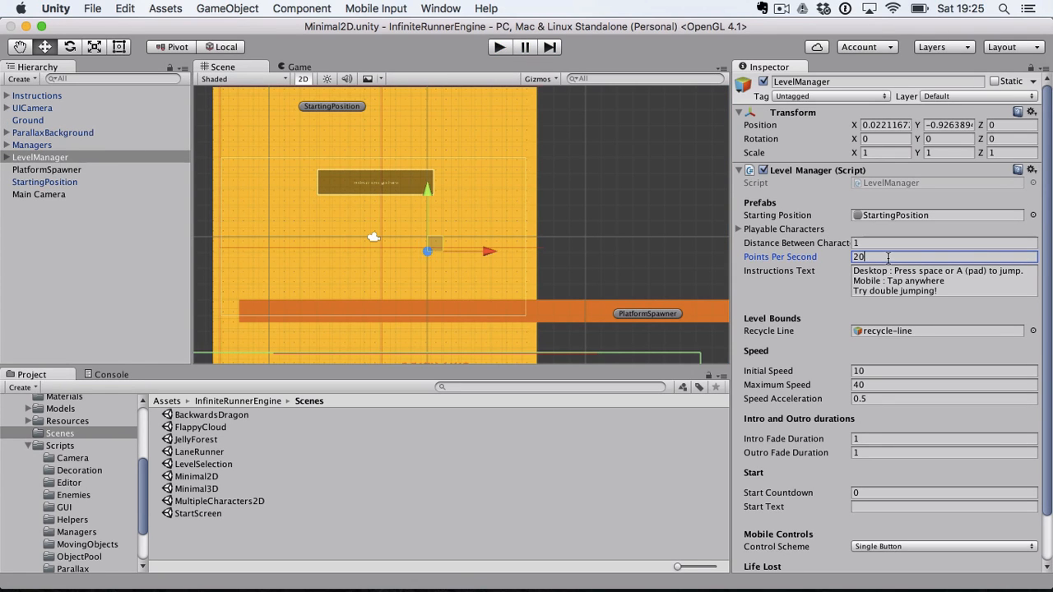
double_click(888, 259)
text(999)
click(499, 49)
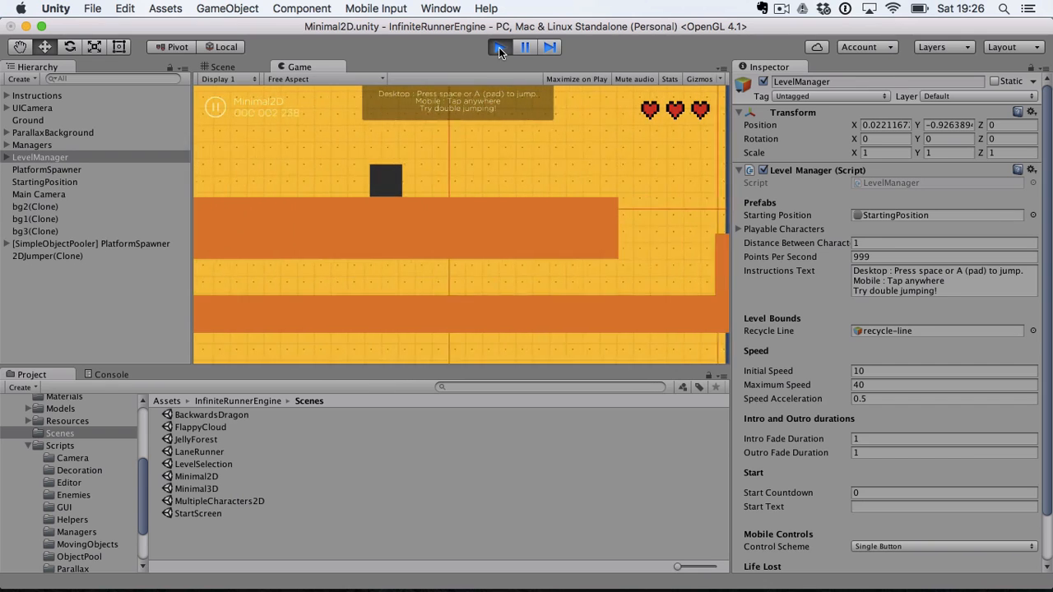
click(499, 47)
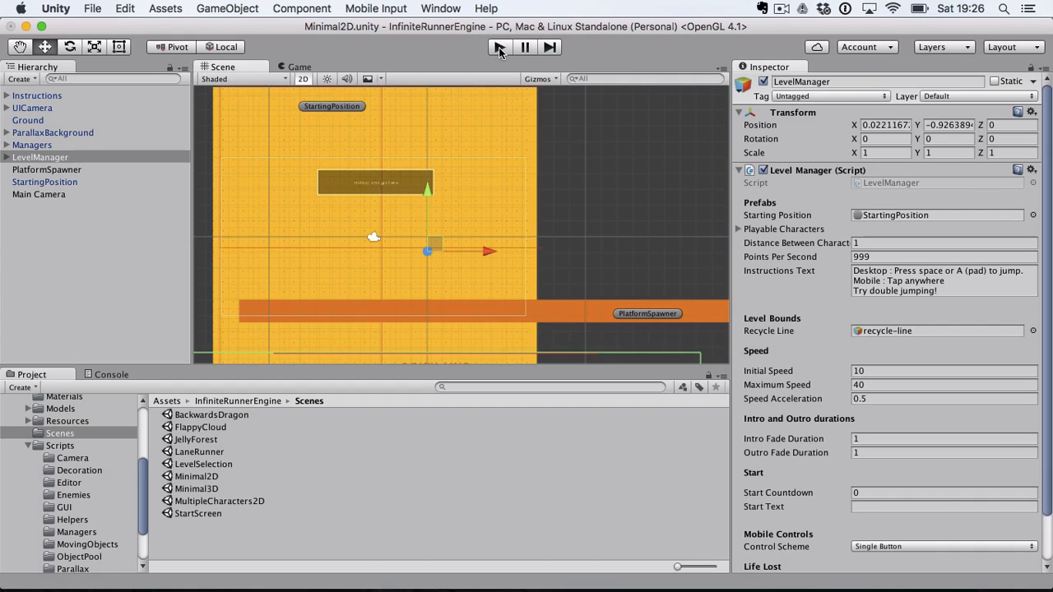
- Examine LevelManager's Instructions Text alongside the Instructions object, and locate the object assigned as its Recycle Line
click(919, 256)
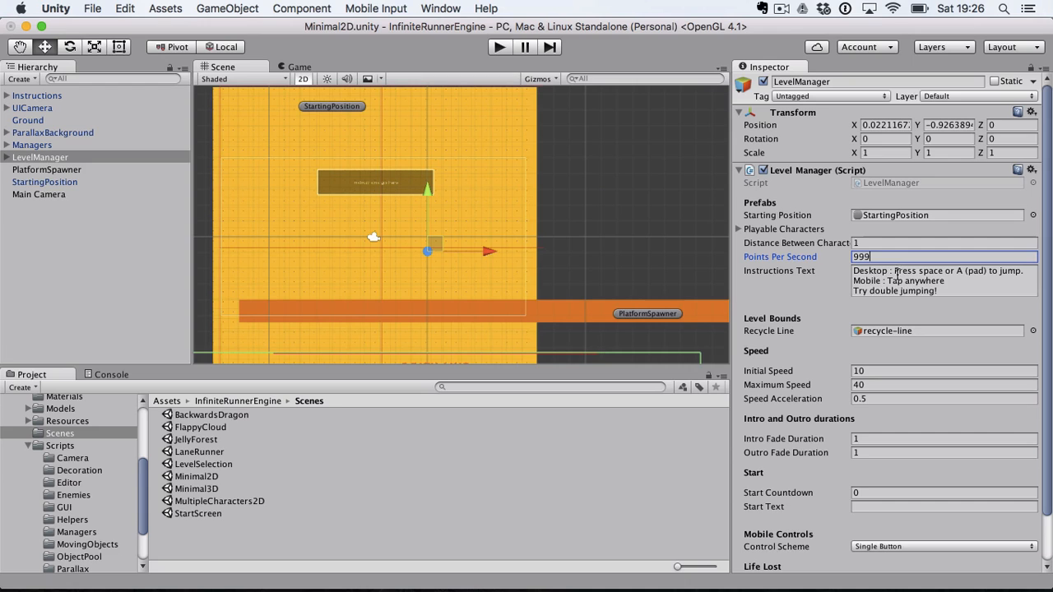
click(897, 275)
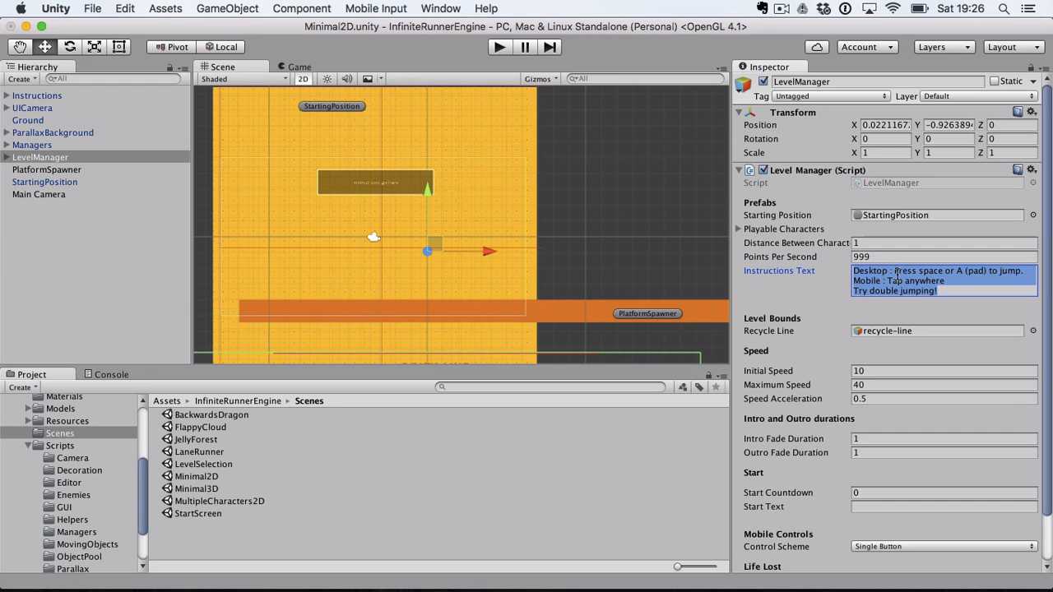
click(957, 289)
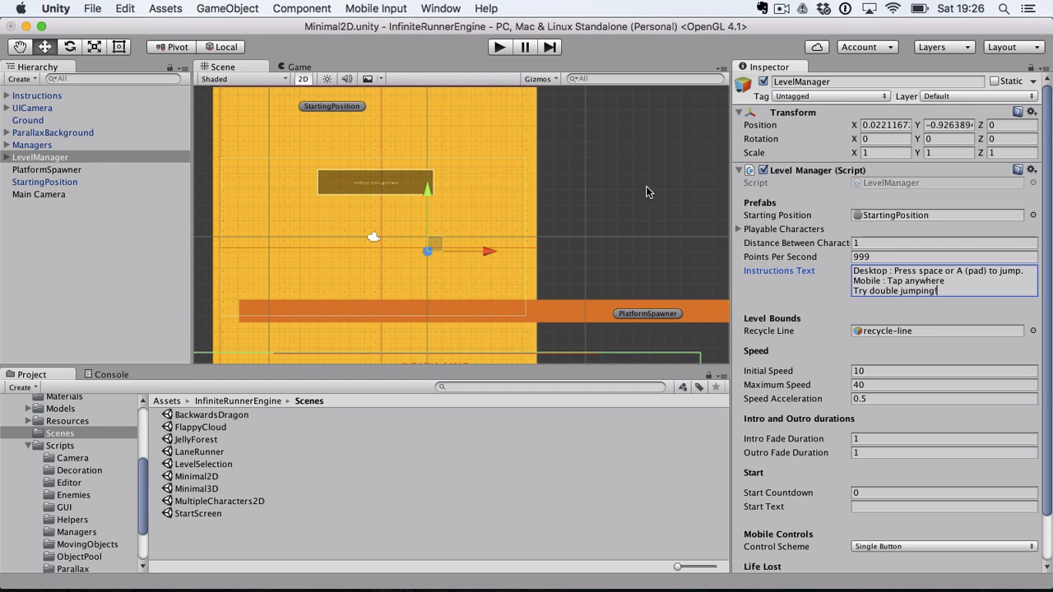
click(102, 96)
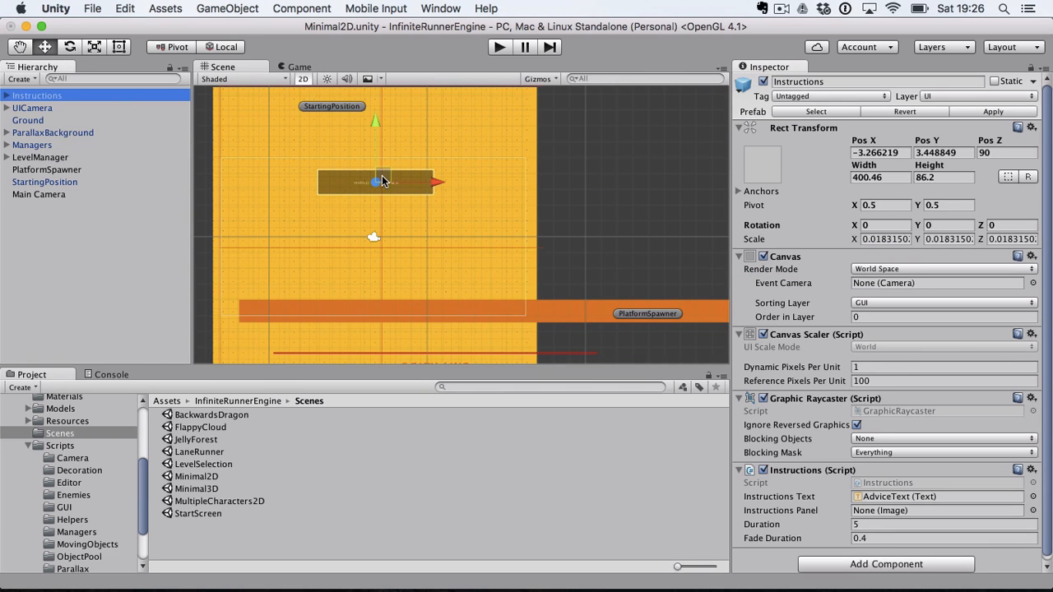
click(47, 146)
click(47, 157)
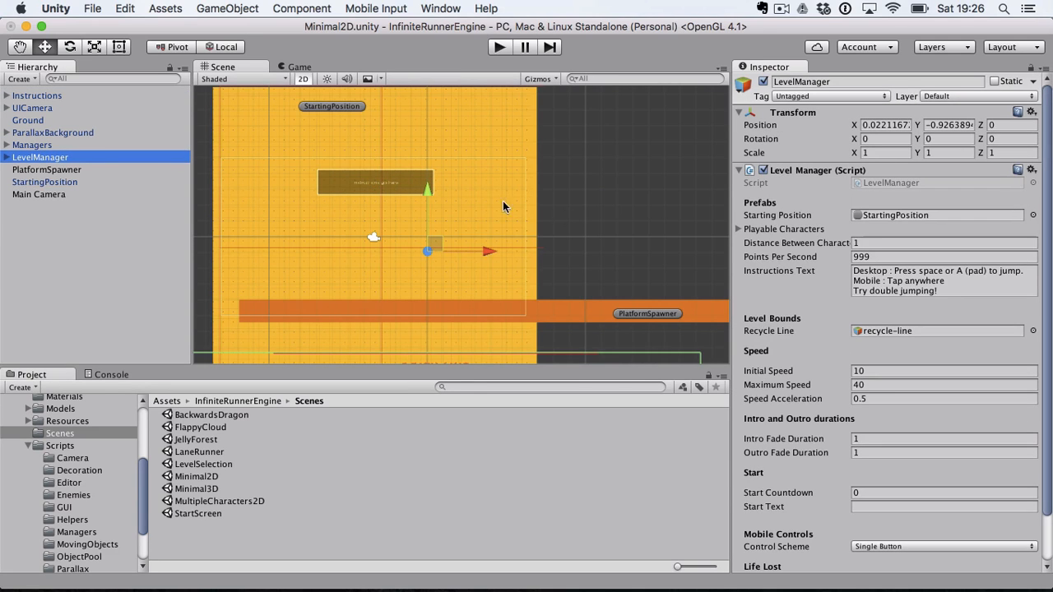
click(959, 295)
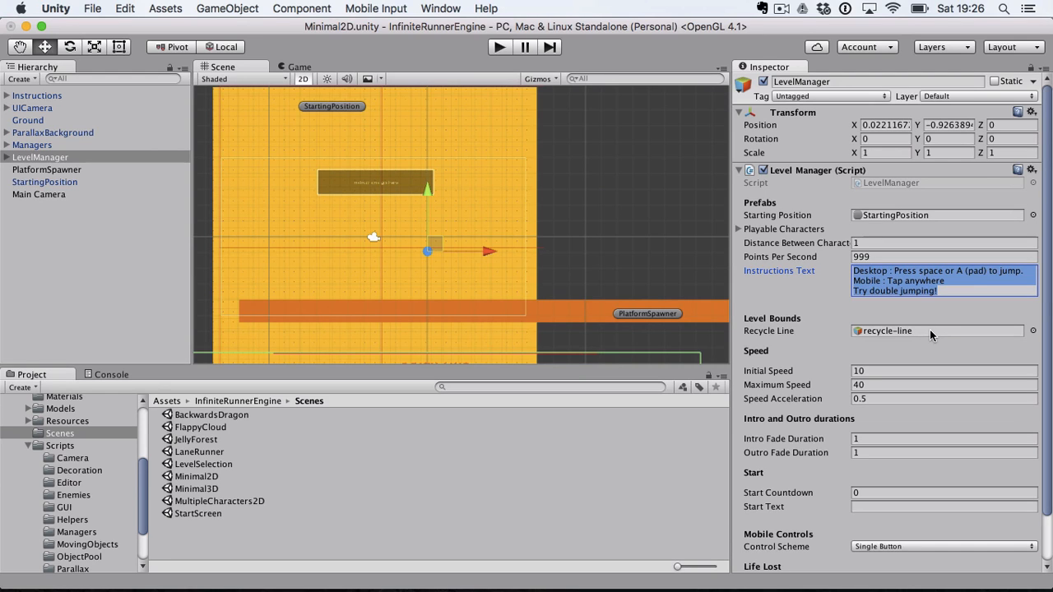
click(888, 331)
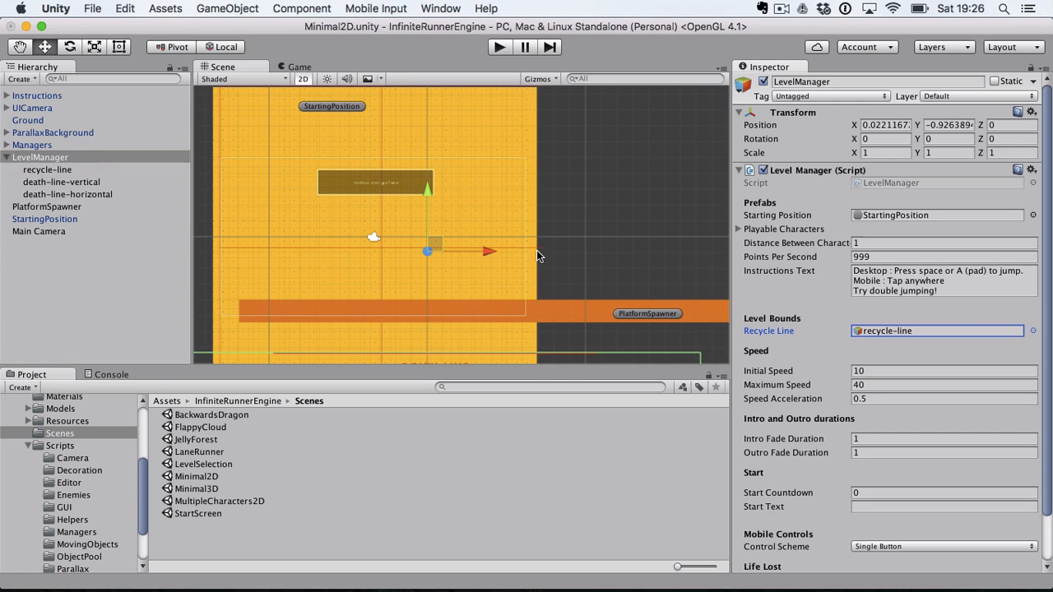
- Set LevelManager's Initial Speed to 50, Maximum Speed to 100 and Speed Acceleration to 3, and play-test the scene
click(870, 370)
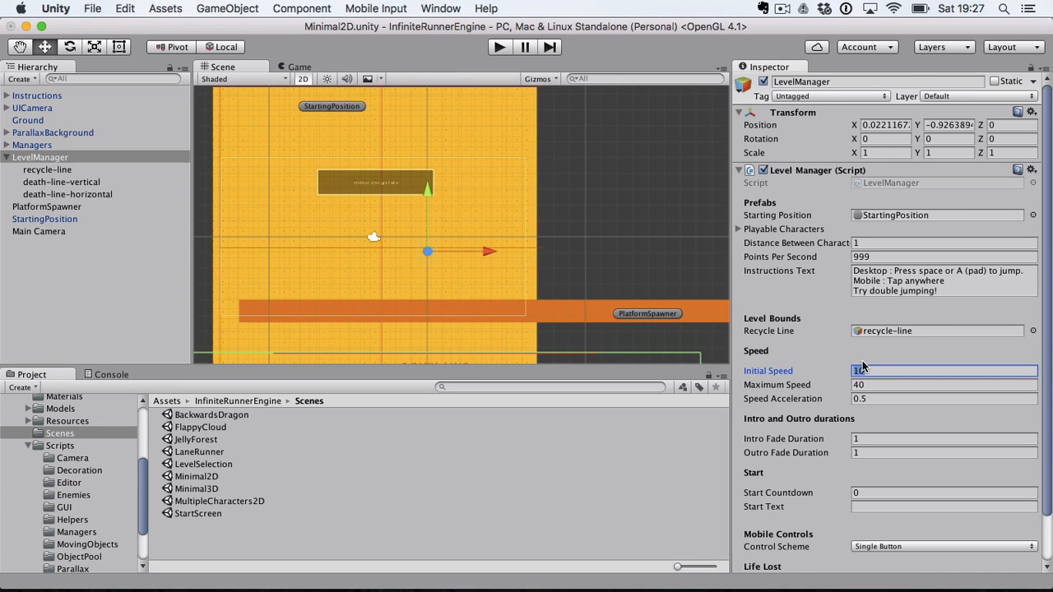
text(50)
key(Tab)
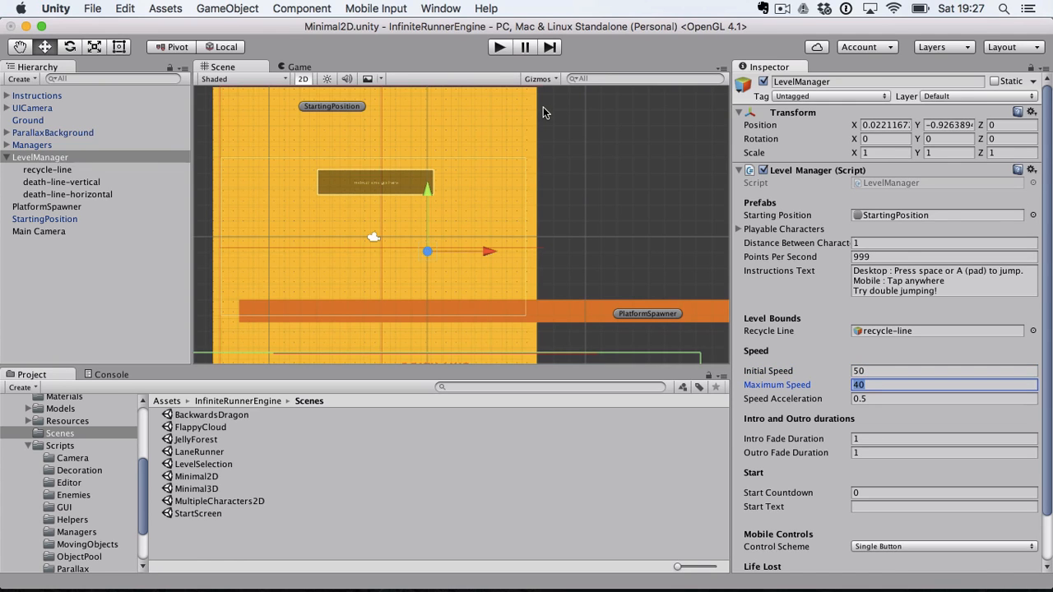
text(100)
key(Tab)
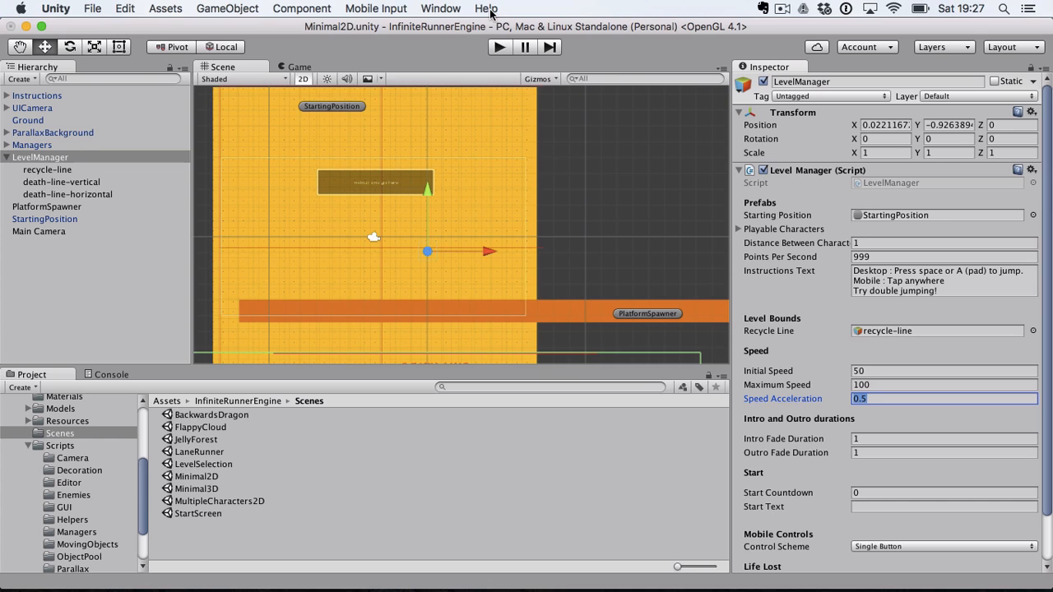
text(3)
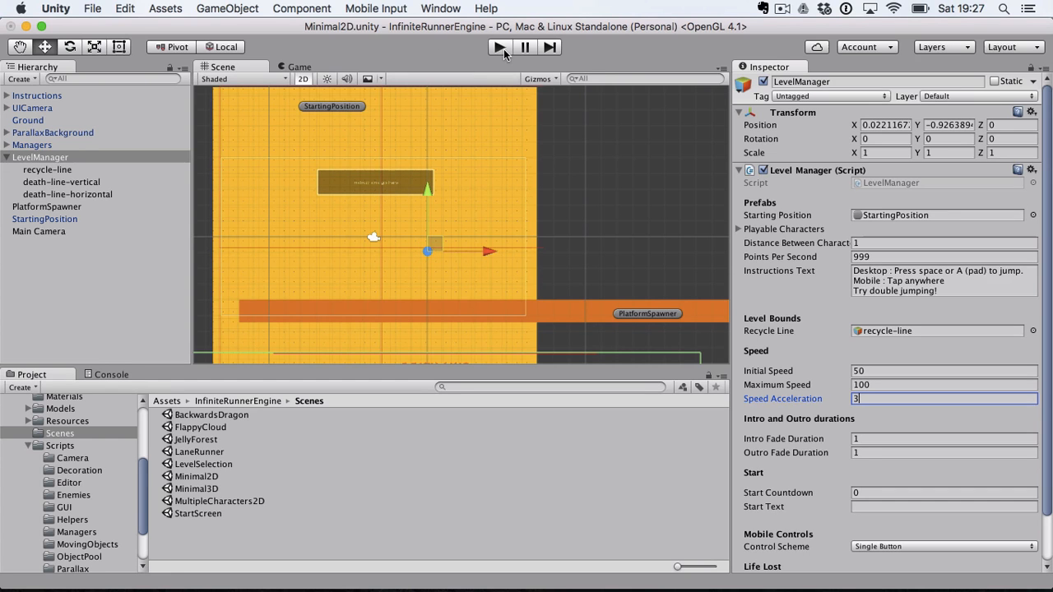
click(502, 49)
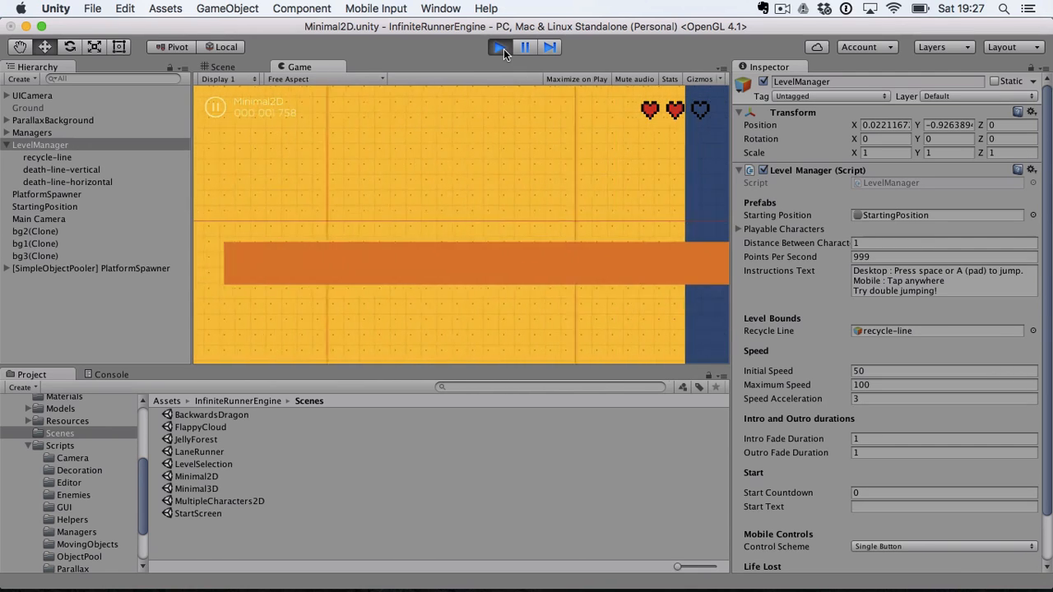
click(503, 49)
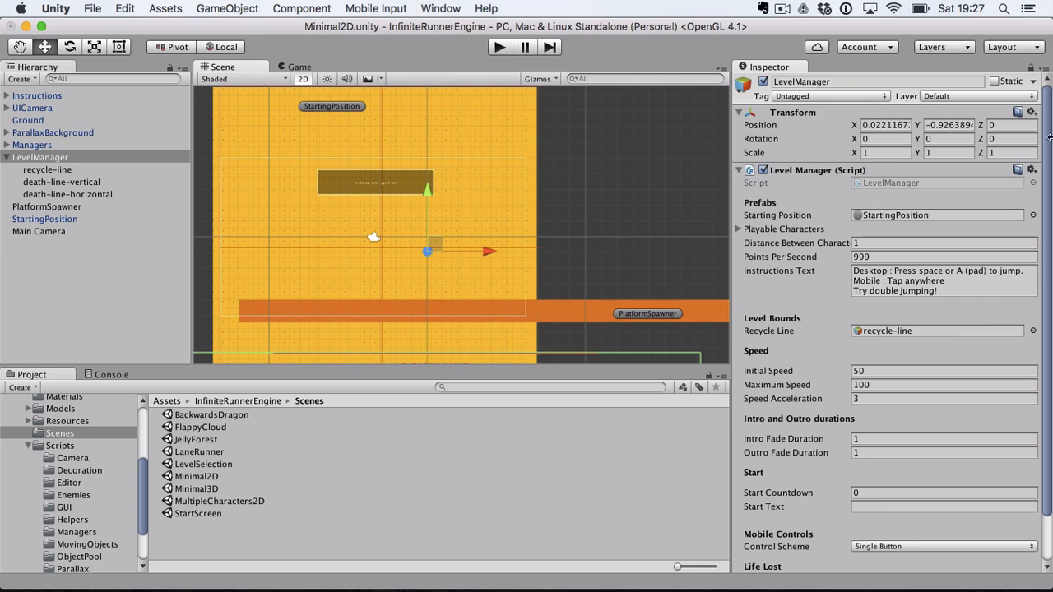
- Set LevelManager's Initial Speed to 10, Maximum Speed to 20 and Speed Acceleration to 0.5
click(890, 371)
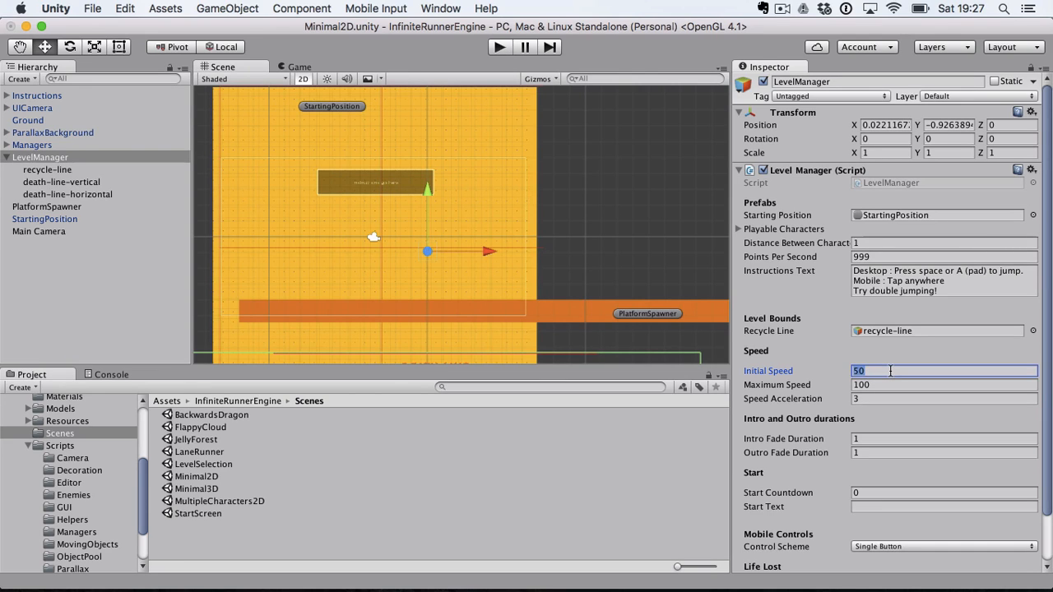
text(10)
key(Tab)
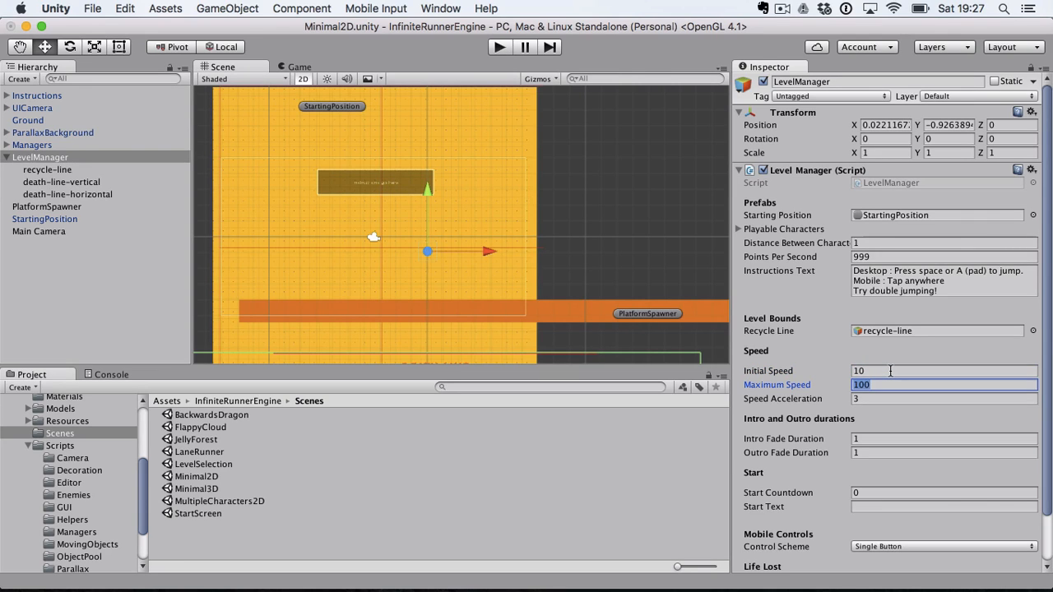
text(20)
key(Tab)
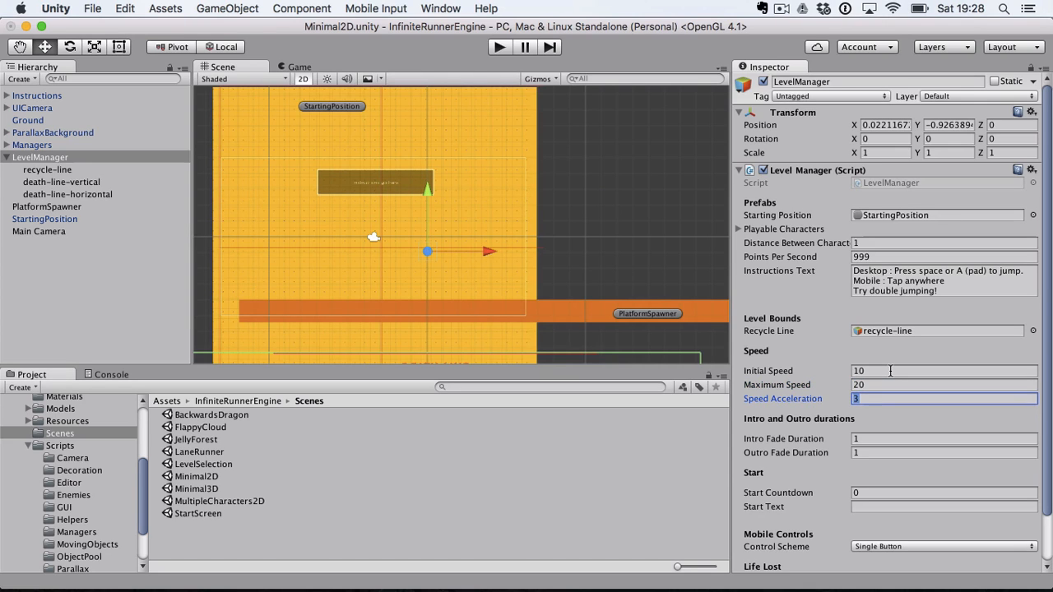
text(0.5)
key(Tab)
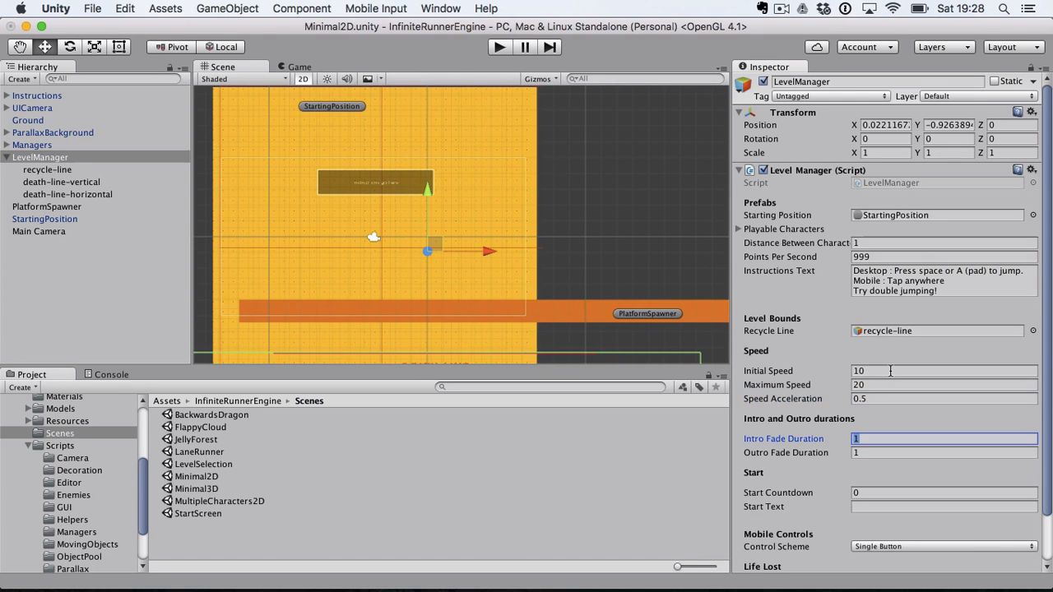
- Re-enter LevelManager's Maximum Speed as 20
key(shift+Tab)
key(shift+Tab)
text(10)
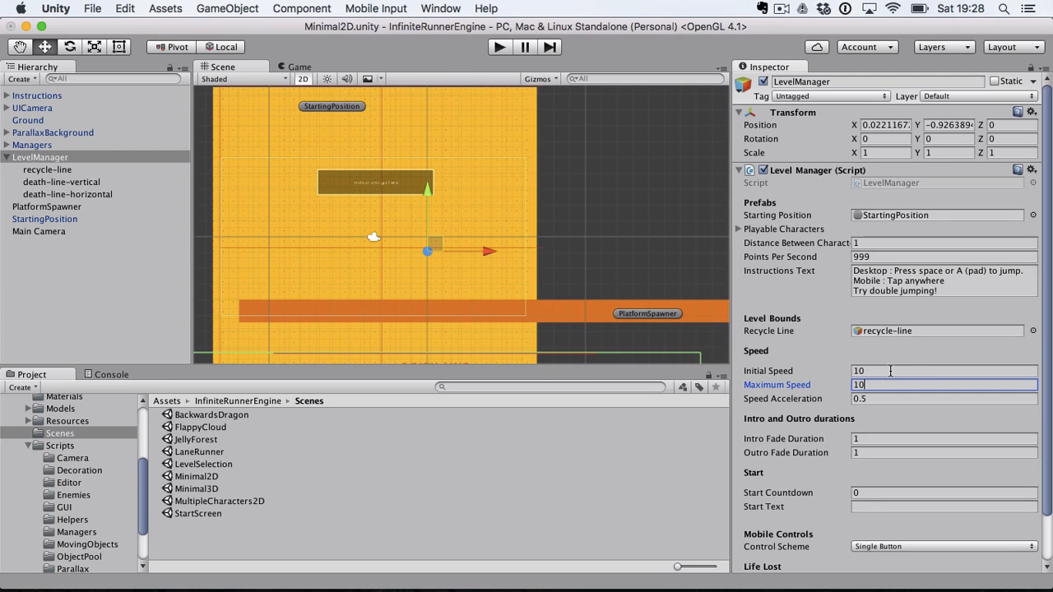
key(Left)
key(BackSpace)
text(2)
- Run Minimal2D briefly to observe the intro fade with its current duration, and stop the game
scroll(829, 434, down, 2)
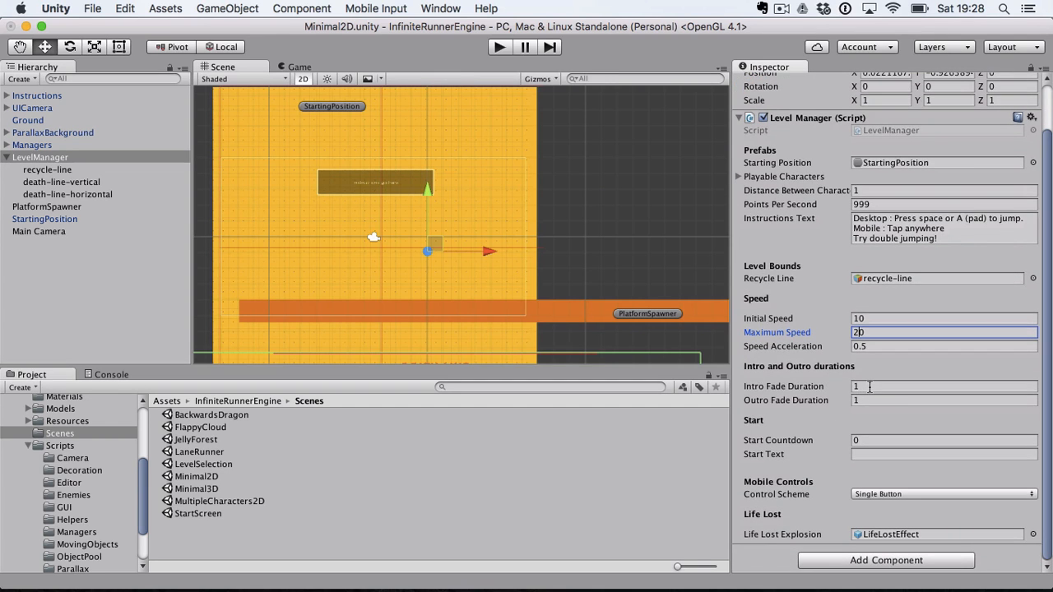
click(500, 47)
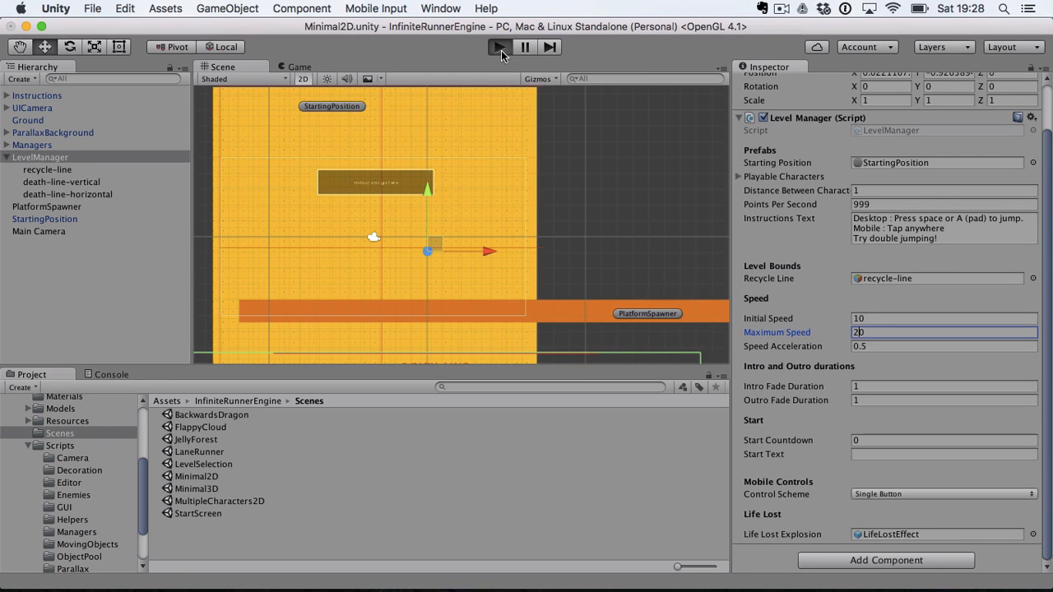
click(501, 50)
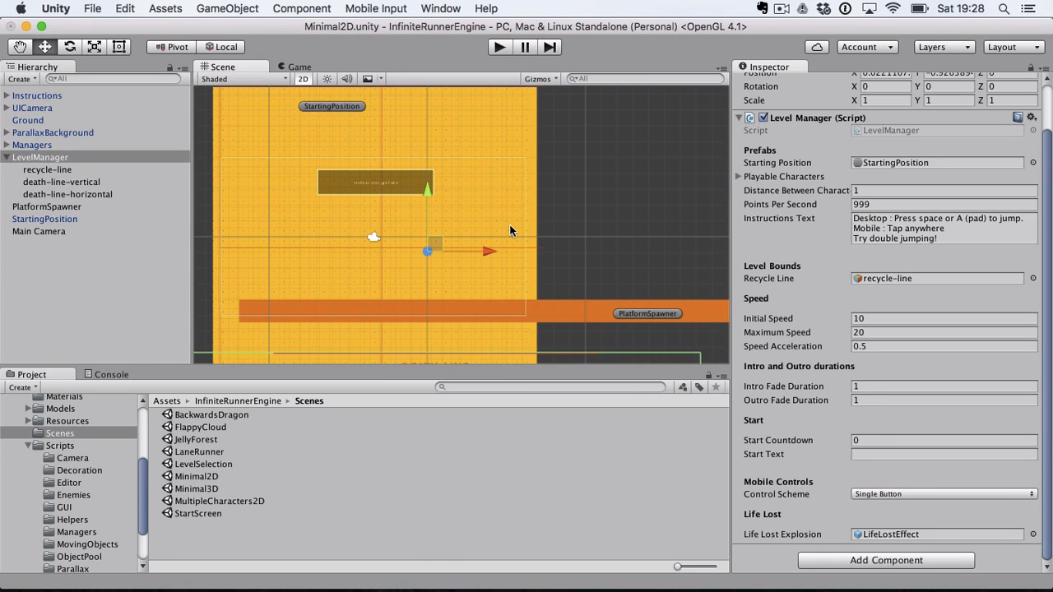
- Set LevelManager's Intro Fade Duration to 5 and play-test the scene to check the slower fade
click(862, 386)
text(5)
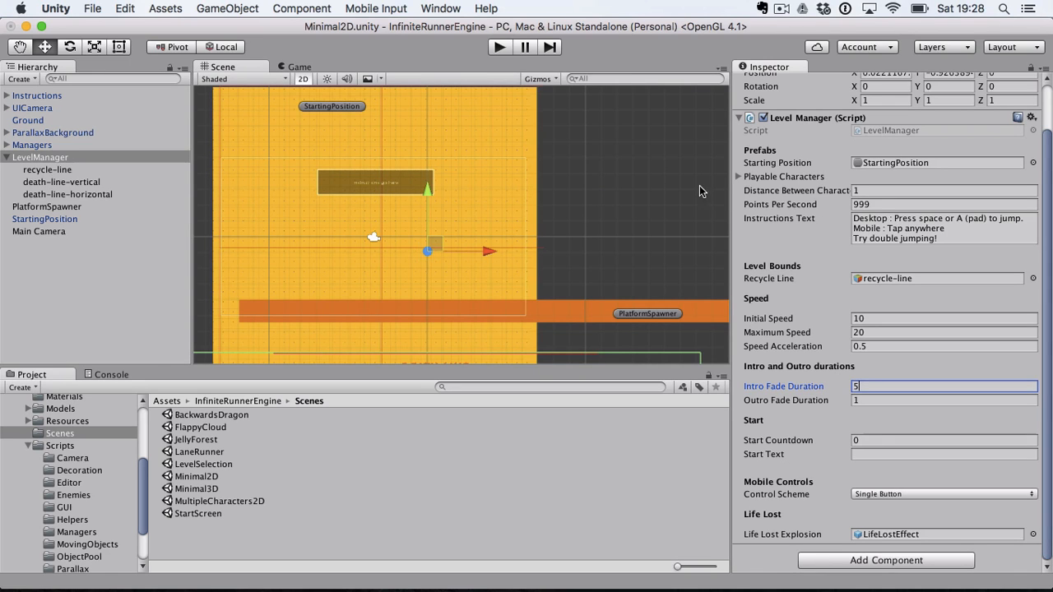
click(499, 48)
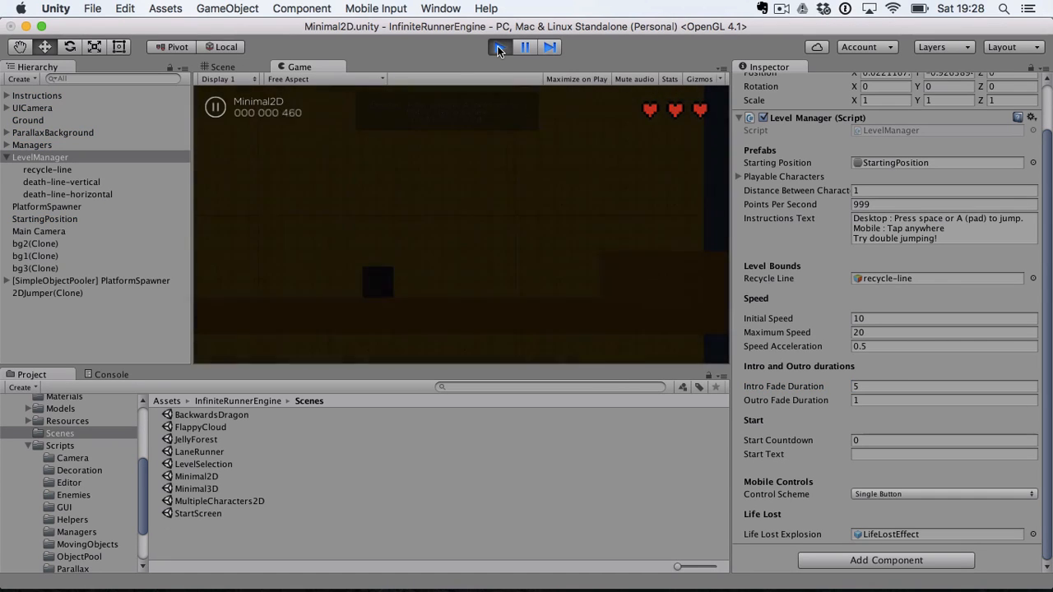
click(498, 47)
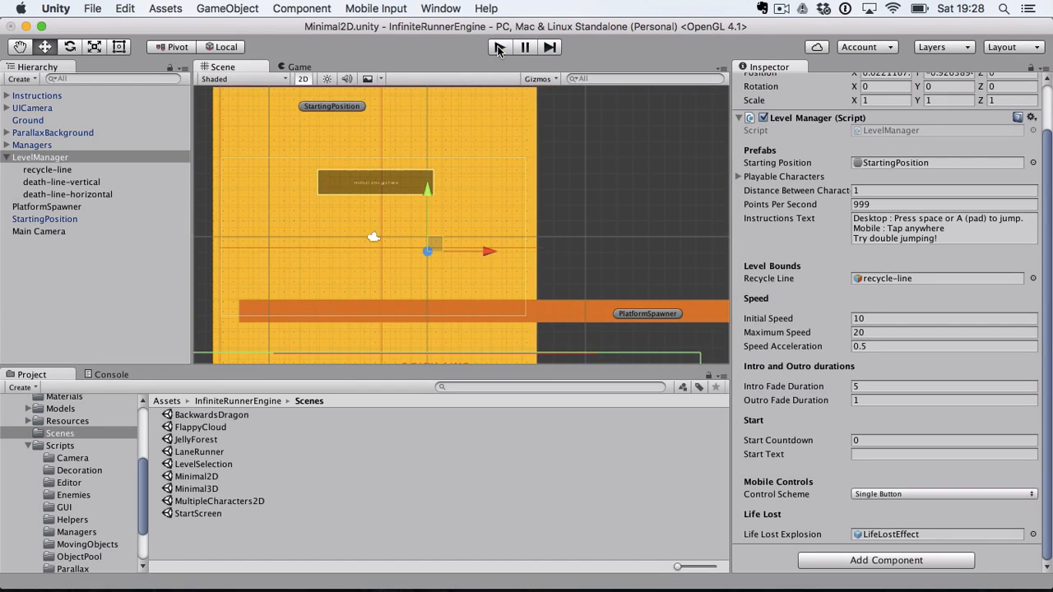
- Set LevelManager's Intro Fade Duration to 1
click(867, 387)
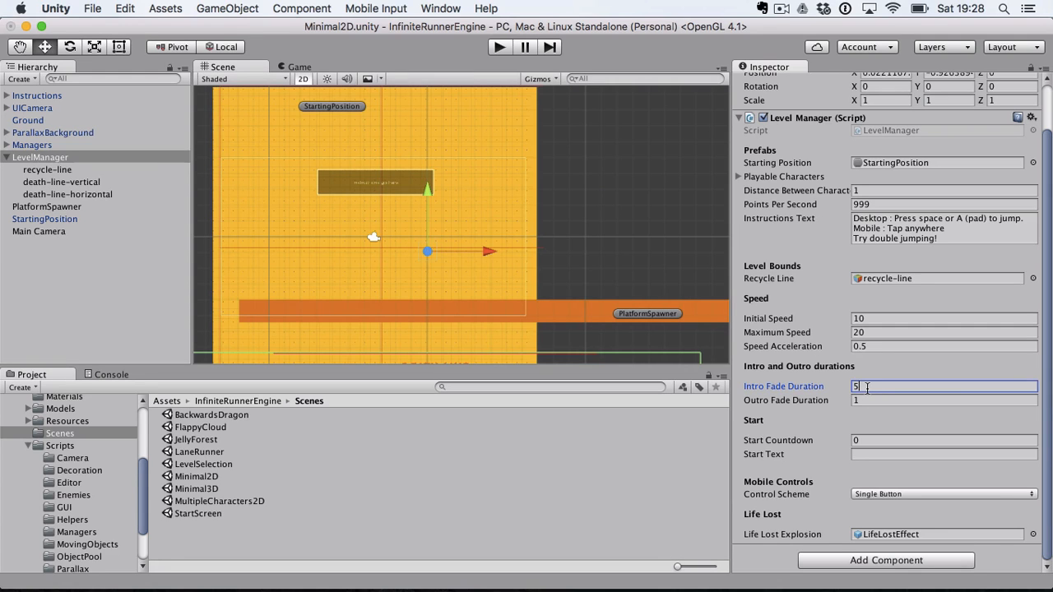
key(BackSpace)
text(1)
- Set LevelManager's Start Countdown to 2 and its Start Text to "Hello people"
click(865, 440)
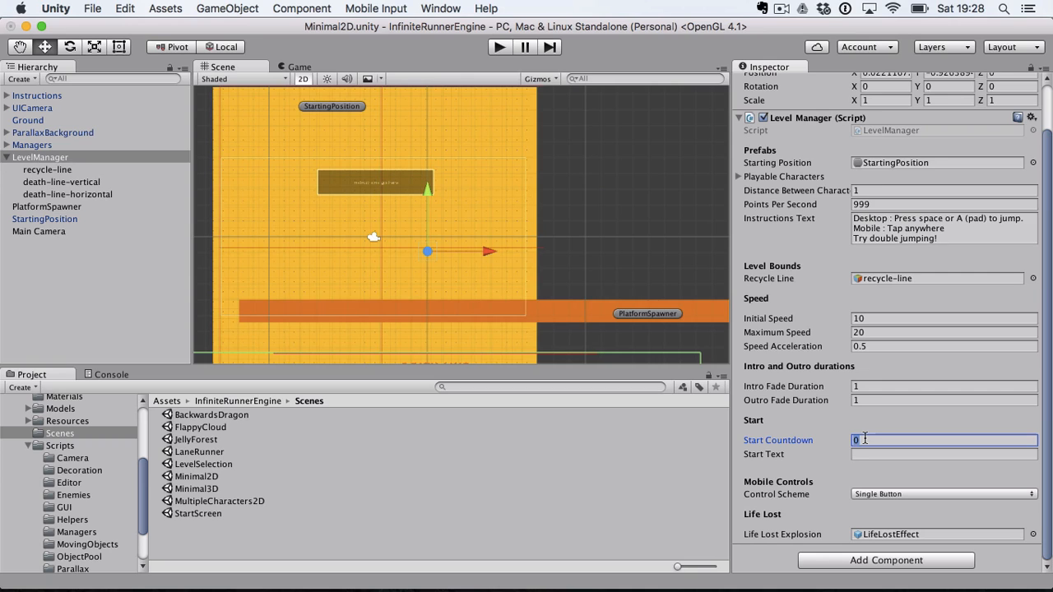
text(2)
key(Tab)
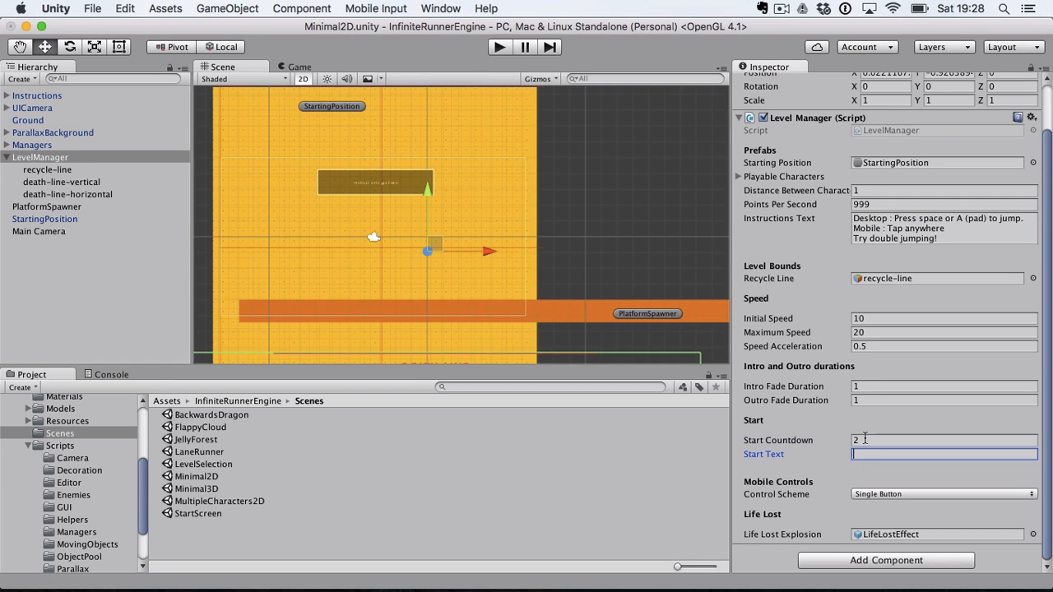
text(Hello people)
- Play-test Minimal2D to check the start countdown and text, jumping across several platforms before stopping the game
click(500, 47)
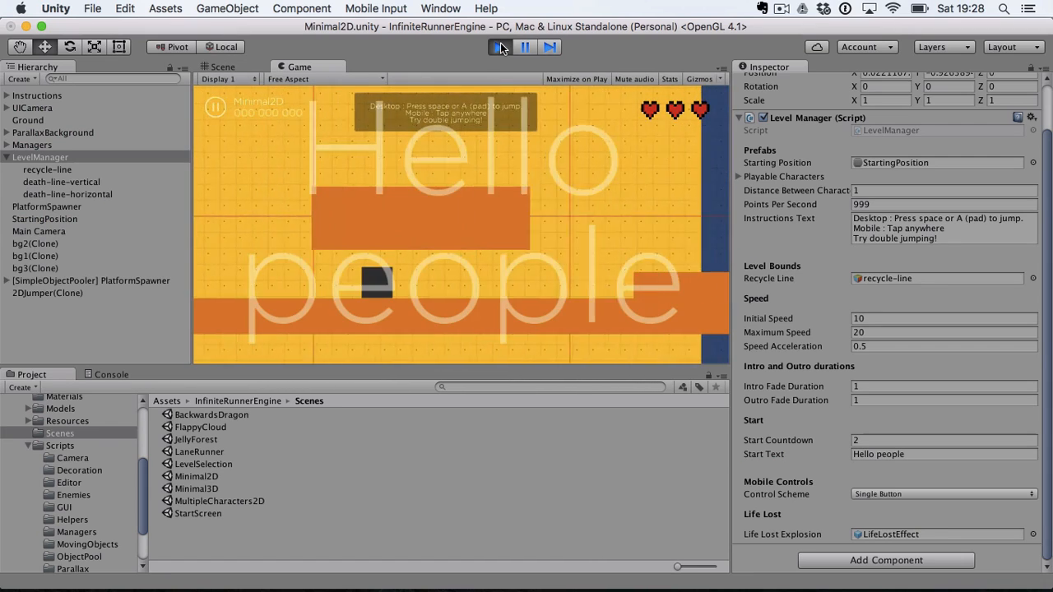
key(space)
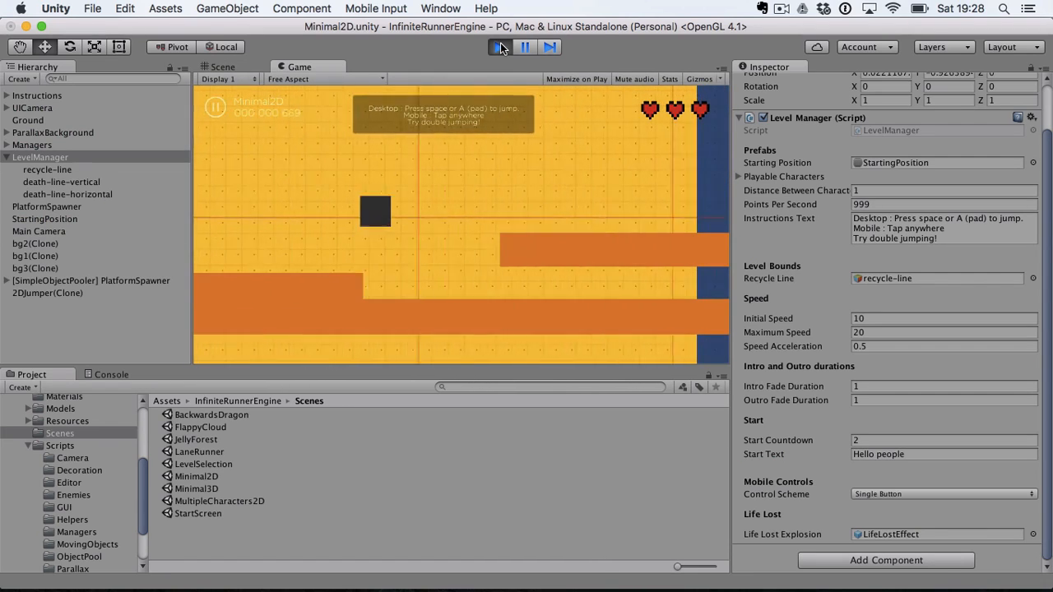
key(space)
key(space)
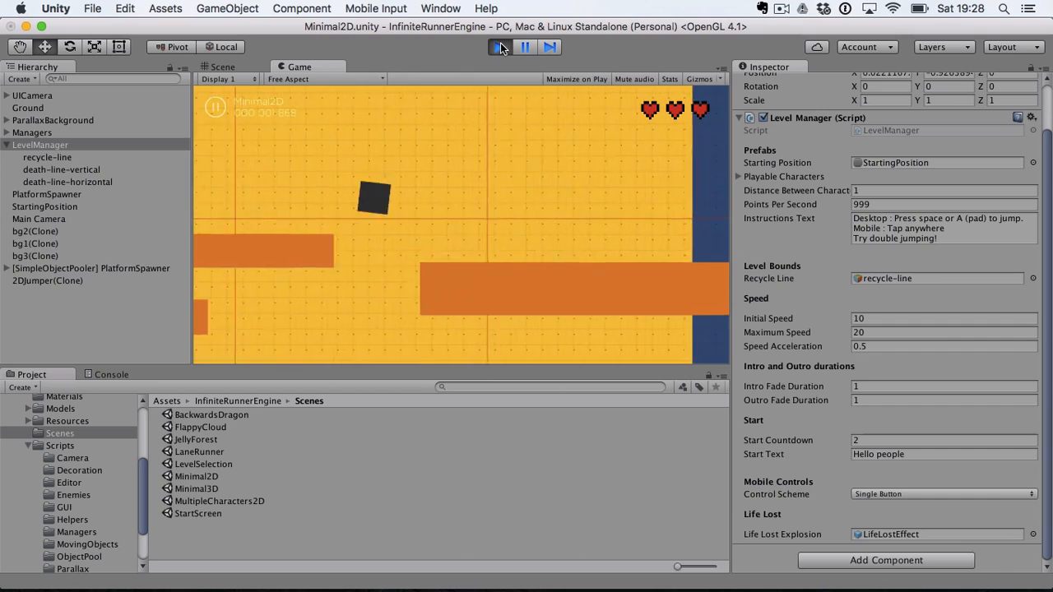
key(space)
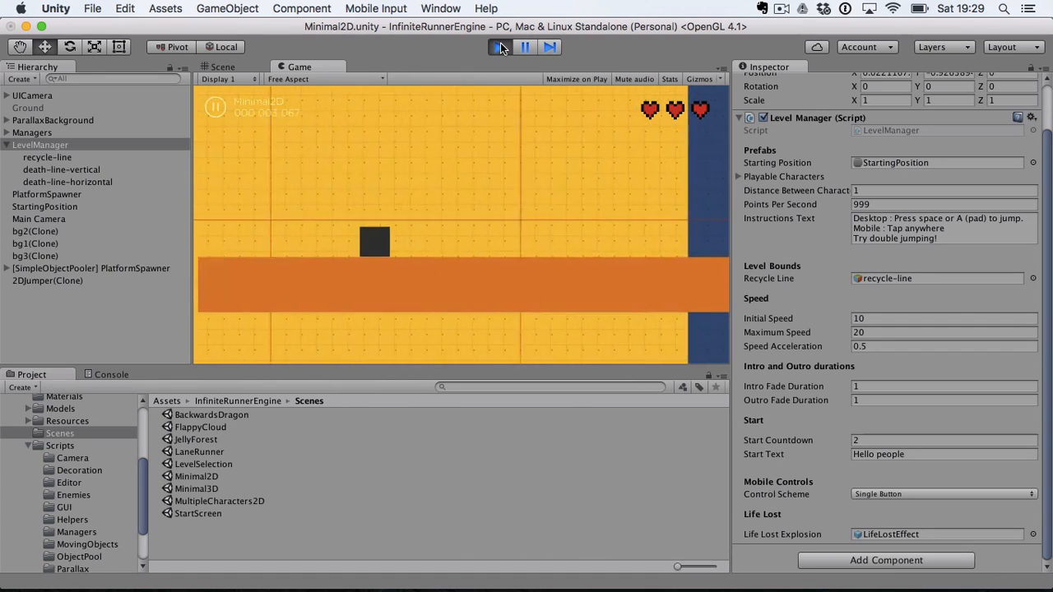
key(space)
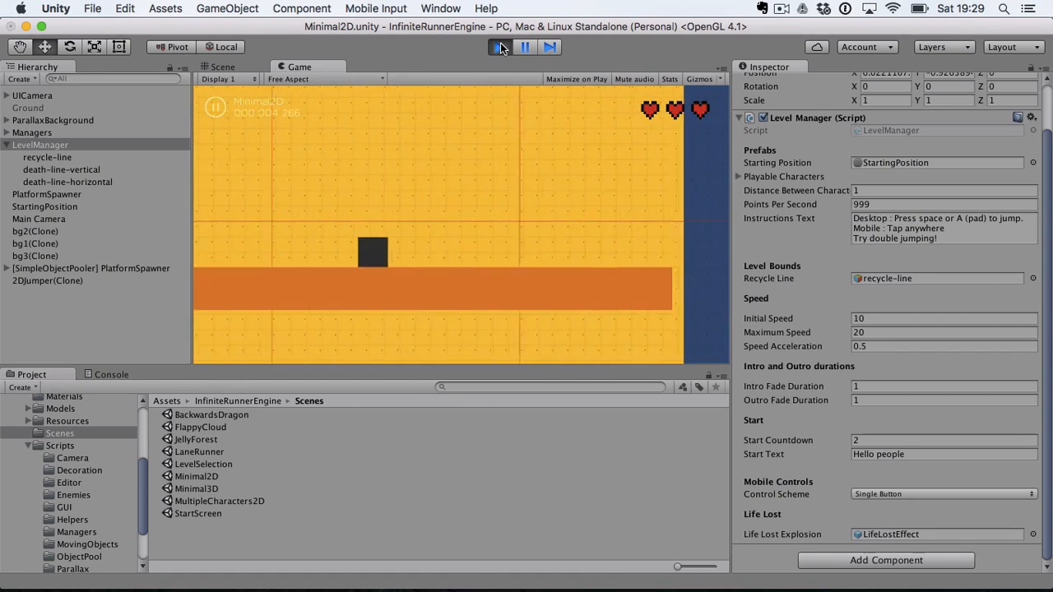
click(500, 47)
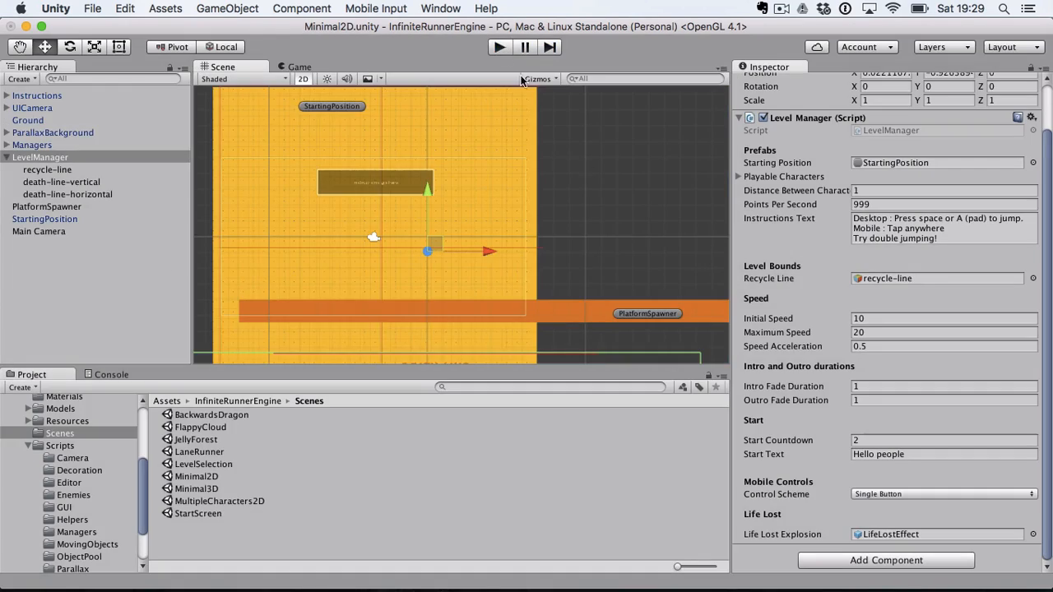
- Set LevelManager's Start Countdown to 0 and clear its Start Text
click(889, 441)
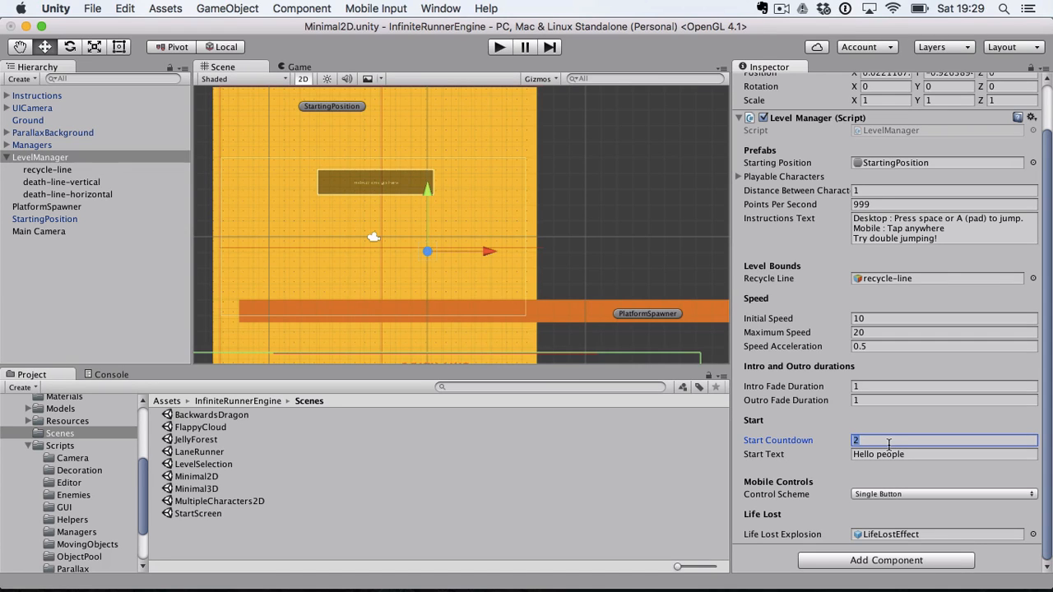
text(0)
key(Tab)
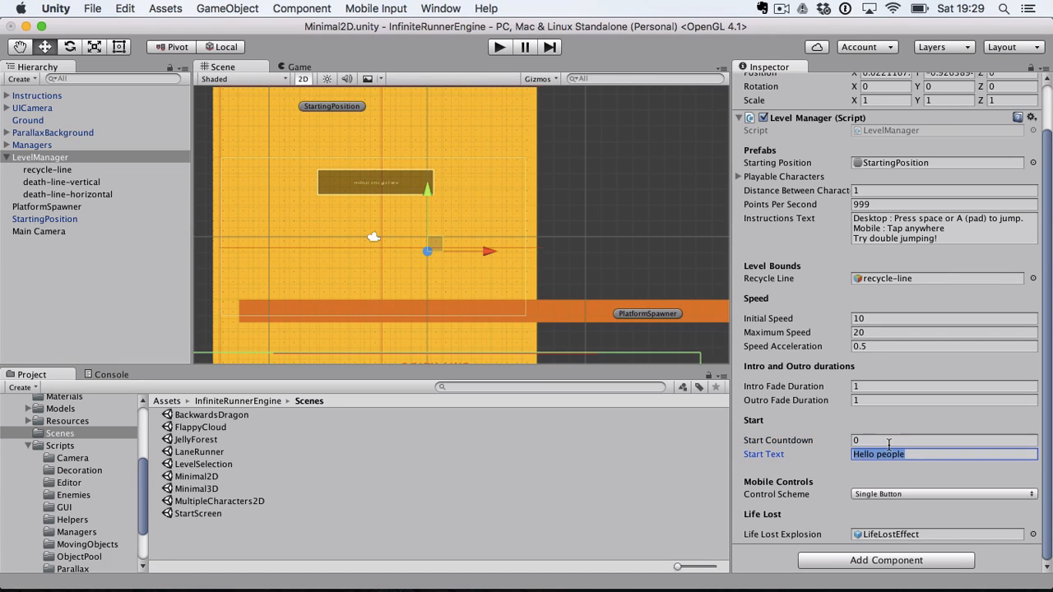
key(BackSpace)
- Review the mobile Control Scheme options and keep Single Button selected
click(881, 495)
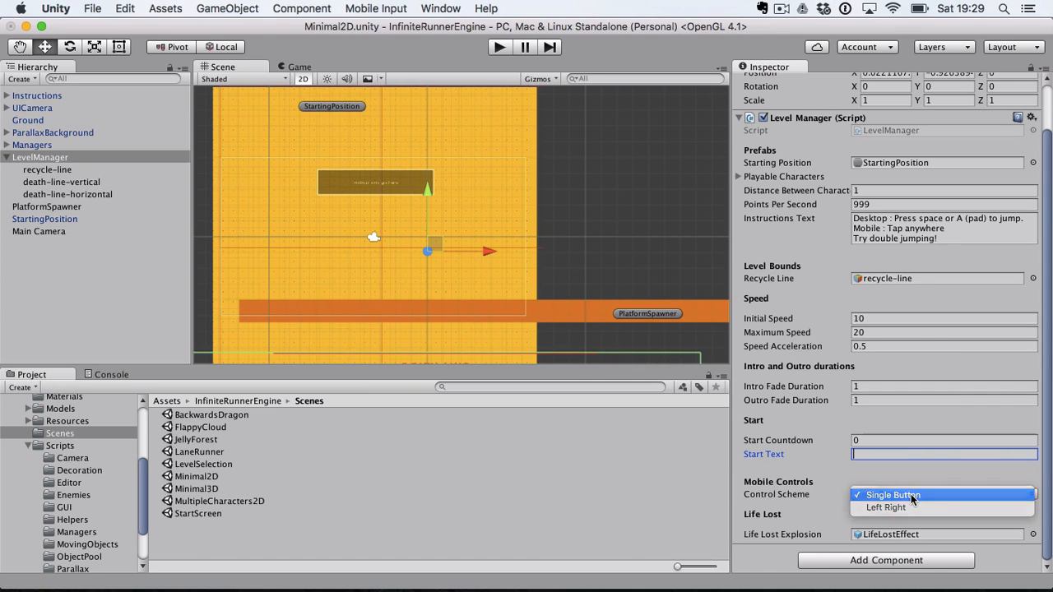
click(912, 496)
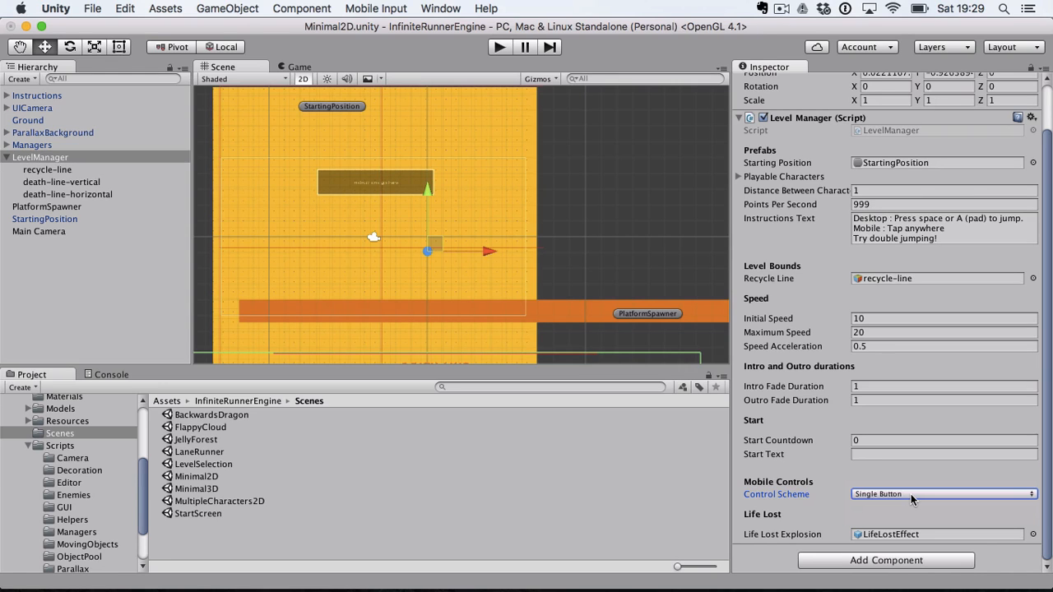
click(911, 494)
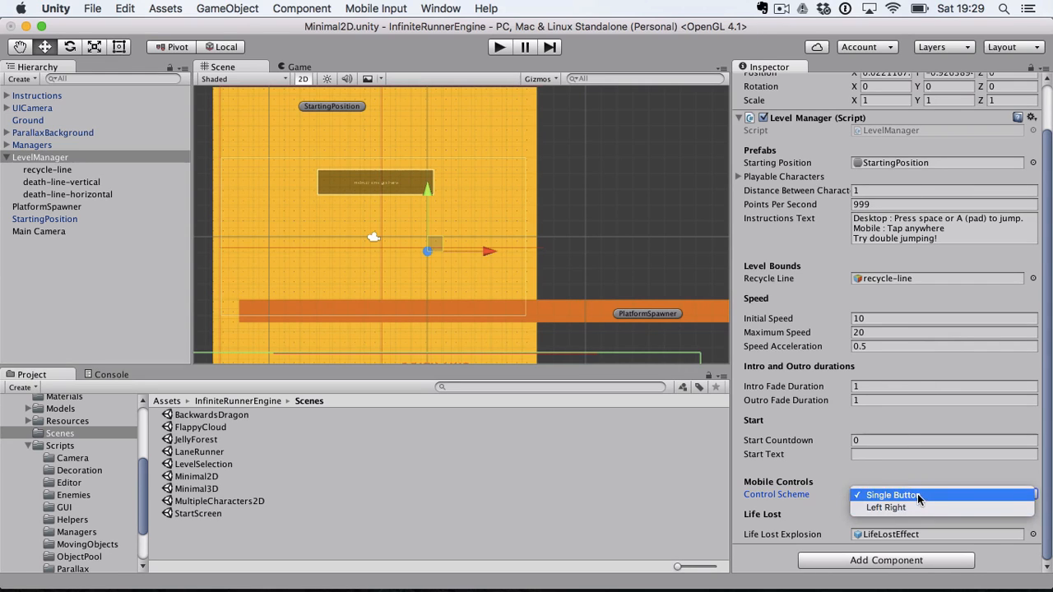
click(918, 494)
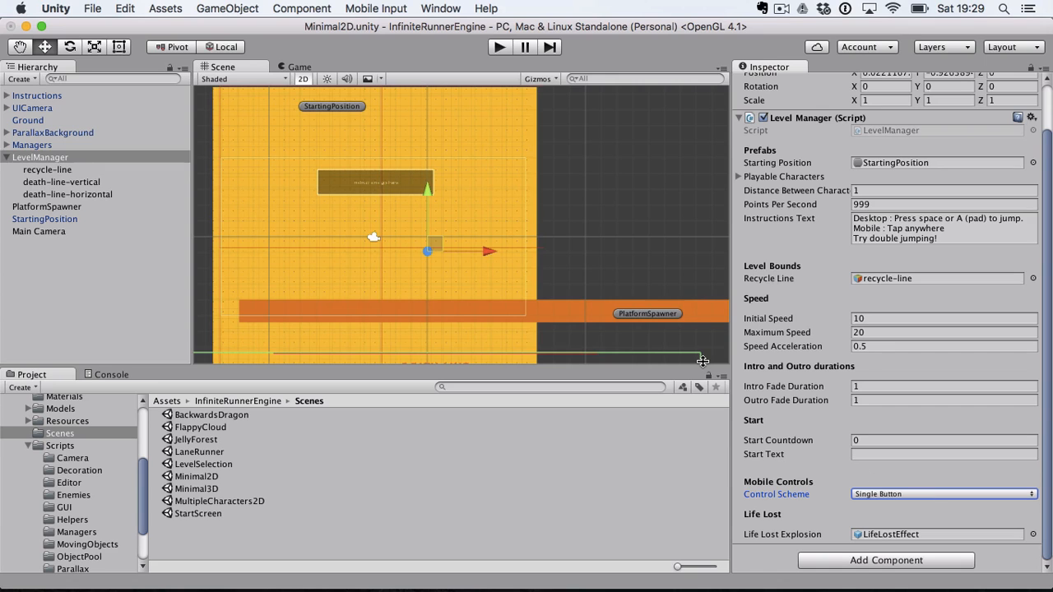
- Locate the LifeLostEffect prefab used as Life Lost Explosion, and play-test until a life is lost before stopping the game
click(905, 536)
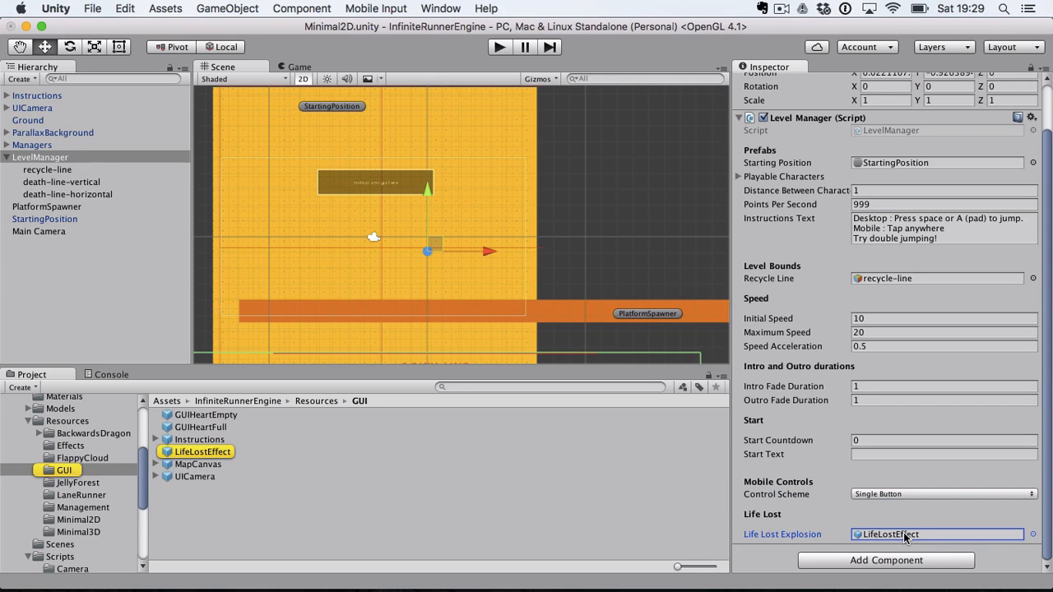
click(505, 46)
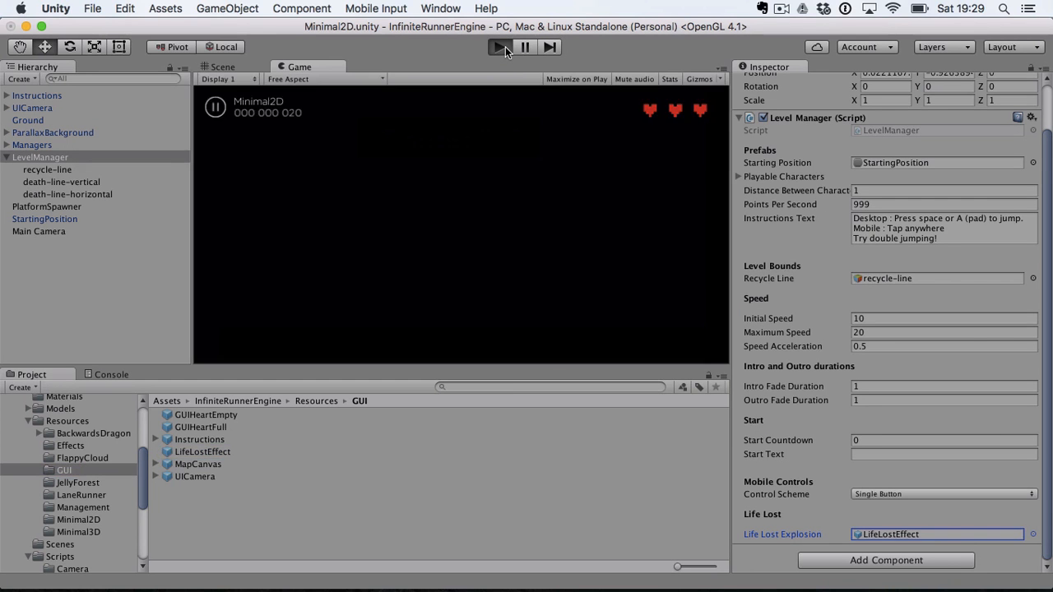
key(space)
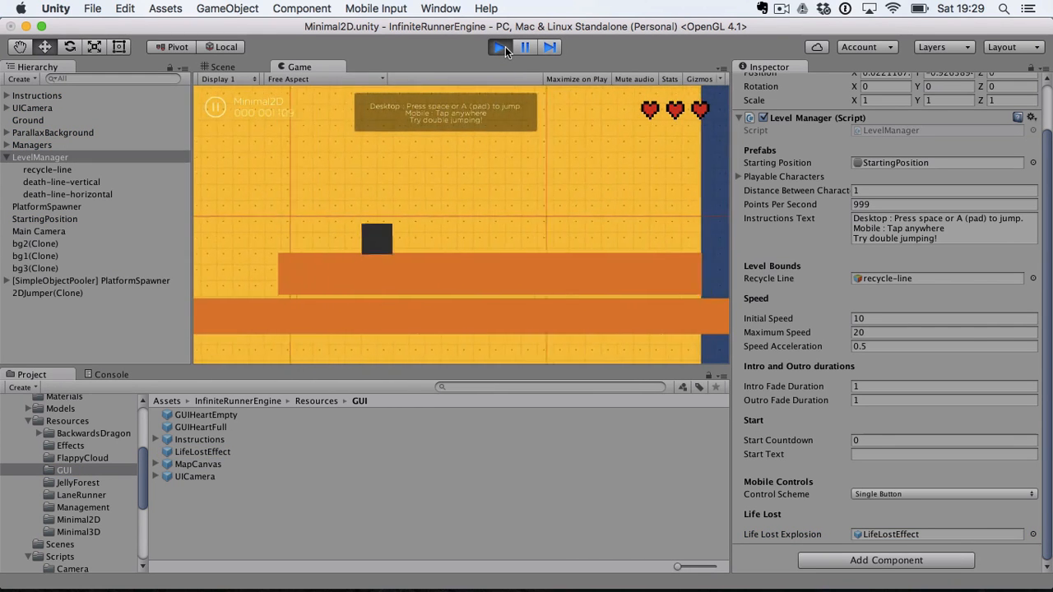
key(space)
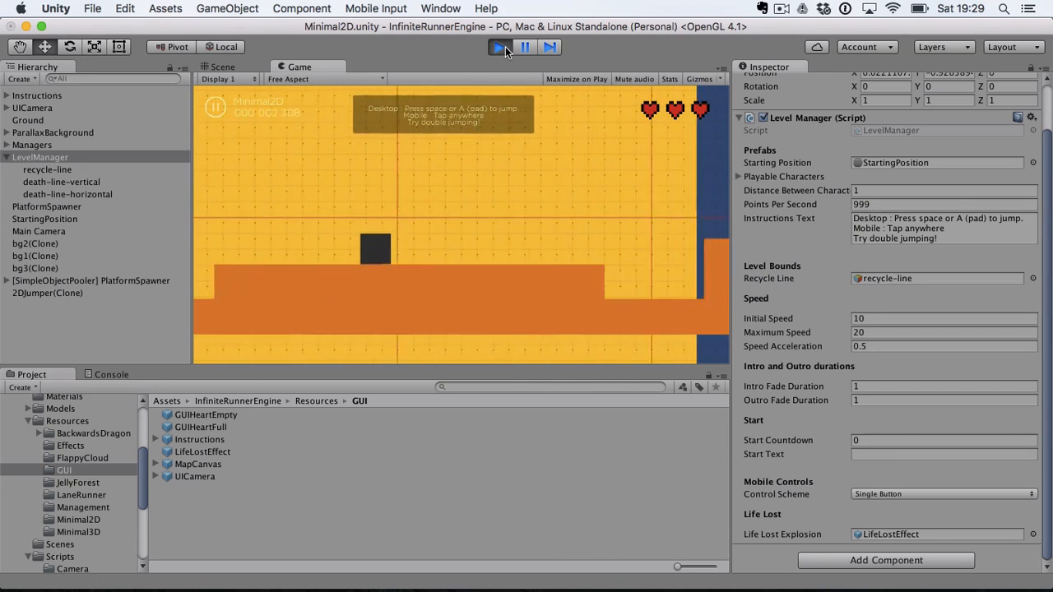
key(space)
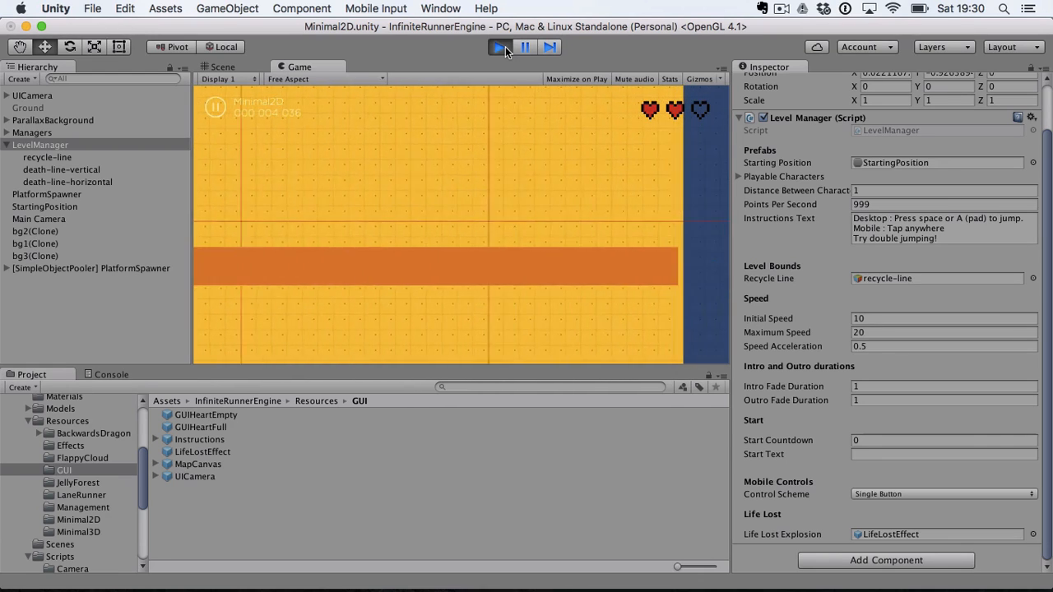
click(505, 47)
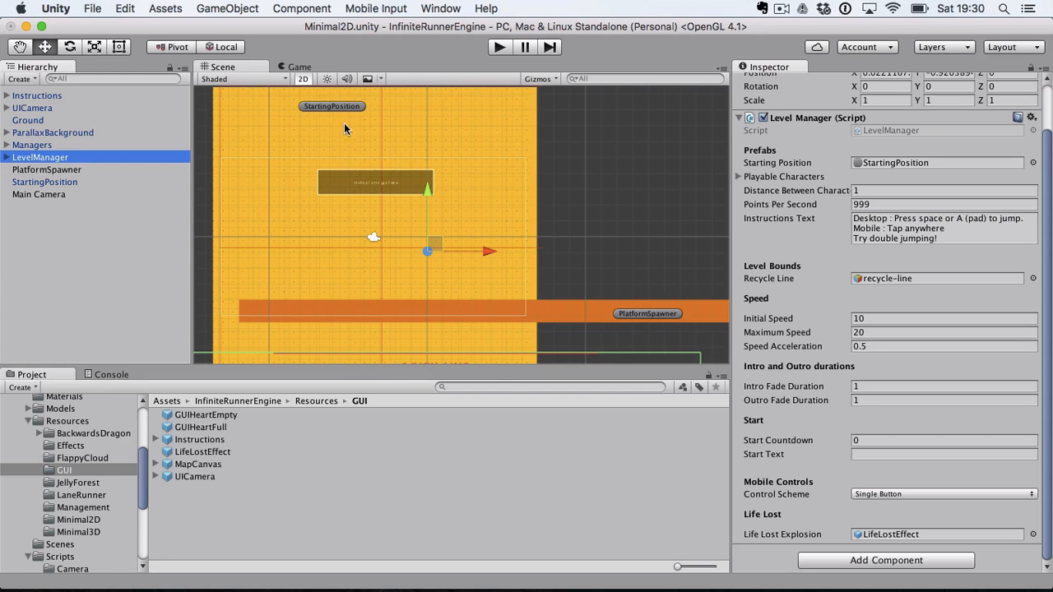
- Inspect the PlatformSpawner's components and the Main Camera's Camera Behavior zoom, follow and bounds settings
click(79, 169)
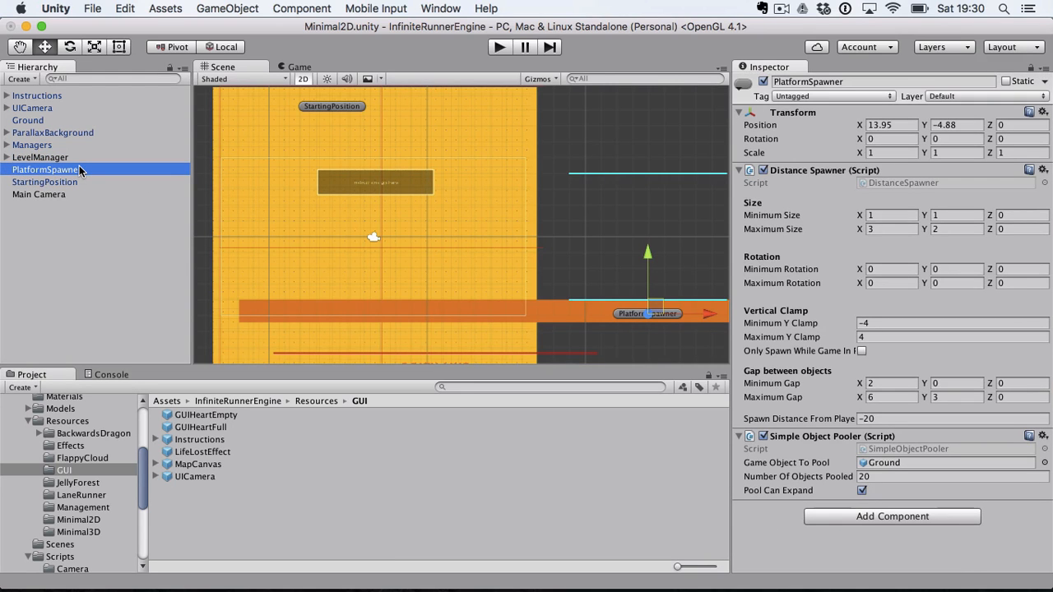
key(Down)
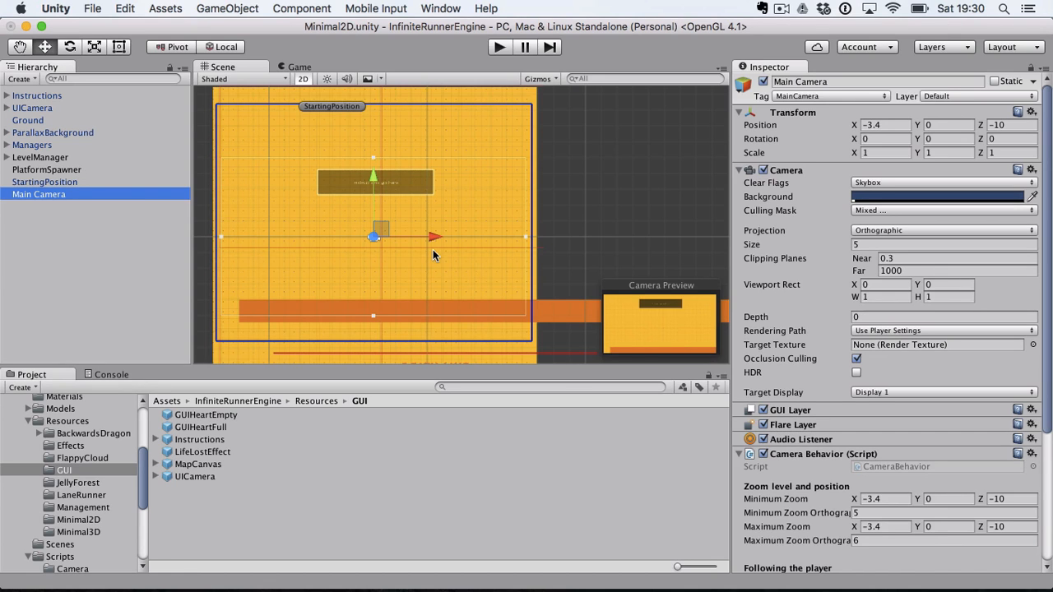
scroll(827, 317, down, 5)
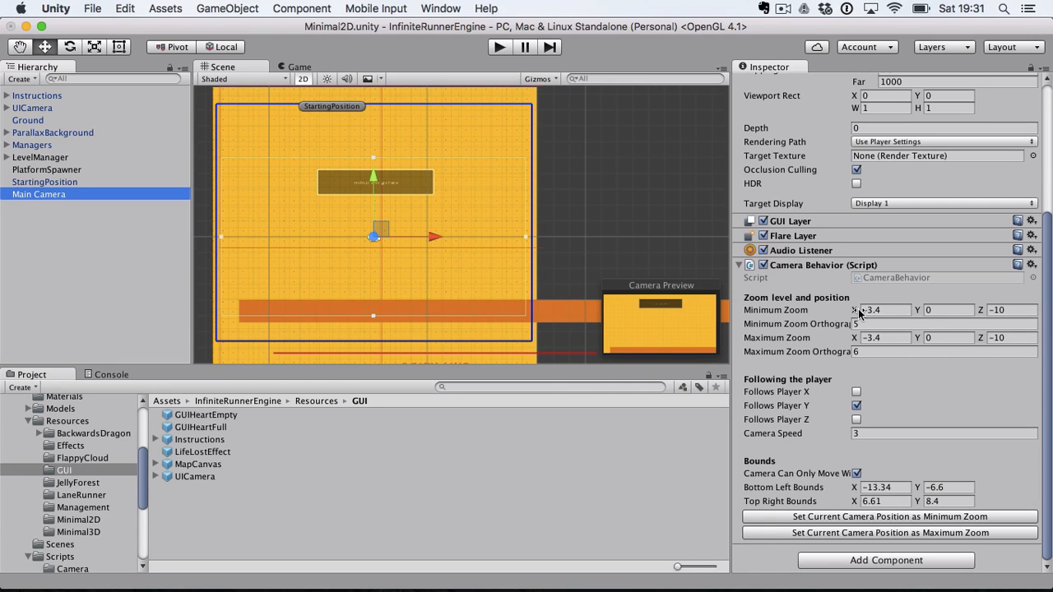
- Try a different Minimum Zoom X value for the Main Camera and undo the change
drag(859, 312, 839, 311)
key(super+z)
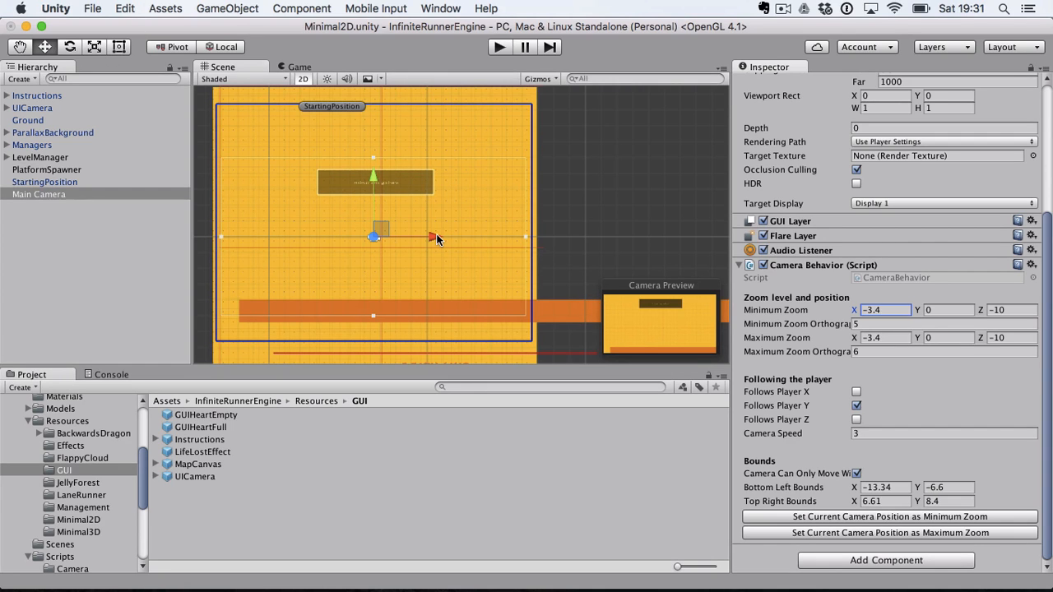
- Move the Main Camera horizontally to X 1.6 and set its orthographic Size to 10
drag(437, 236, 520, 229)
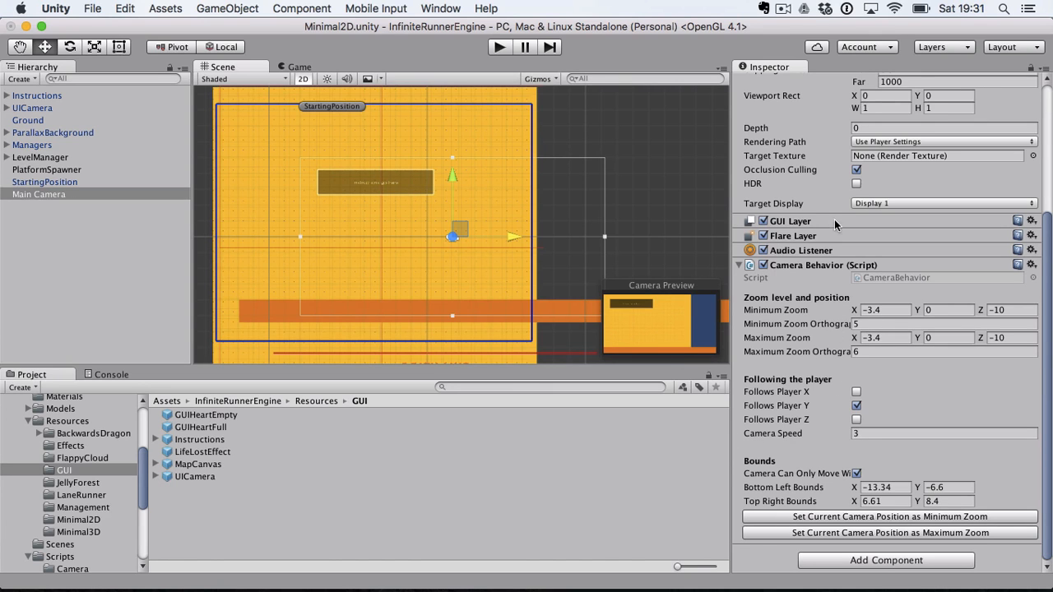
scroll(838, 227, up, 5)
click(870, 245)
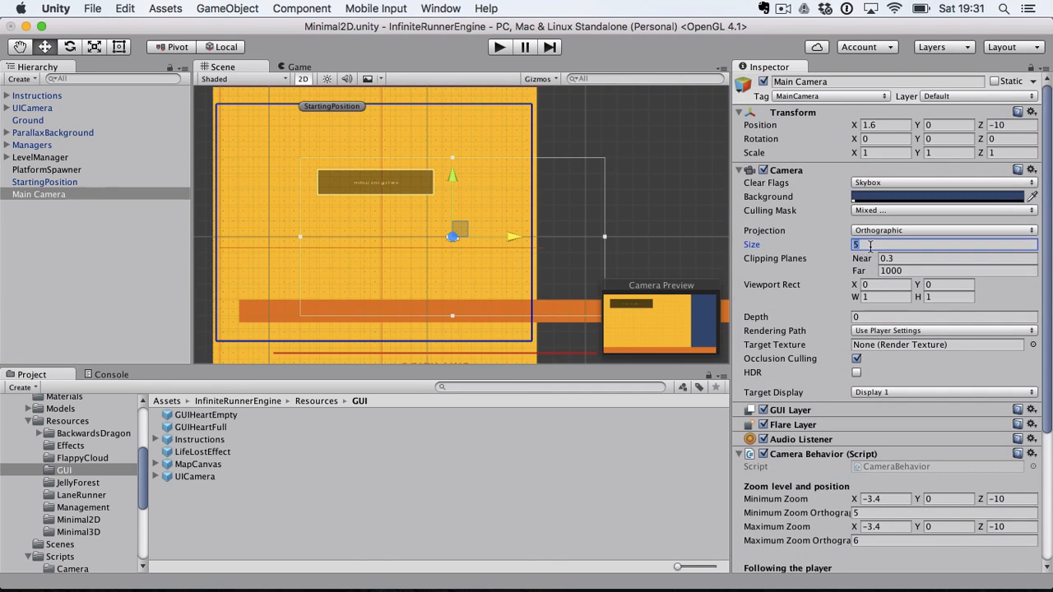
text(10)
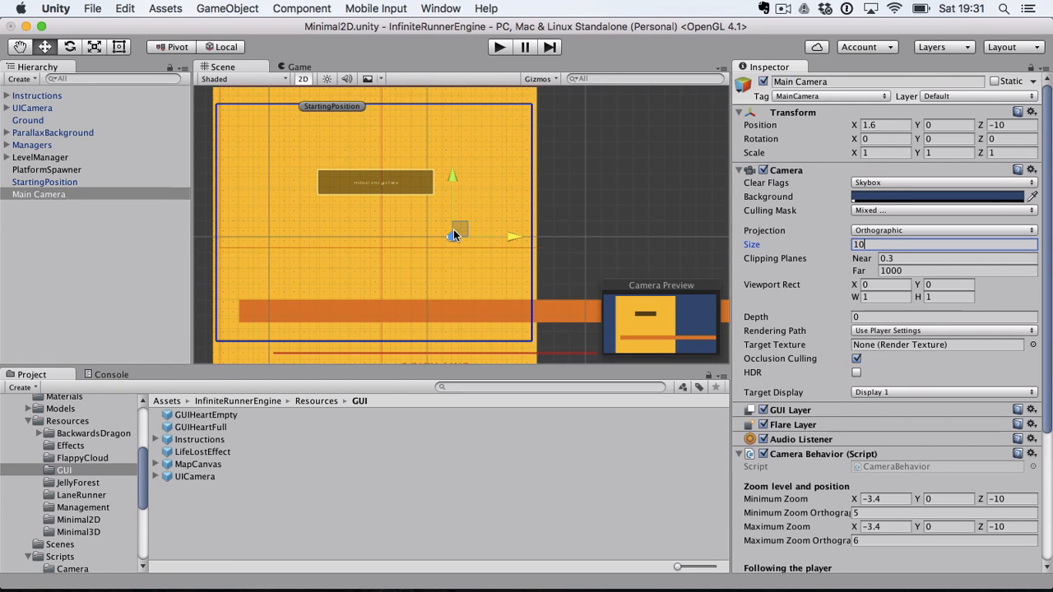
- Move the Main Camera to about X 3.61, Y 0.69 and store its current position as the minimum zoom
drag(458, 229, 491, 219)
scroll(921, 479, down, 5)
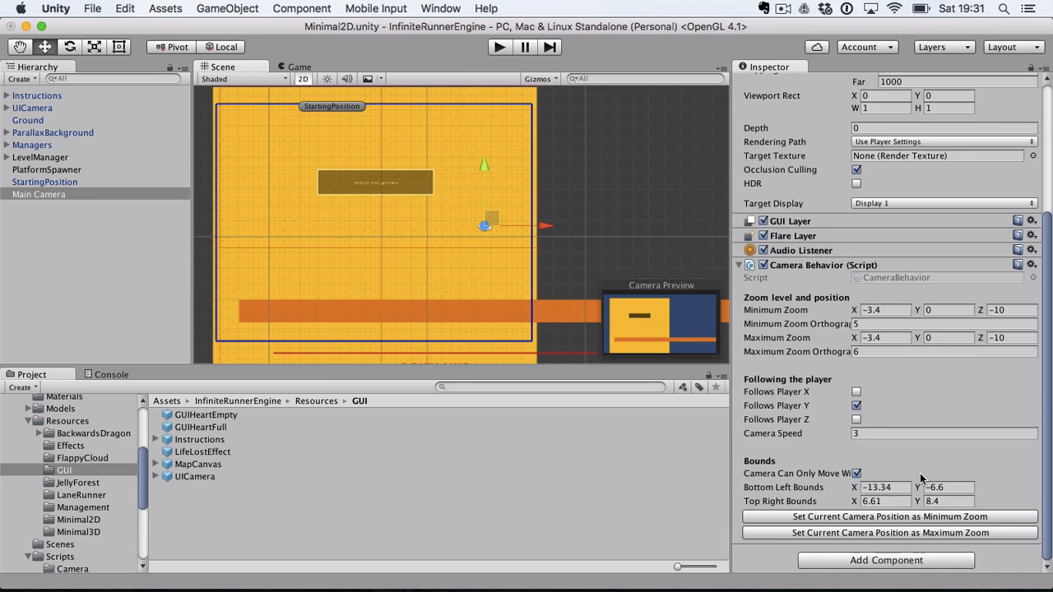
click(841, 519)
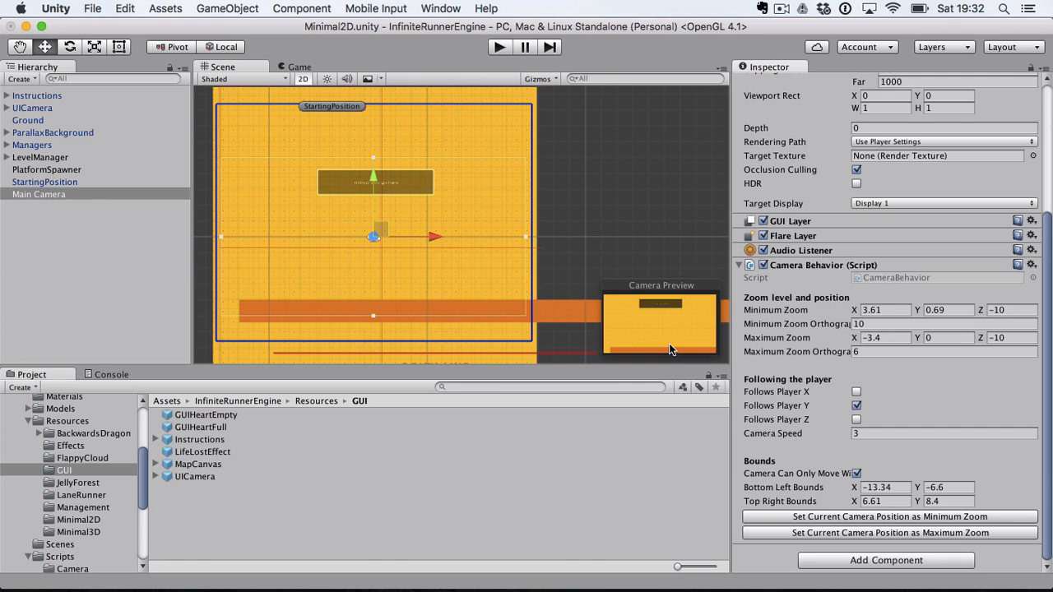
- Enlarge the camera bounds to about -17.79, -7.2 for Bottom Left and 14.4, 8.85 for Top Right
click(852, 489)
click(854, 502)
text(13.6)
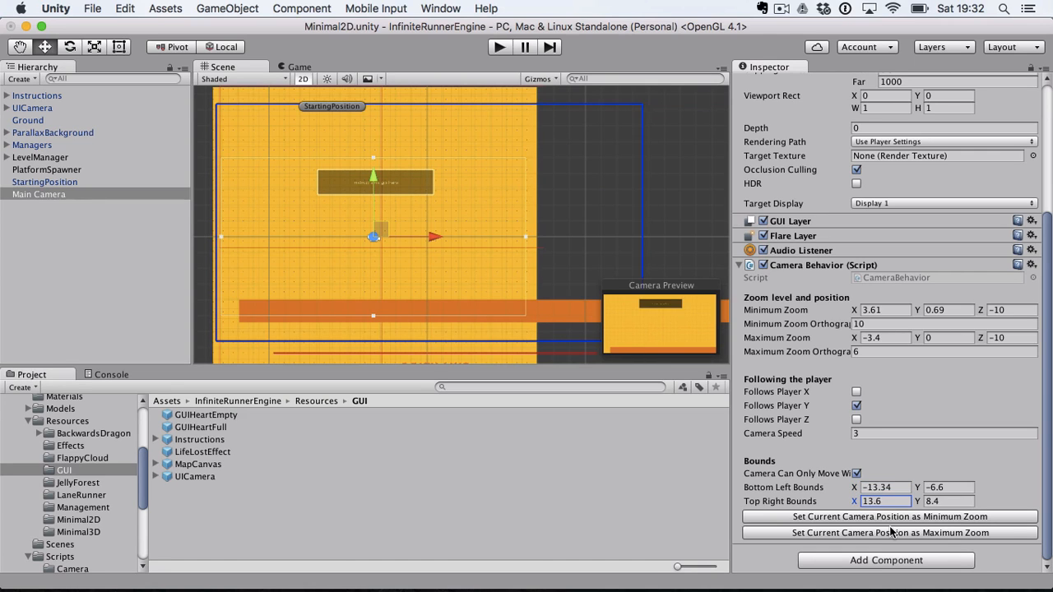
drag(891, 528, 896, 529)
drag(853, 486, 802, 487)
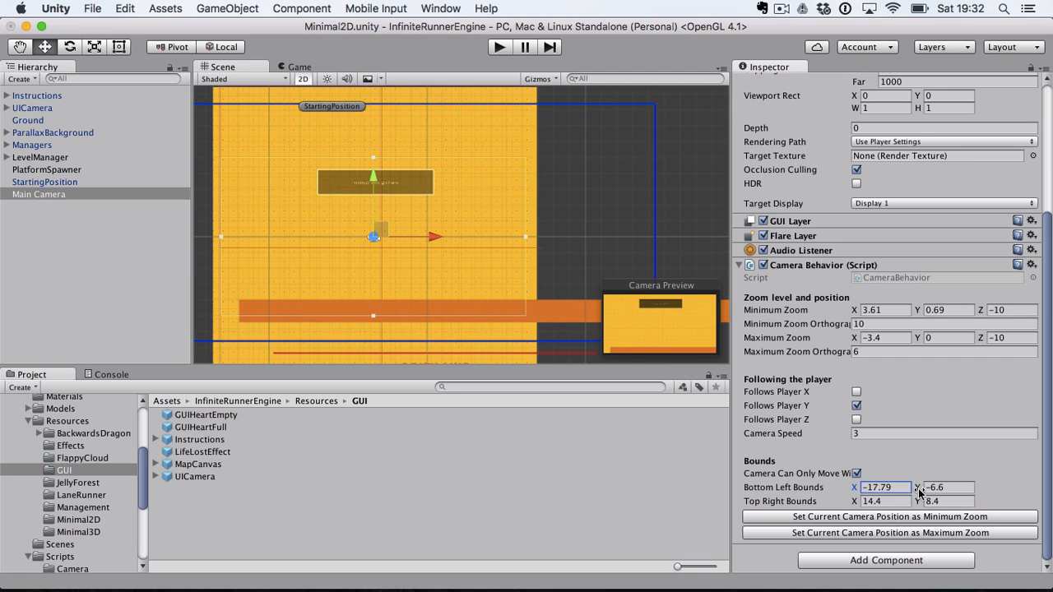
mouse_move(920, 492)
mouse_down()
mouse_move(905, 487)
mouse_move(940, 498)
mouse_move(924, 490)
mouse_up()
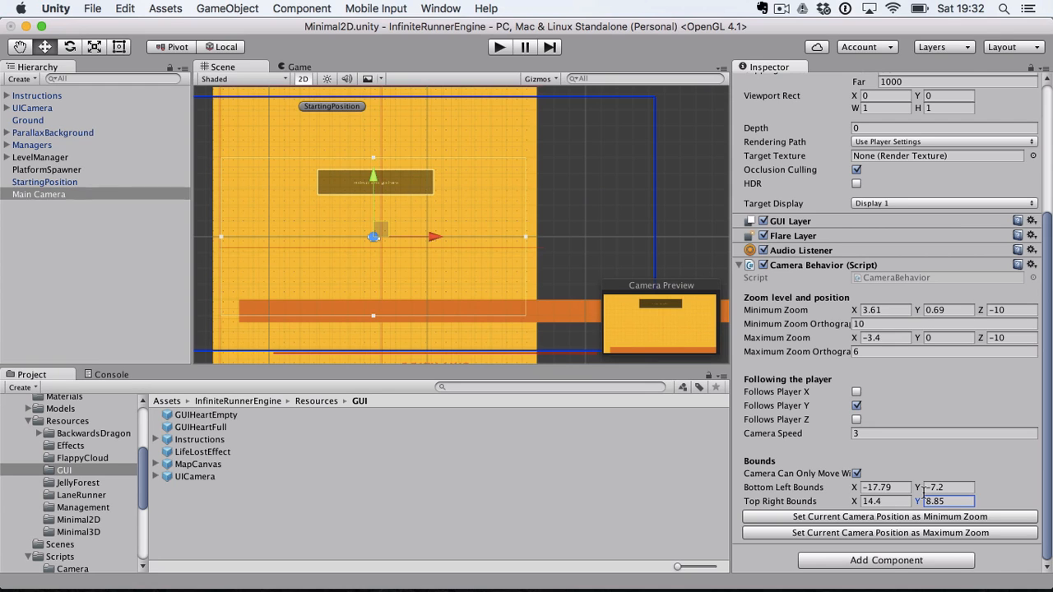
- Undo the camera bounds changes and deselect the Main Camera
key(super+z)
key(super+z)
key(super+z)
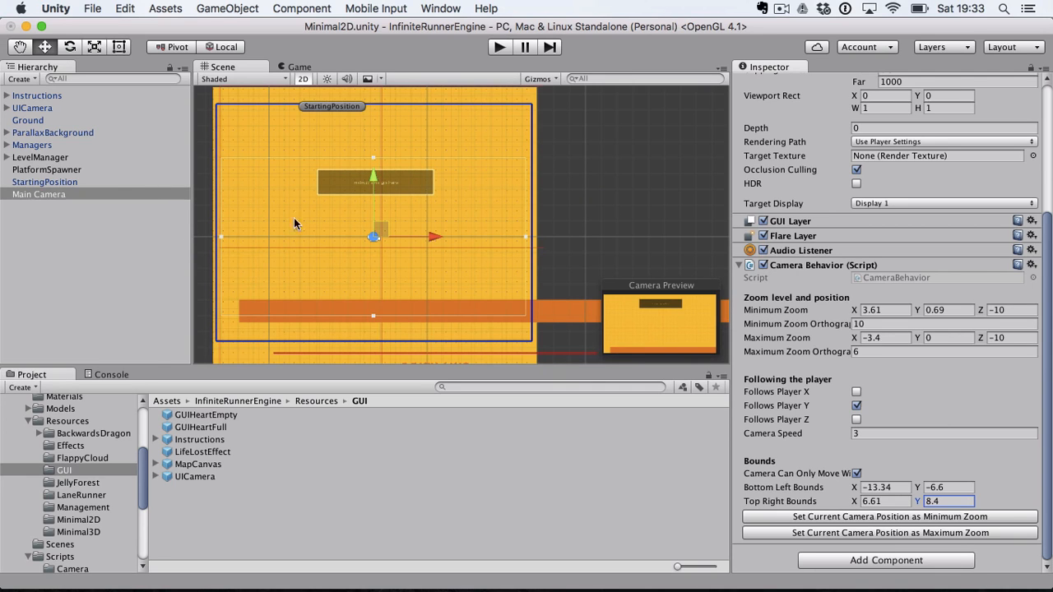
click(579, 193)
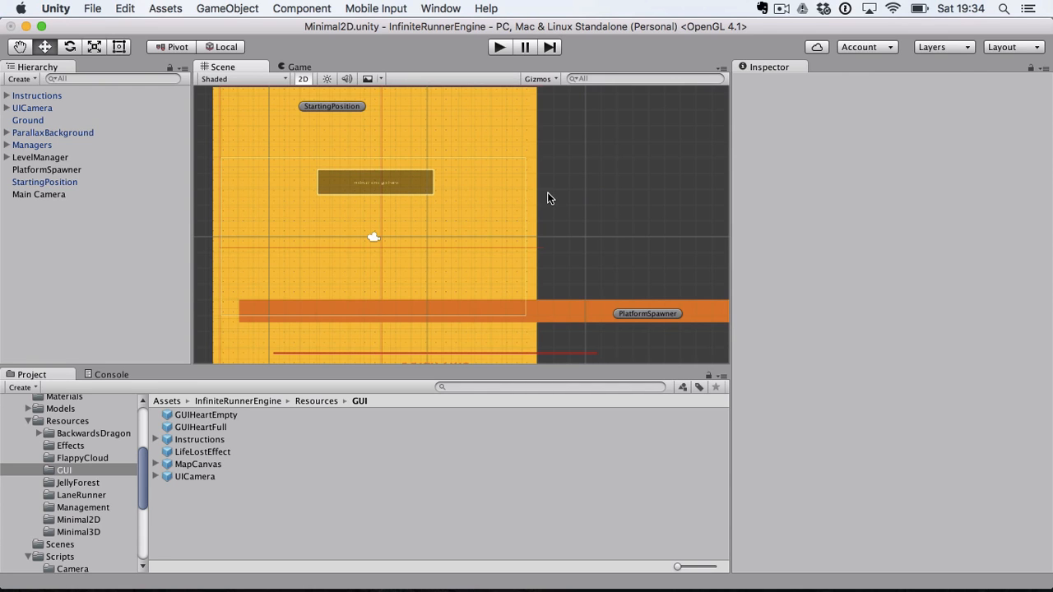
- Play-test the Minimal2D scene, observing the moving platforms in both the Game and Scene views, and stop the playback
click(499, 48)
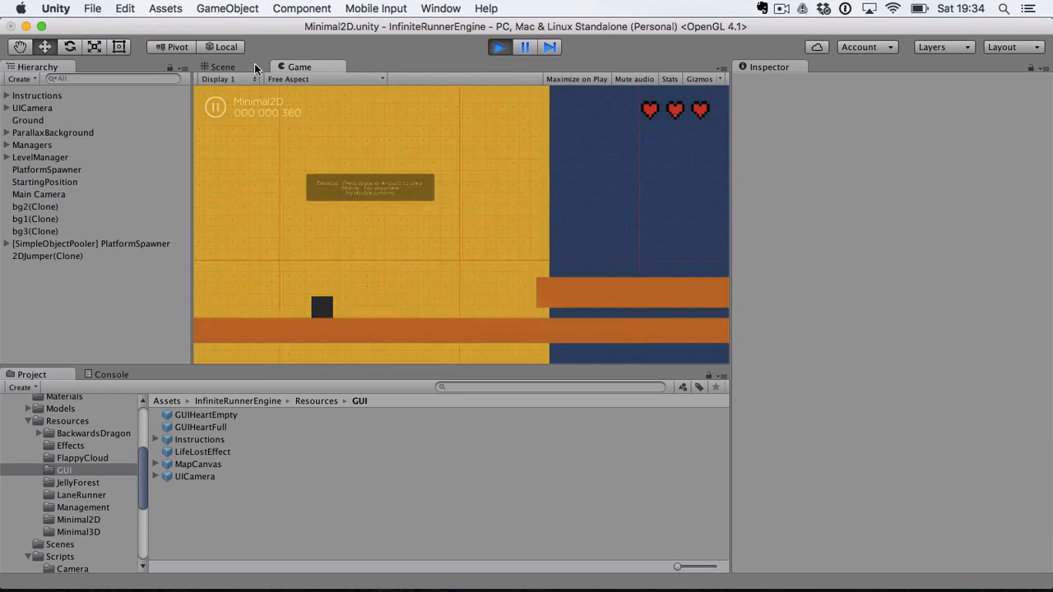
click(247, 65)
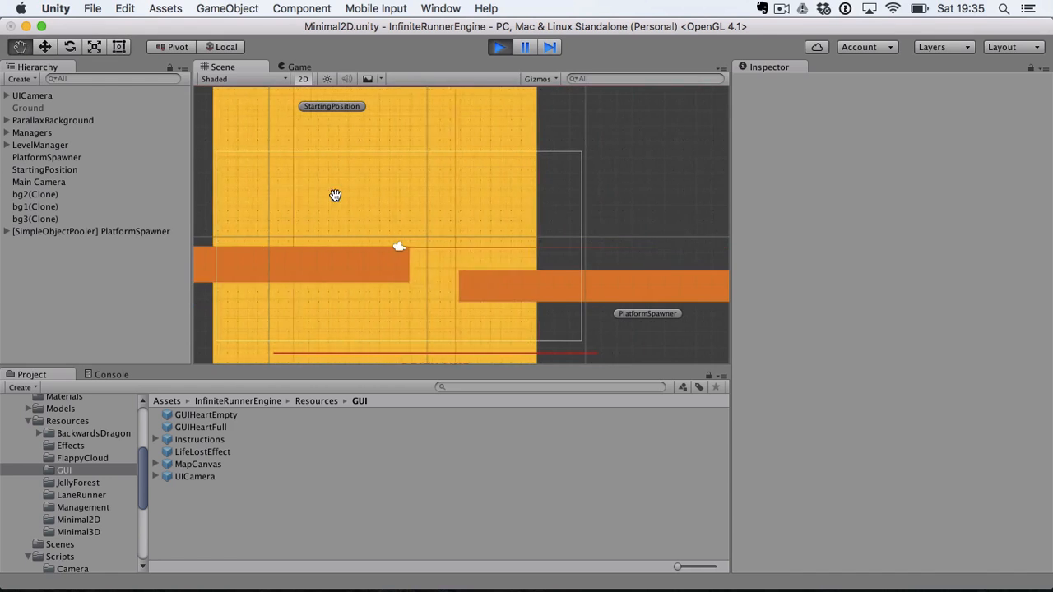
middle_drag(337, 195, 510, 164)
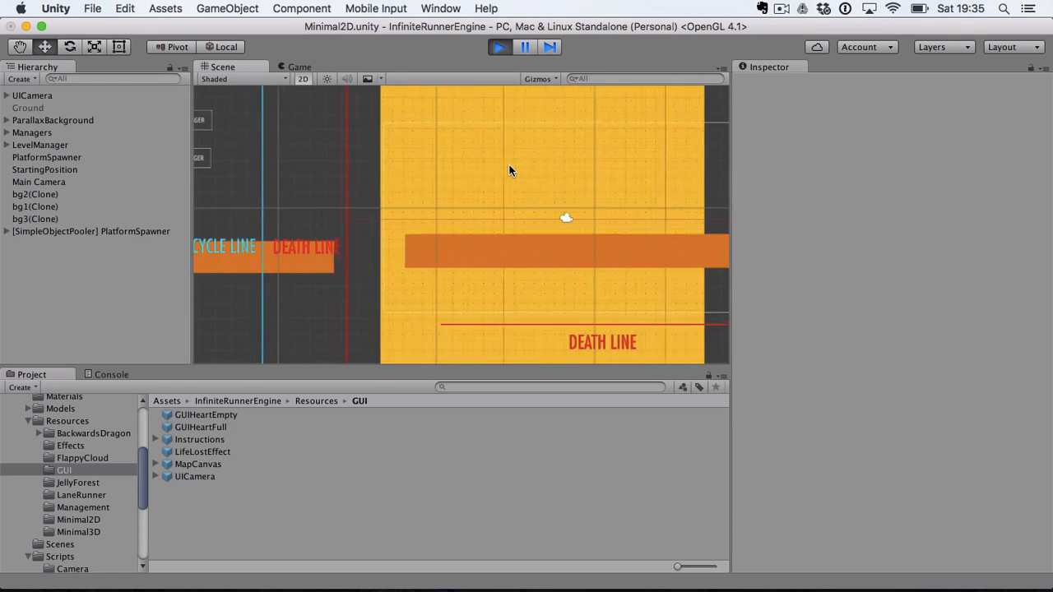
scroll(510, 170, down, 5)
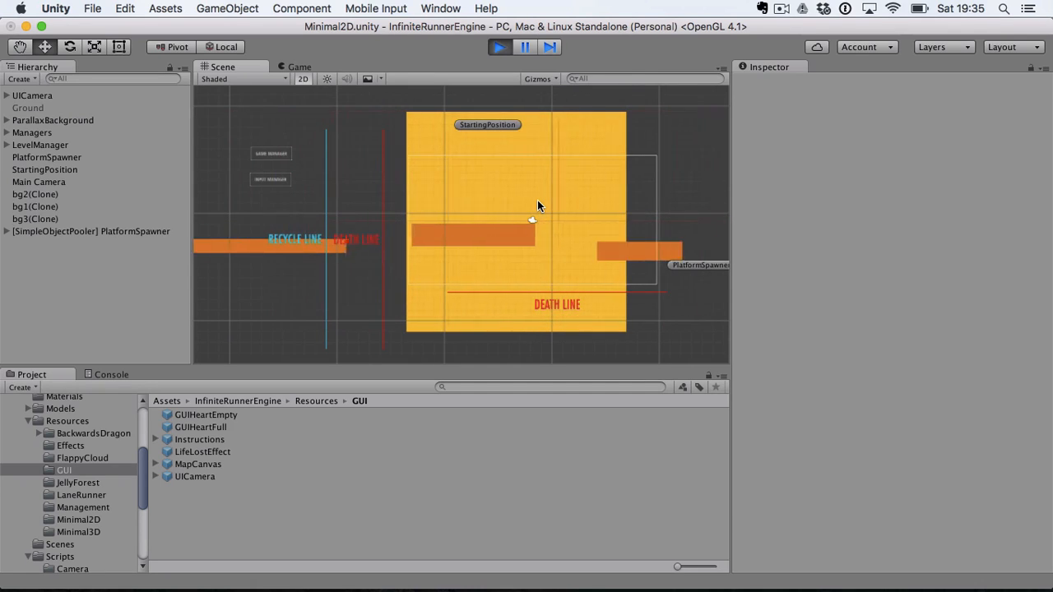
click(286, 67)
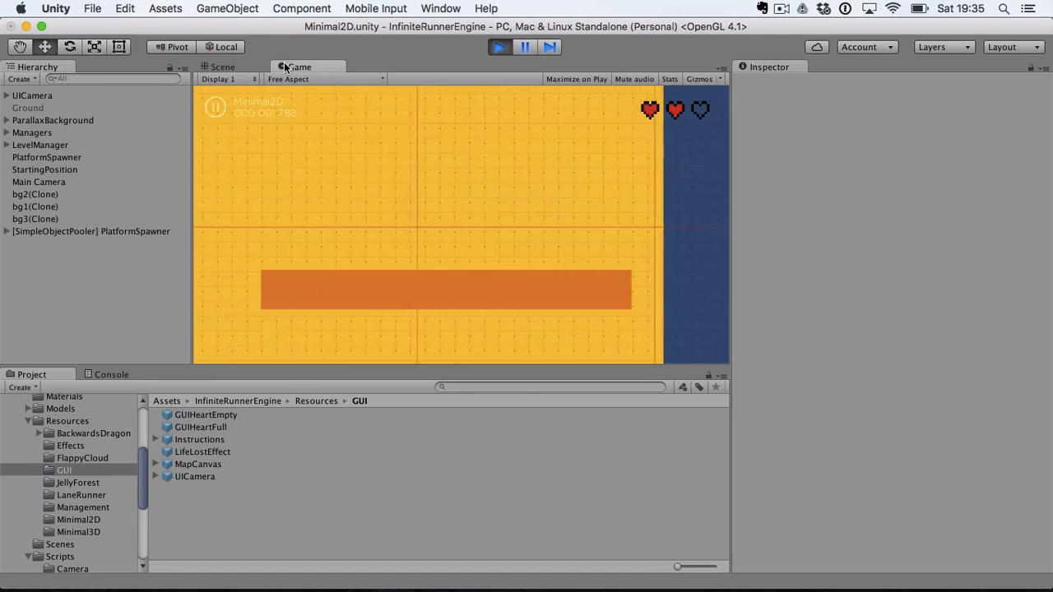
click(241, 70)
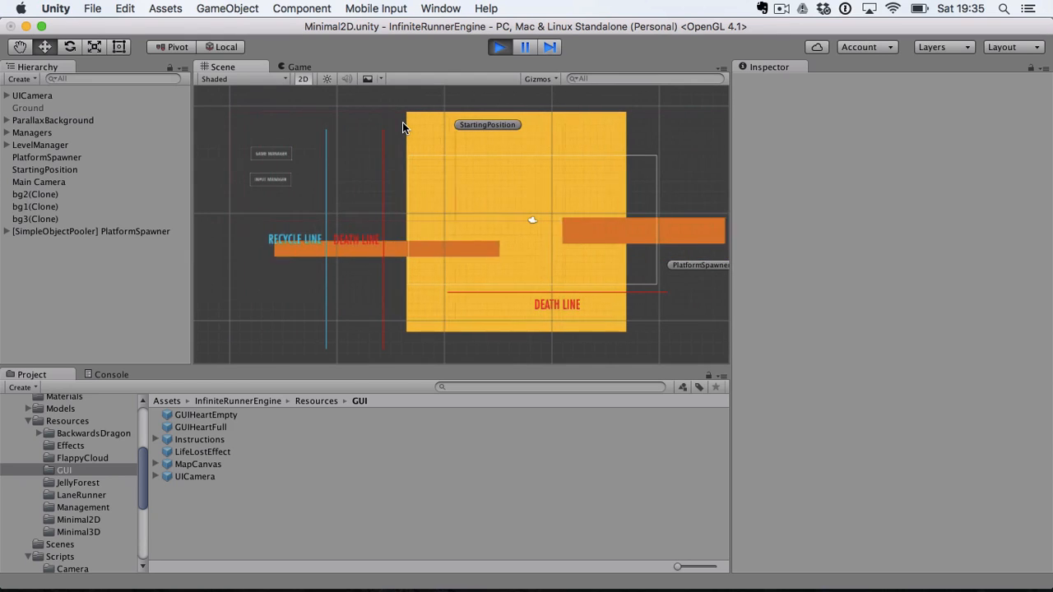
click(498, 49)
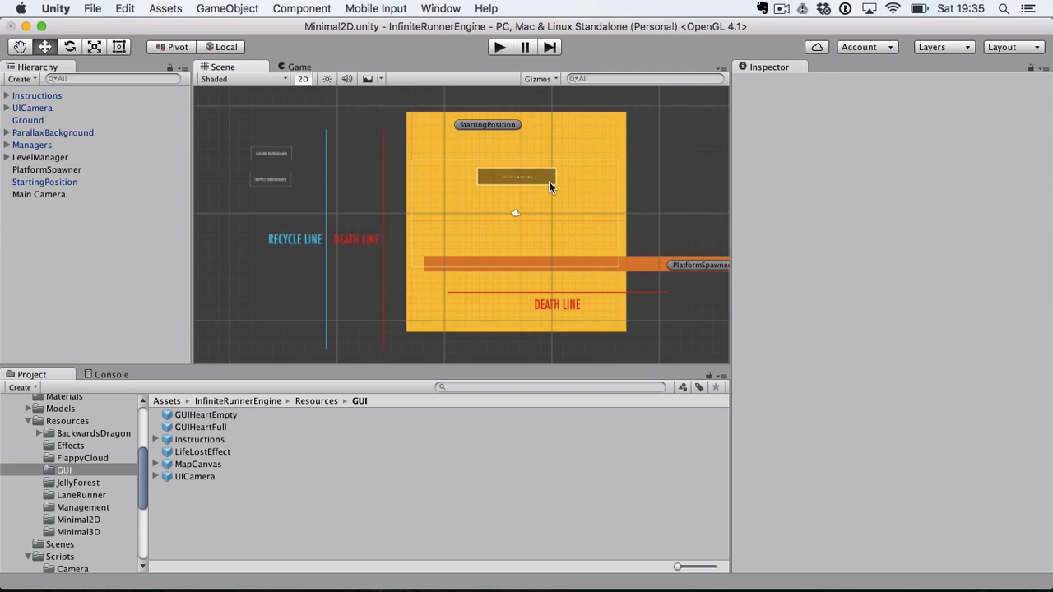
- Select the Ground platform and review its components down to the Moving Object script's Speed setting
click(639, 257)
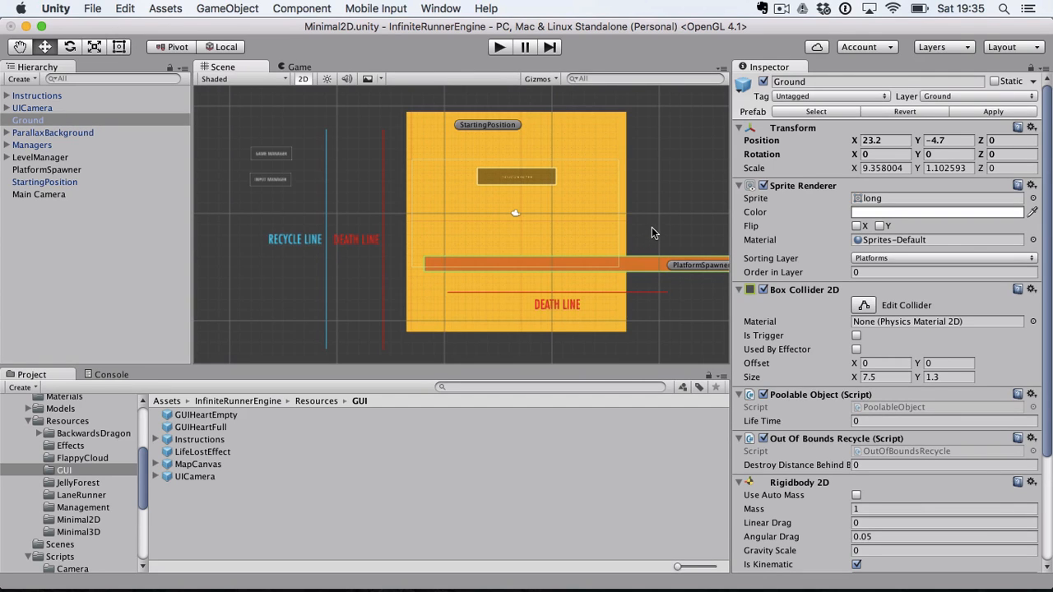
middle_drag(652, 227, 552, 221)
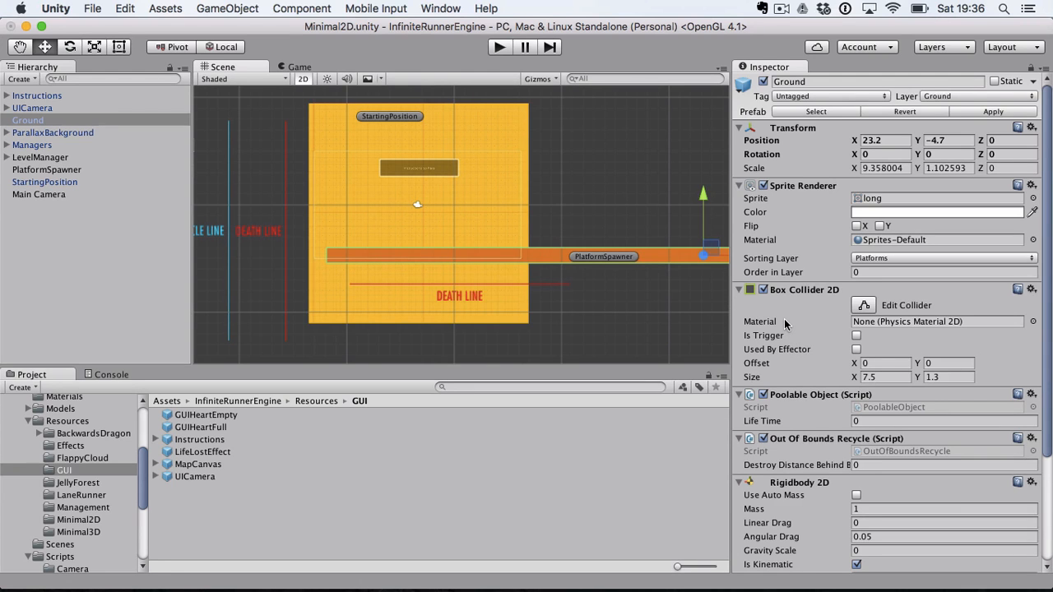
scroll(784, 323, down, 5)
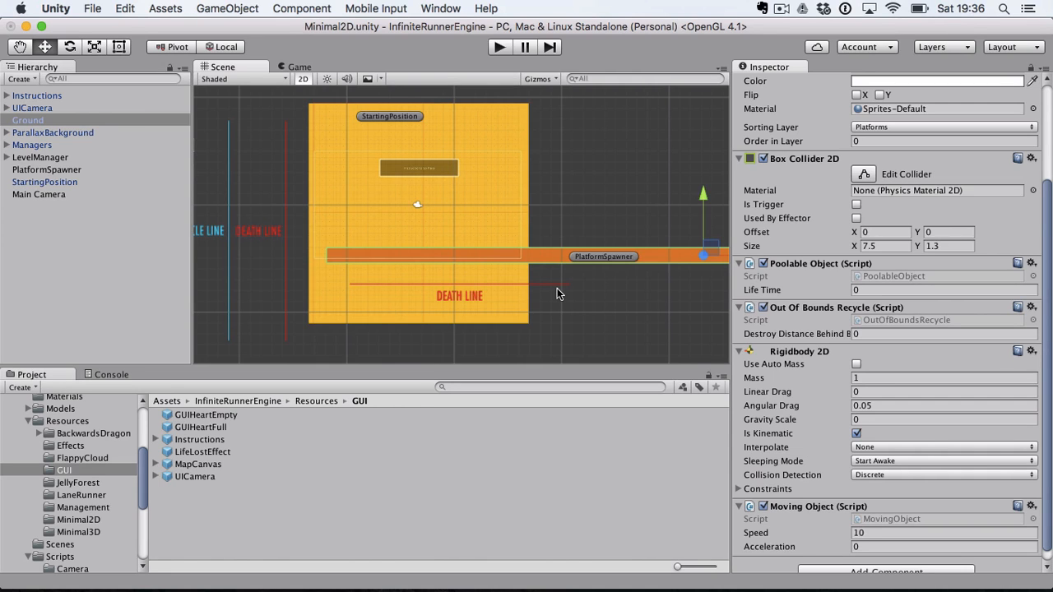
middle_drag(557, 294, 599, 292)
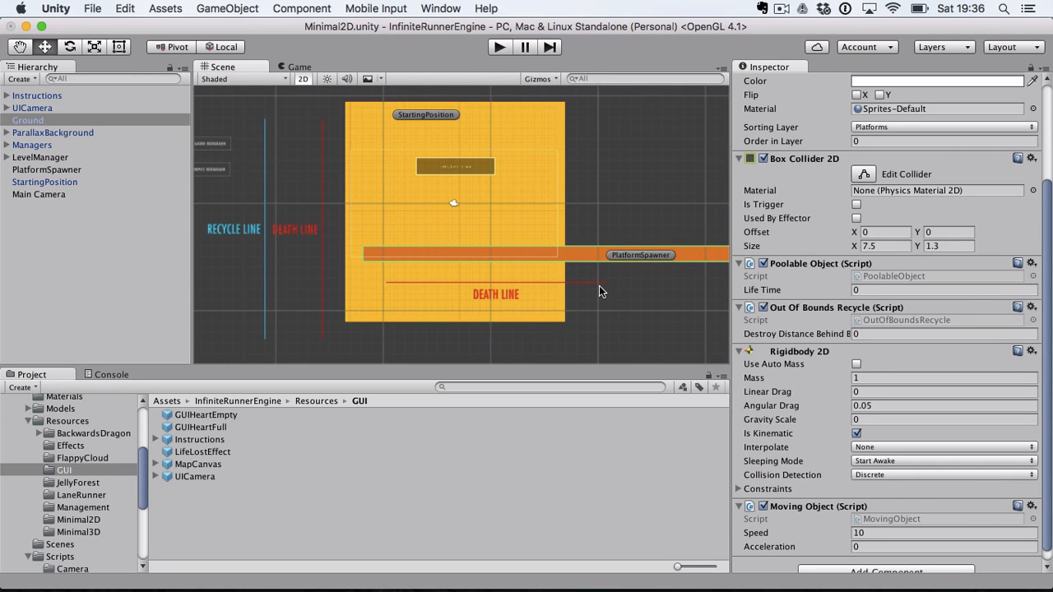
scroll(856, 494, down, 1)
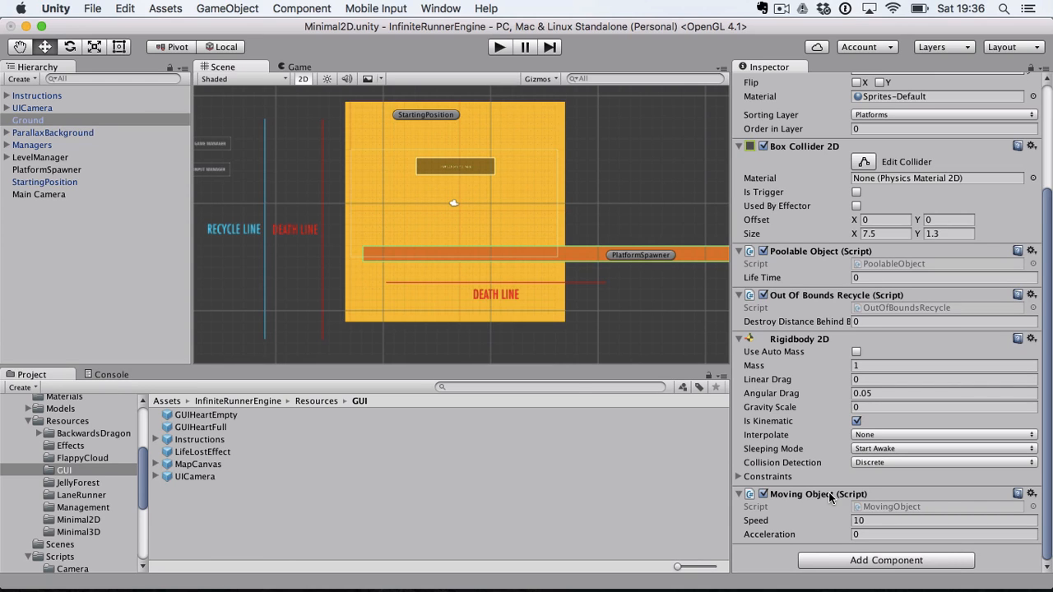
click(908, 519)
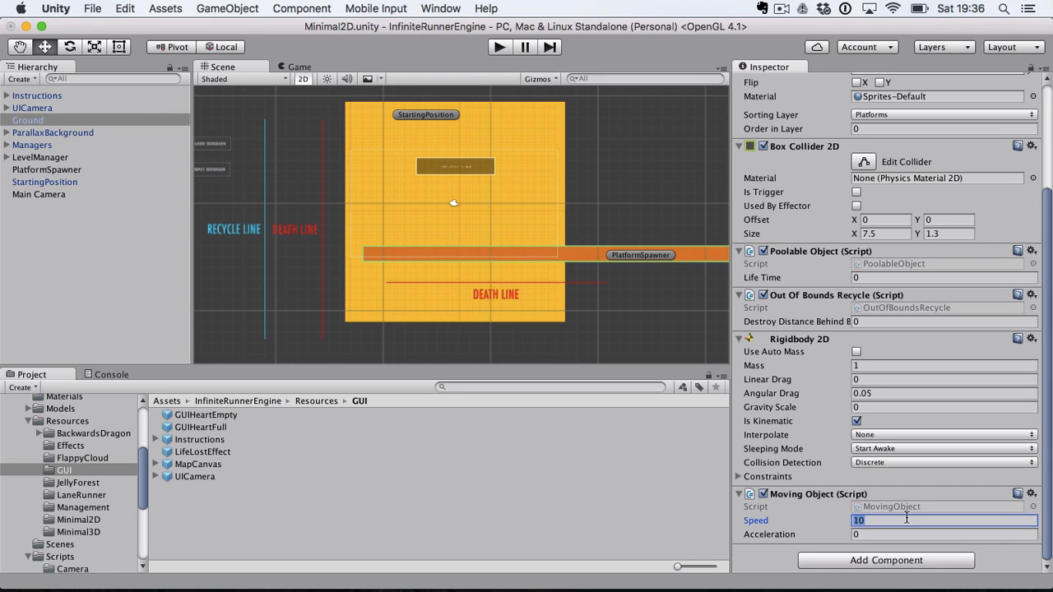
- Open the MovingObject script and examine how FixedUpdate computes the movement using LevelManager.Instance.Speed
double_click(871, 505)
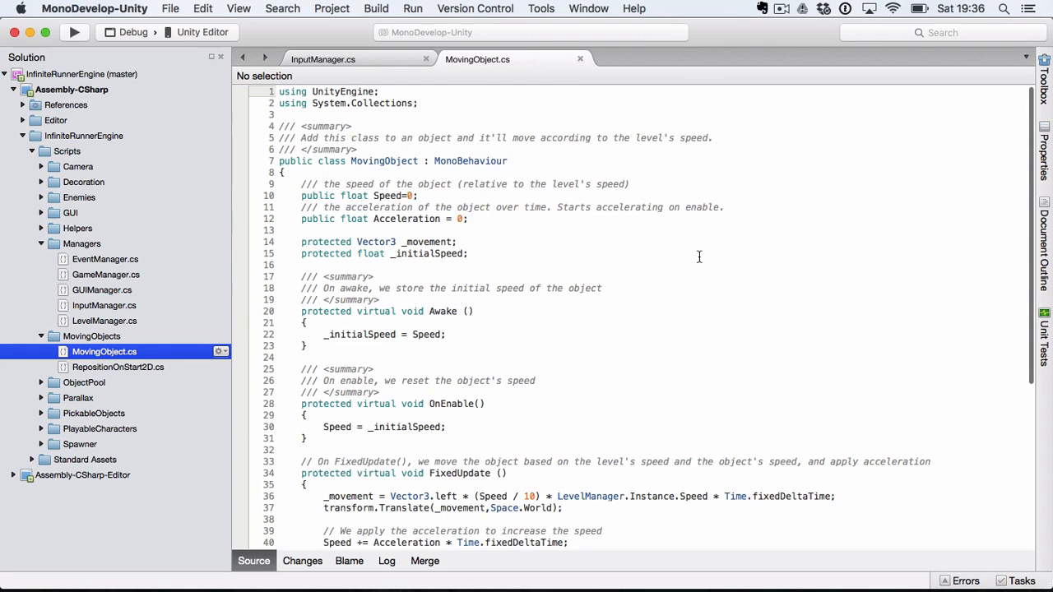
scroll(671, 251, down, 5)
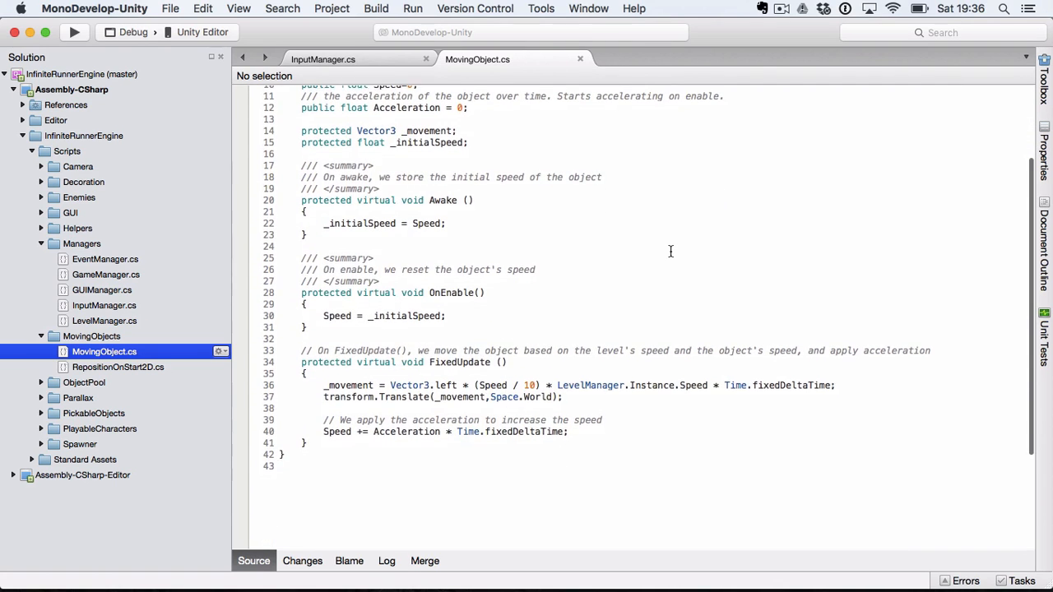
click(458, 363)
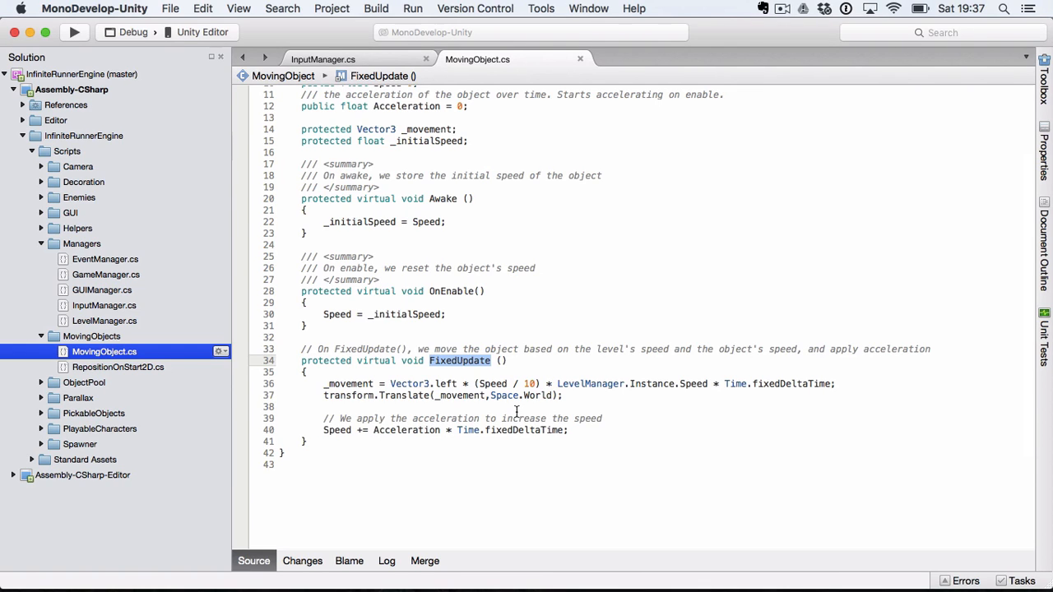
click(601, 385)
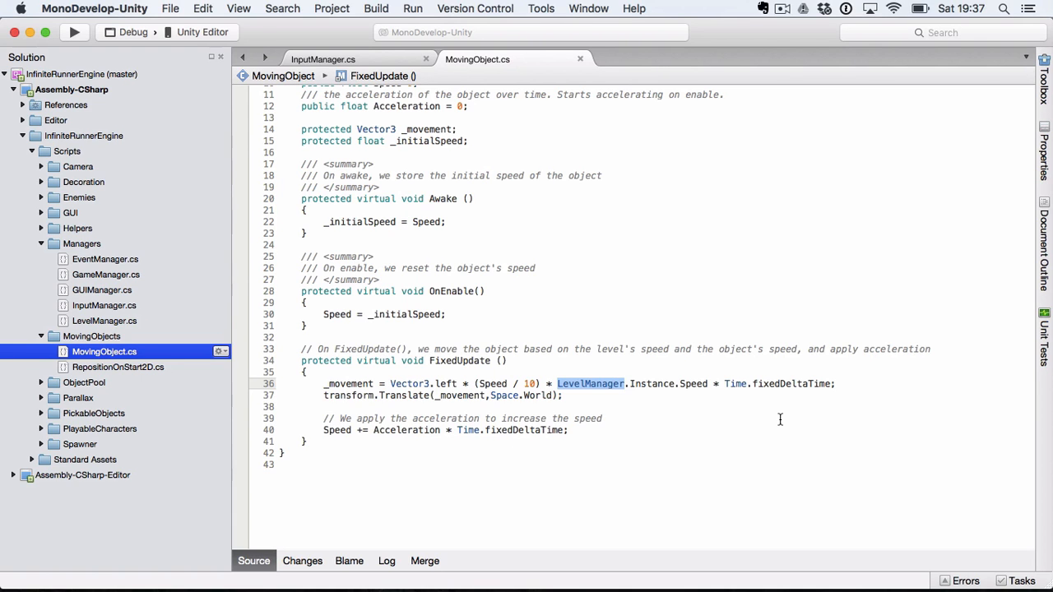
key(alt+shift+Right)
key(alt+shift+Right)
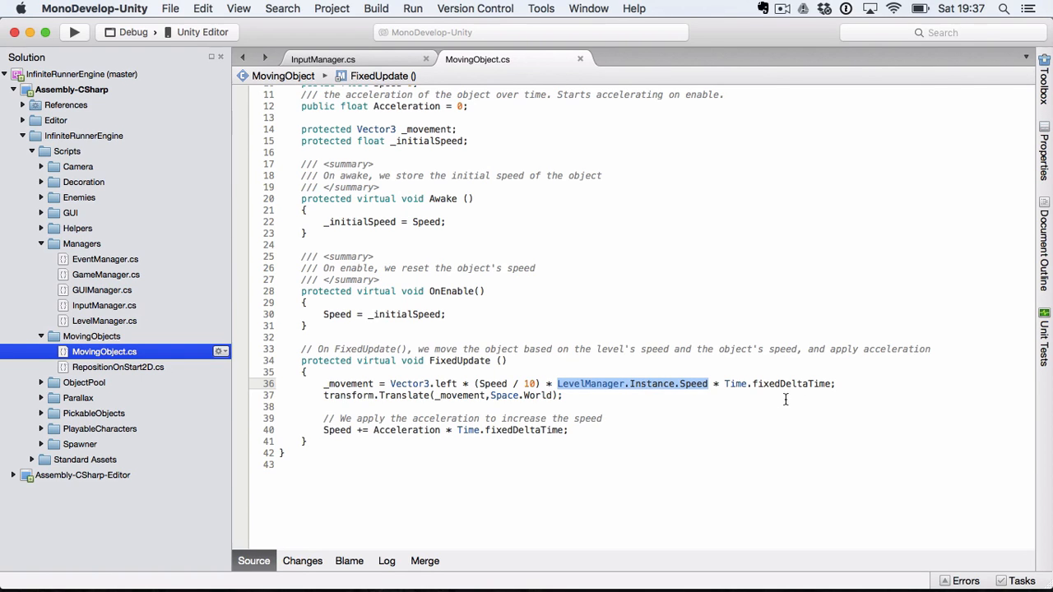
scroll(777, 398, up, 1)
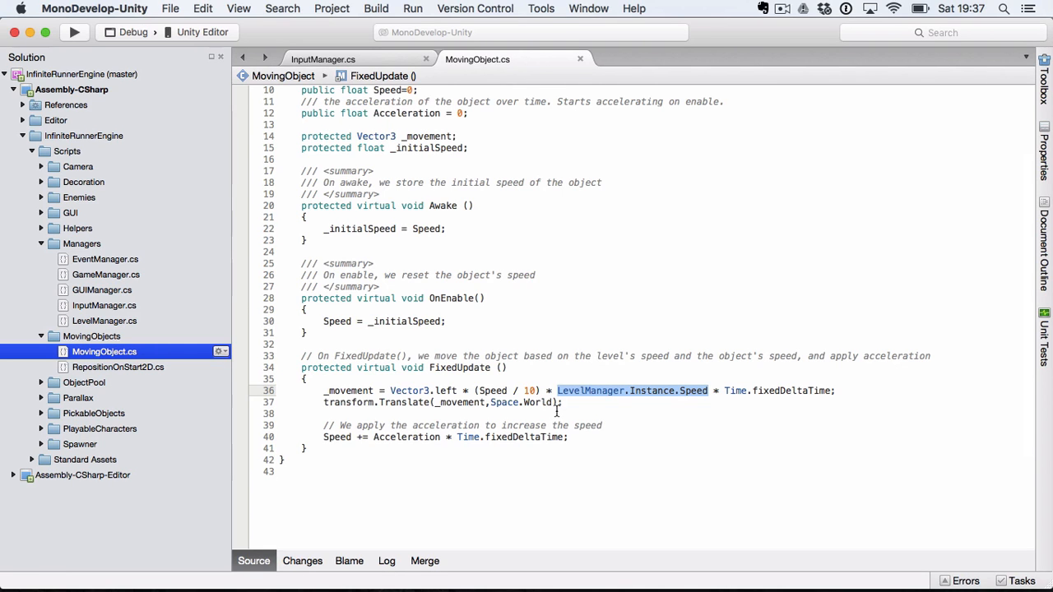
- Switch back to Unity, set the Ground's Moving Object Speed to 1 and Acceleration to 5, and play-test the scene
key(super+Tab)
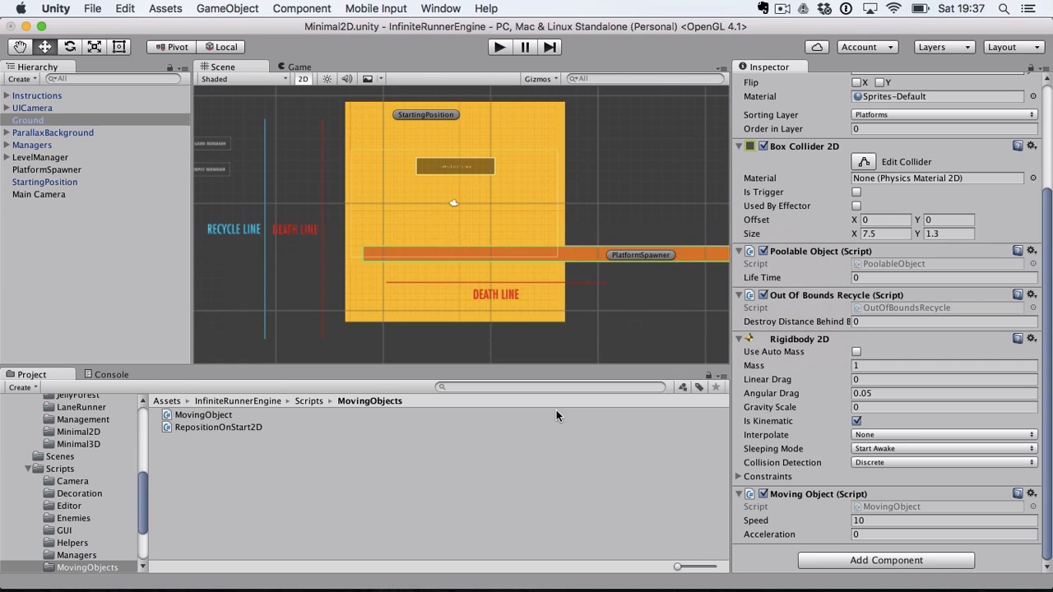
click(872, 534)
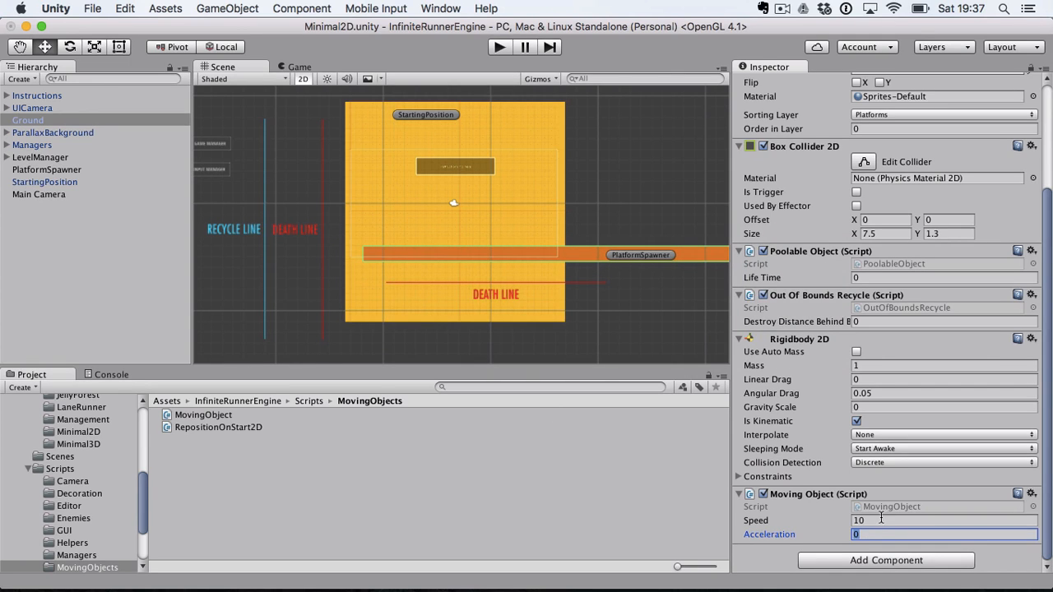
click(873, 521)
text(1)
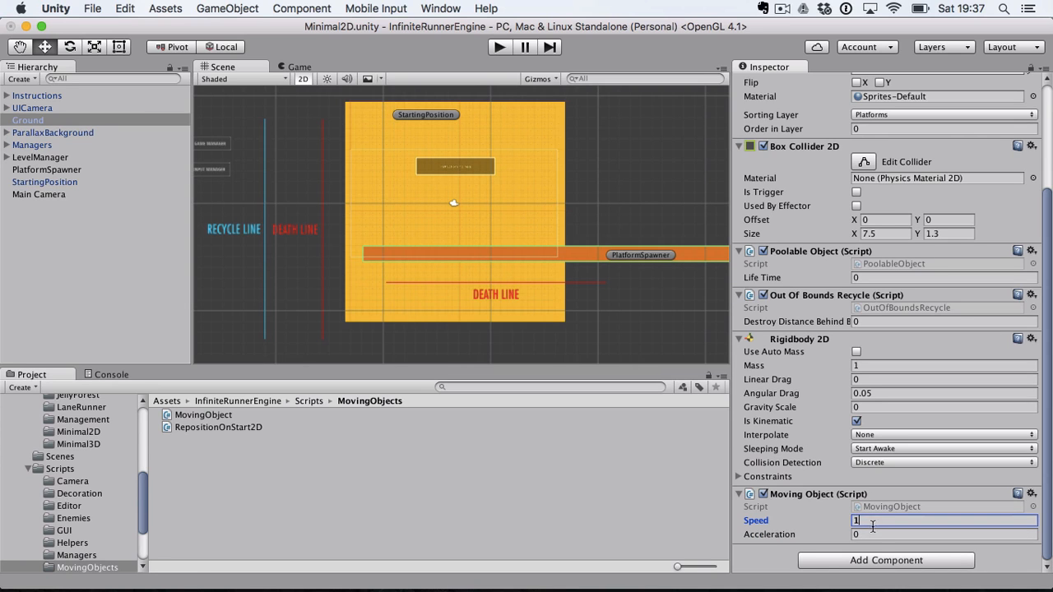
click(876, 534)
text(5)
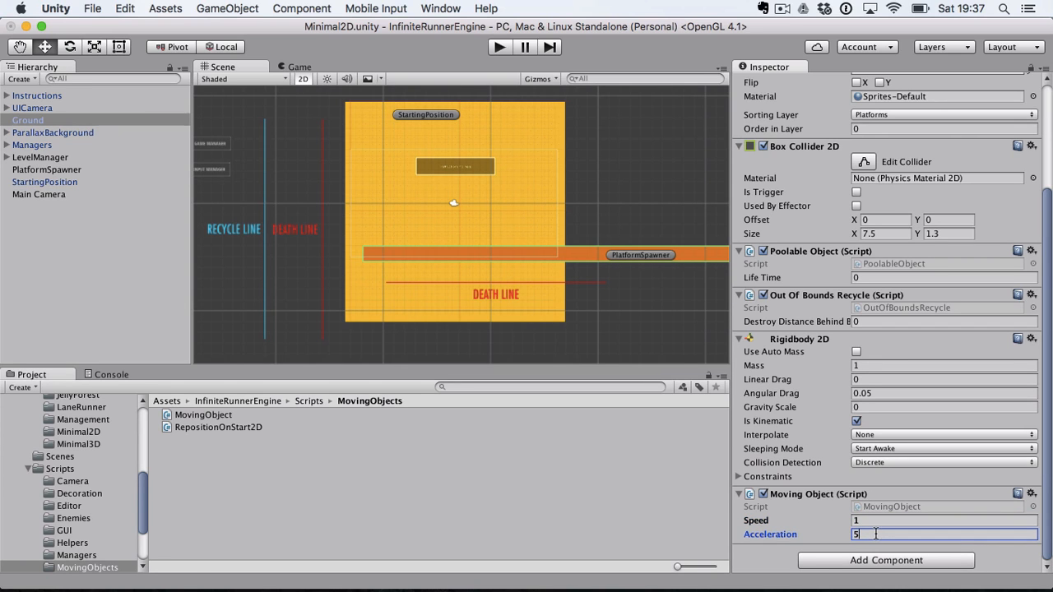
click(499, 46)
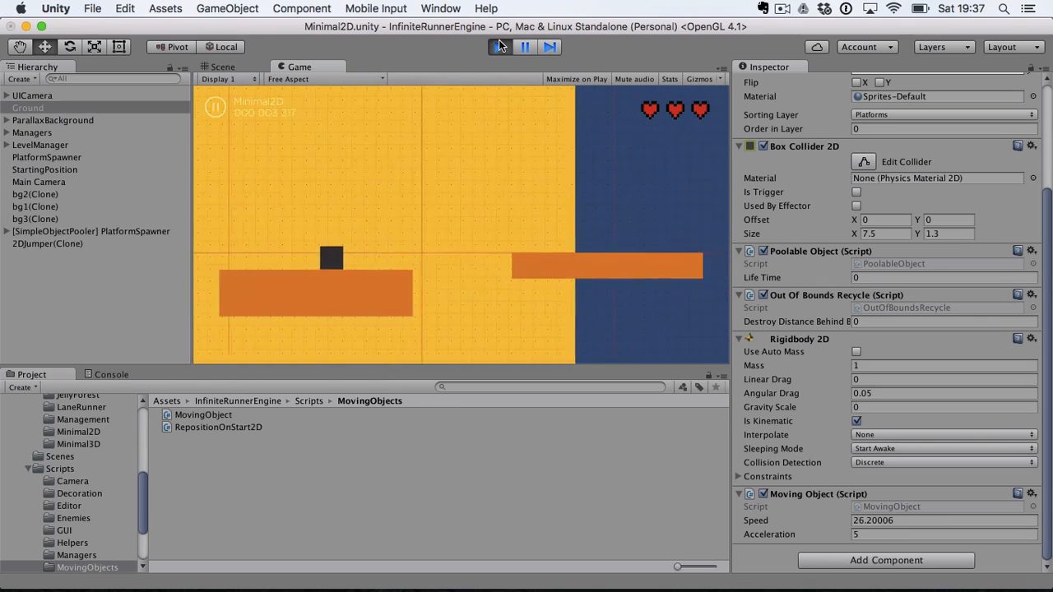
click(500, 47)
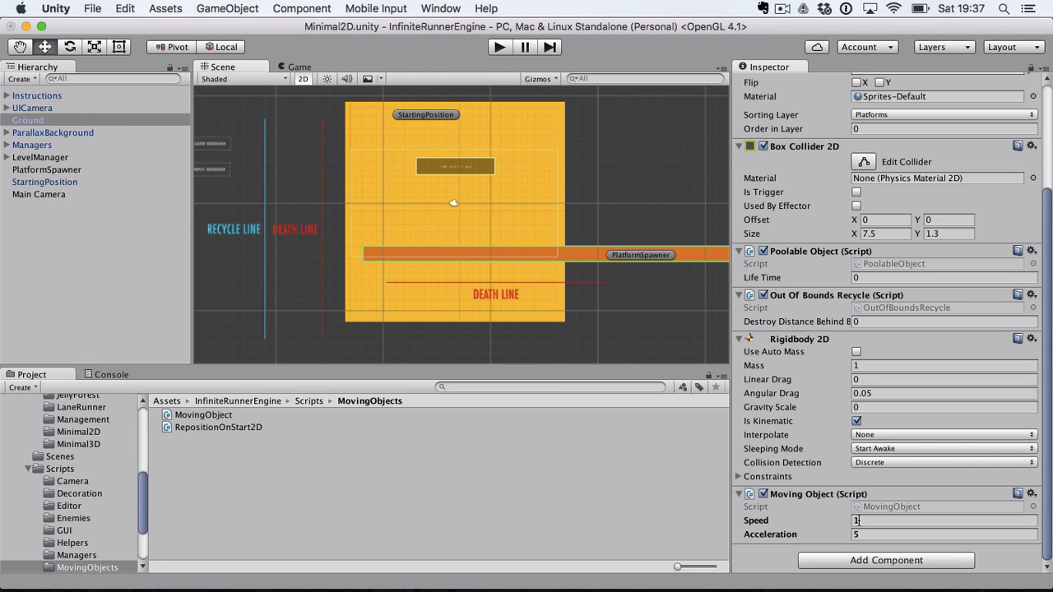
- Restore the Ground's Moving Object Speed to 10 and Acceleration to 0
click(856, 521)
text(10)
key(Tab)
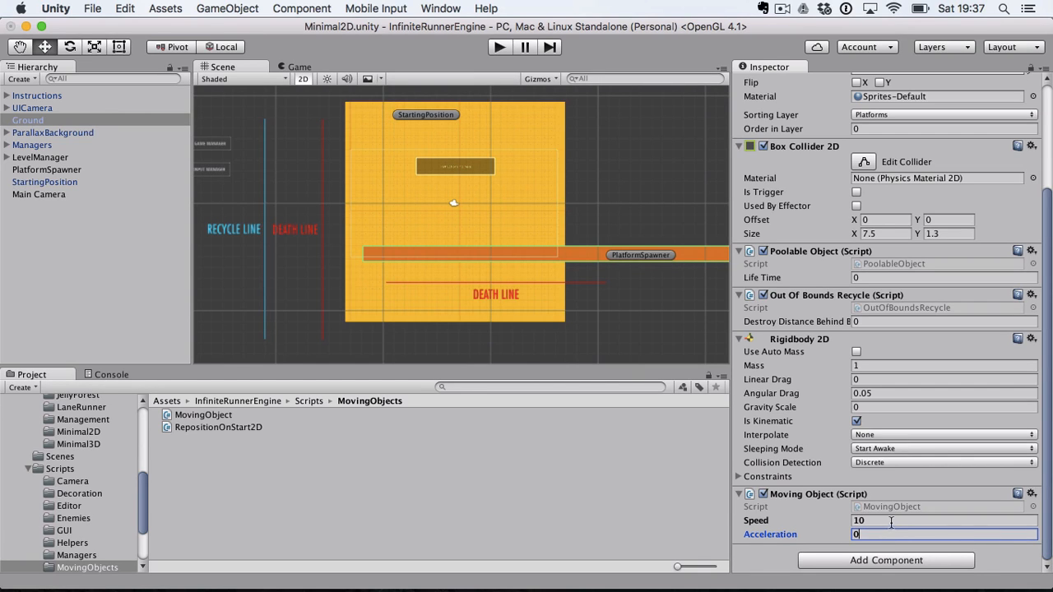
- Set the Ground's Moving Object Speed to 0 and play-test the scene with a double jump
click(891, 521)
text(0)
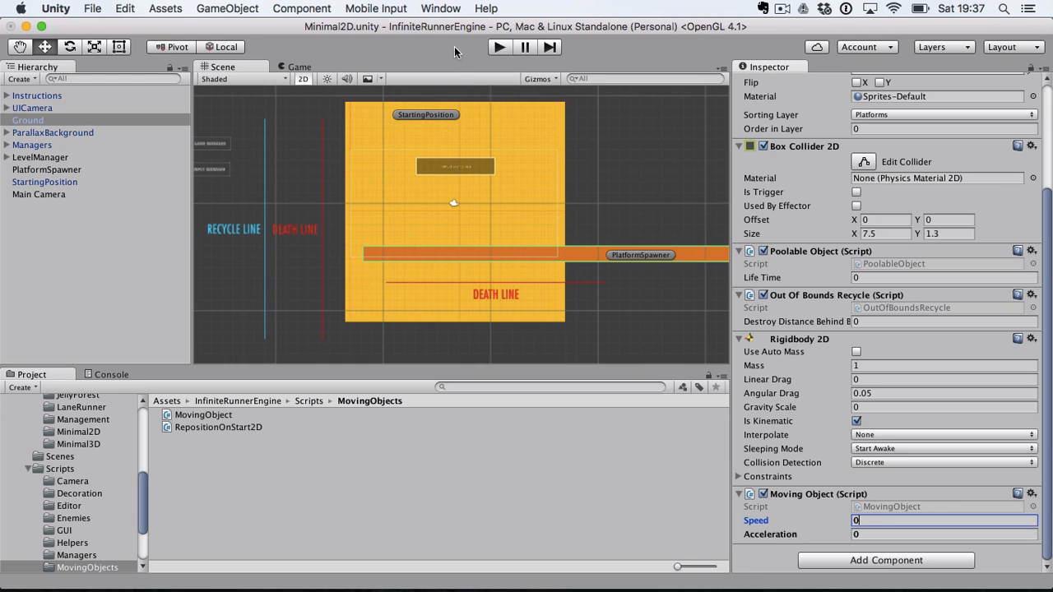
click(497, 48)
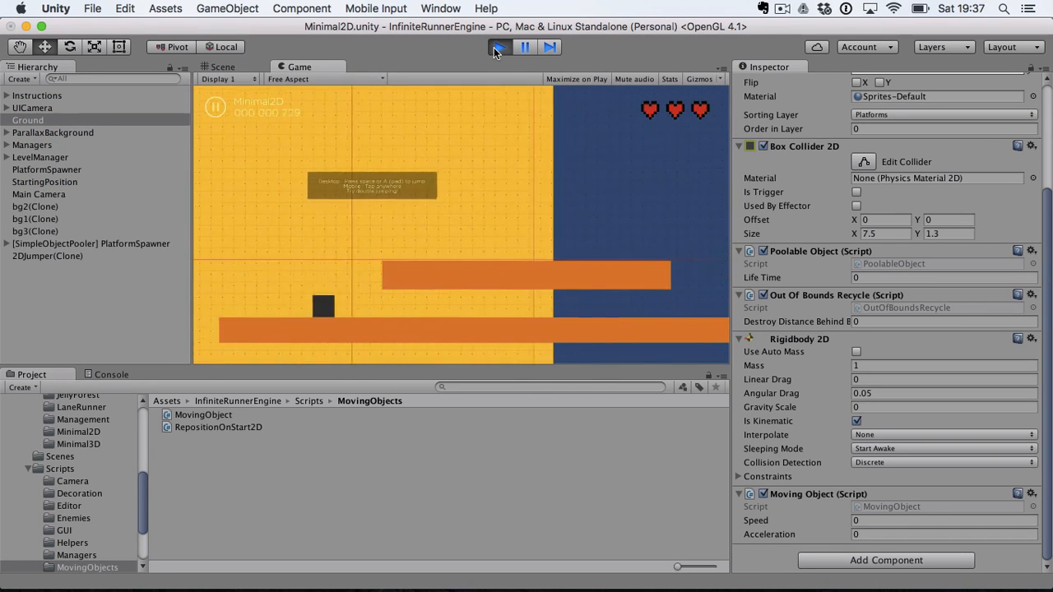
key(space)
key(space)
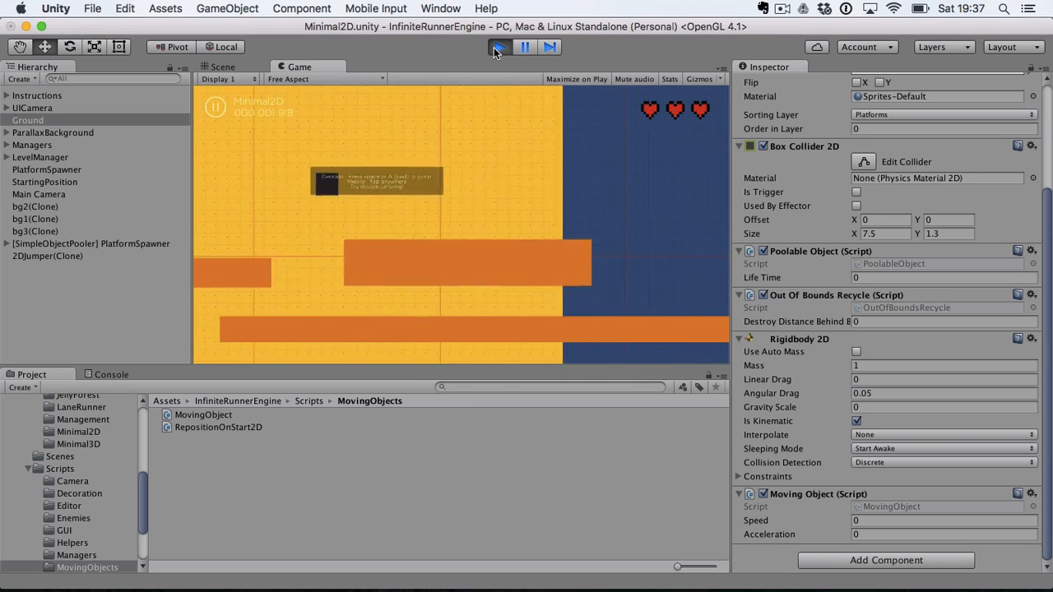
click(497, 47)
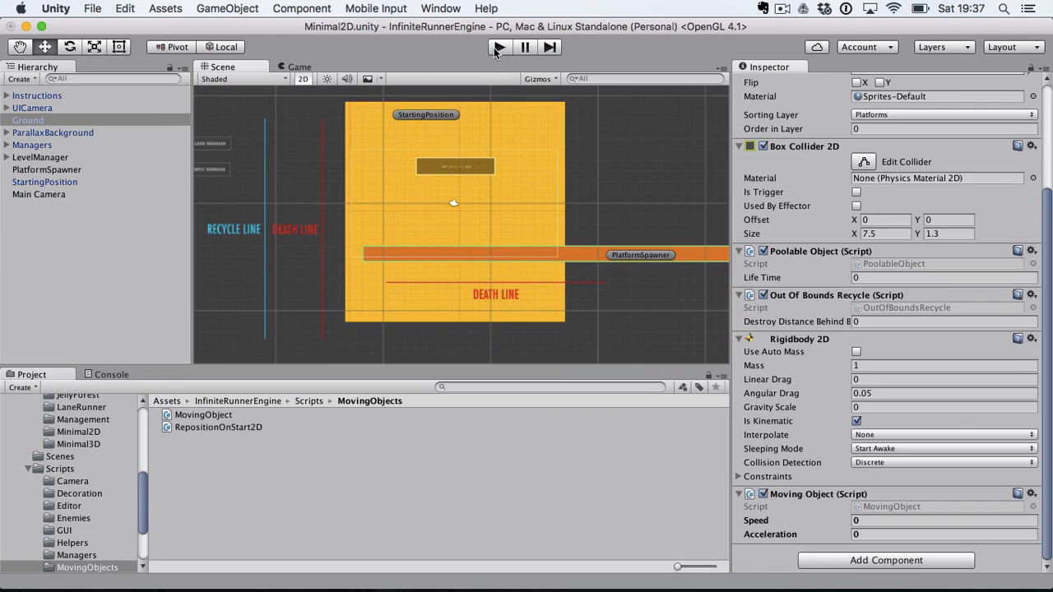
- Set the Ground's Moving Object Speed back to 10 and select the MovingObject script in the project
click(874, 523)
text(10)
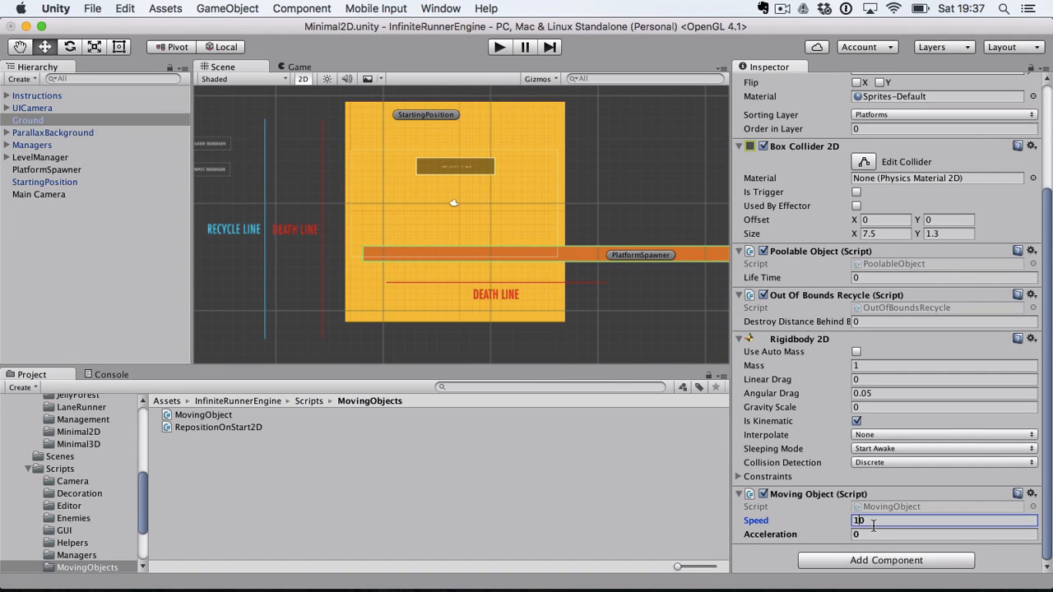
click(478, 414)
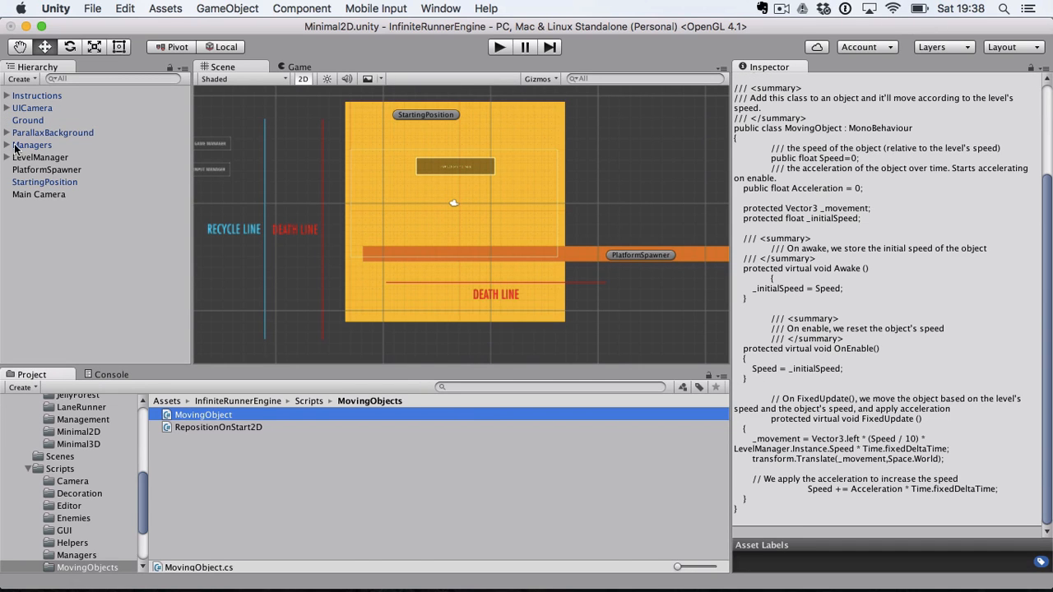
- Inspect the PlatformSpawner object, and view the TimedSpawner and DistanceSpawner scripts in the Scripts/Spawner folder
click(54, 171)
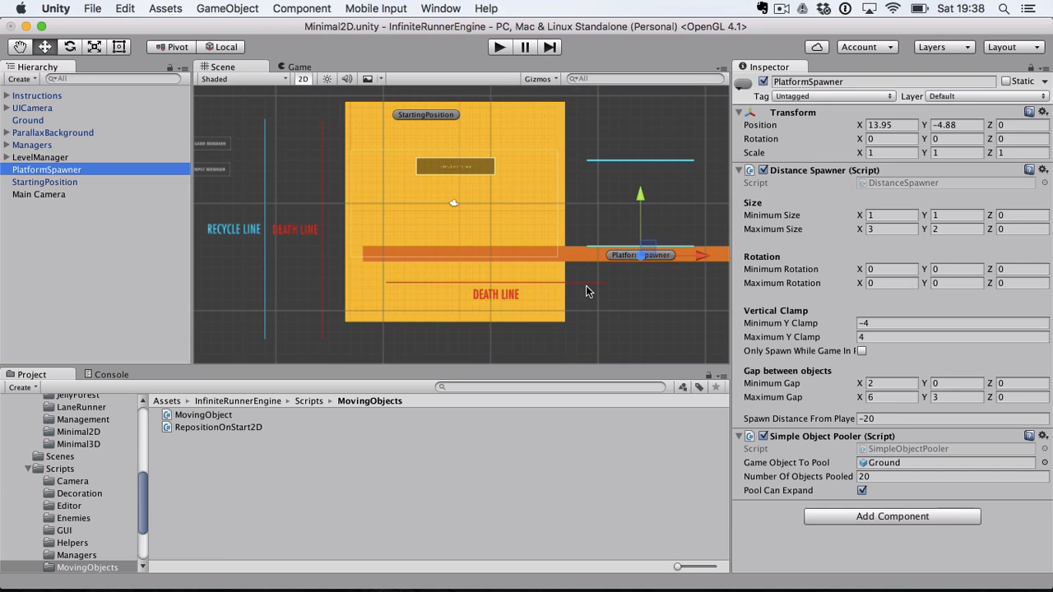
middle_drag(585, 285, 412, 319)
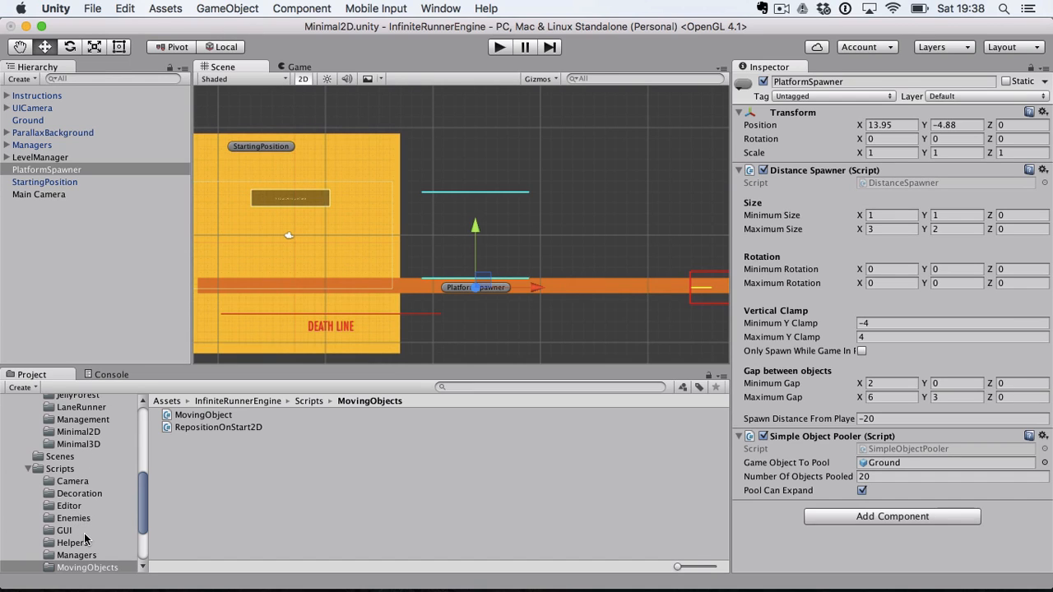
scroll(85, 541, down, 3)
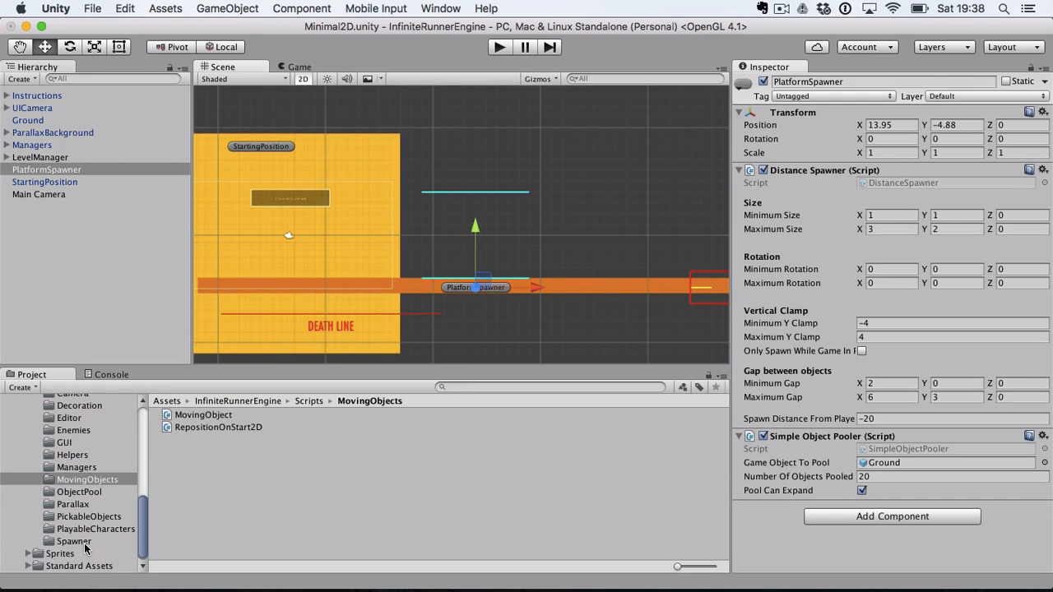
click(85, 543)
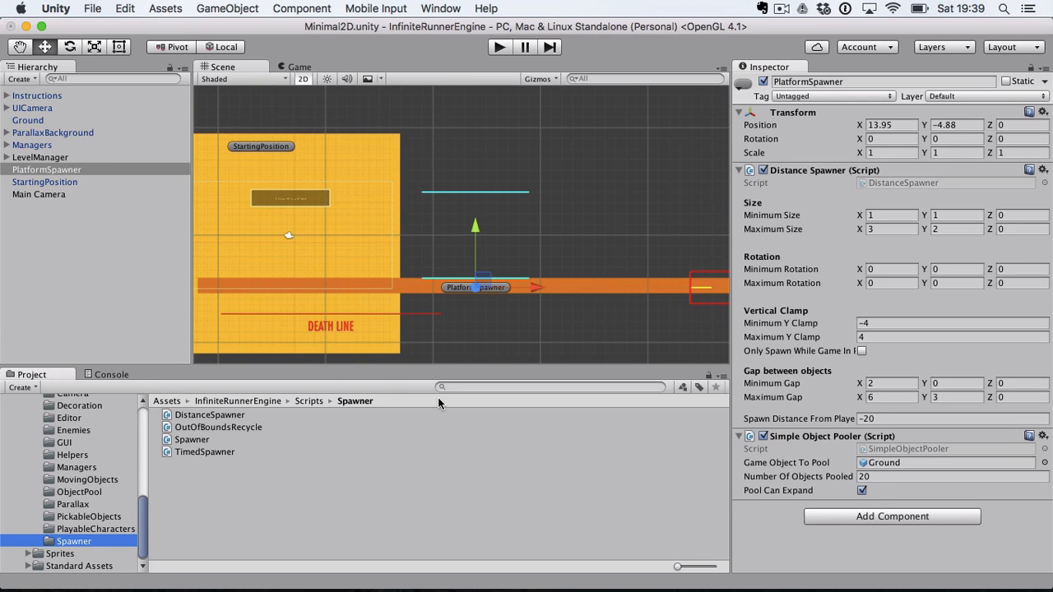
click(223, 452)
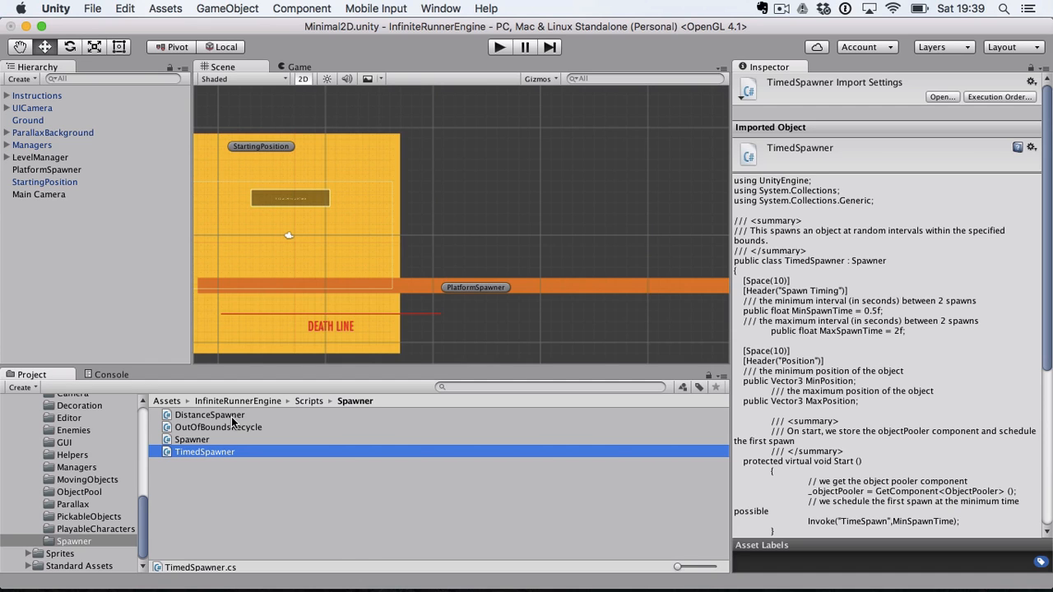
click(233, 416)
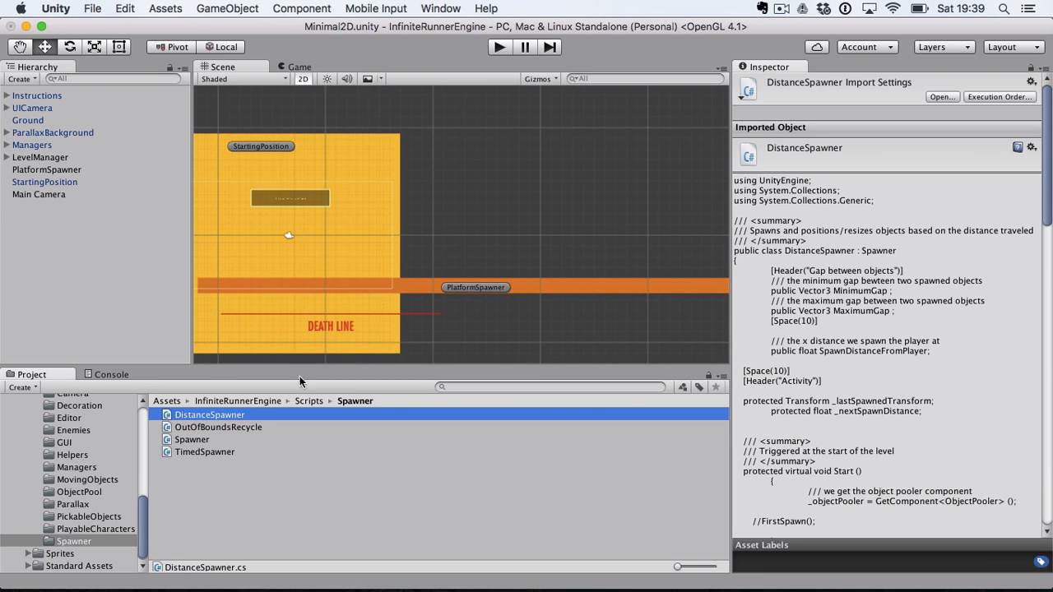
- Select PlatformSpawner again, run the scene, and watch in the Scene view how platforms spawn and travel toward the recycle line
click(466, 289)
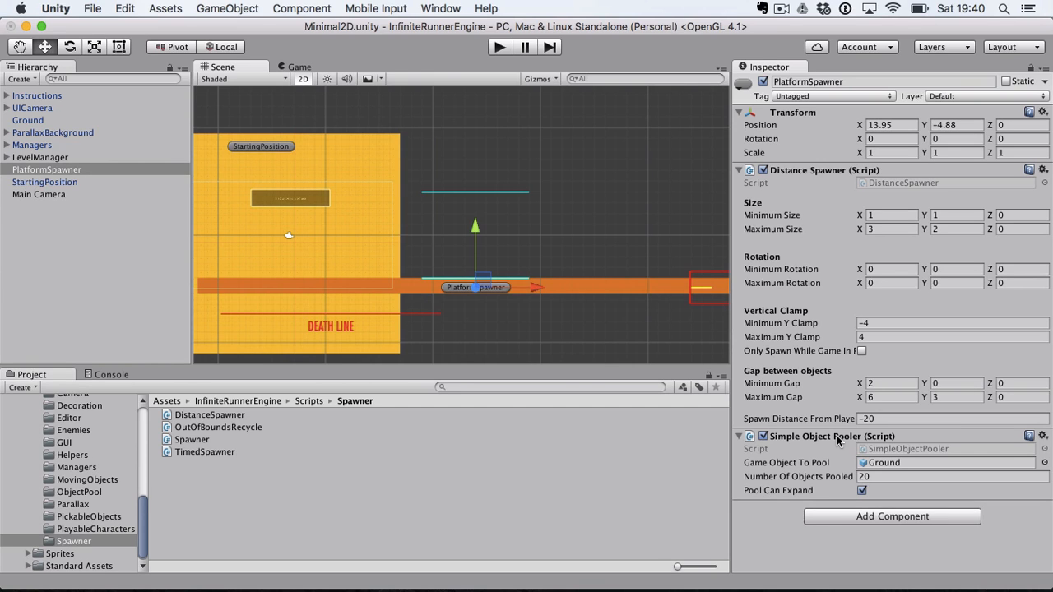
click(499, 51)
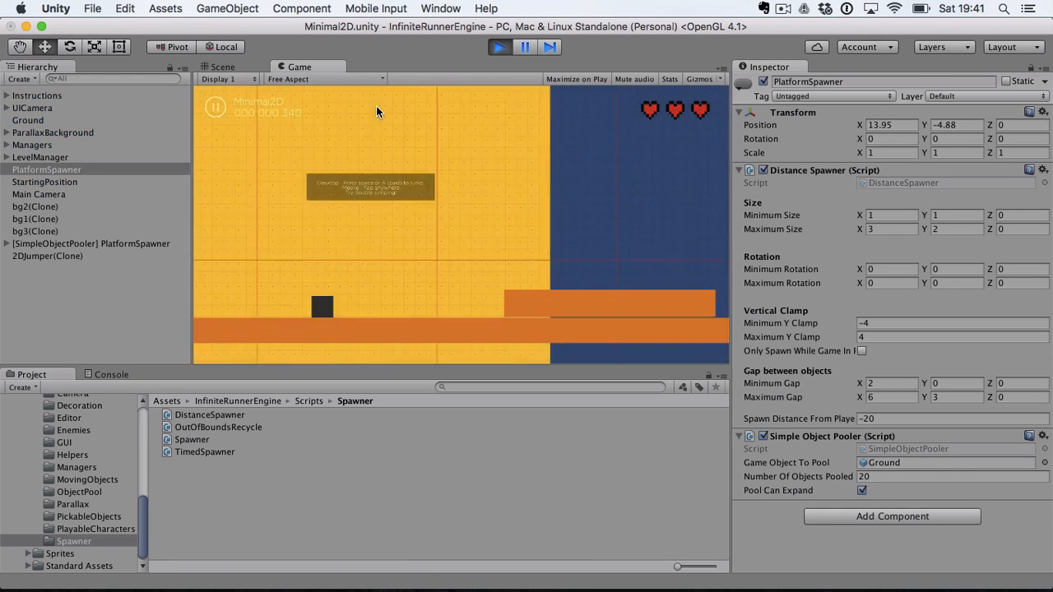
click(222, 67)
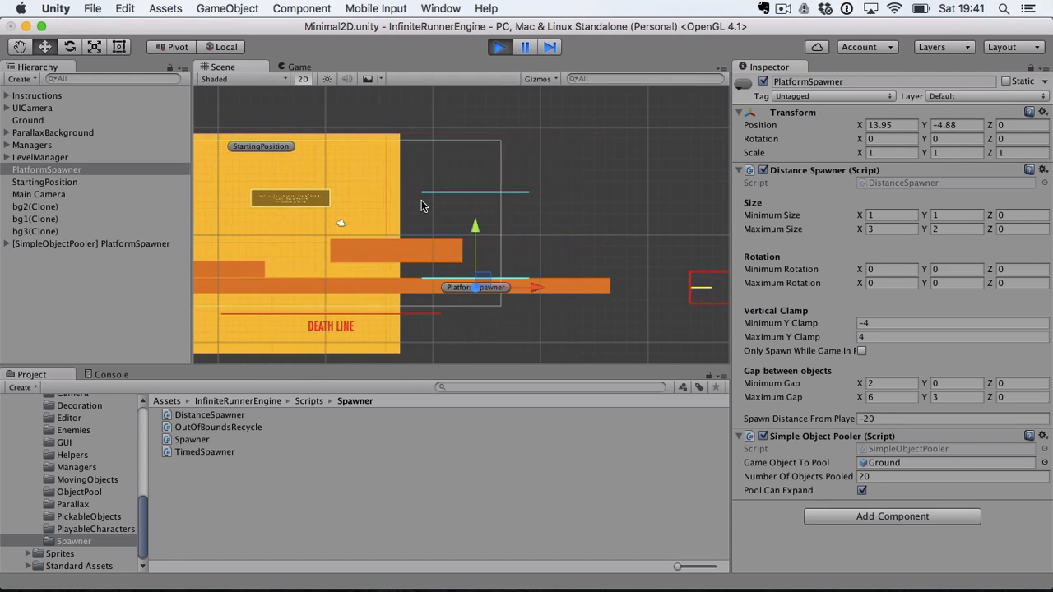
scroll(532, 243, down, 8)
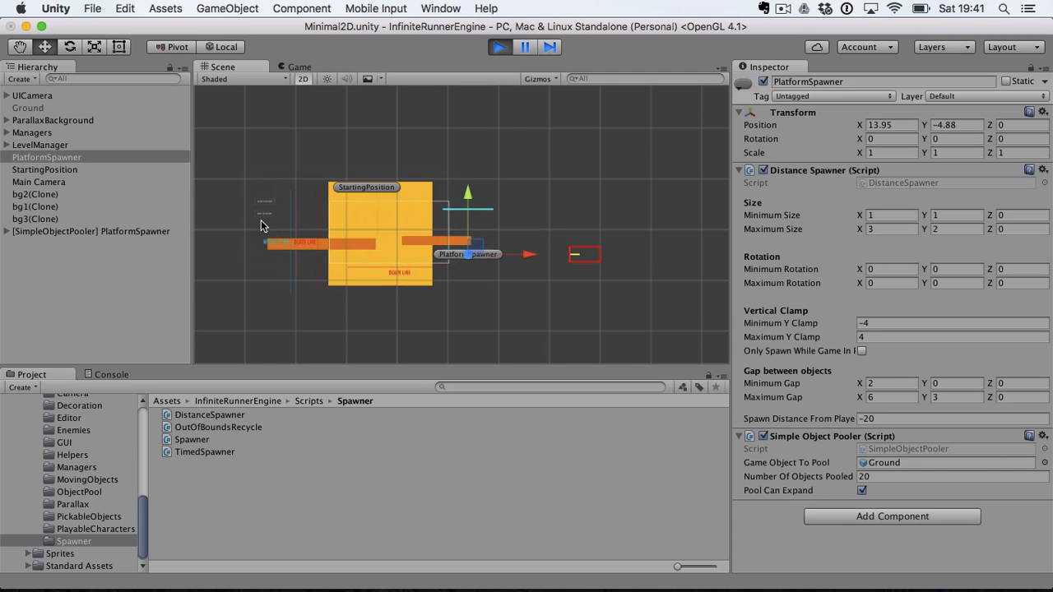
scroll(261, 220, down, 4)
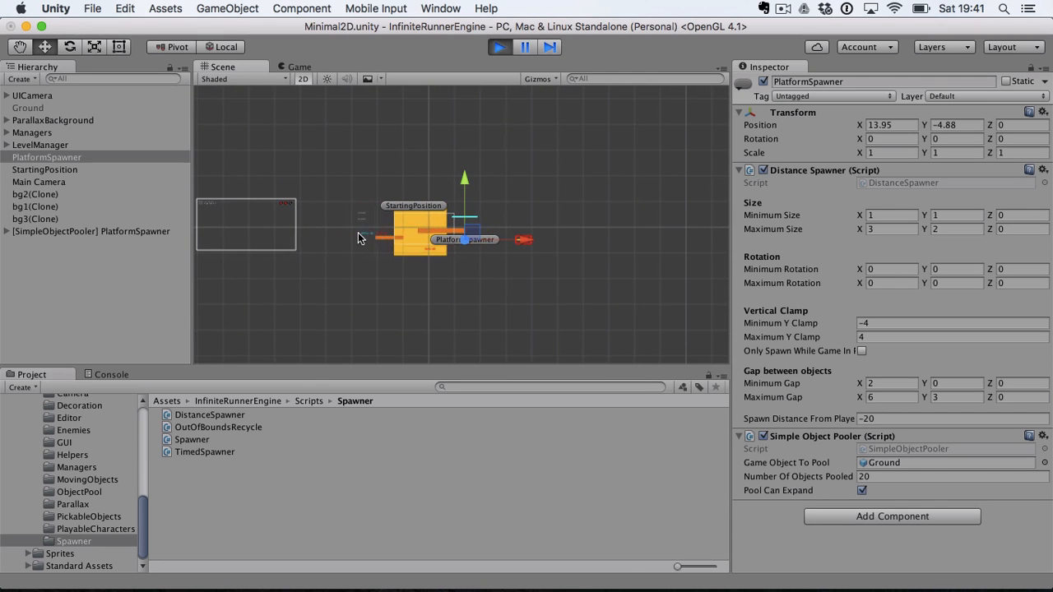
scroll(358, 234, up, 1)
scroll(358, 232, up, 3)
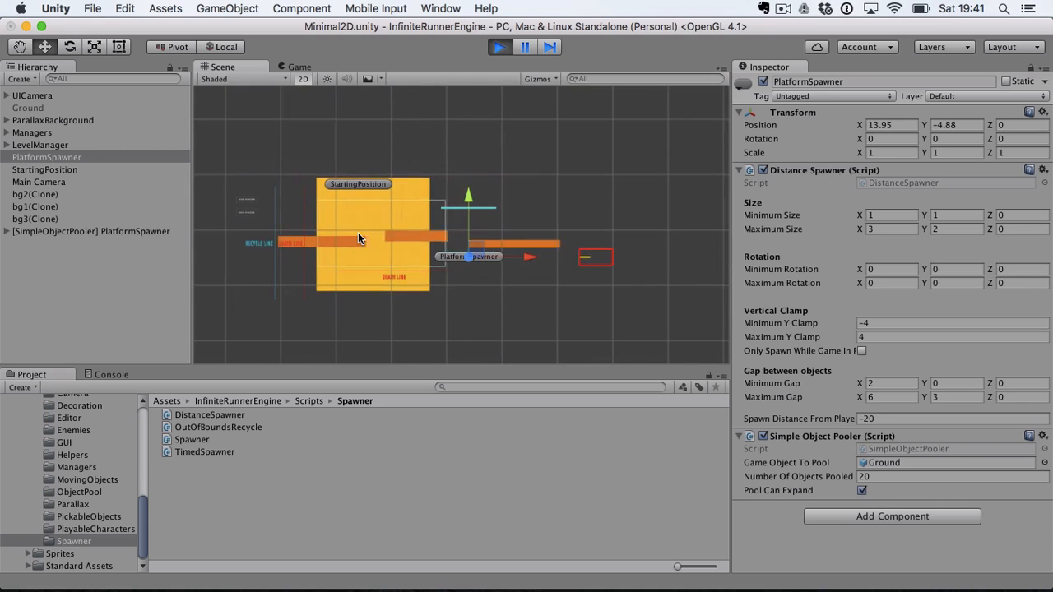
- Expand the PlatformSpawner's SimpleObjectPooler in the running game and examine its pooled Ground clones
click(6, 232)
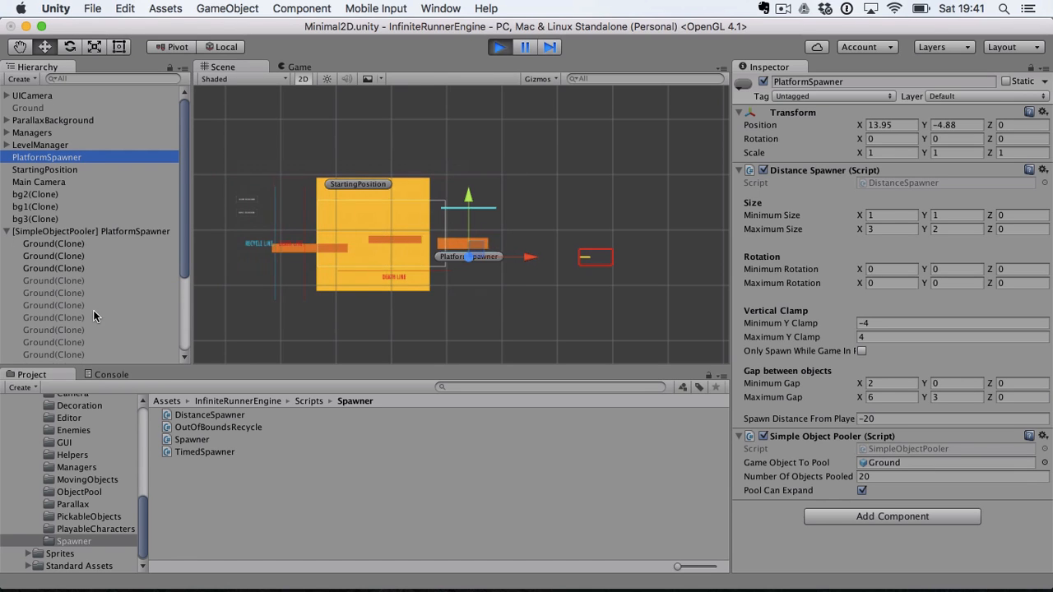
scroll(142, 284, down, 3)
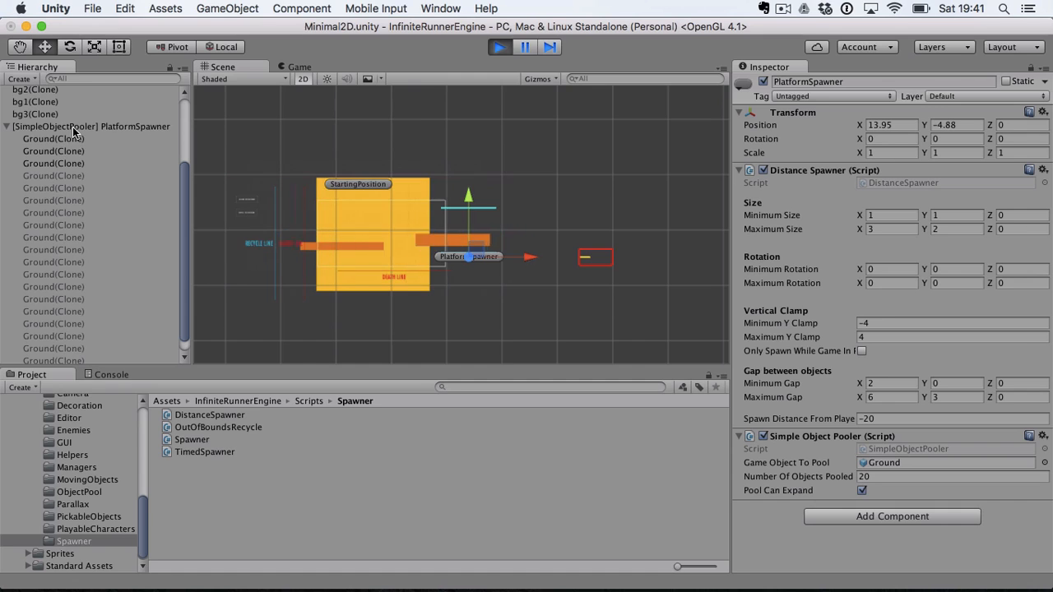
scroll(99, 267, down, 2)
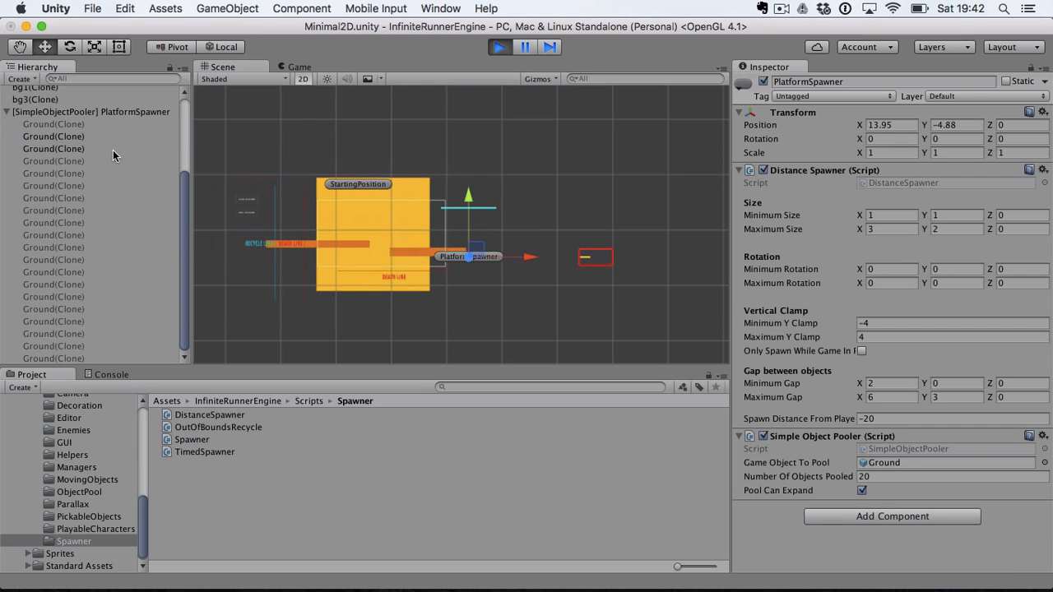
- Stop the game and set the PlatformSpawner's Number Of Objects Pooled to 5
click(498, 47)
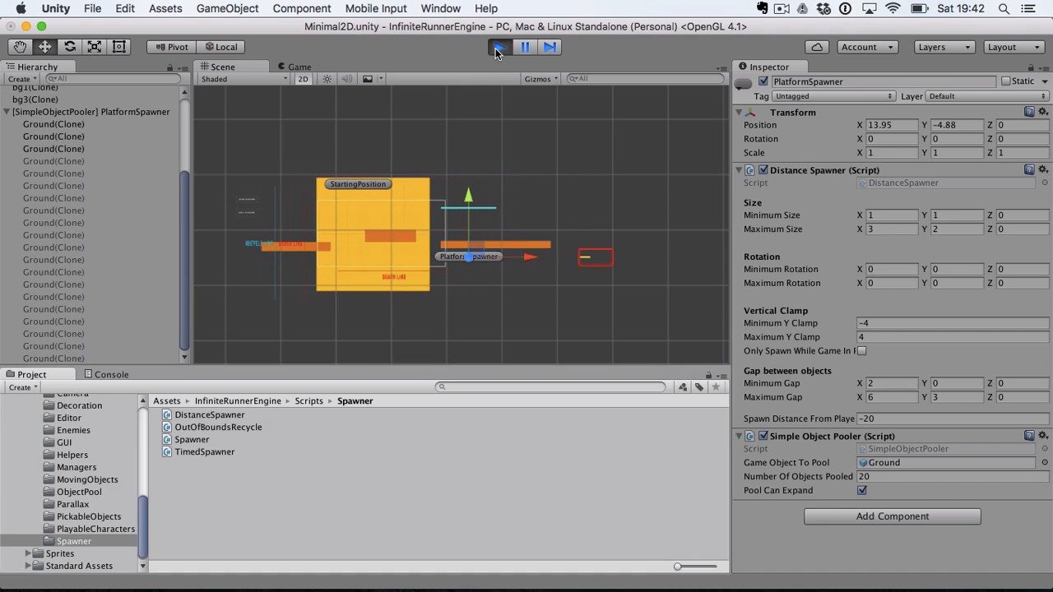
click(890, 477)
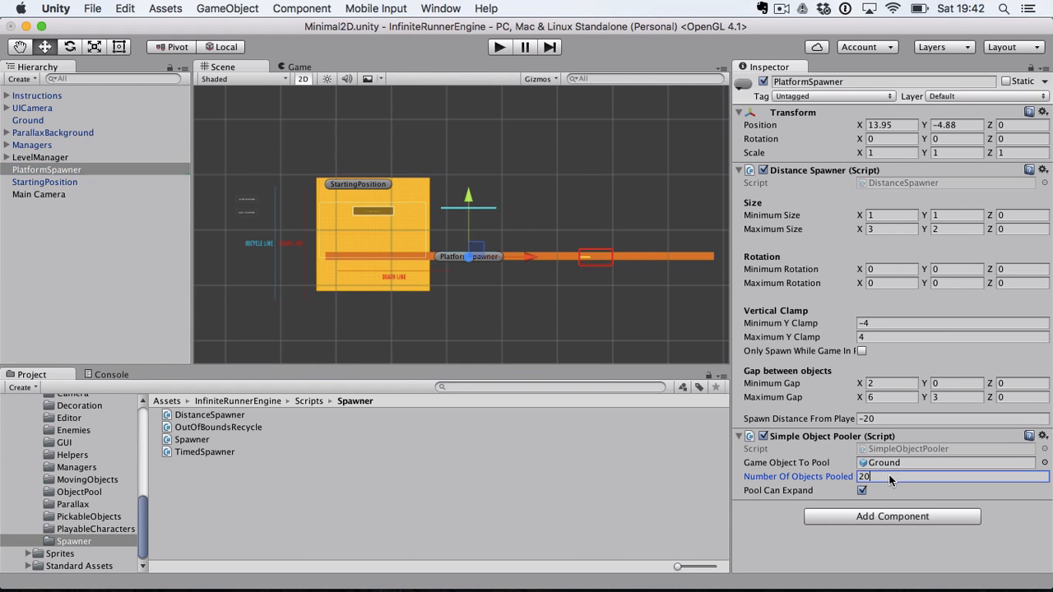
text(5)
- Run the game, switch to the Scene view and expand the PlatformSpawner's SimpleObjectPooler to list its pooled clones
click(499, 47)
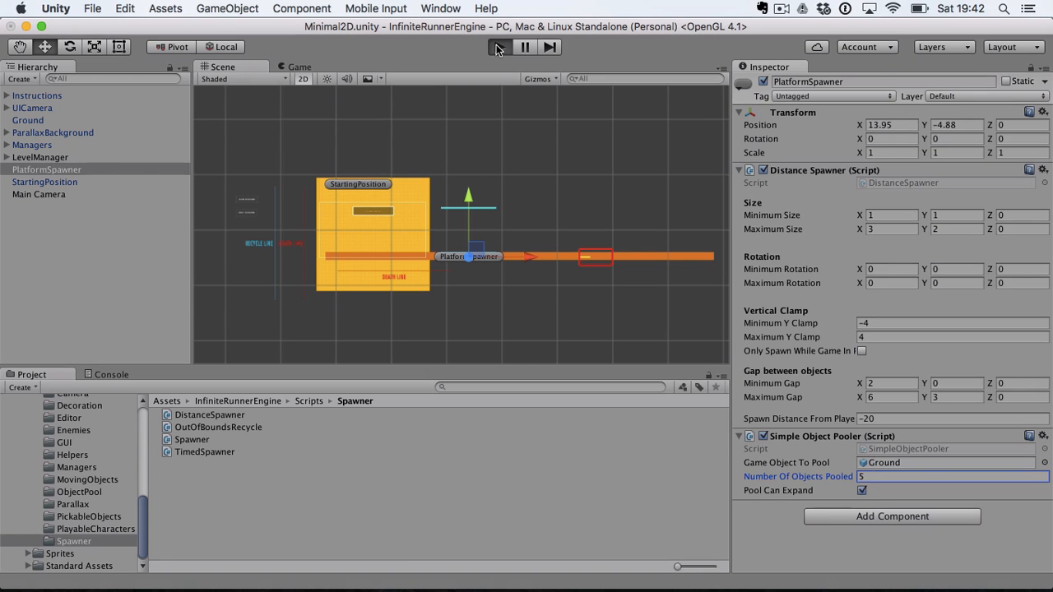
click(498, 48)
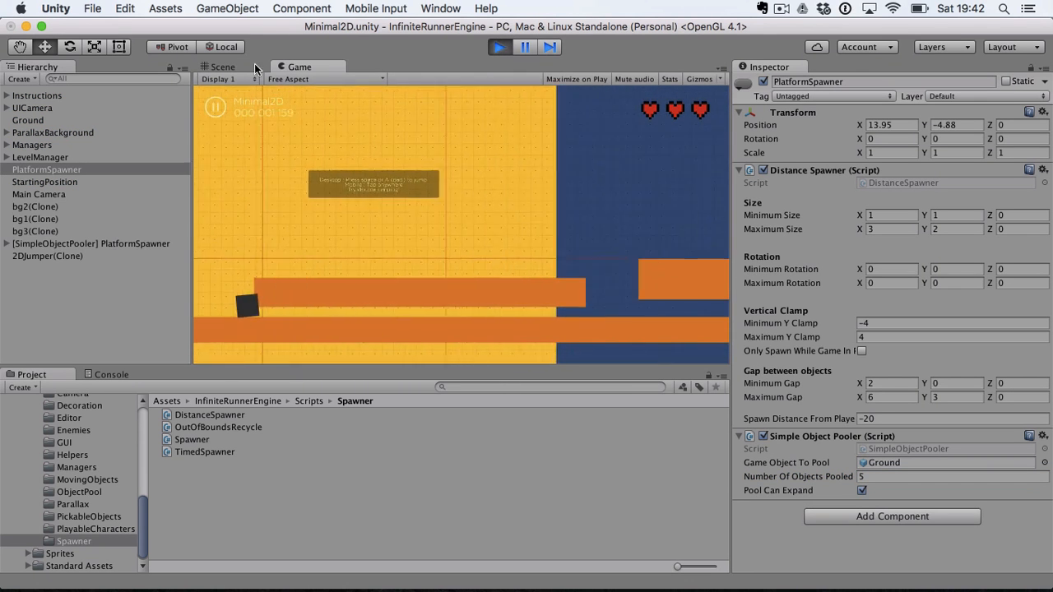
click(253, 64)
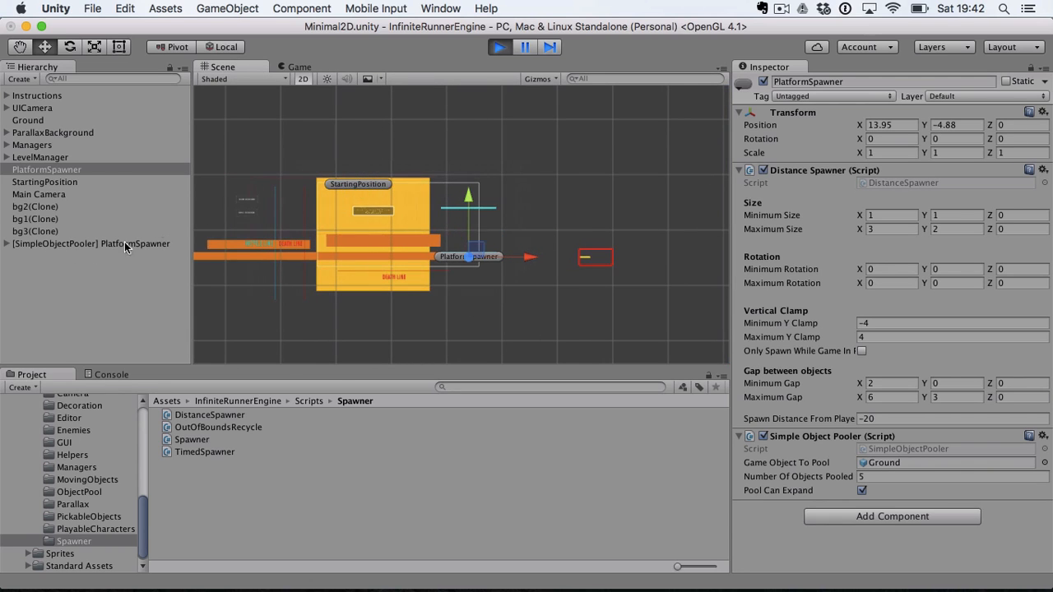
click(9, 247)
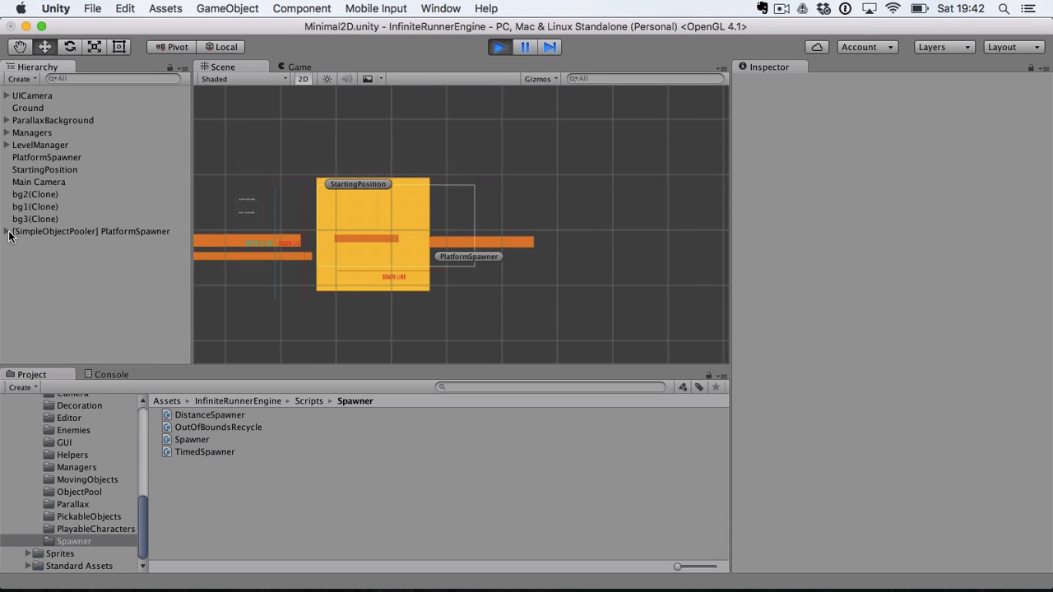
click(8, 233)
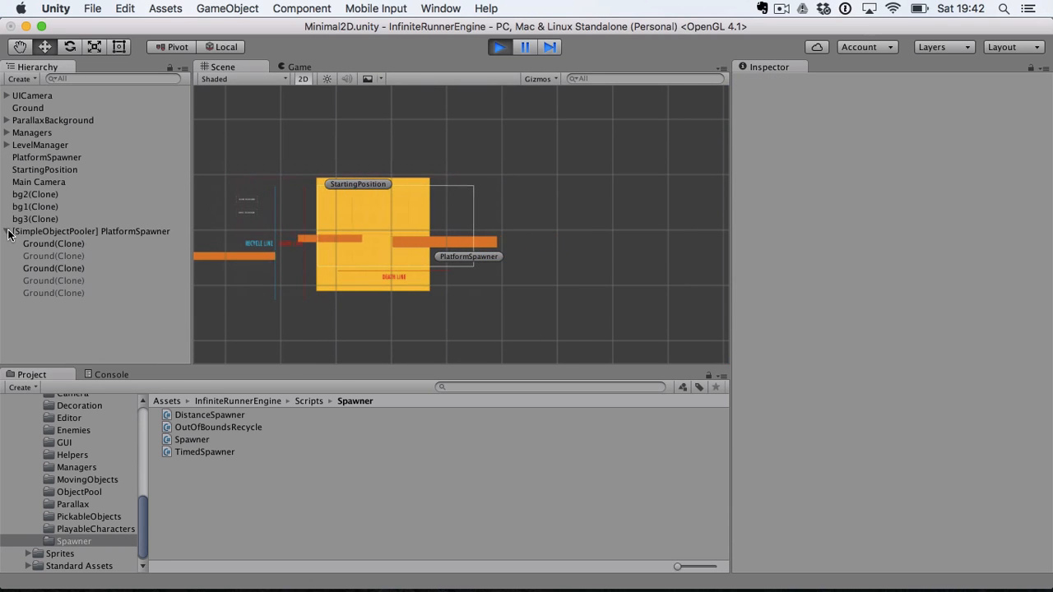
- Inspect the last two pooled Ground clones, and select the PlatformSpawner in the scene
click(81, 278)
click(78, 292)
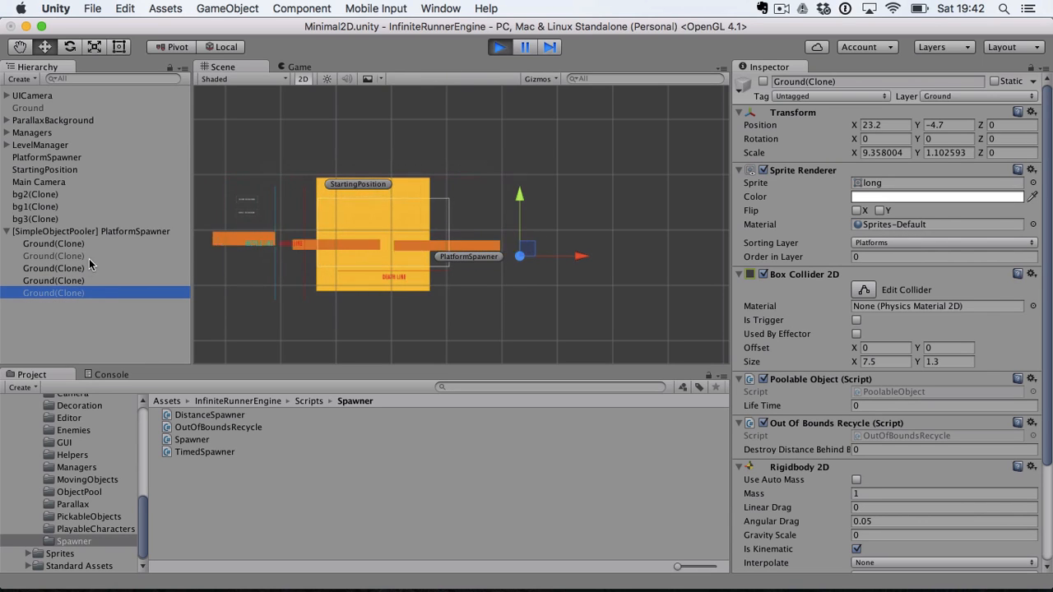
click(469, 277)
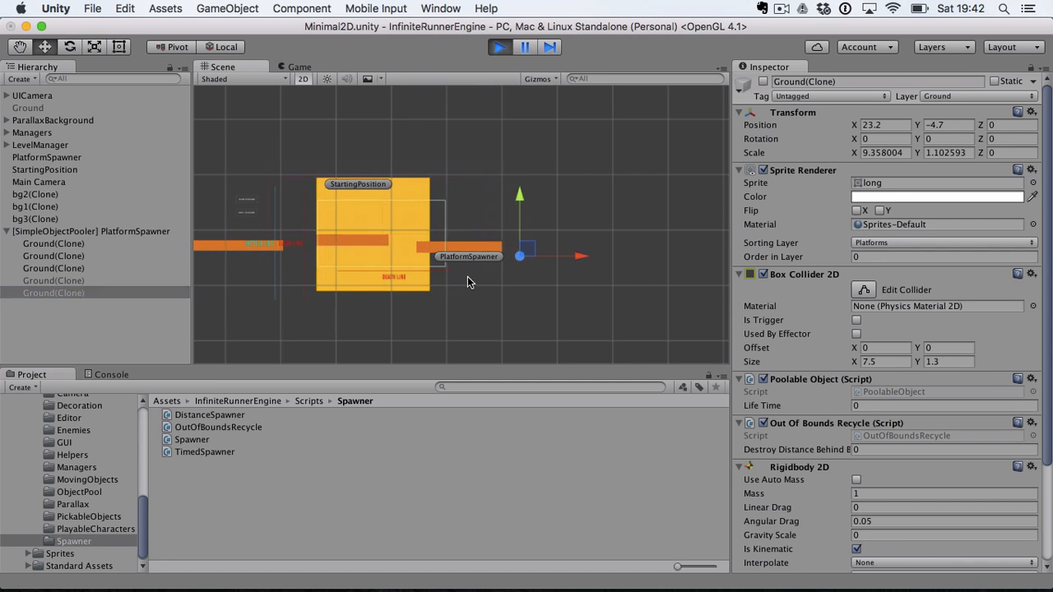
click(467, 282)
click(470, 258)
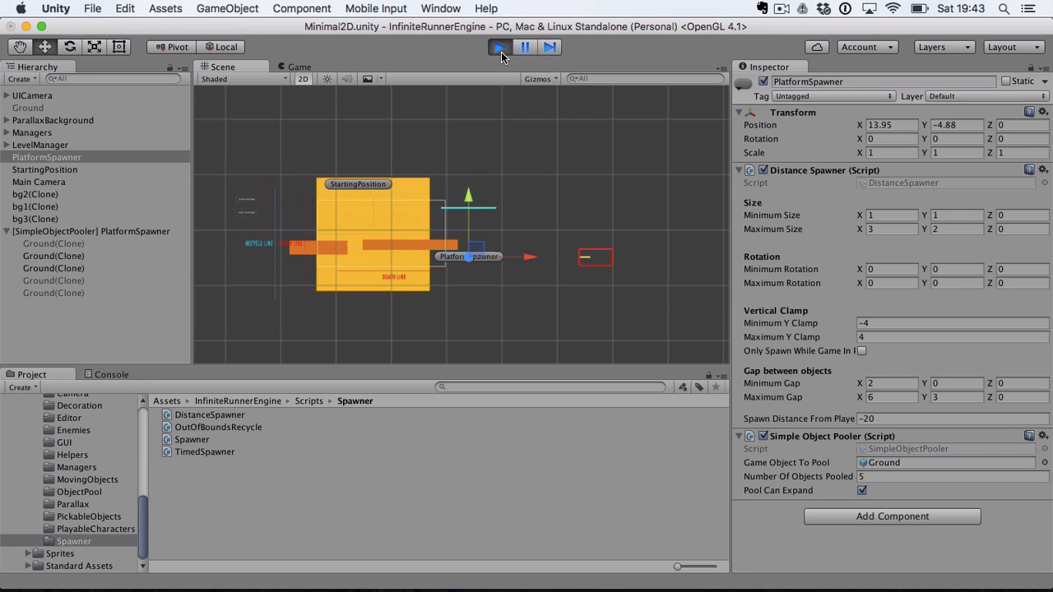
- Select the recycle-line under LevelManager and frame it in the scene to examine how platforms reach it
click(6, 145)
click(52, 158)
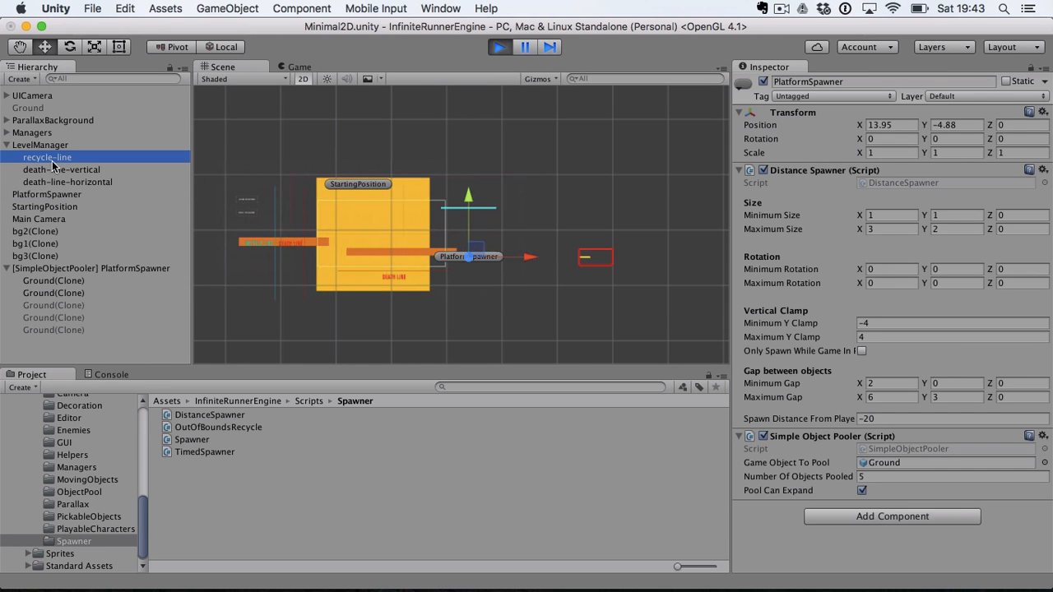
double_click(52, 160)
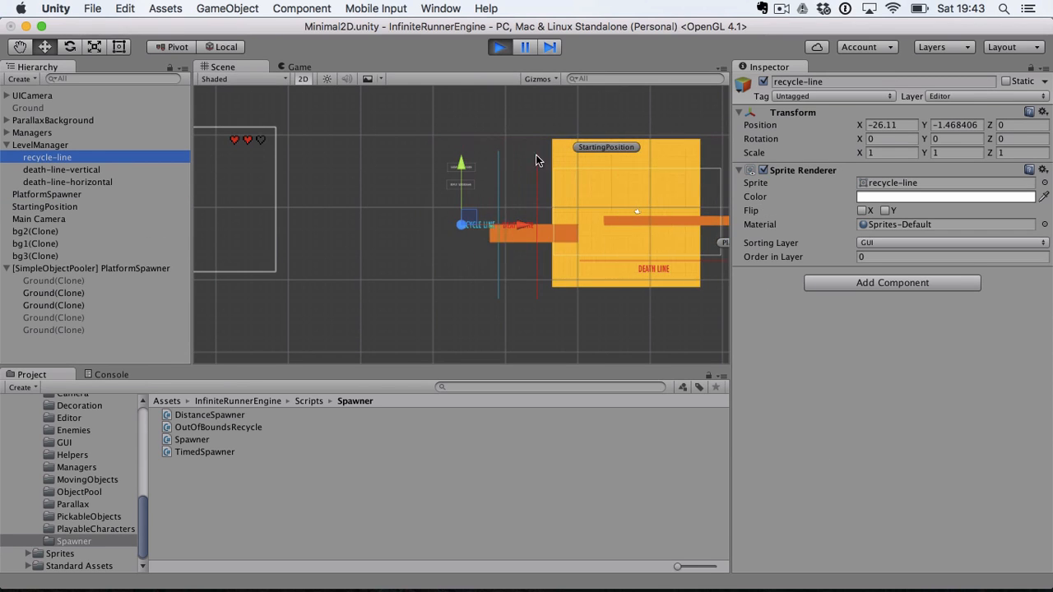
scroll(506, 200, up, 8)
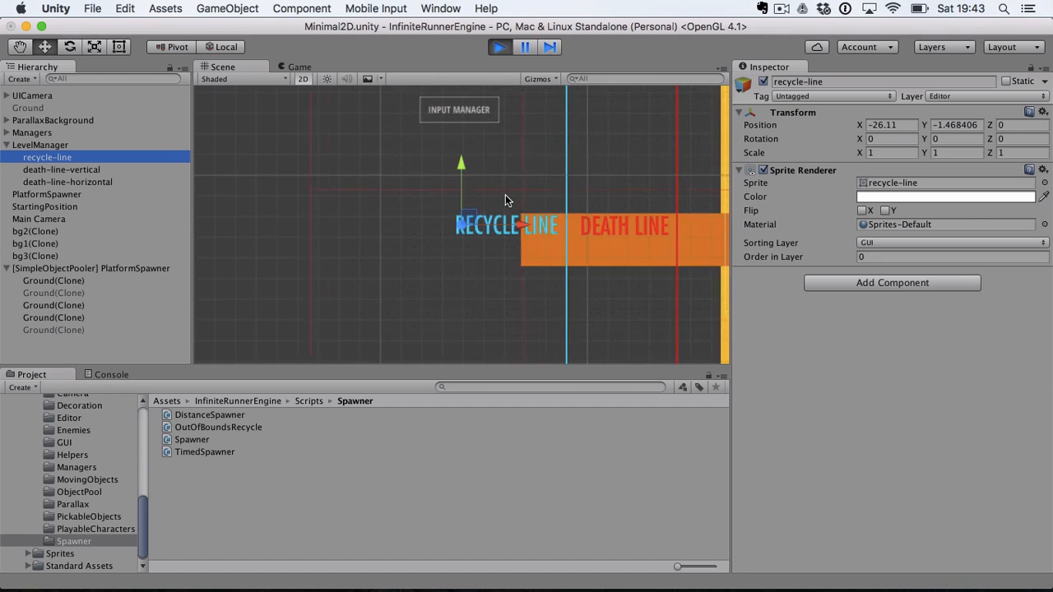
scroll(505, 194, down, 5)
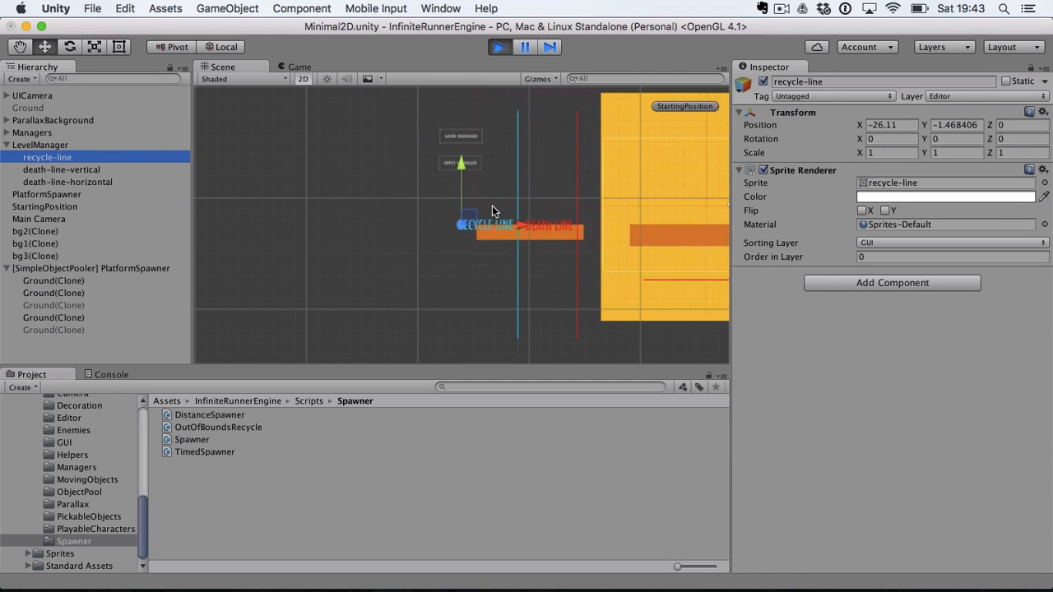
scroll(492, 205, down, 5)
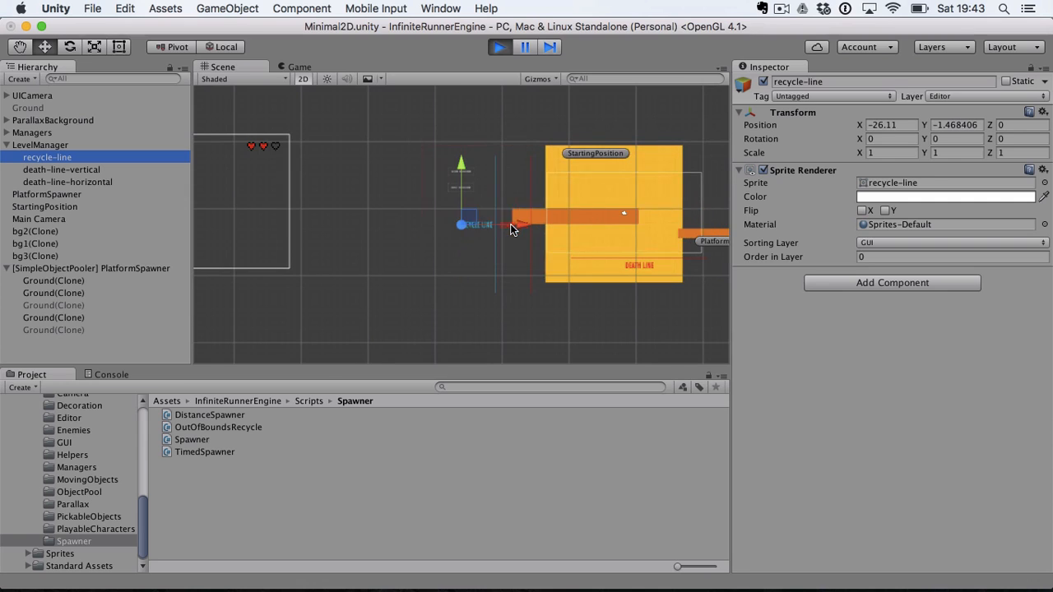
- Move the recycle-line away from the vertical death line to about X -55.4 during play, and stop the game
drag(518, 222, 303, 229)
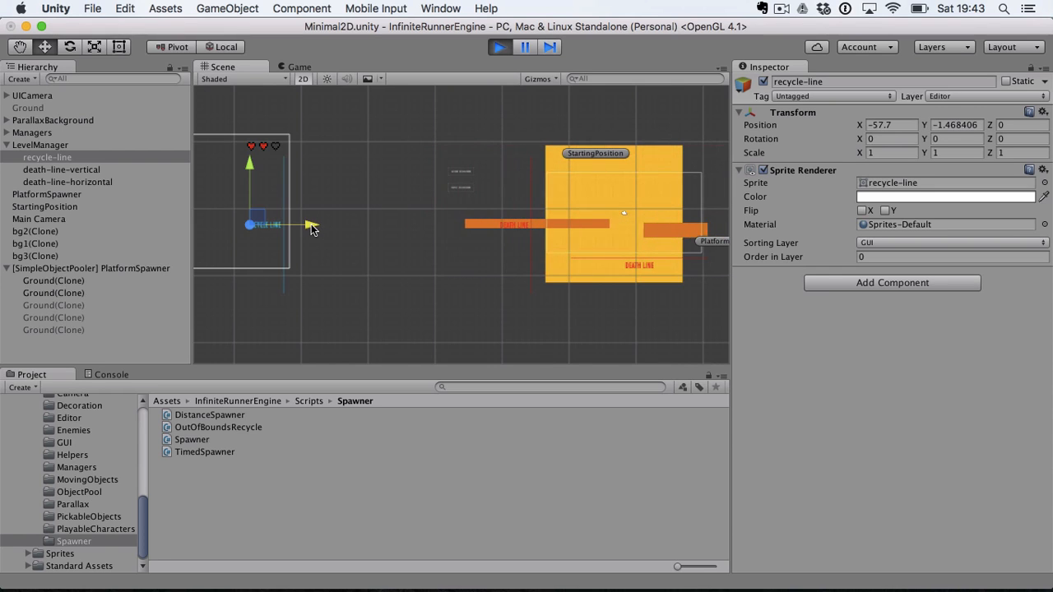
drag(309, 227, 346, 217)
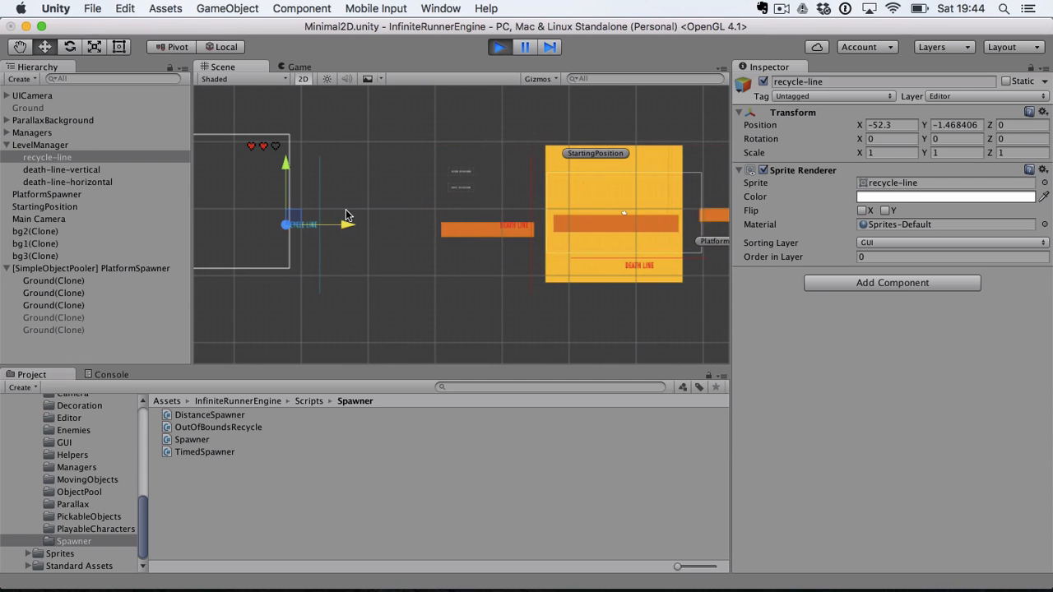
drag(347, 216, 326, 206)
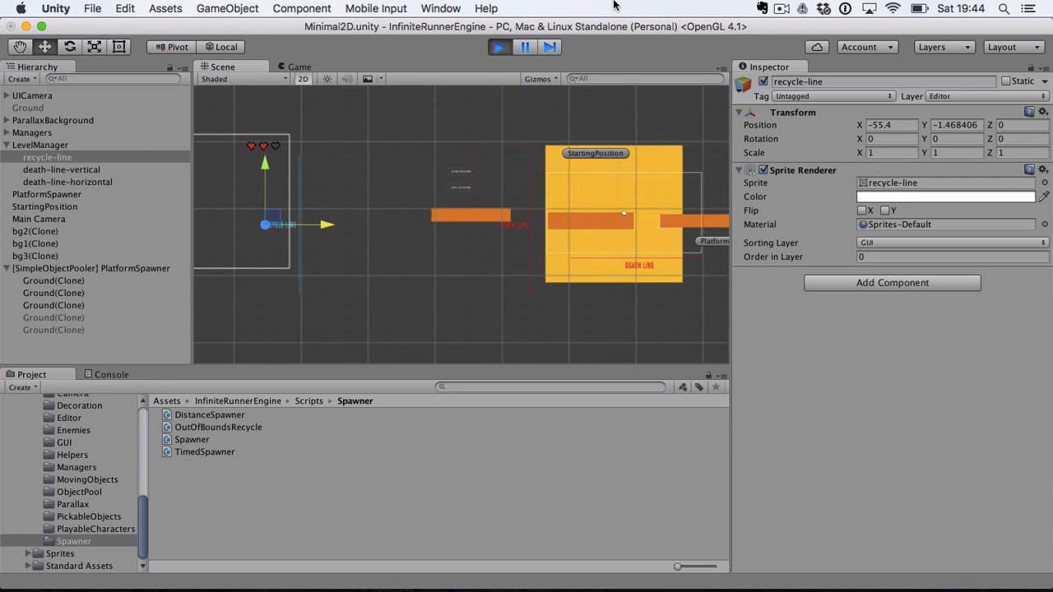
click(500, 47)
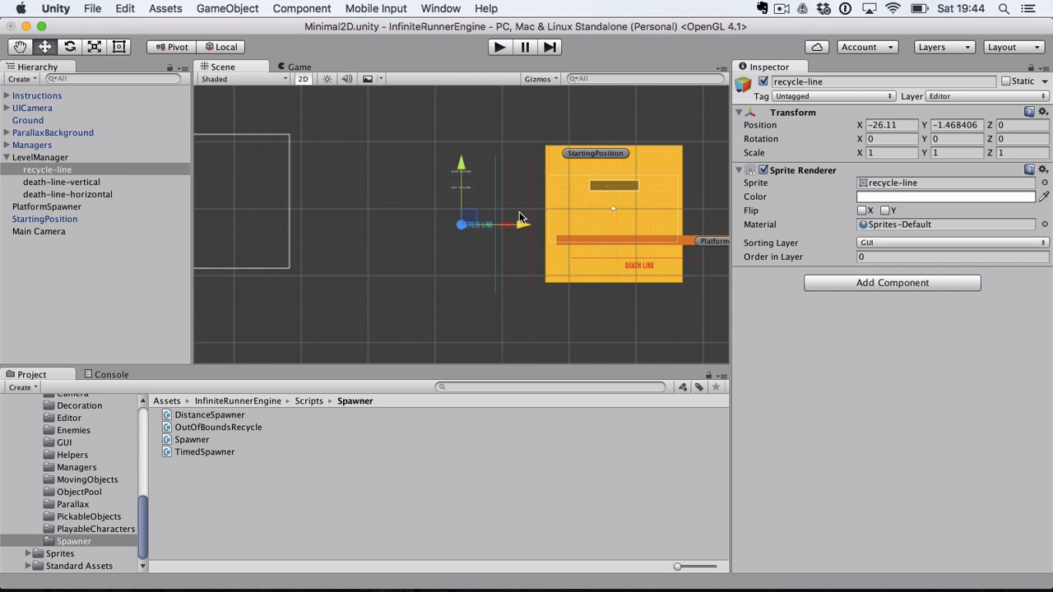
- Move the recycle-line to X -60, test the game while watching the platforms in the Scene view, and stop it
drag(521, 223, 289, 233)
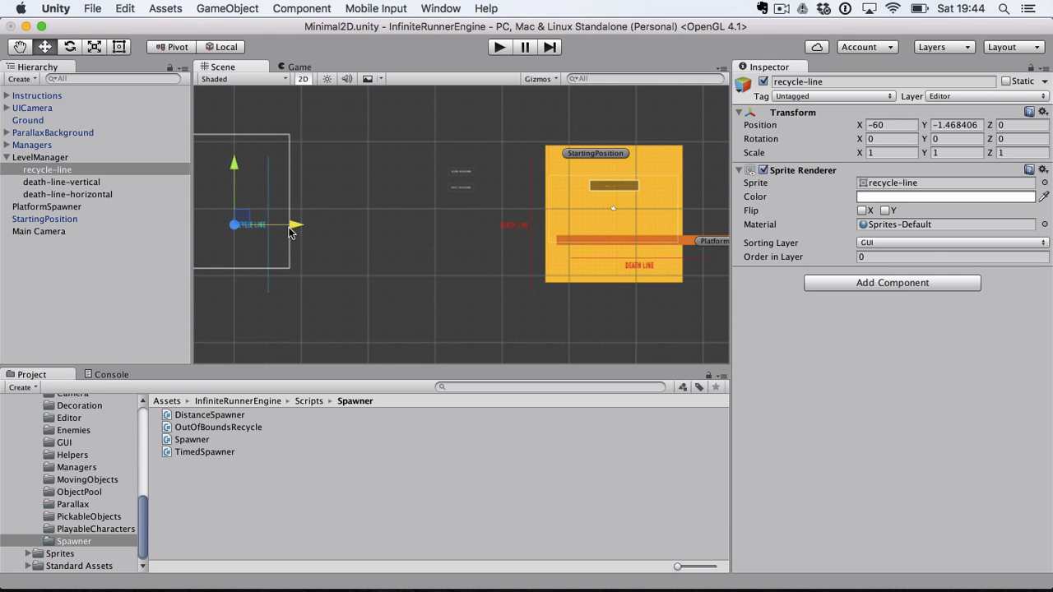
click(500, 47)
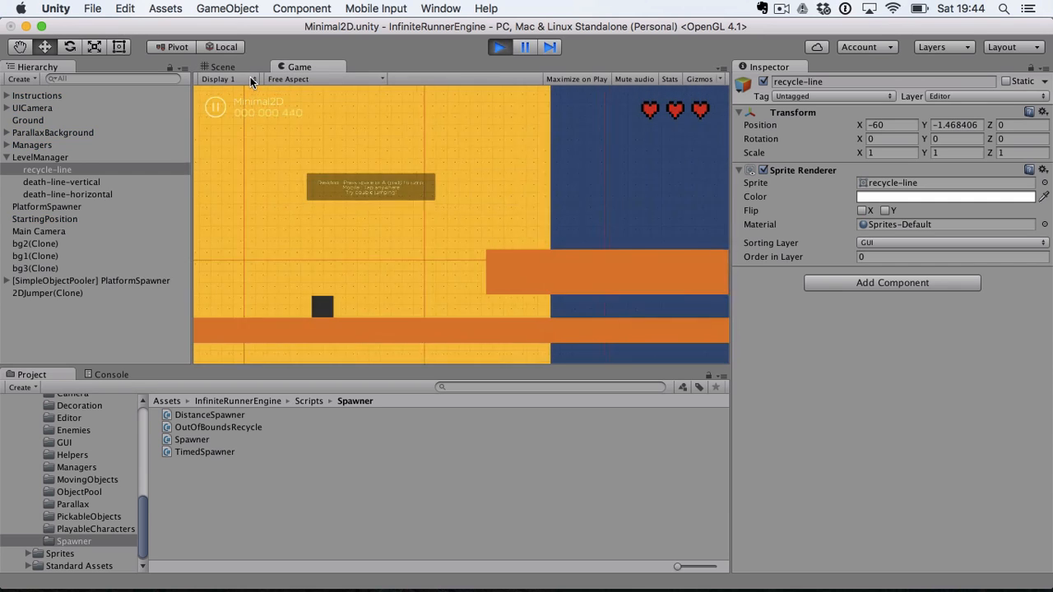
click(244, 74)
click(253, 69)
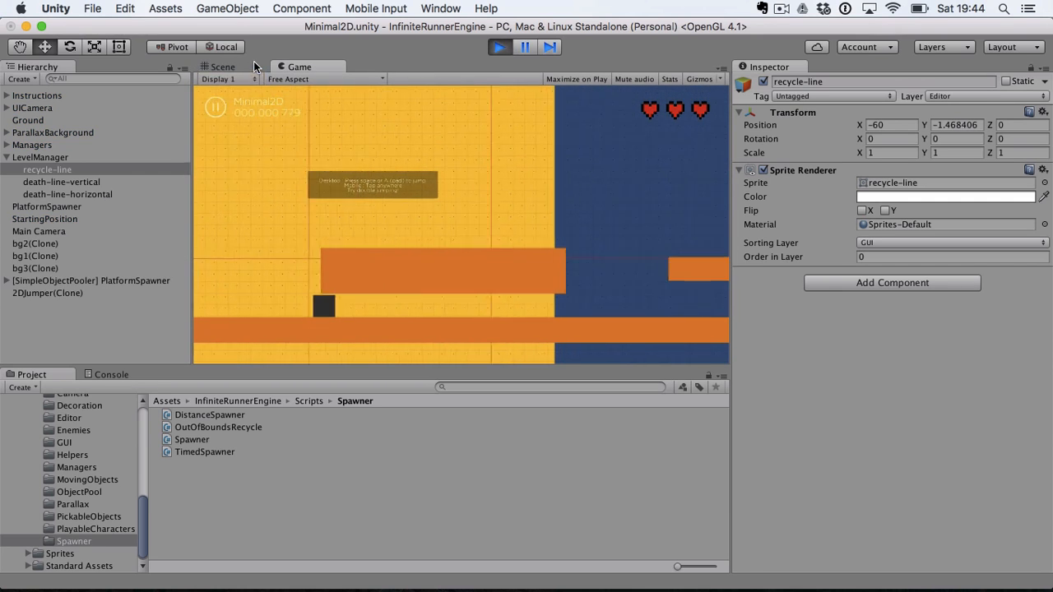
click(246, 66)
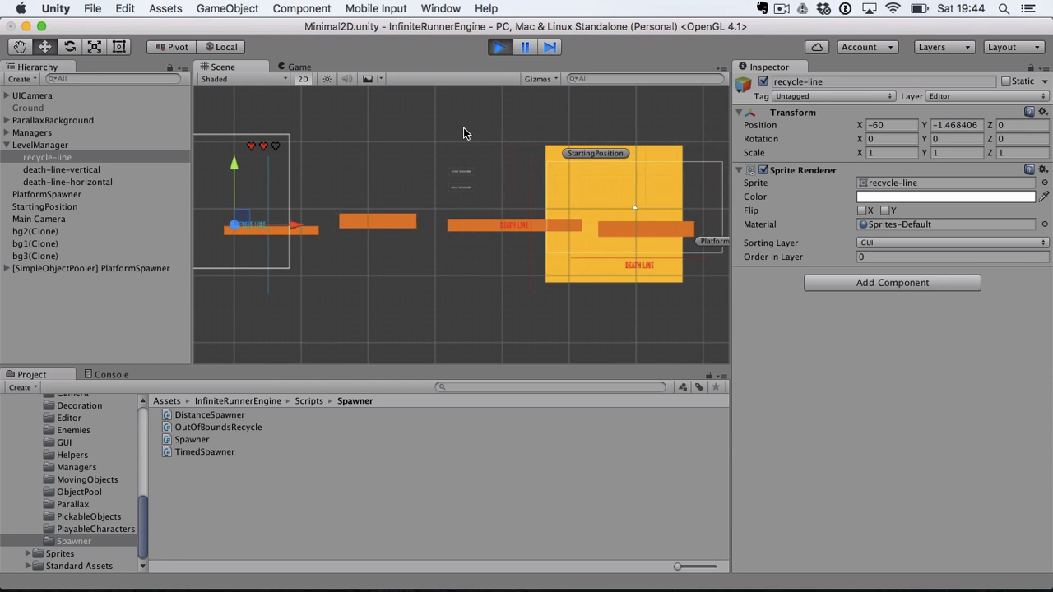
click(500, 47)
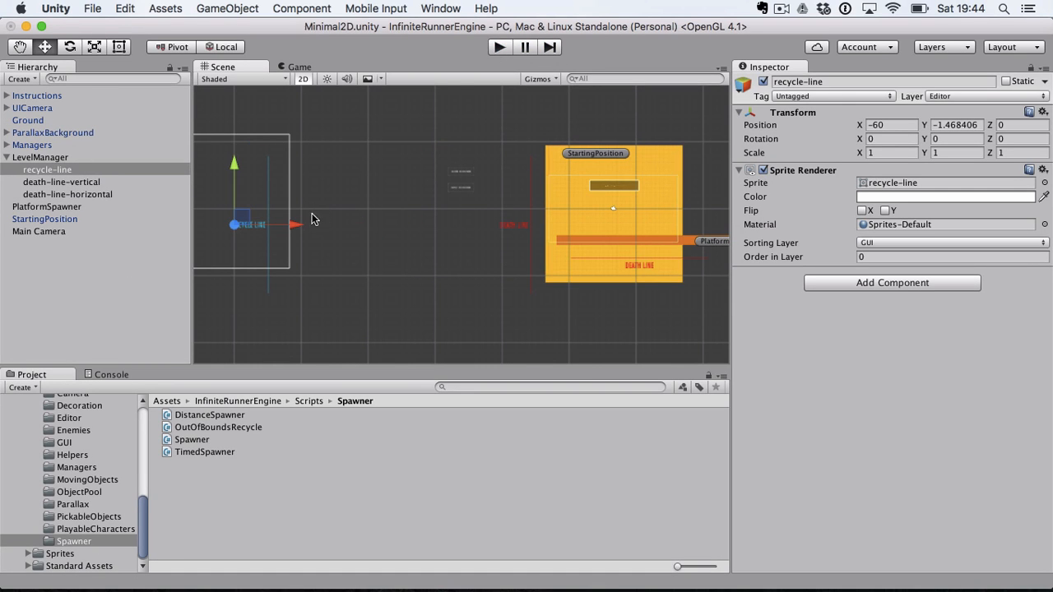
- Move the recycle-line back beside the vertical death line, to about X -24.5
drag(296, 230, 405, 231)
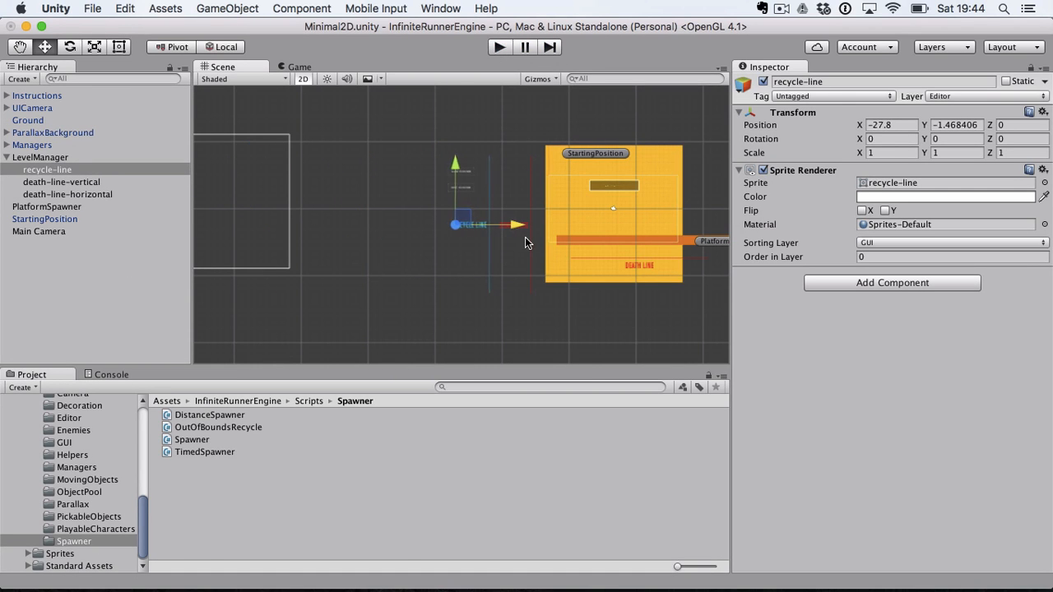
drag(525, 237, 543, 240)
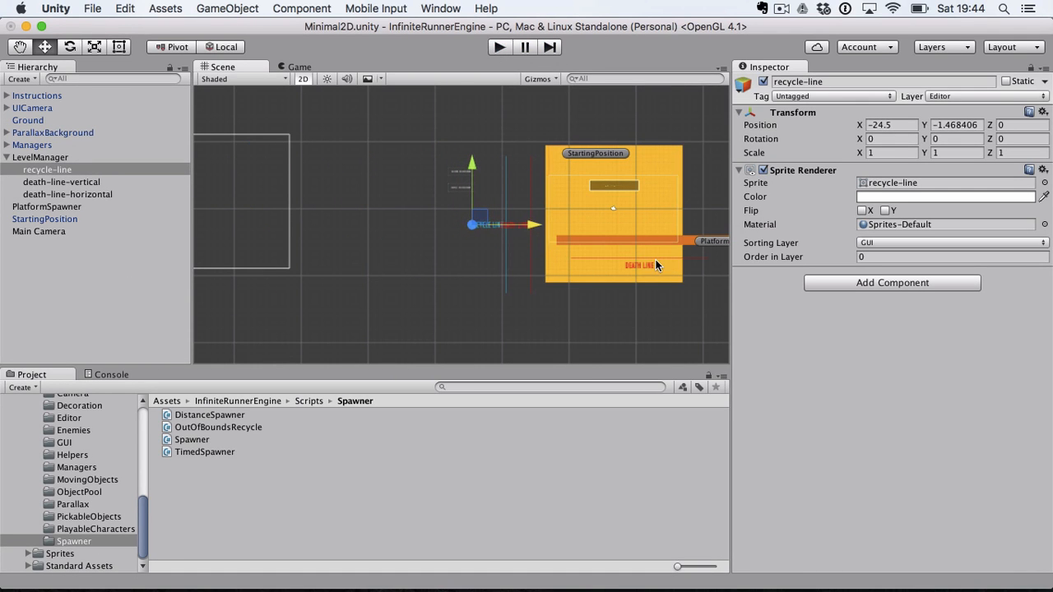
- Inspect the components of the horizontal and vertical death lines in the scene, and clear the selection
middle_drag(656, 265, 470, 270)
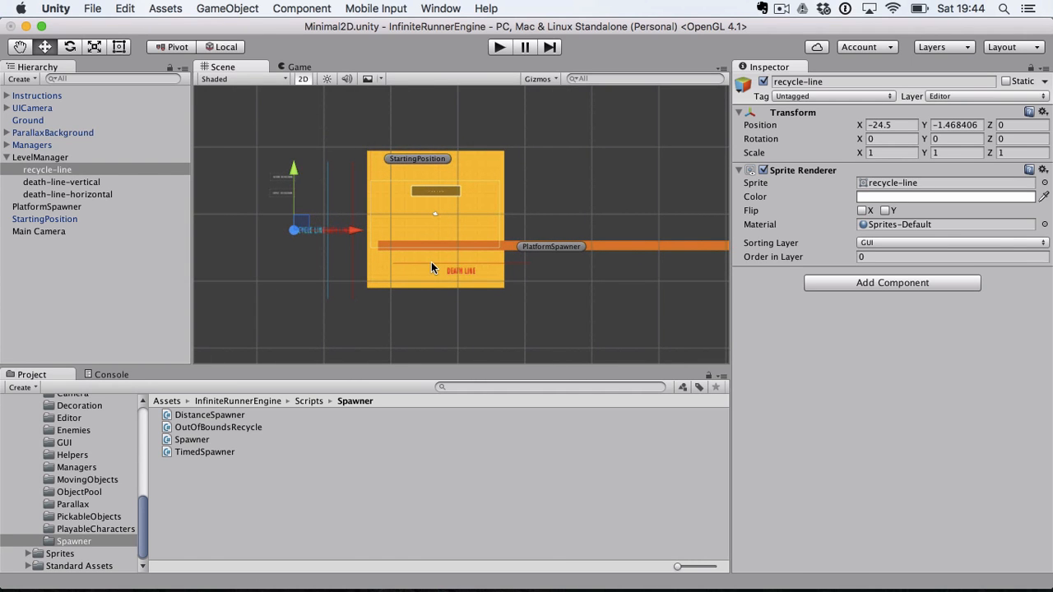
scroll(431, 267, up, 5)
scroll(431, 268, down, 2)
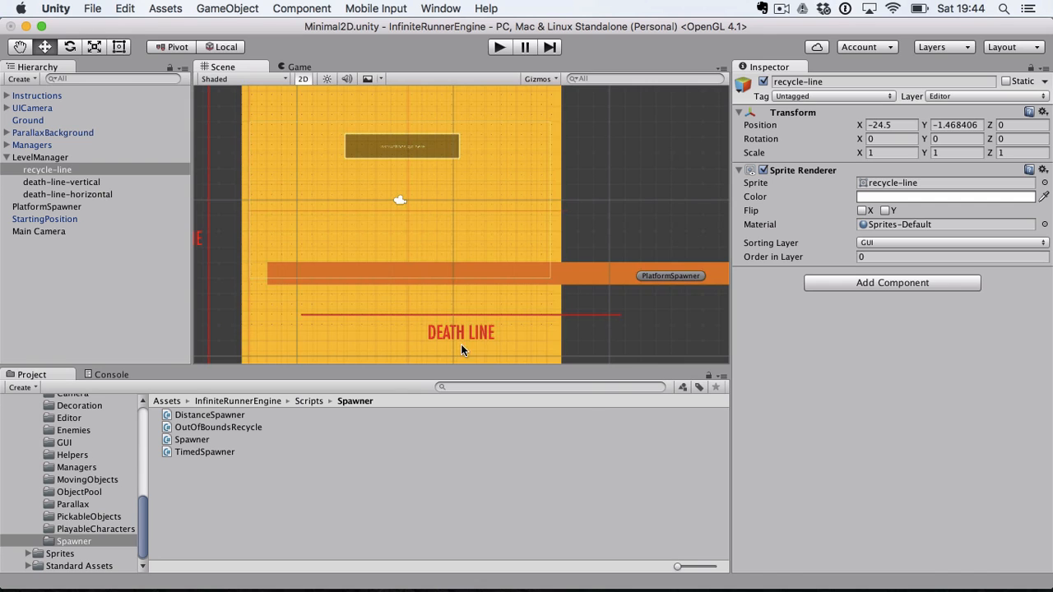
click(487, 330)
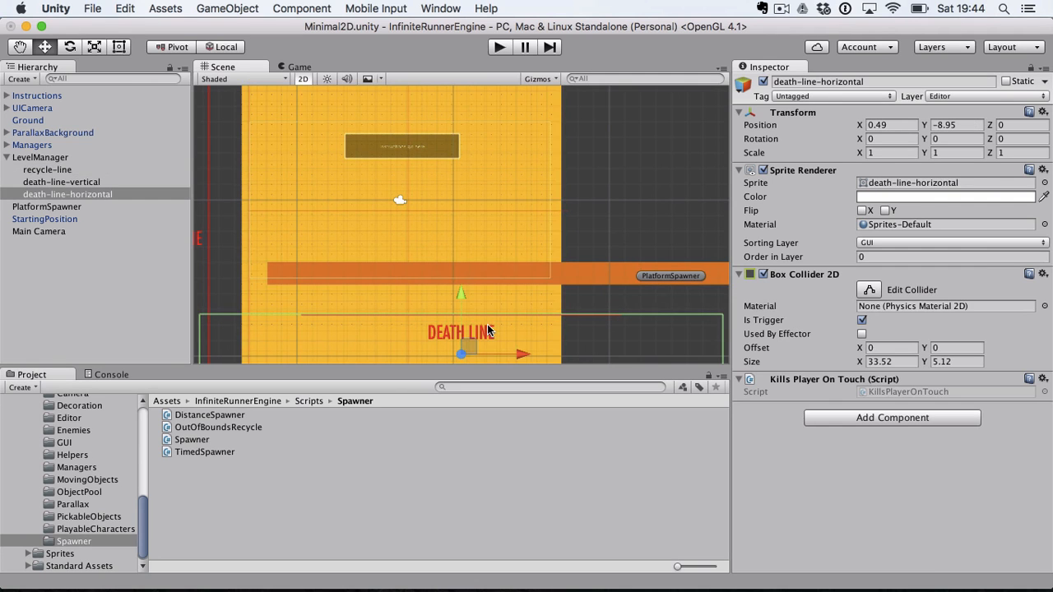
click(206, 239)
middle_drag(278, 270, 355, 252)
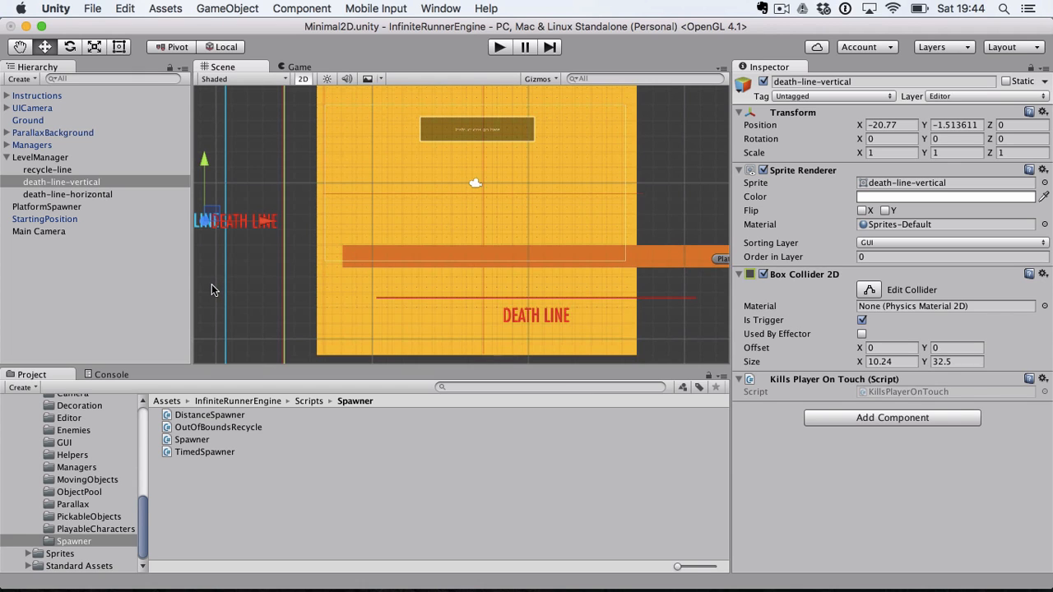
click(211, 290)
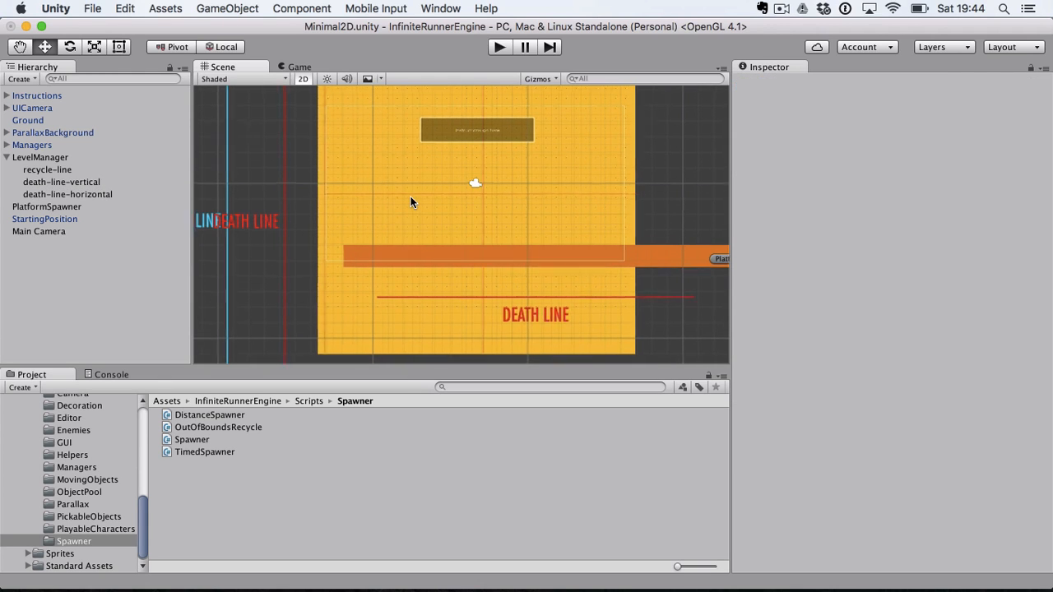
scroll(413, 201, down, 3)
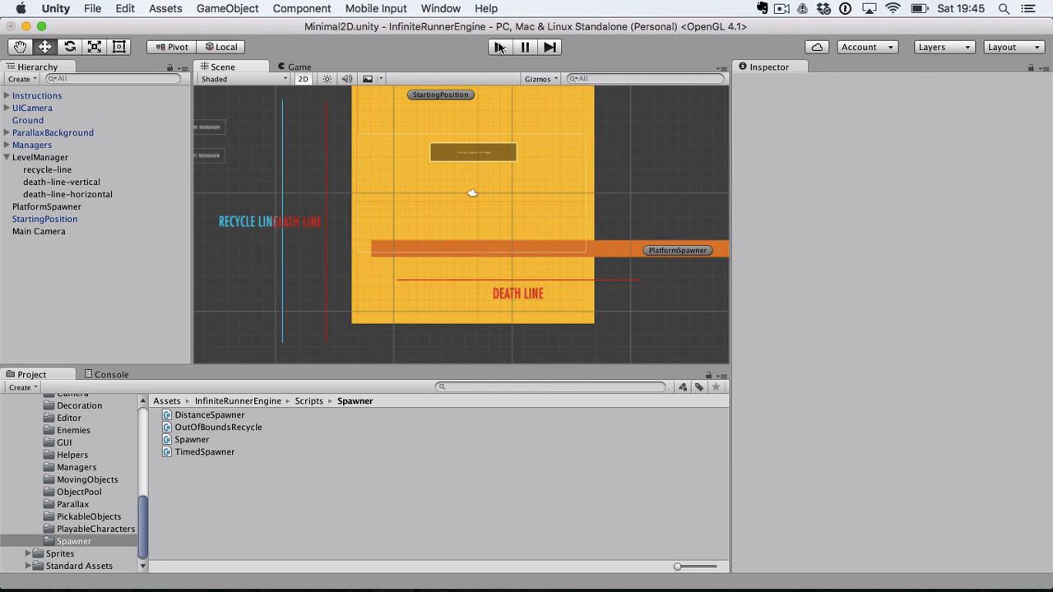
- Select the PlatformSpawner in the scene and examine its Distance Spawner and Simple Object Pooler settings
click(676, 255)
click(680, 252)
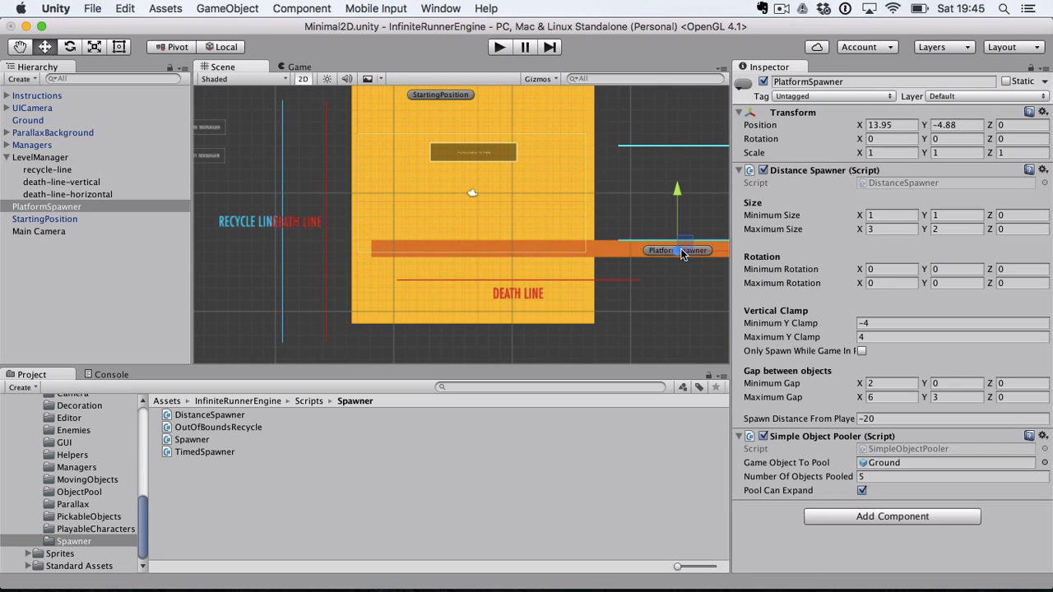
middle_drag(639, 292, 417, 309)
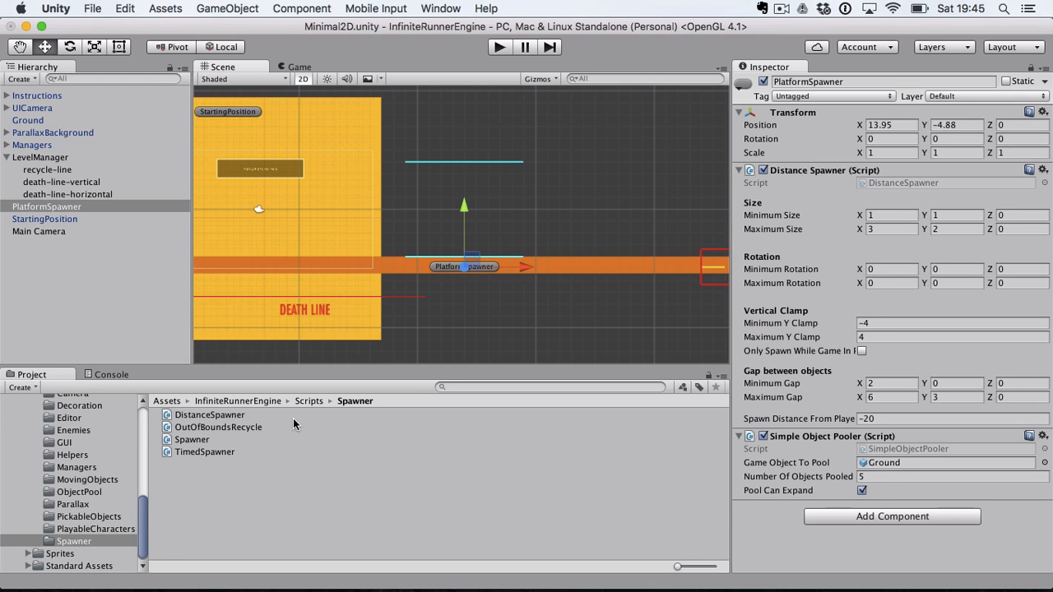
- Open the Minimal2D folder inside the InfiniteRunnerEngine Resources folder of the project
scroll(85, 471, up, 10)
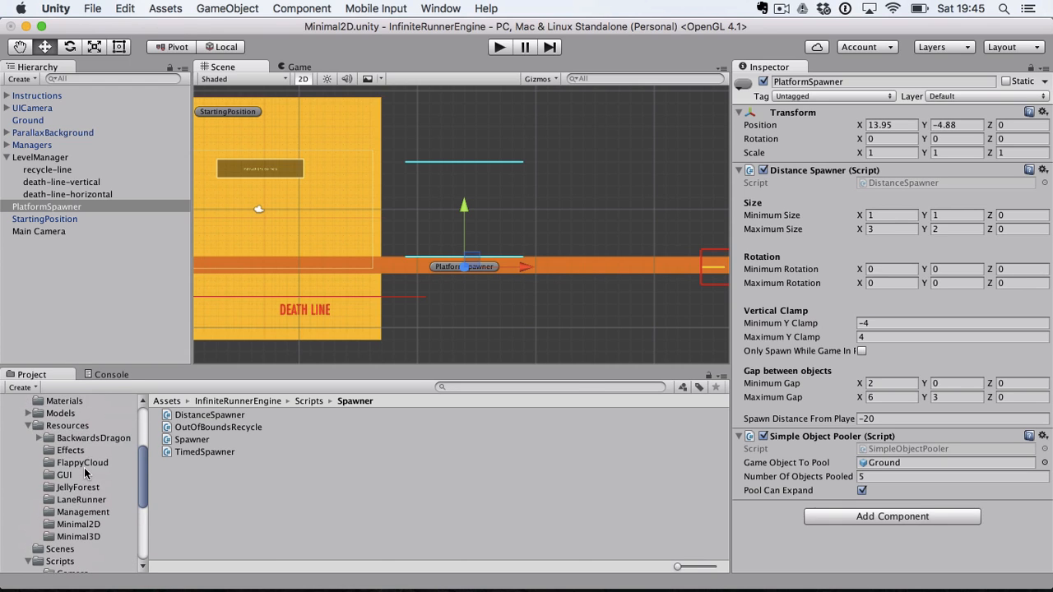
click(69, 441)
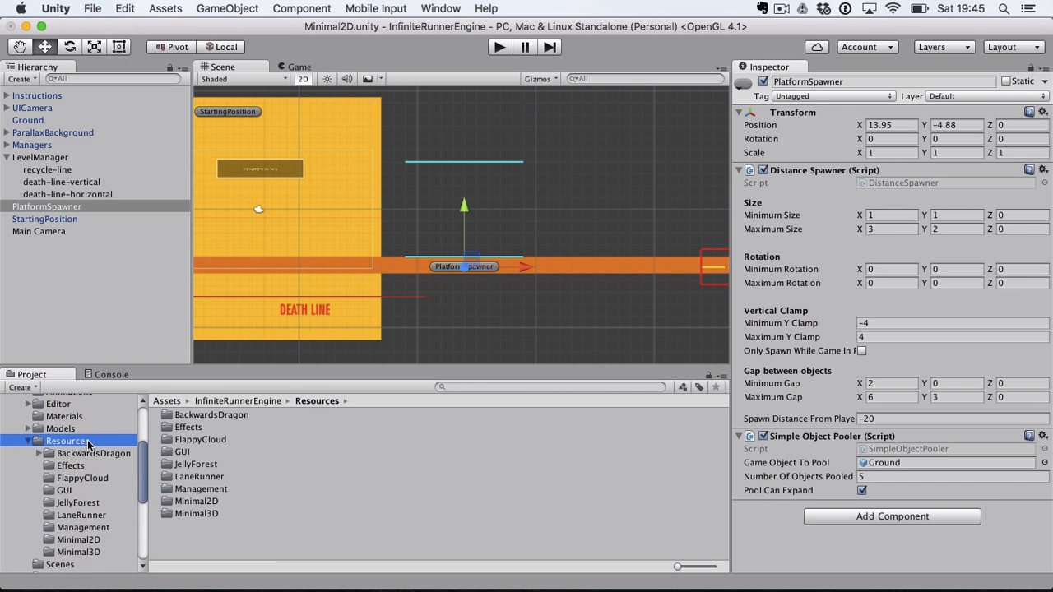
double_click(210, 502)
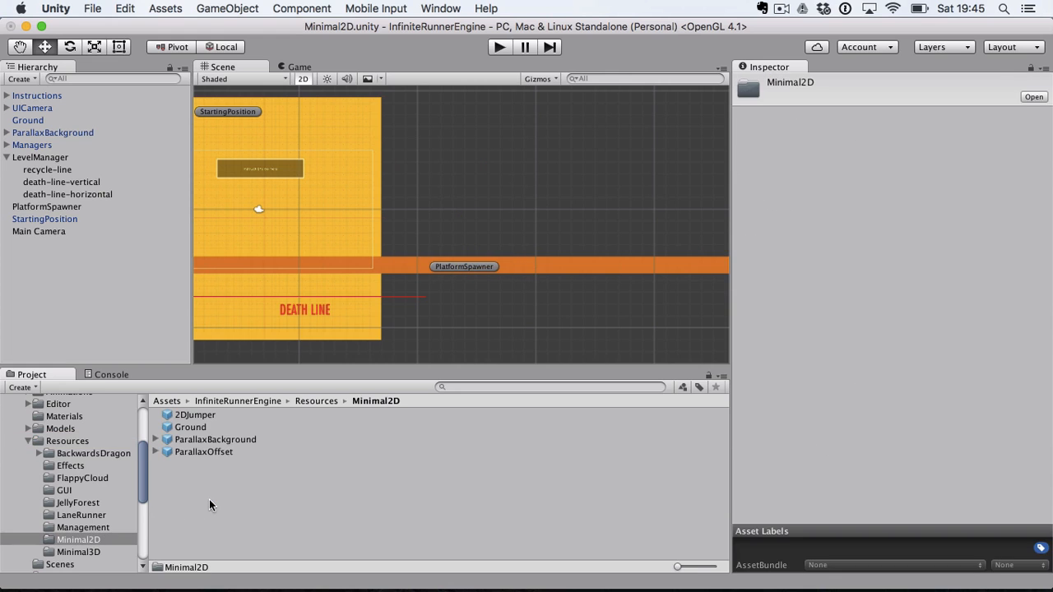
- Place a Ground prefab in the scene at about X 3.73, Y 0.3, and delete that instance
click(200, 429)
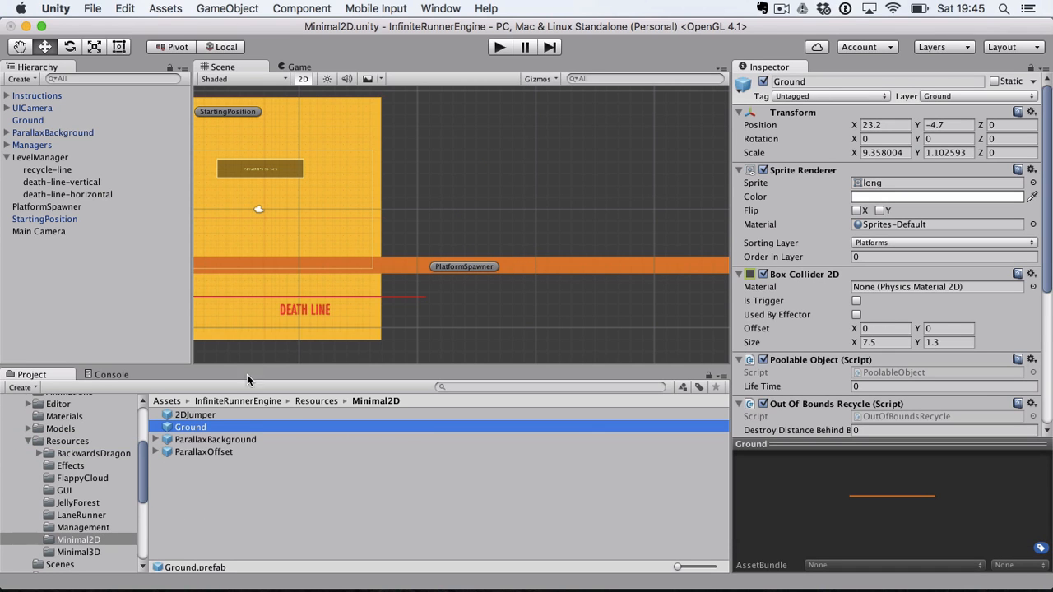
drag(247, 379, 344, 199)
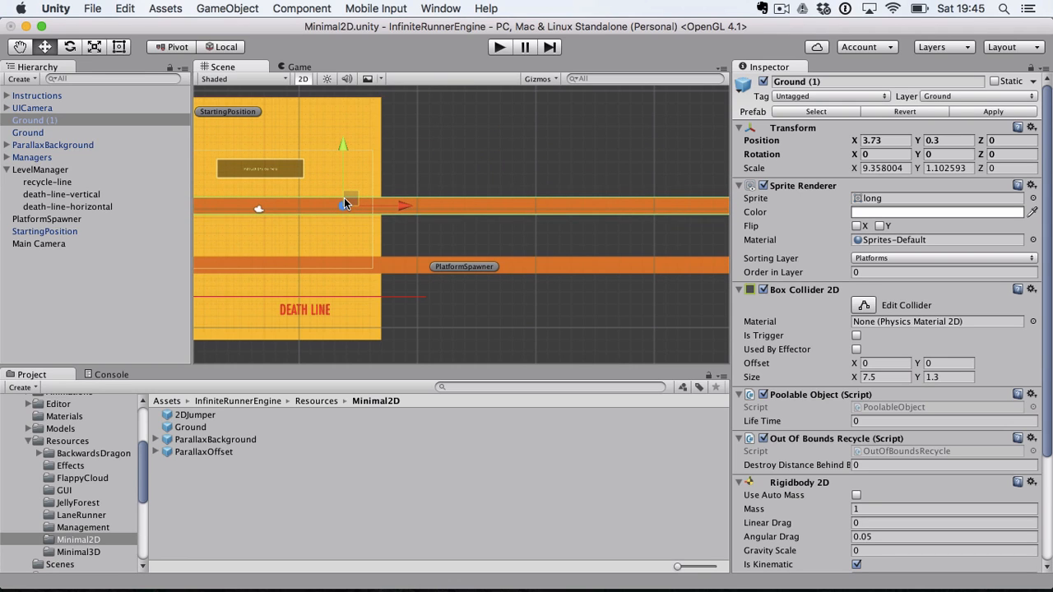
key(super+BackSpace)
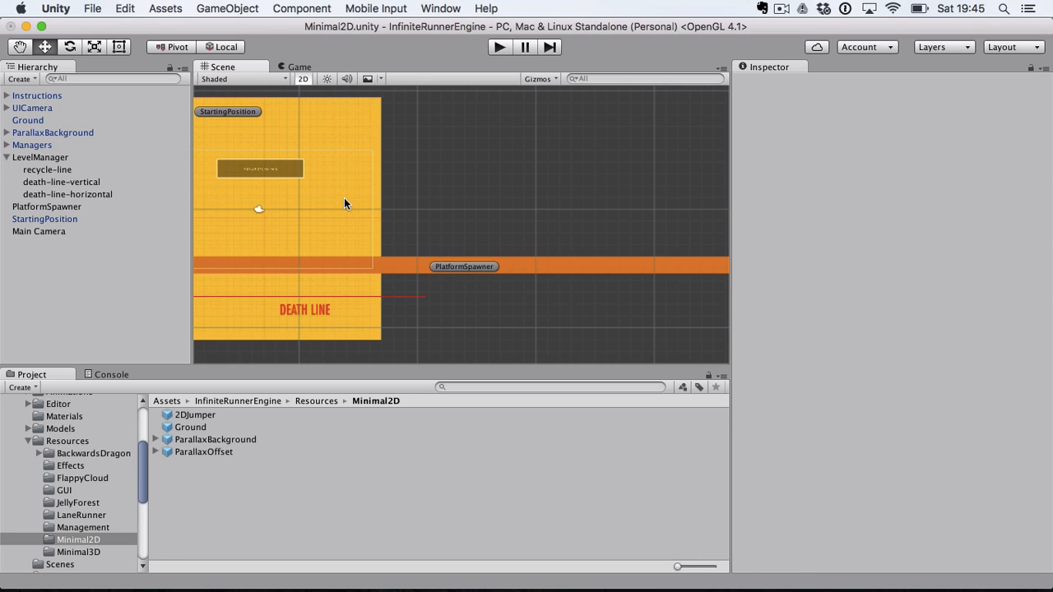
- Set the PlatformSpawner's minimum size to X 0.1, Y 0.1 and its maximum size to X 0.4, Y 0.4
click(470, 268)
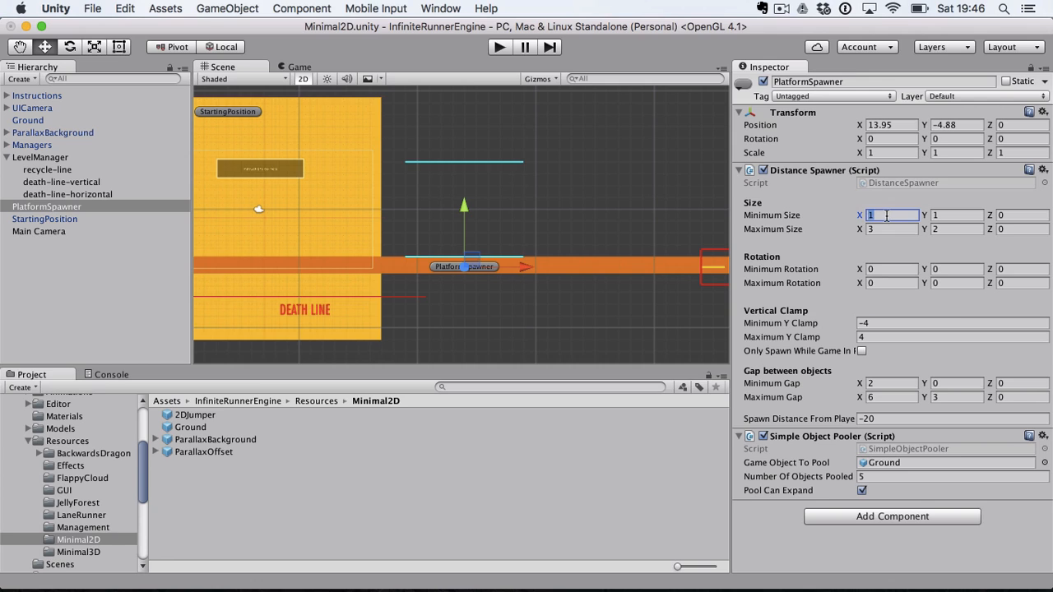
key(Tab)
key(Tab)
key(Tab)
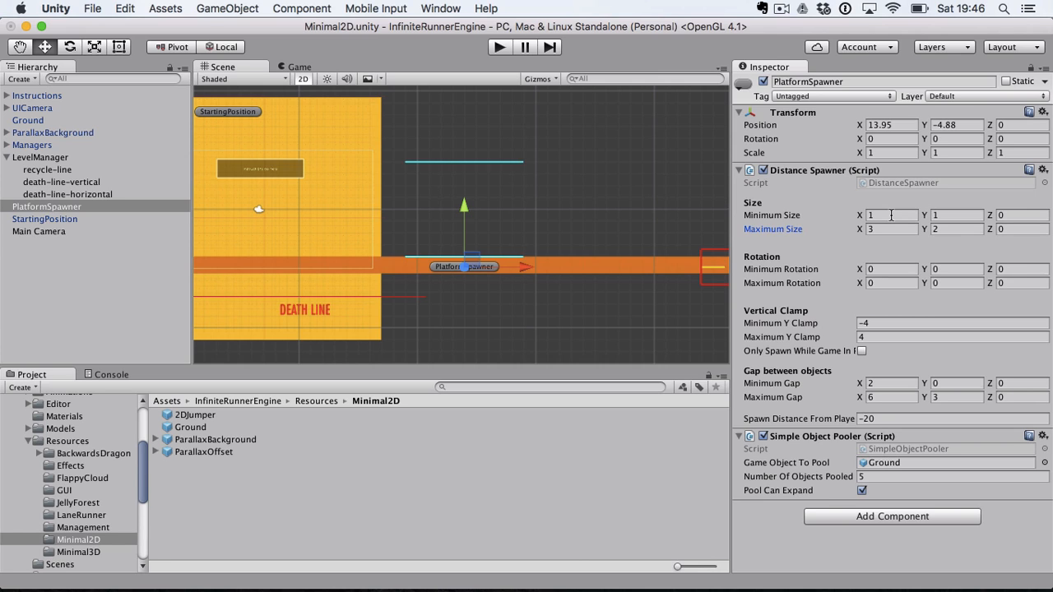
click(879, 216)
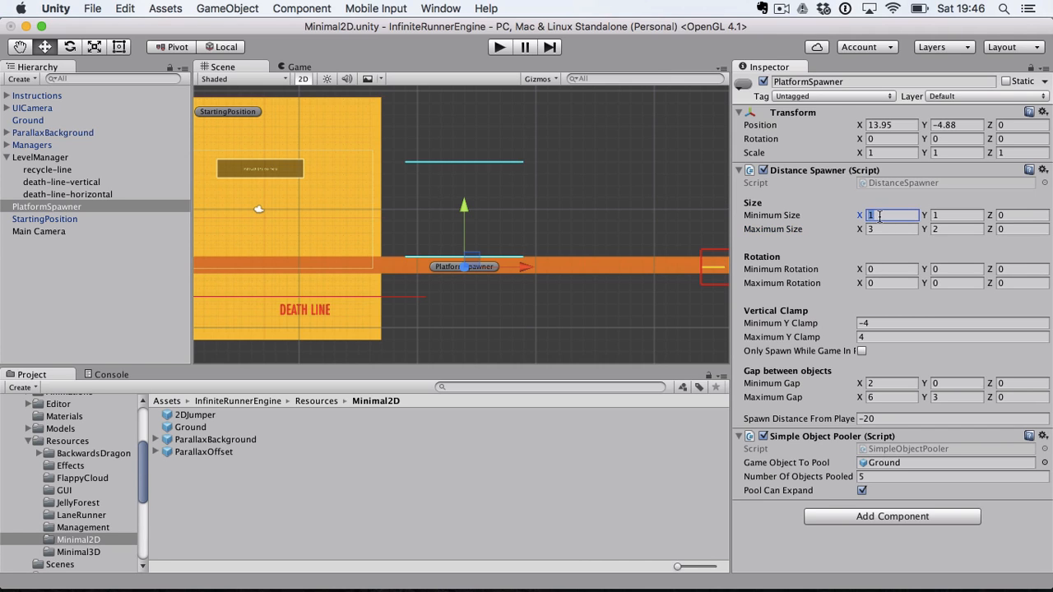
text(0.1)
key(Tab)
text(0.1)
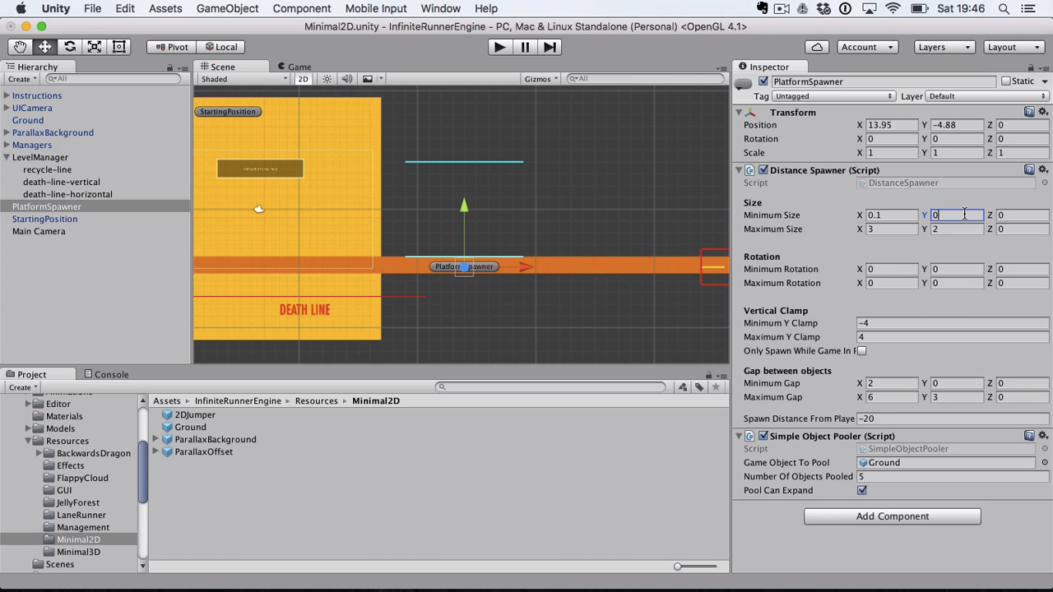
key(Tab)
key(Tab)
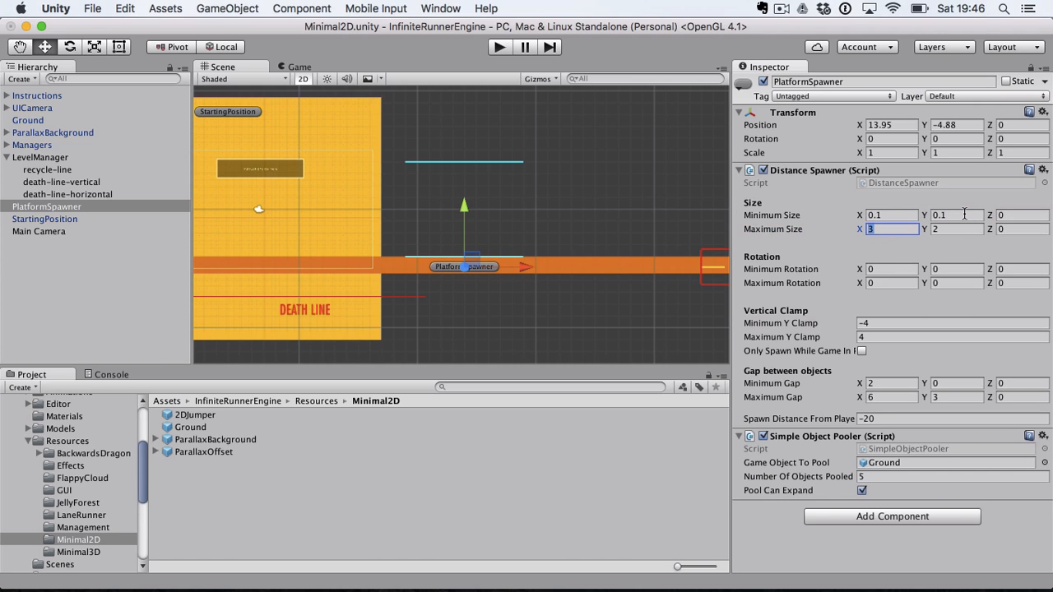
text(0.4)
key(Tab)
text(0.4)
- Play the game with the tiny platforms, jump the character a few times, and stop the game
click(499, 48)
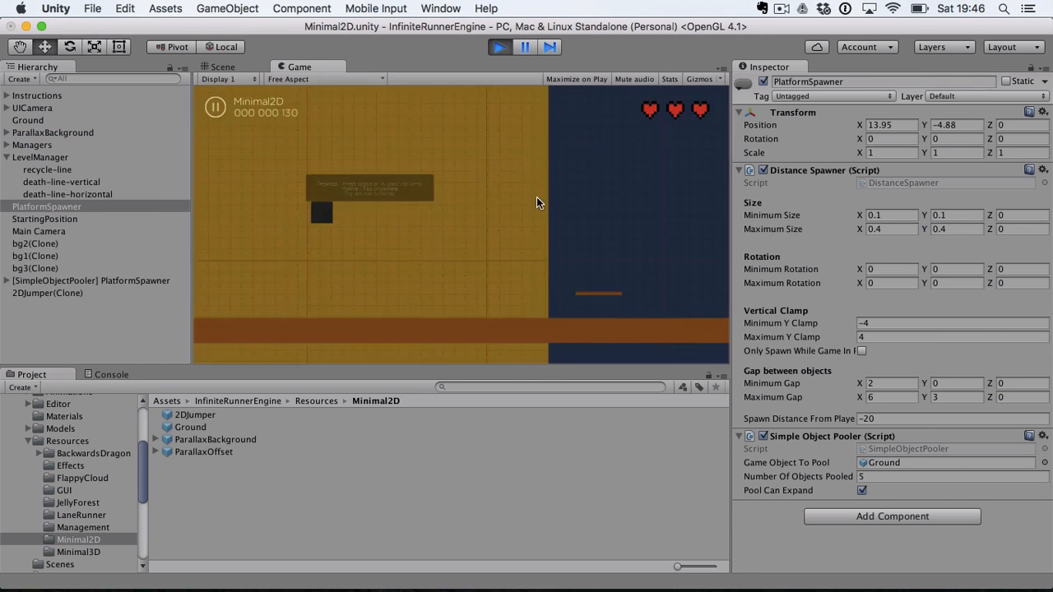
key(space)
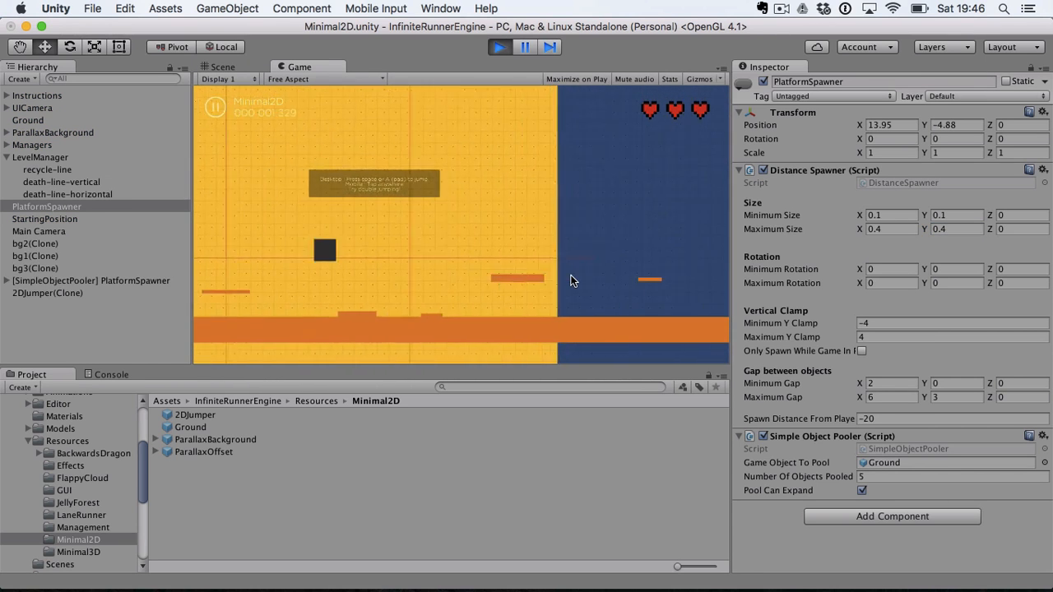
key(space)
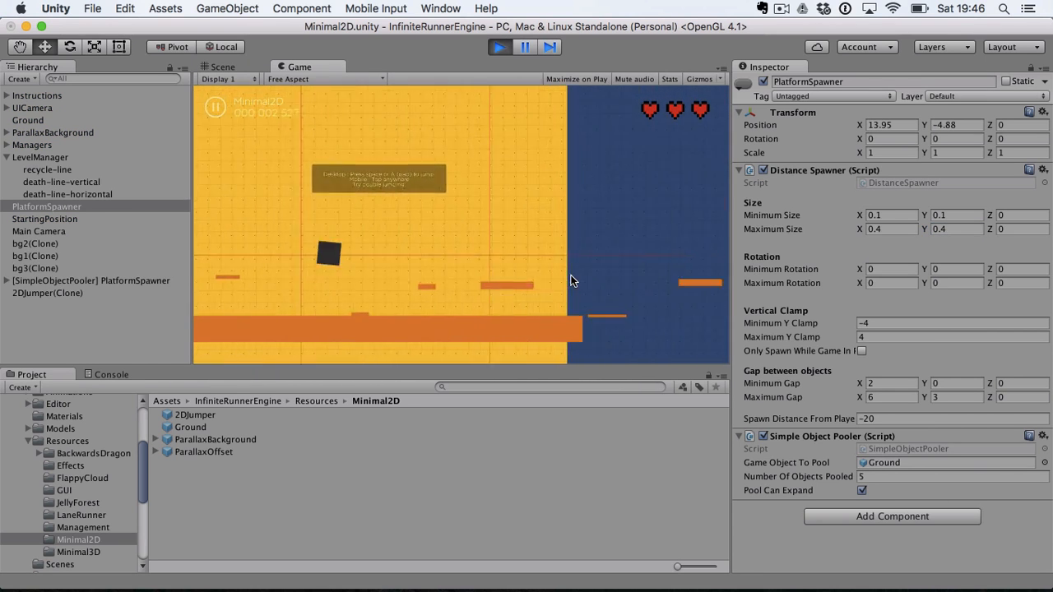
key(space)
key(space)
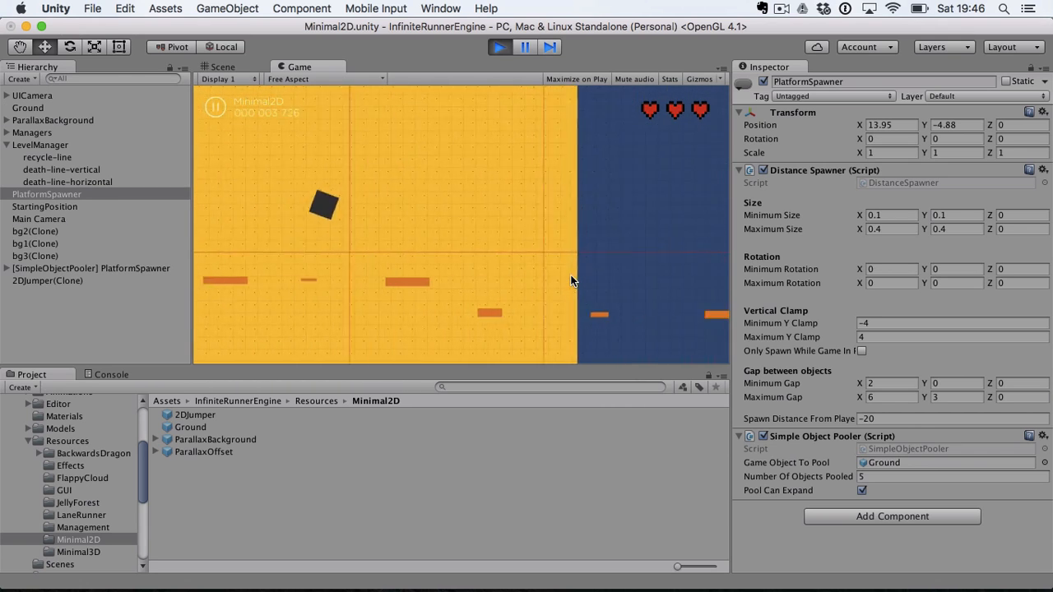
click(497, 48)
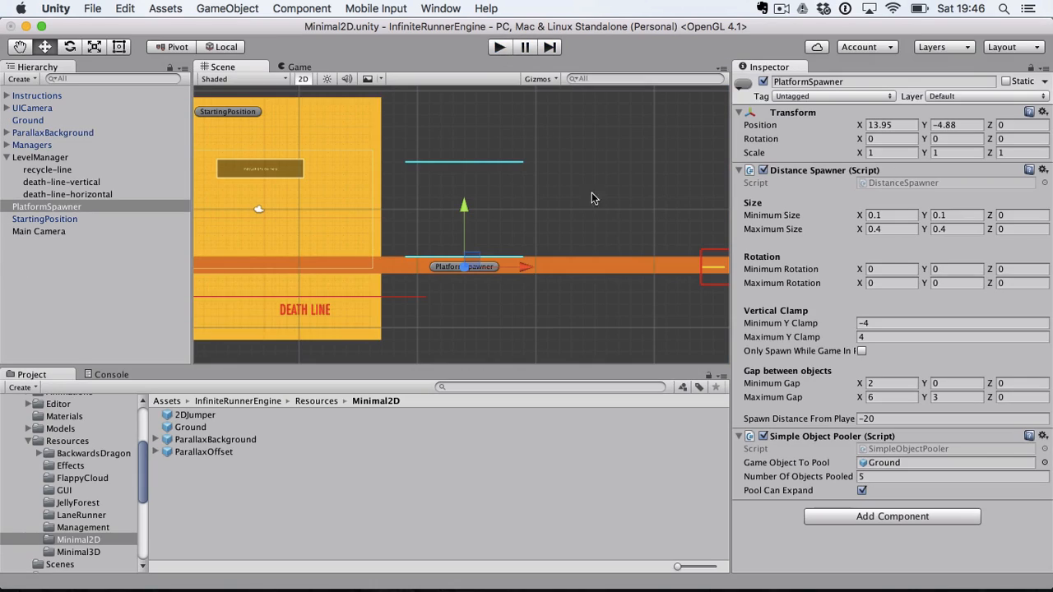
- Set the spawner's minimum size to X 5, Y 7 and maximum size to X 7, Y 8, and briefly test the game
click(890, 216)
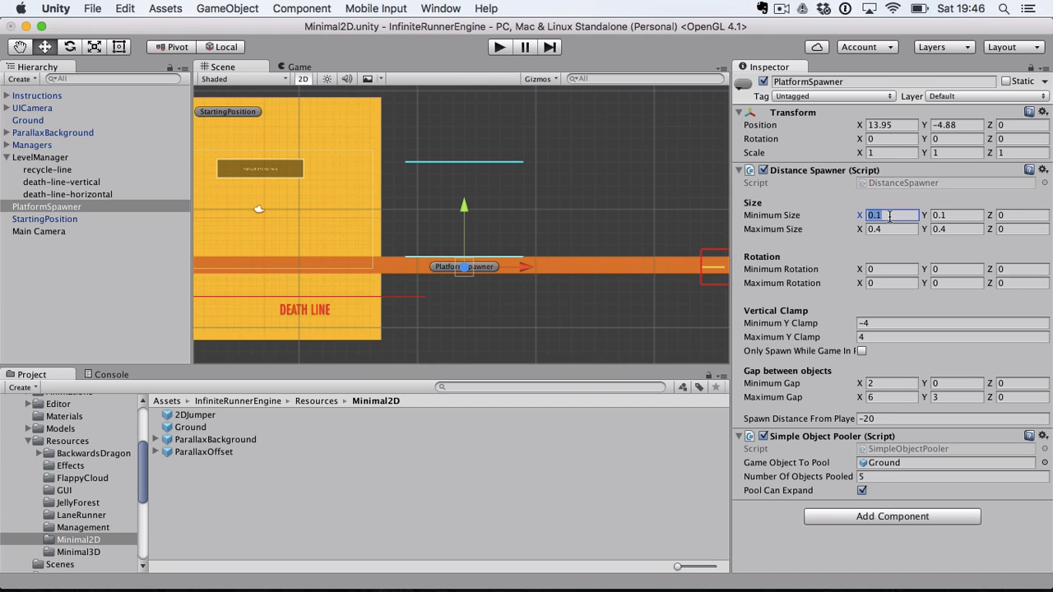
text(5)
key(Tab)
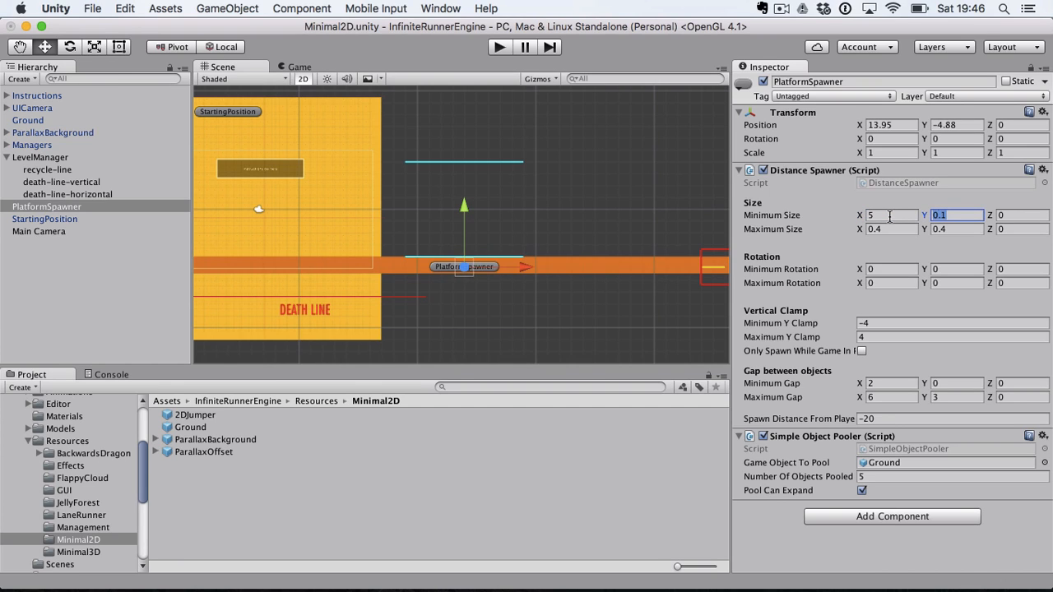
text(7)
key(Tab)
key(Tab)
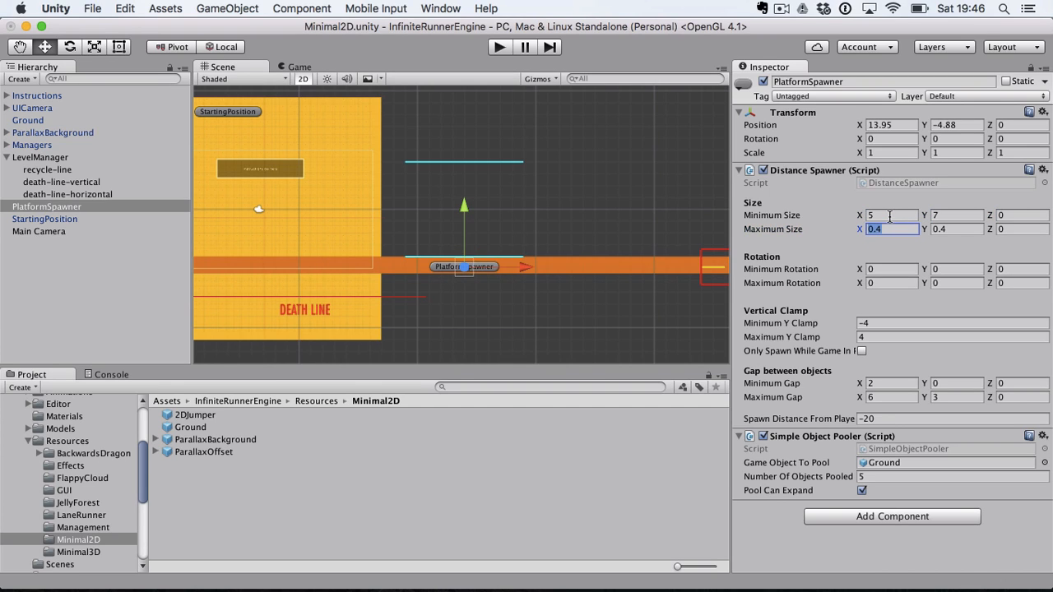
text(7)
key(Tab)
text(8)
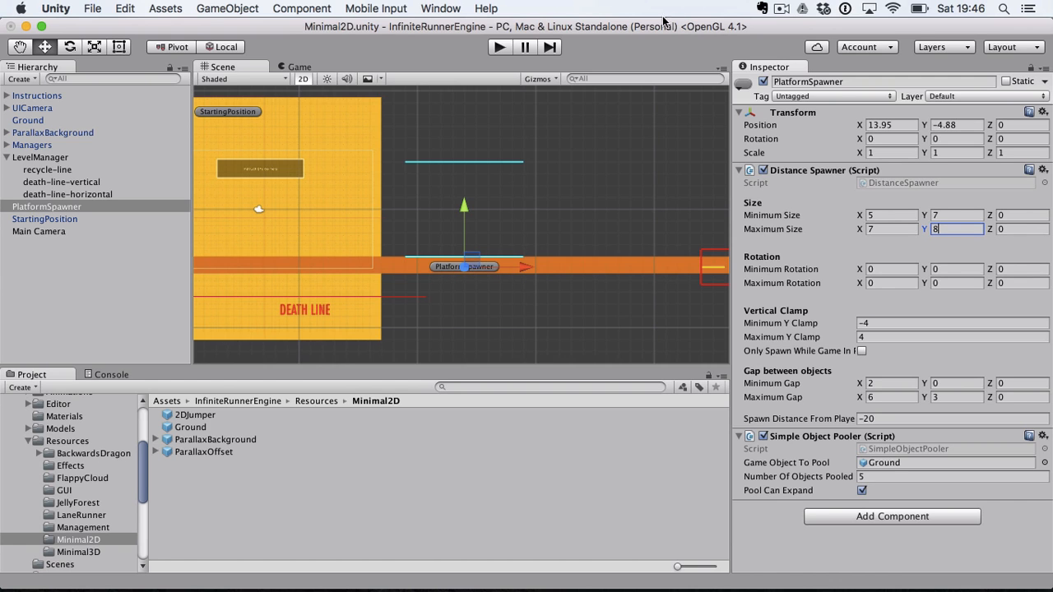
click(501, 48)
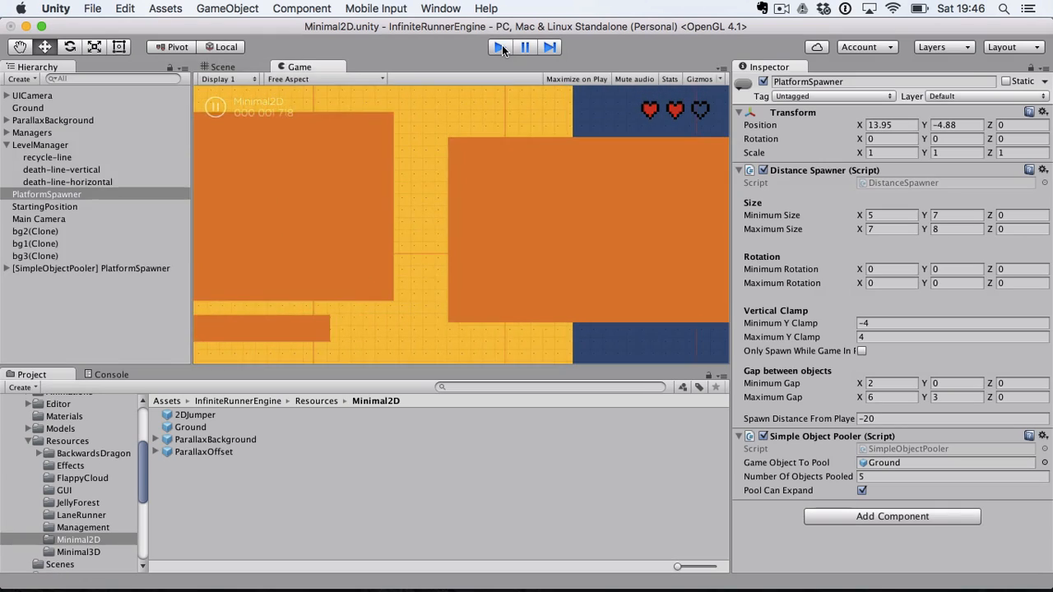
click(502, 47)
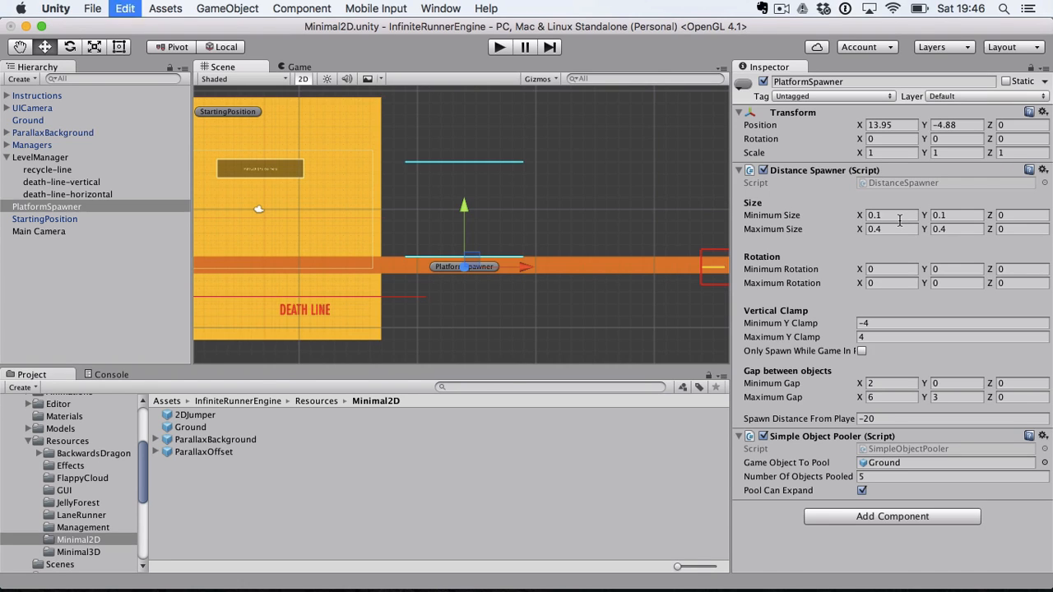
- Undo the size changes on the PlatformSpawner, back to minimum X 1, Y 1 and maximum X 3, Y 2
key(super+z)
key(super+z)
key(super+z)
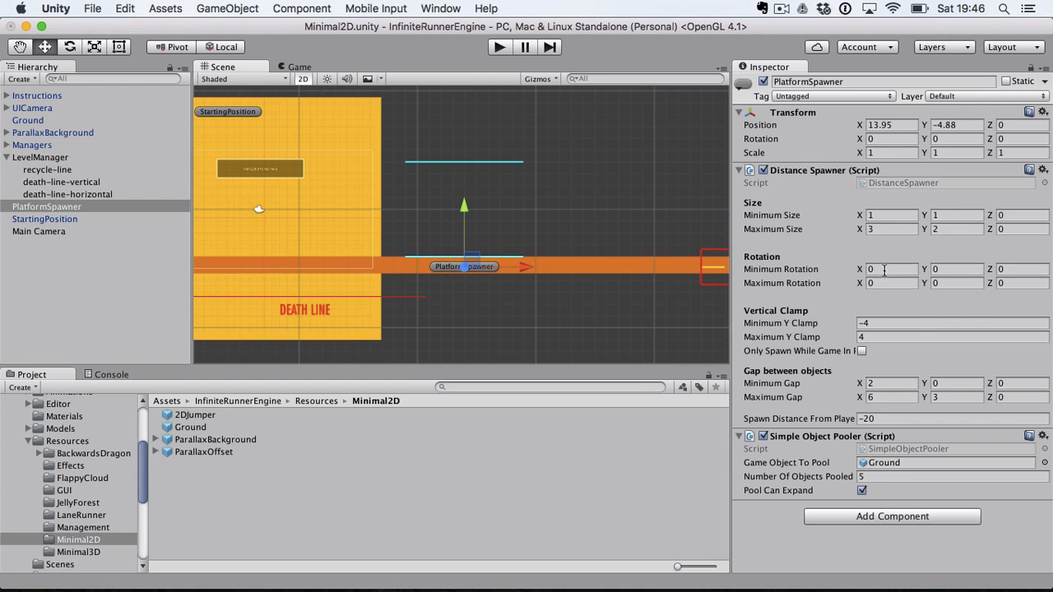
- Examine the components of the Ground prefab in the Minimal2D resources folder
click(1018, 213)
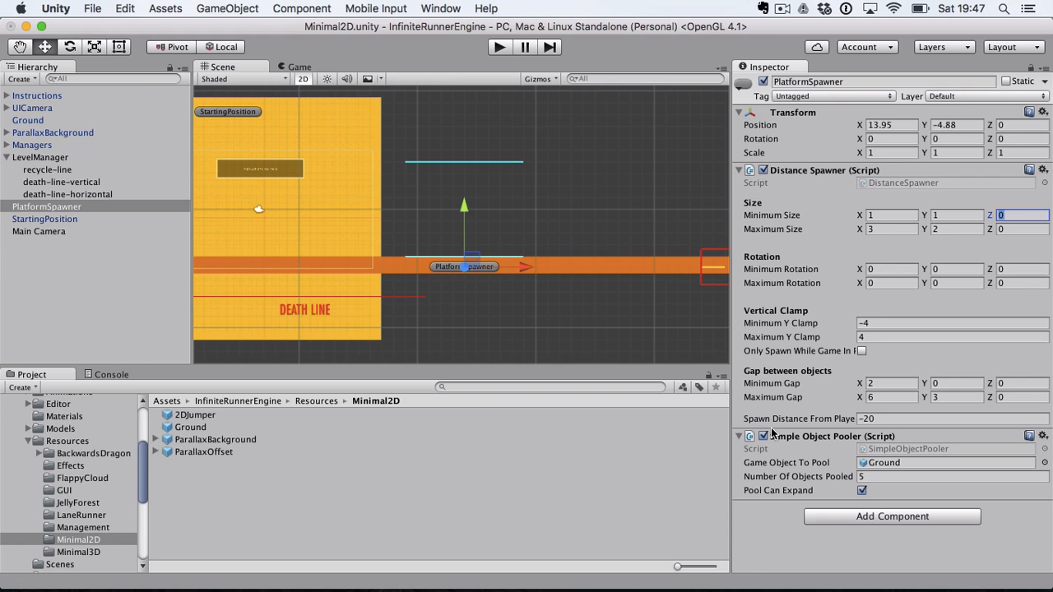
click(191, 428)
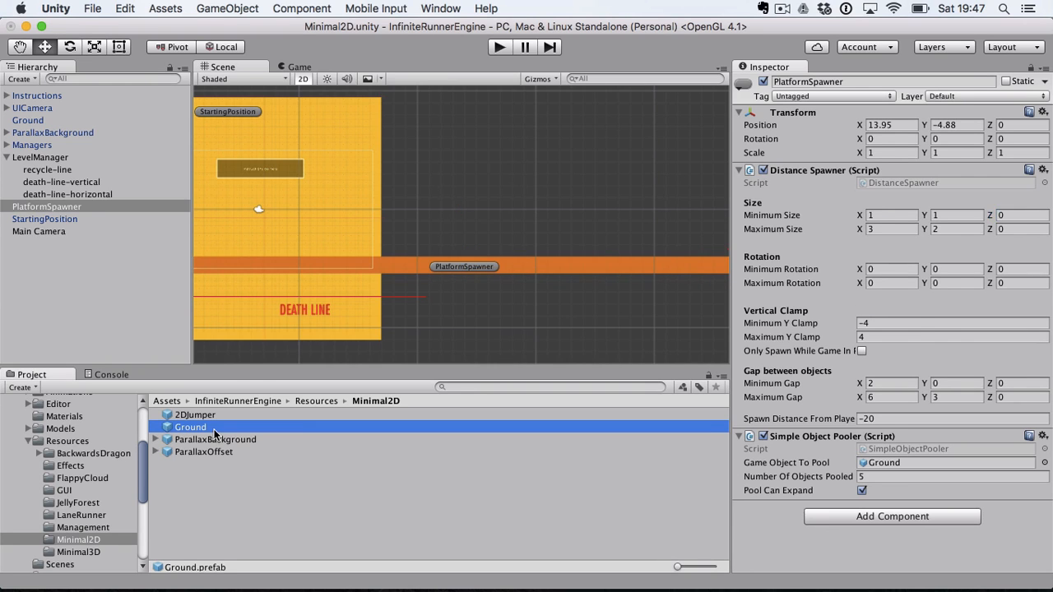
scroll(805, 315, down, 5)
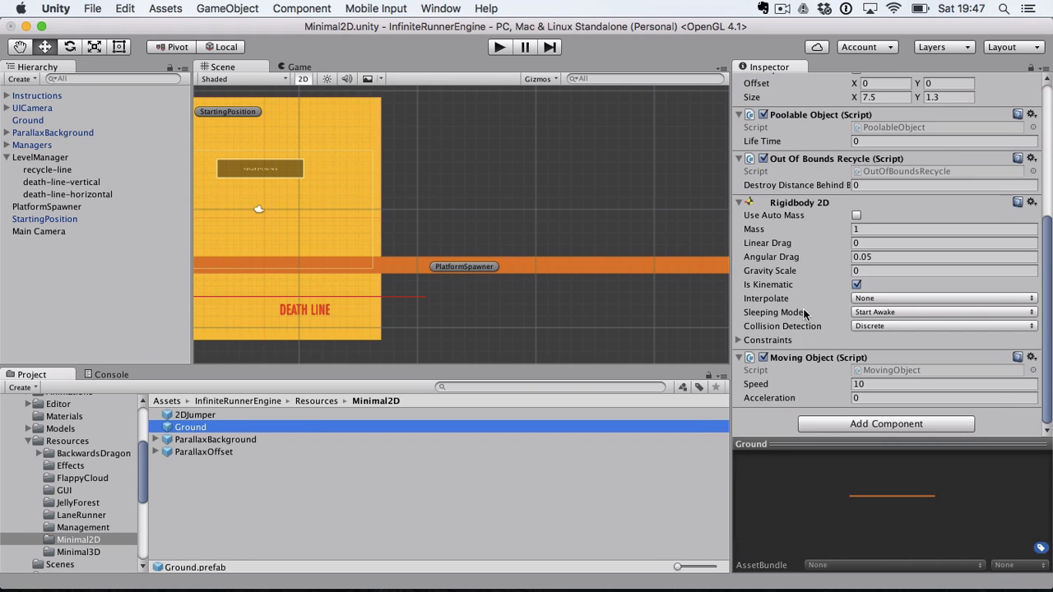
scroll(805, 315, up, 5)
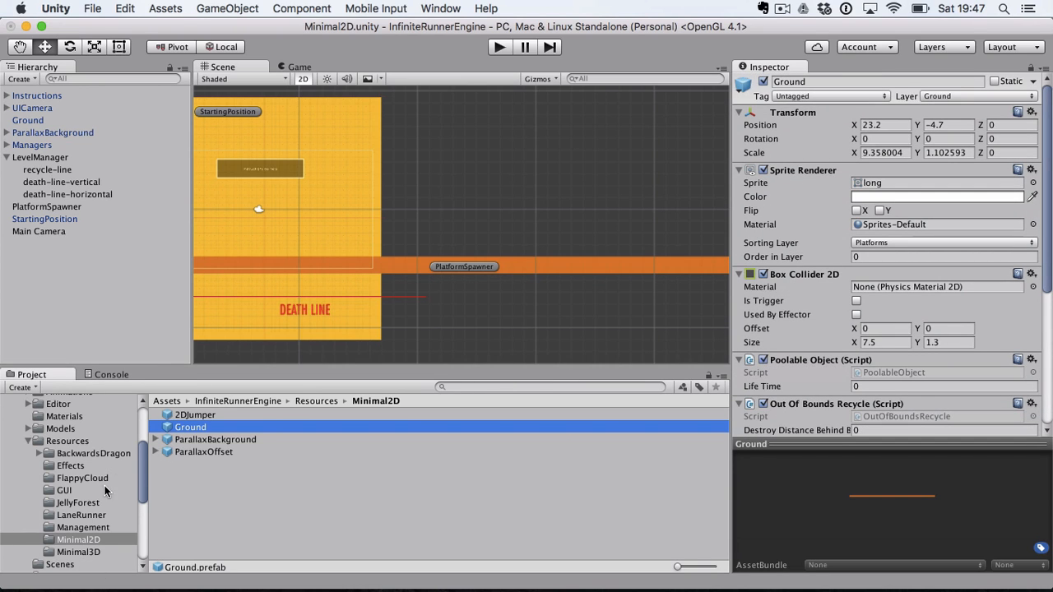
- Set the PlatformSpawner's minimum rotation to -40 on the X, Y and Z axes
click(464, 270)
click(463, 269)
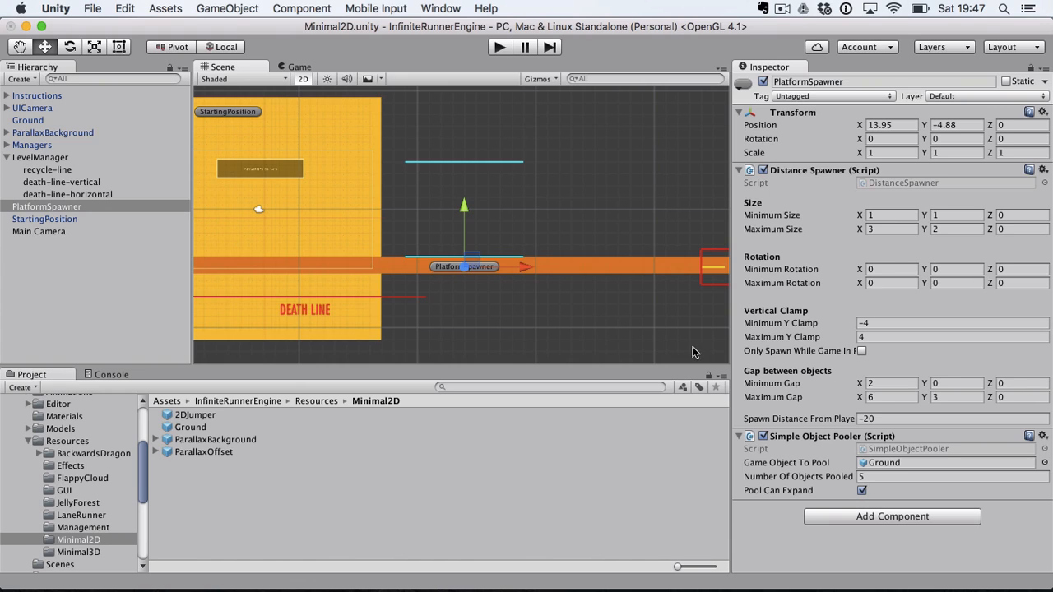
click(890, 269)
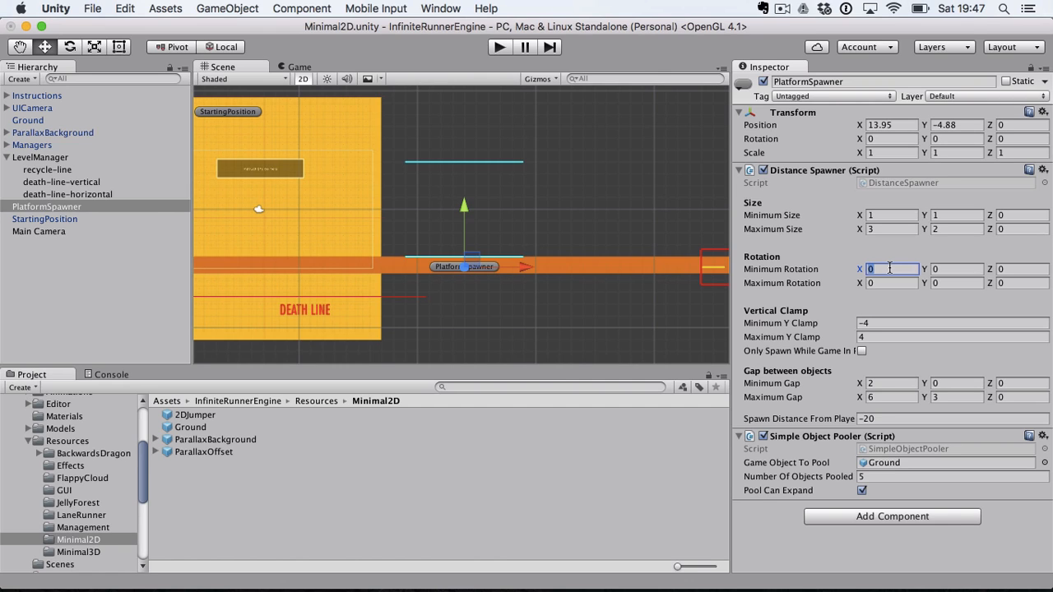
text(-40)
key(Tab)
text(-)
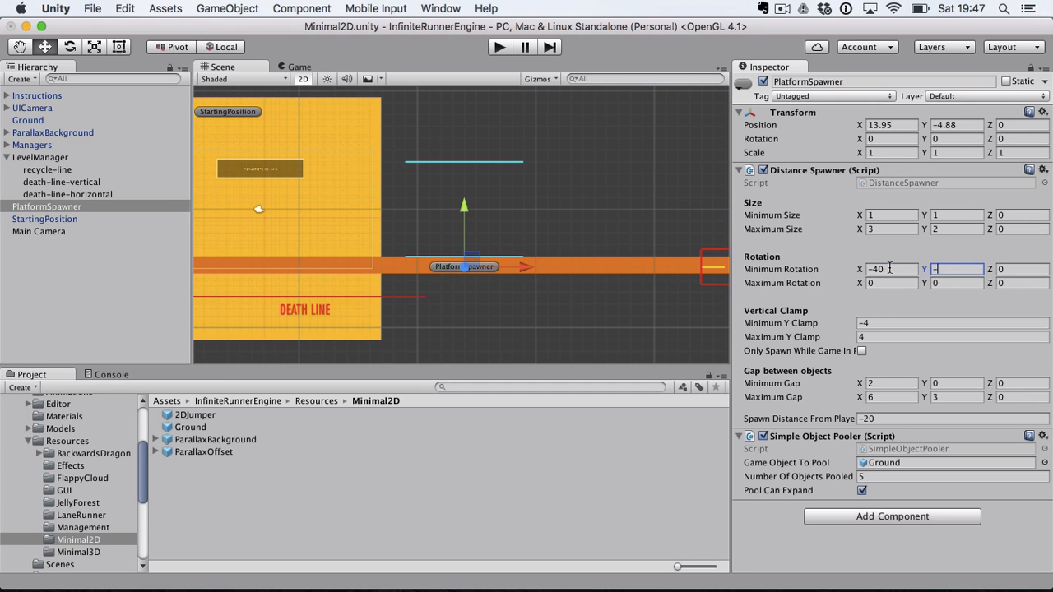
text(40)
key(Tab)
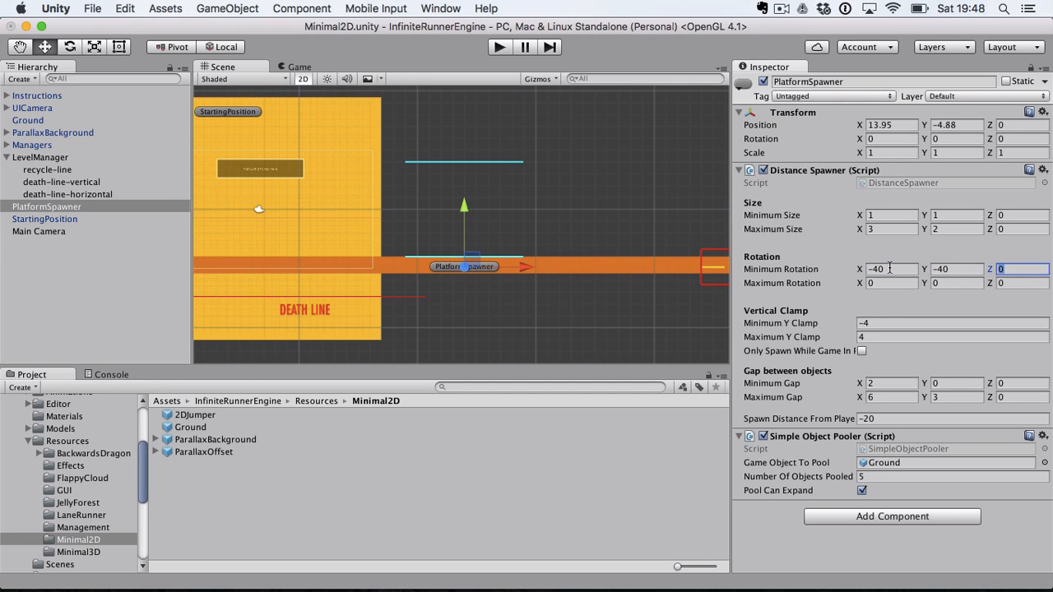
text(-40)
key(Tab)
- Set the PlatformSpawner's maximum rotation to 40 on the X, Y and Z axes
key(Tab)
text(40)
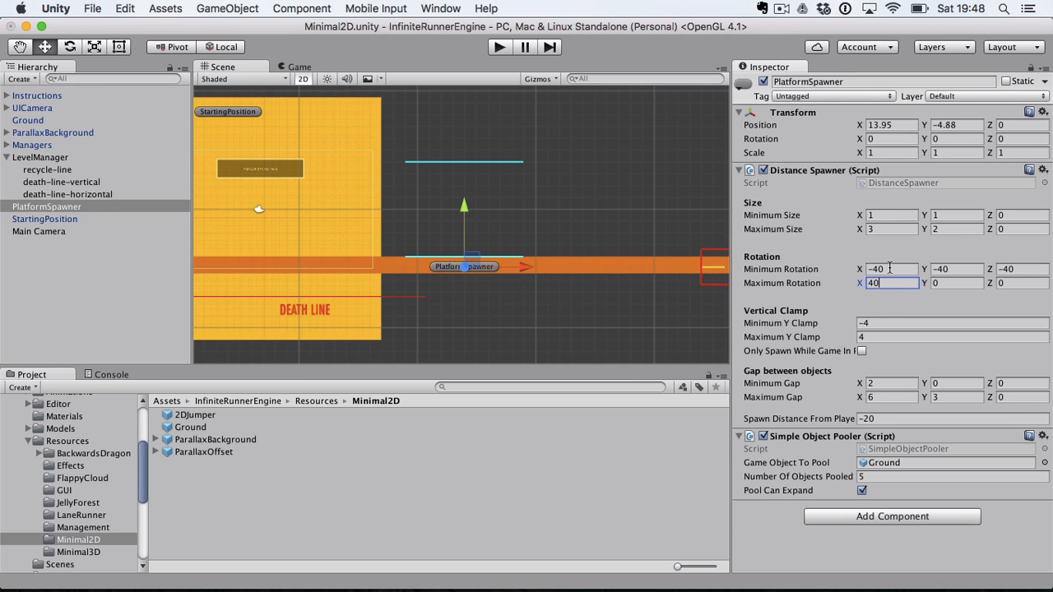
key(Tab)
text(40)
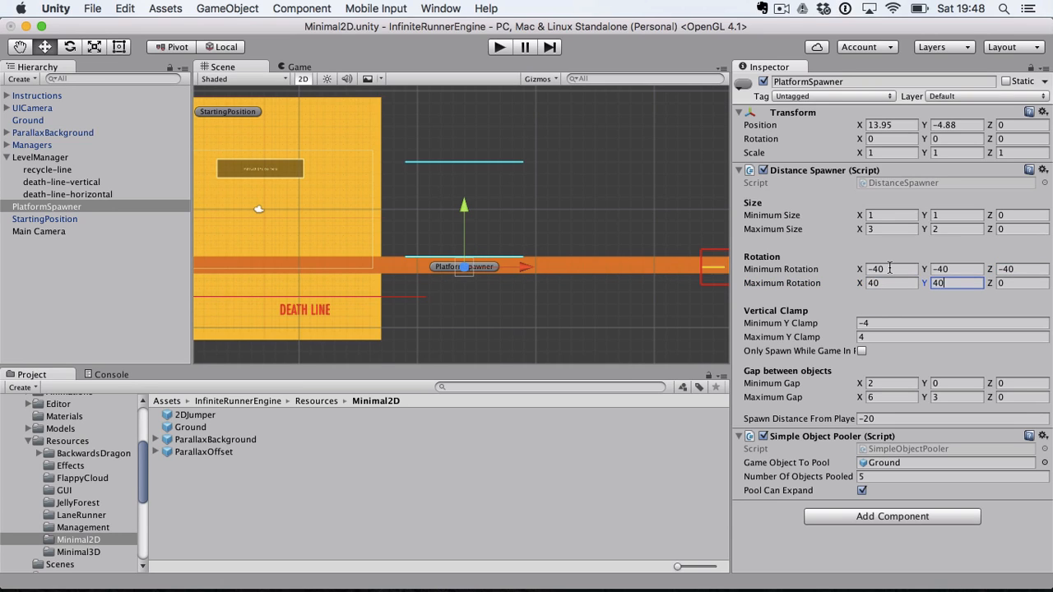
key(Tab)
text(4)
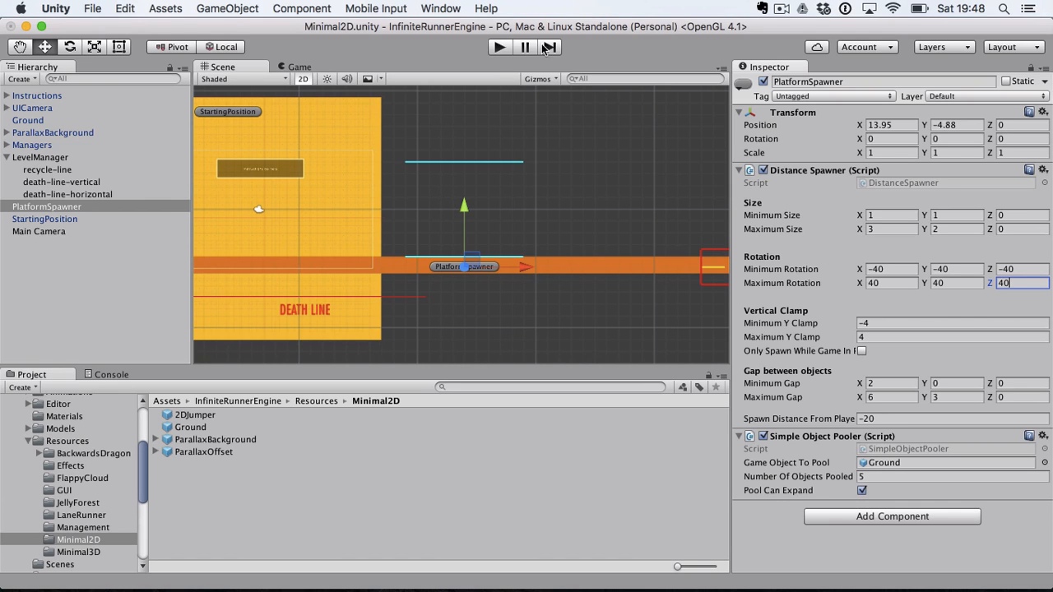
- Play-test the game and examine the rotated platforms in the scene from a 3D perspective, ending back in edit mode with the 2D view
click(490, 49)
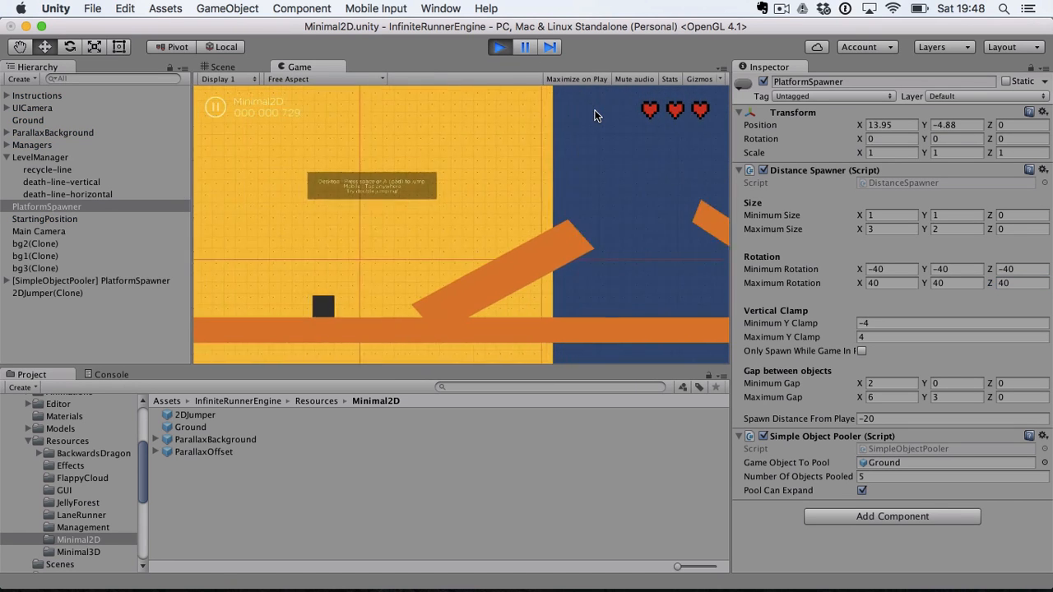
key(space)
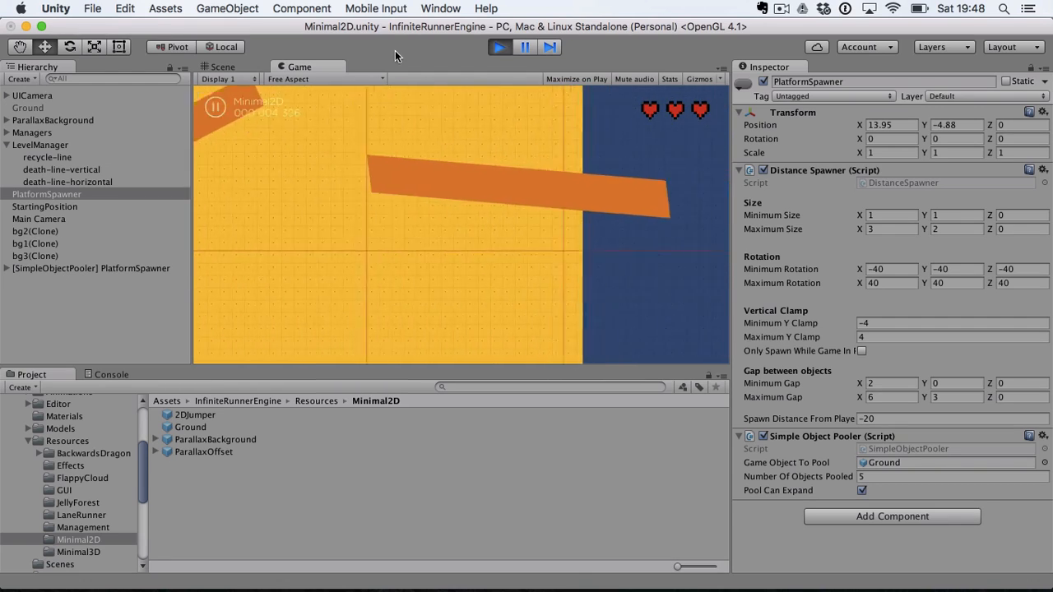
click(248, 66)
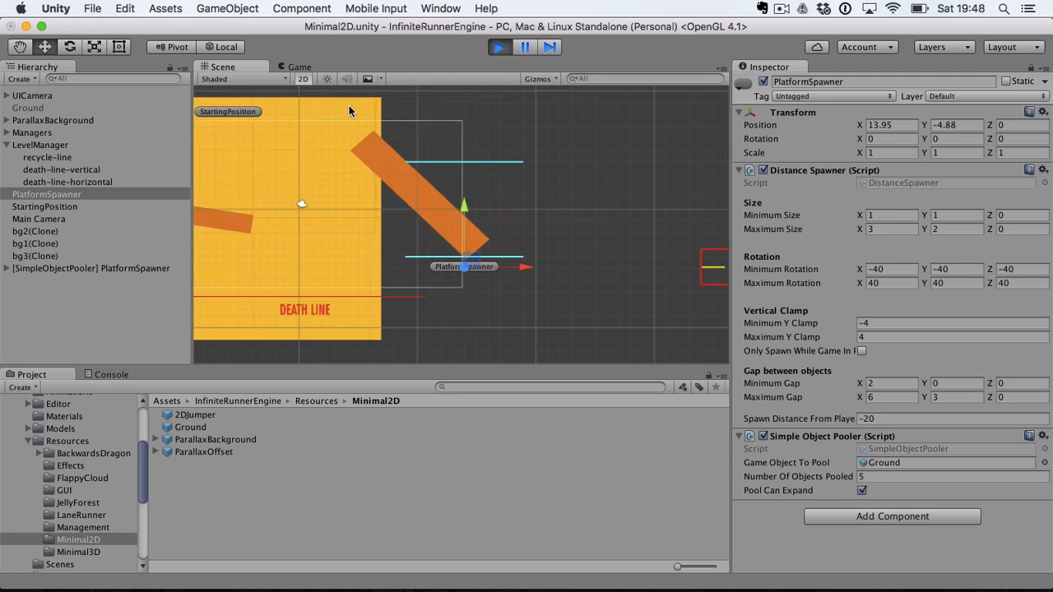
click(303, 79)
alt+drag(417, 230, 682, 222)
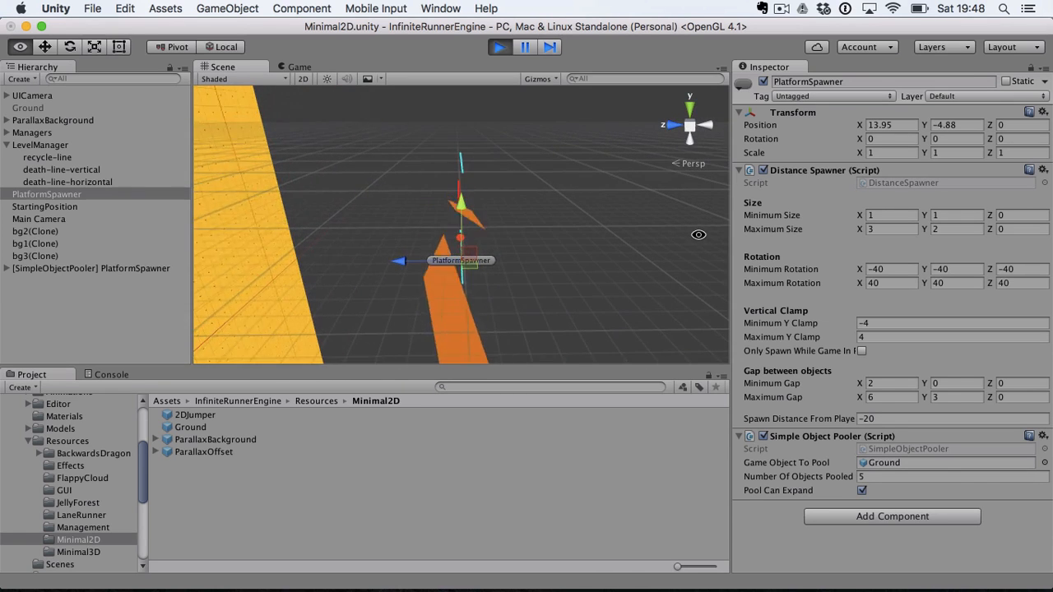
alt+drag(697, 234, 395, 205)
click(498, 47)
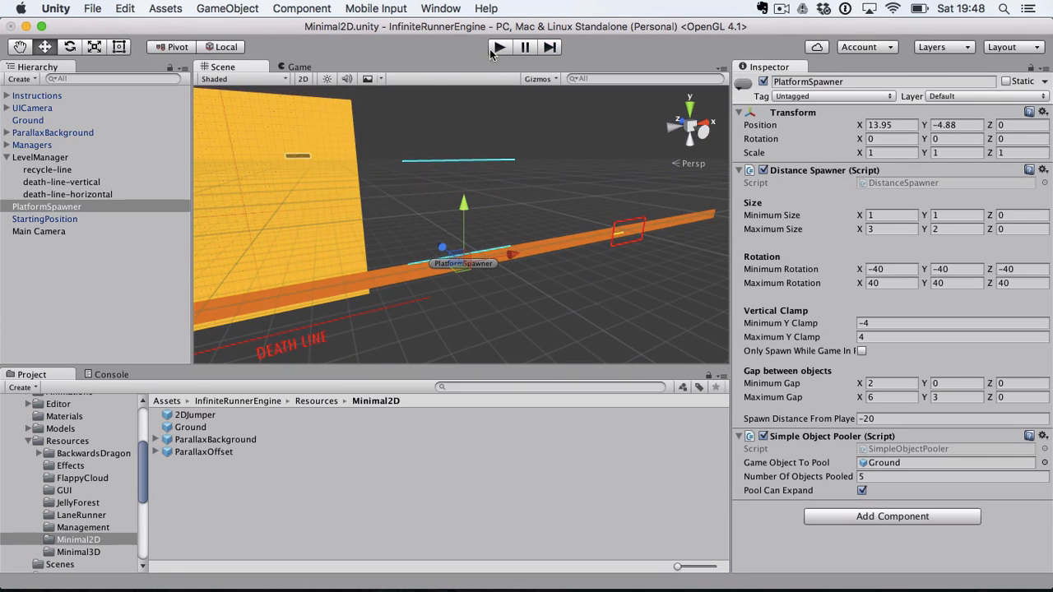
click(303, 79)
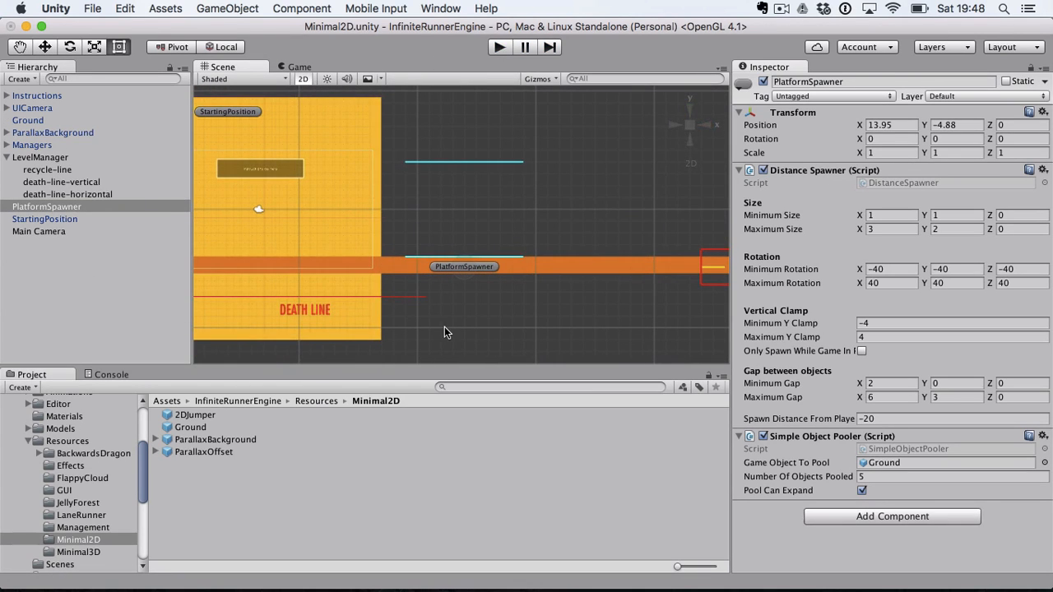
- Reset the PlatformSpawner's minimum rotation to 0 on the X, Y and Z axes
click(894, 268)
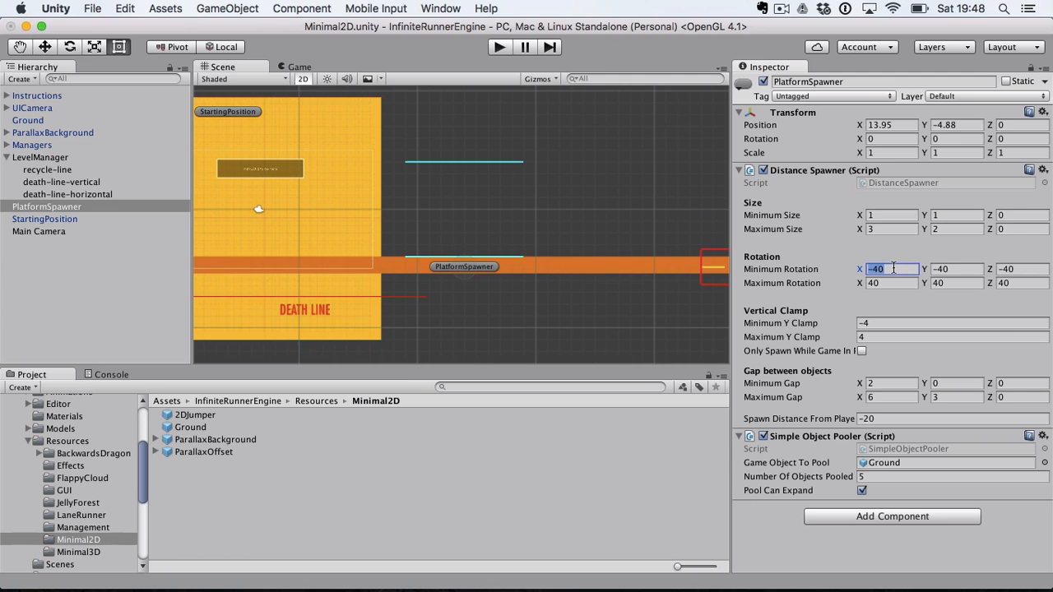
text(0)
key(Tab)
text(0)
key(Tab)
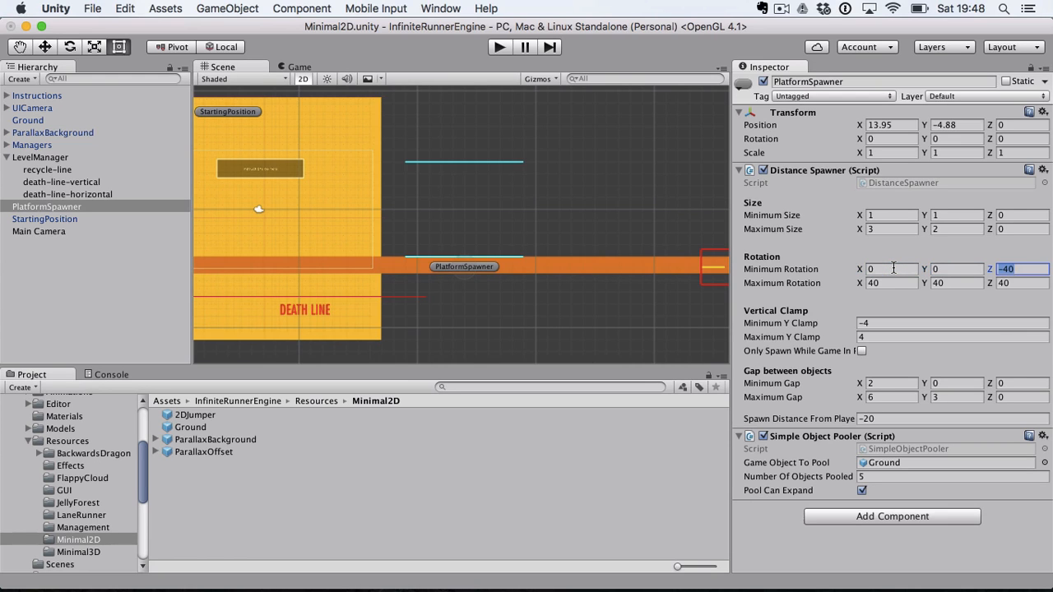
text(0)
- Reset the PlatformSpawner's maximum rotation to 0 on the X, Y and Z axes
key(Tab)
text(0)
key(Tab)
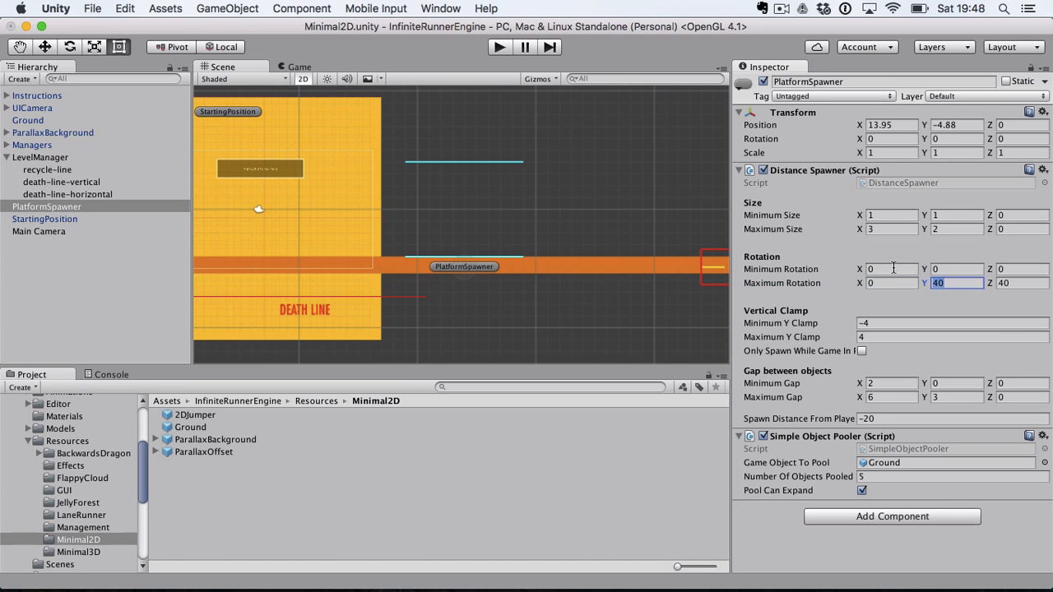
text(0)
key(Tab)
text(0)
- Adjust the spawner's minimum Y clamp to -4.88, level with the PlatformSpawner's own height
middle_drag(624, 213, 524, 223)
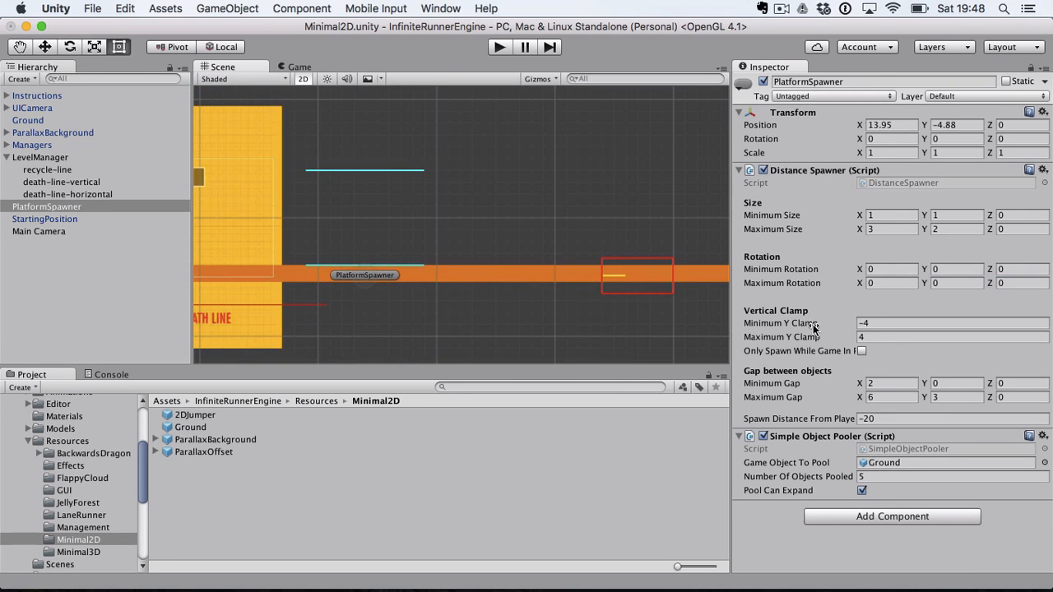
drag(813, 325, 735, 327)
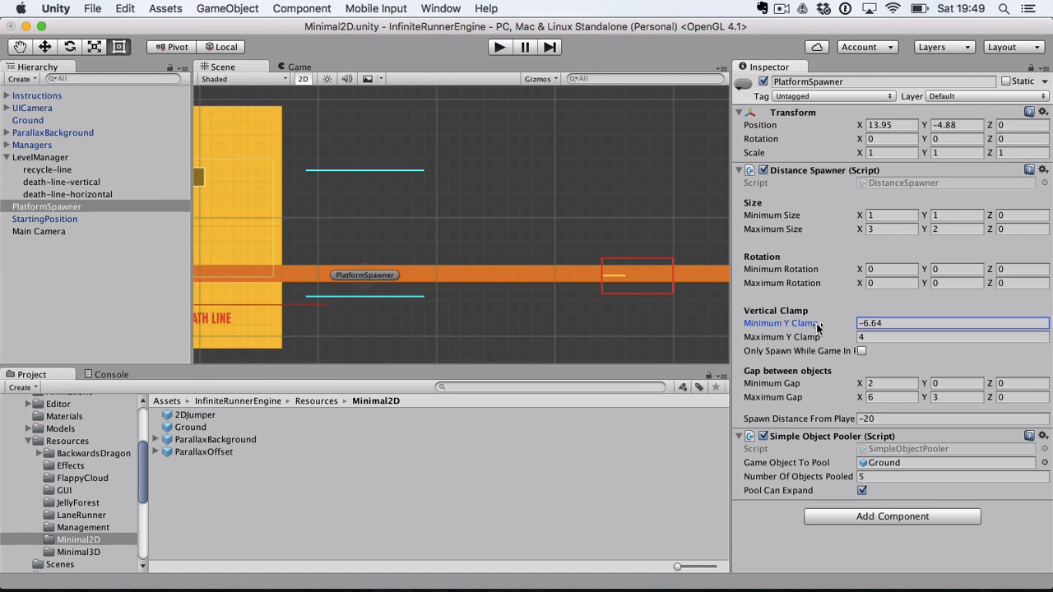
drag(833, 334, 803, 325)
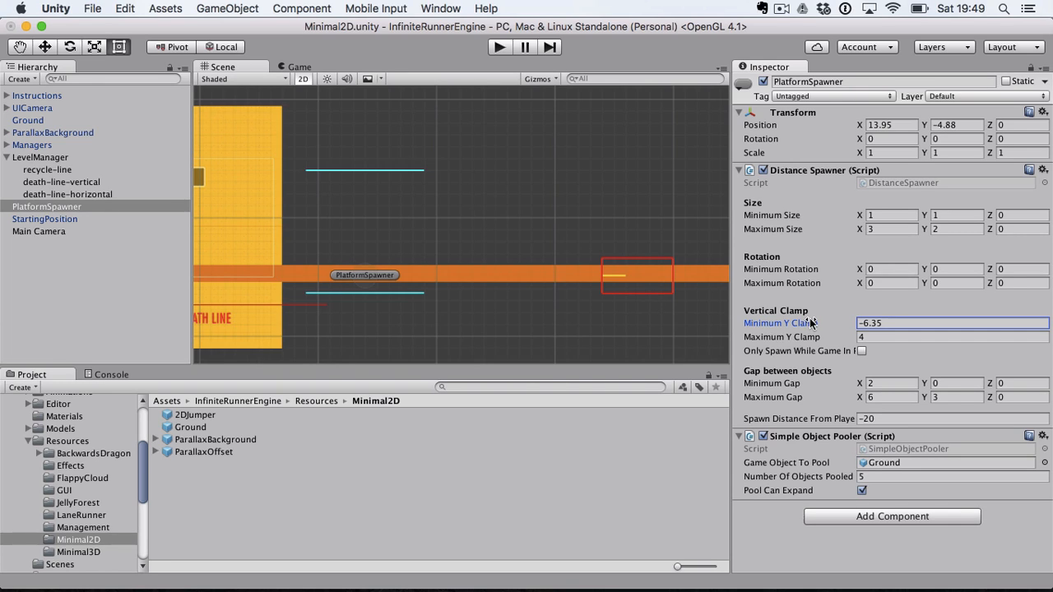
mouse_move(813, 325)
mouse_down()
mouse_move(778, 316)
mouse_move(819, 319)
mouse_up()
middle_drag(417, 233, 487, 236)
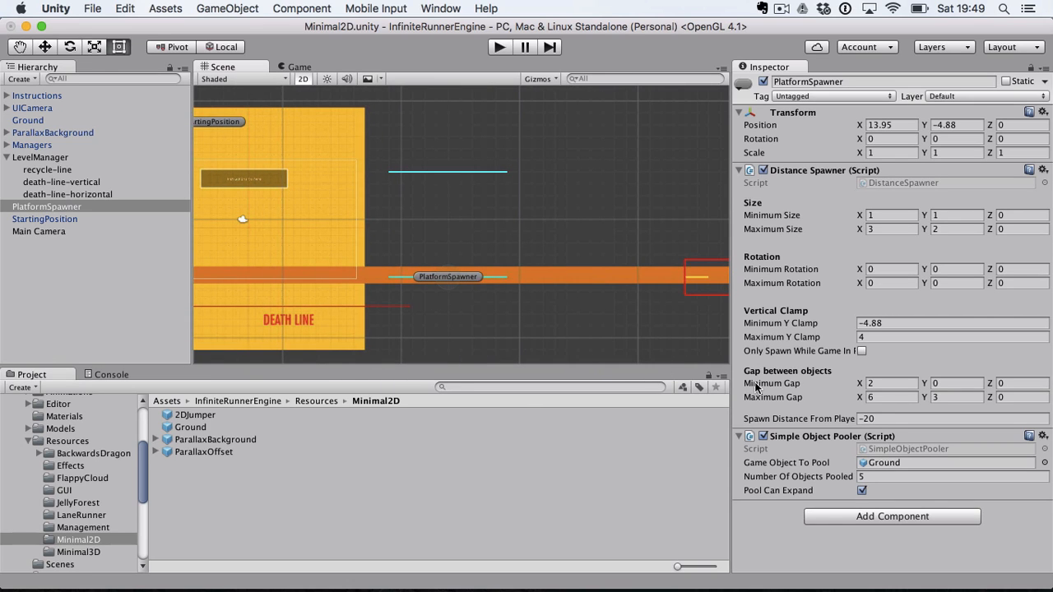
- Play-test the game with the GameManager selected to examine how its status relates to spawning only while the game is in progress
click(861, 354)
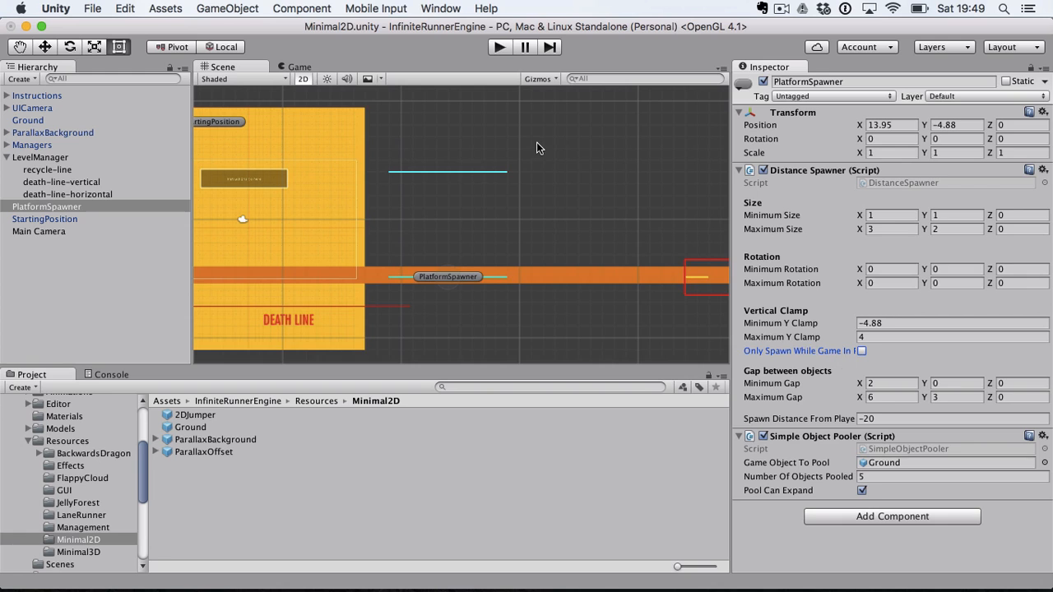
click(73, 146)
click(7, 146)
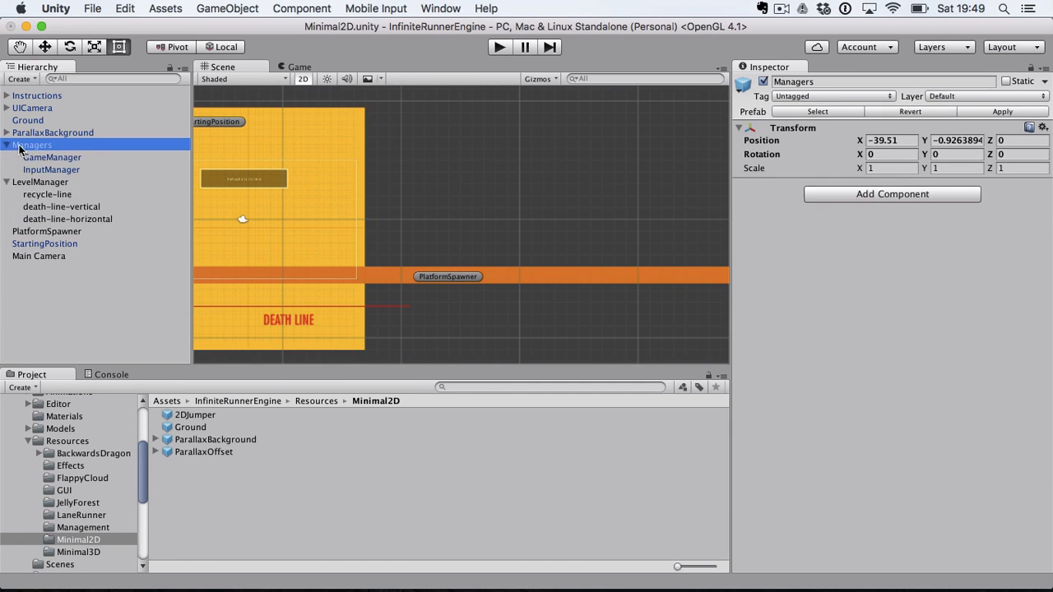
click(51, 158)
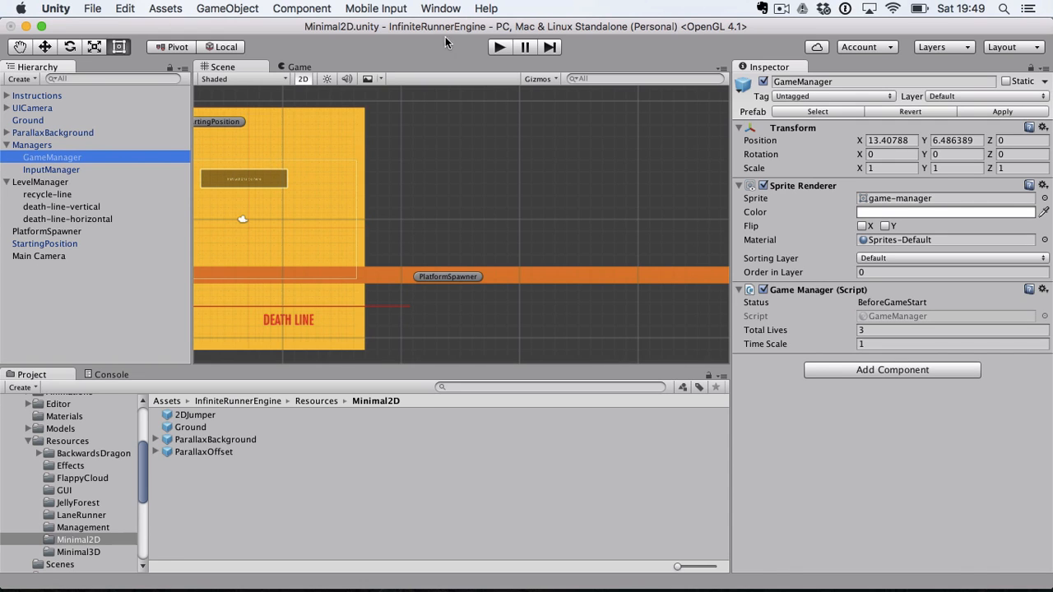
click(497, 48)
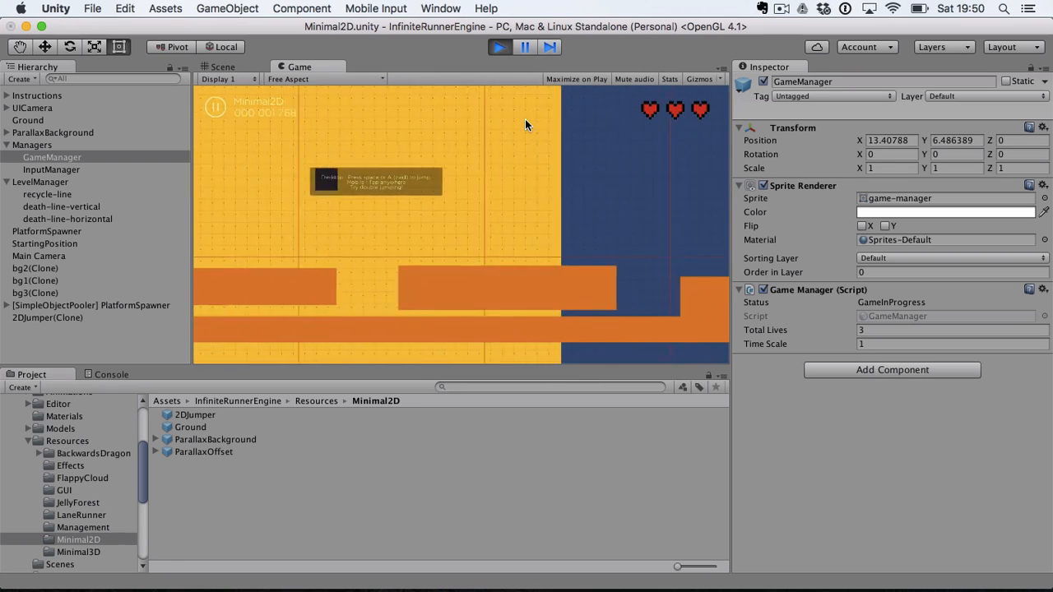
key(space)
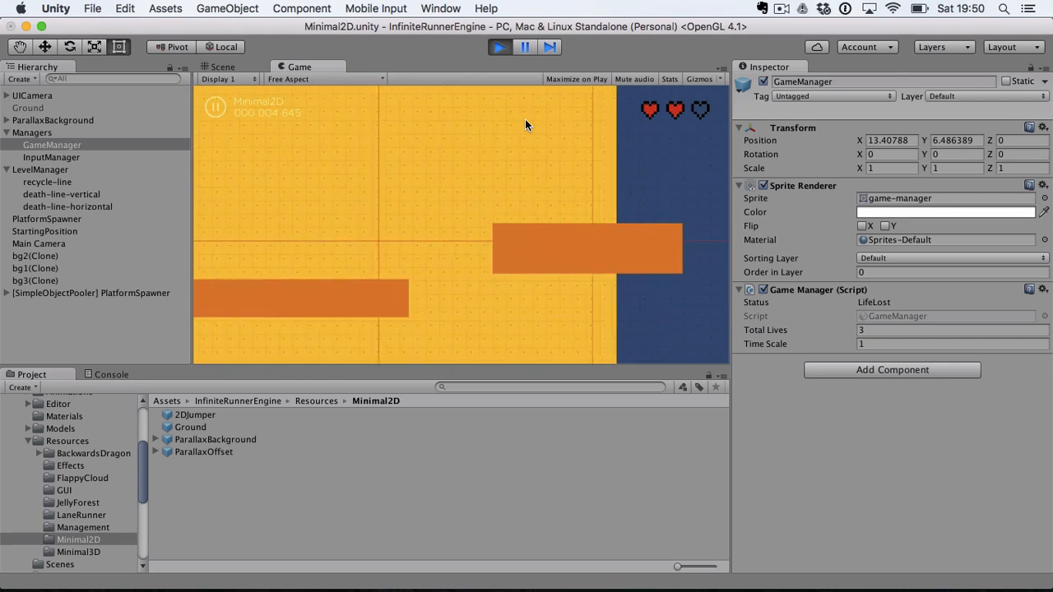
key(space)
key(space)
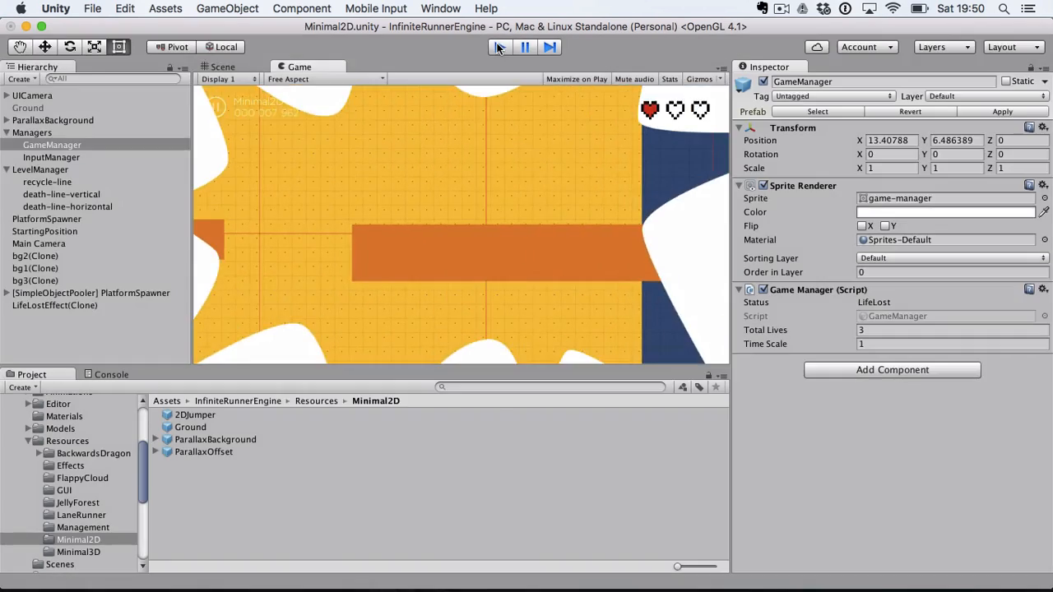
click(499, 47)
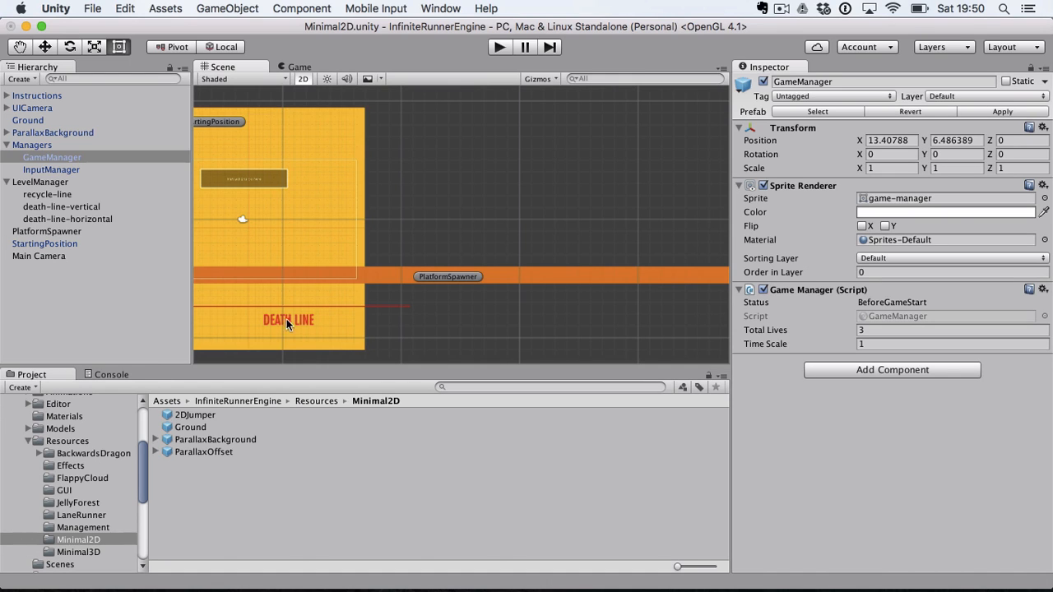
- Reselect the PlatformSpawner and set its maximum gap X between objects to 2
click(450, 277)
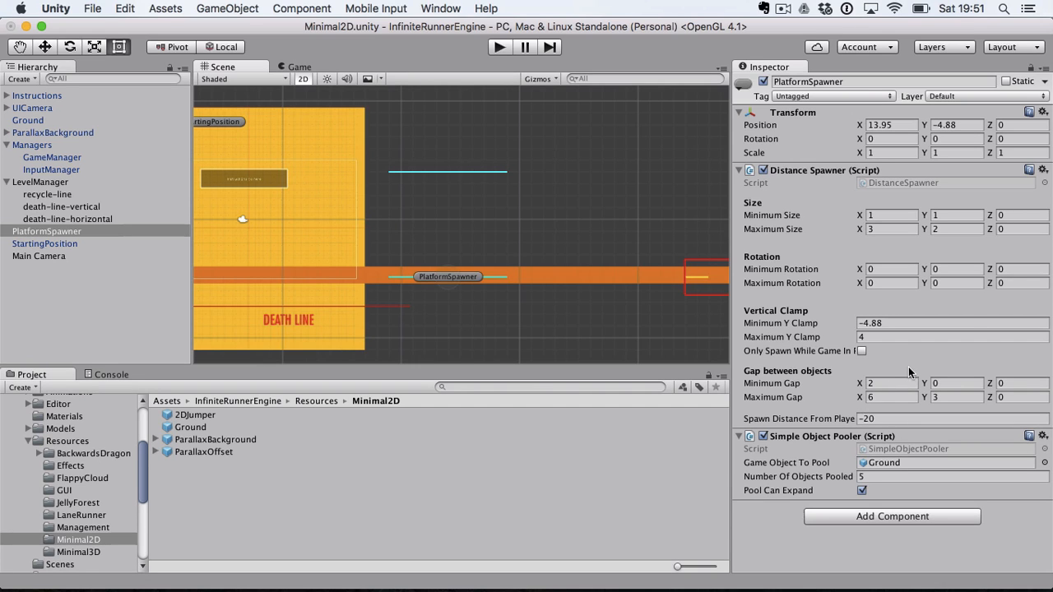
click(862, 353)
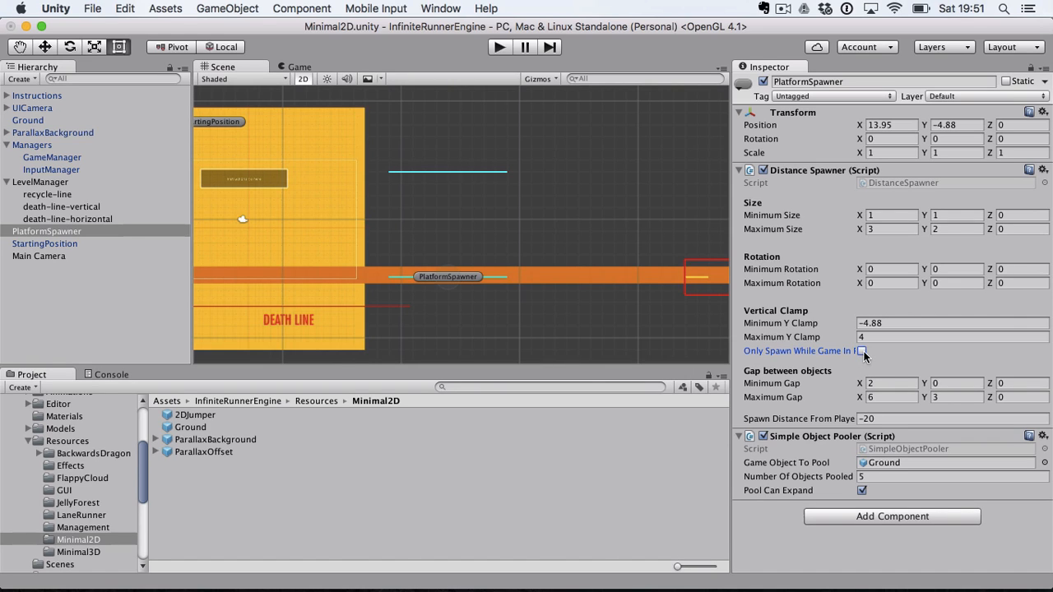
click(901, 384)
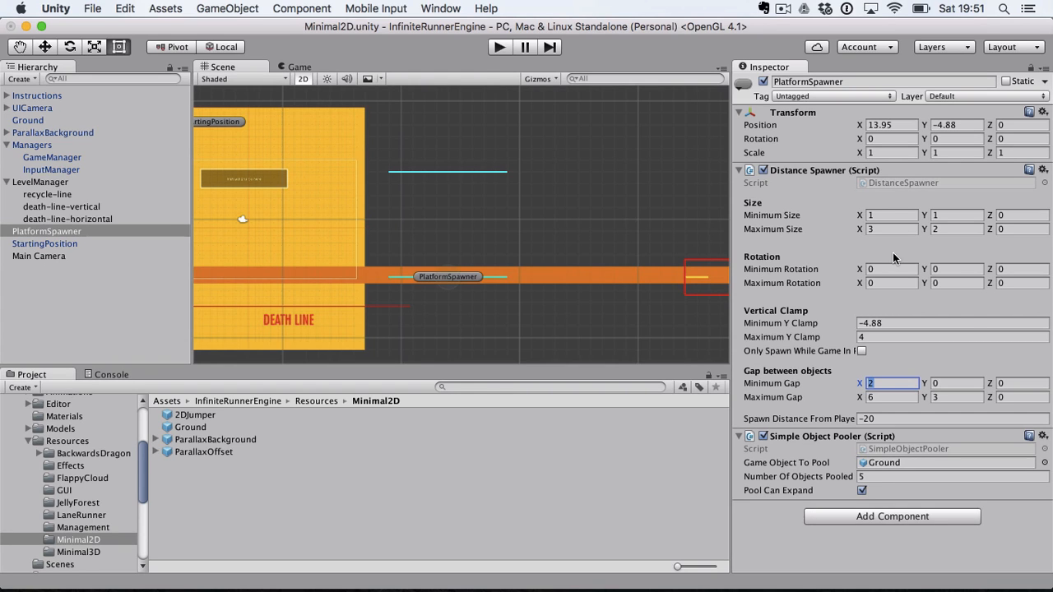
click(891, 398)
text(2)
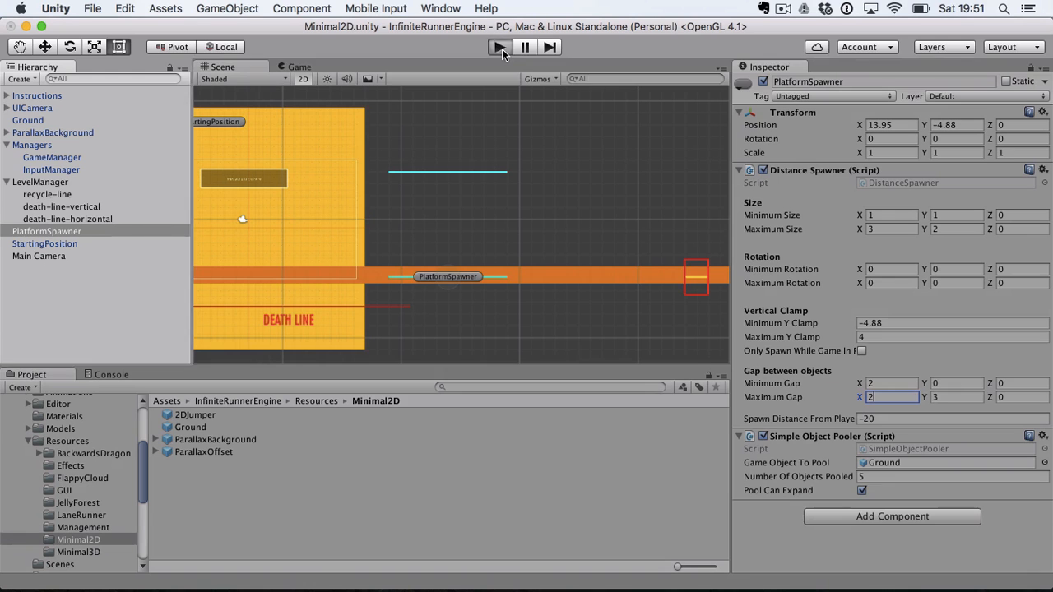
- Play-test the game to examine the spacing between the spawned platforms, then return to edit mode
click(502, 48)
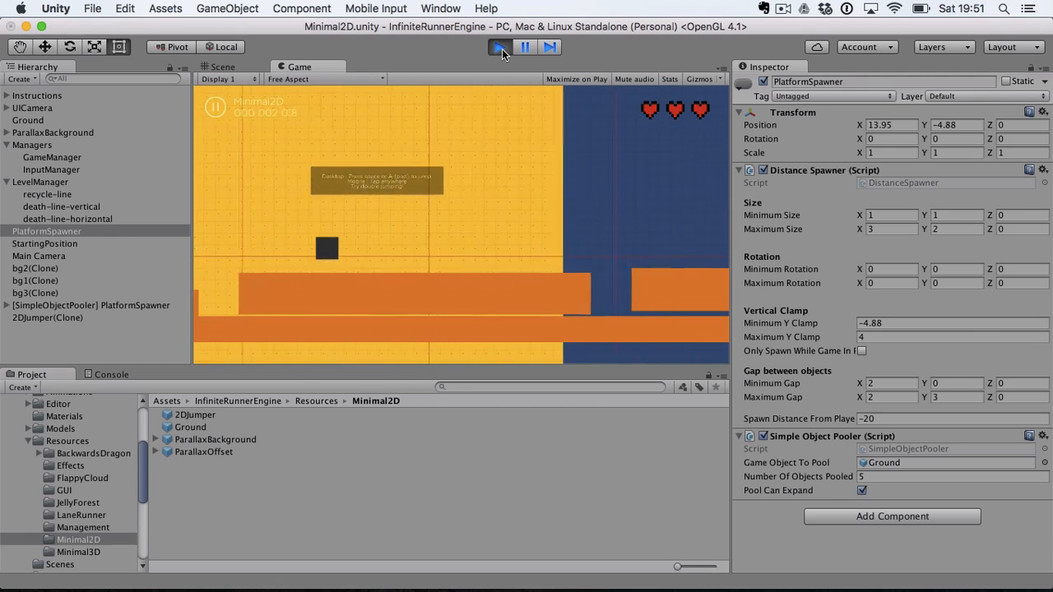
key(space)
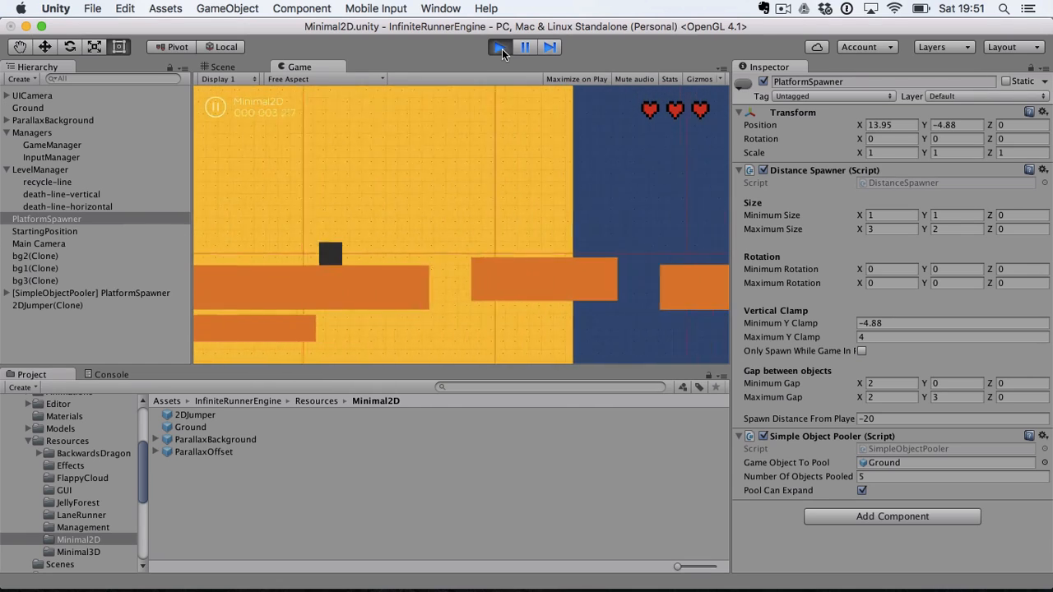
click(502, 47)
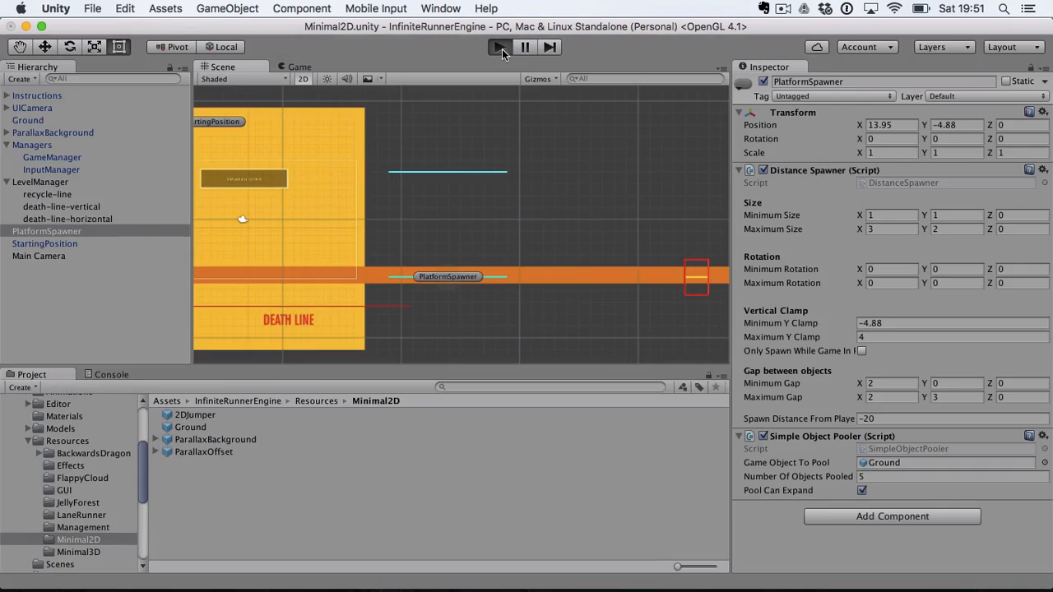
click(501, 48)
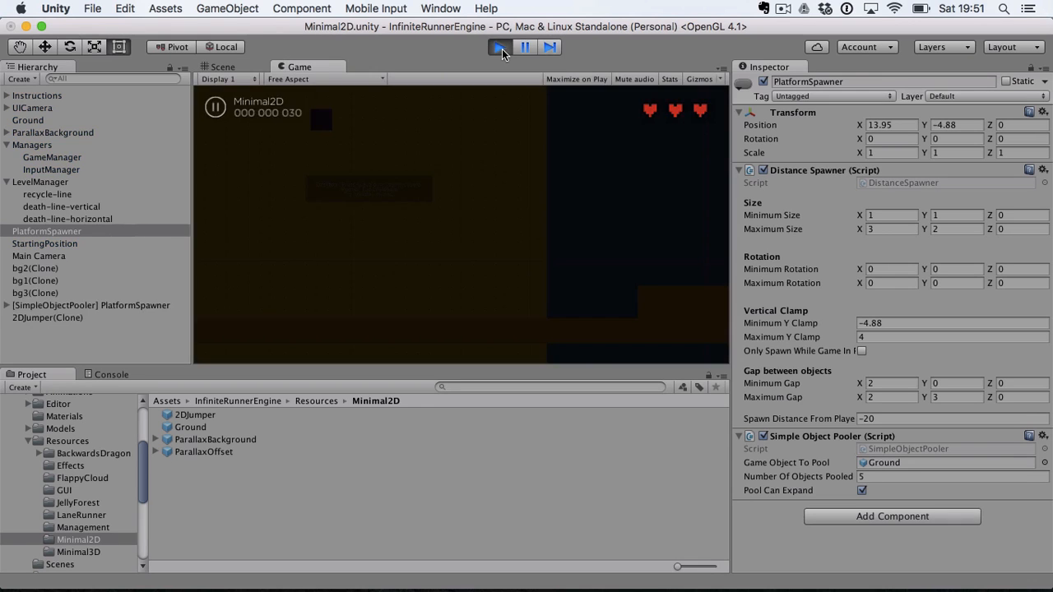
click(502, 48)
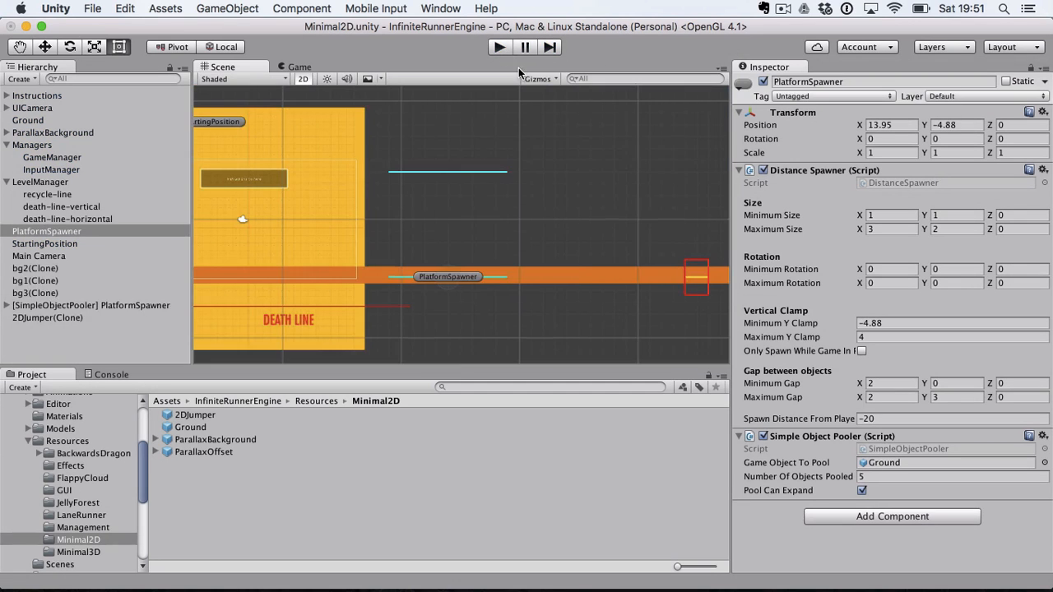
- Set the PlatformSpawner's minimum gap X to 1 and maximum gap X to 30, and collapse its Transform component
click(884, 383)
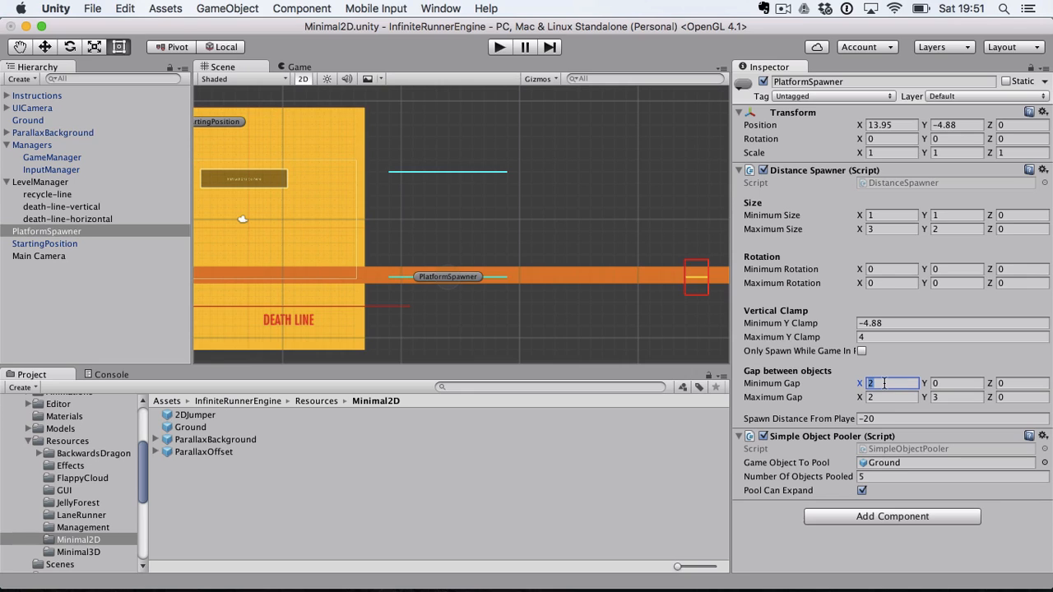
text(1)
click(888, 398)
text(30)
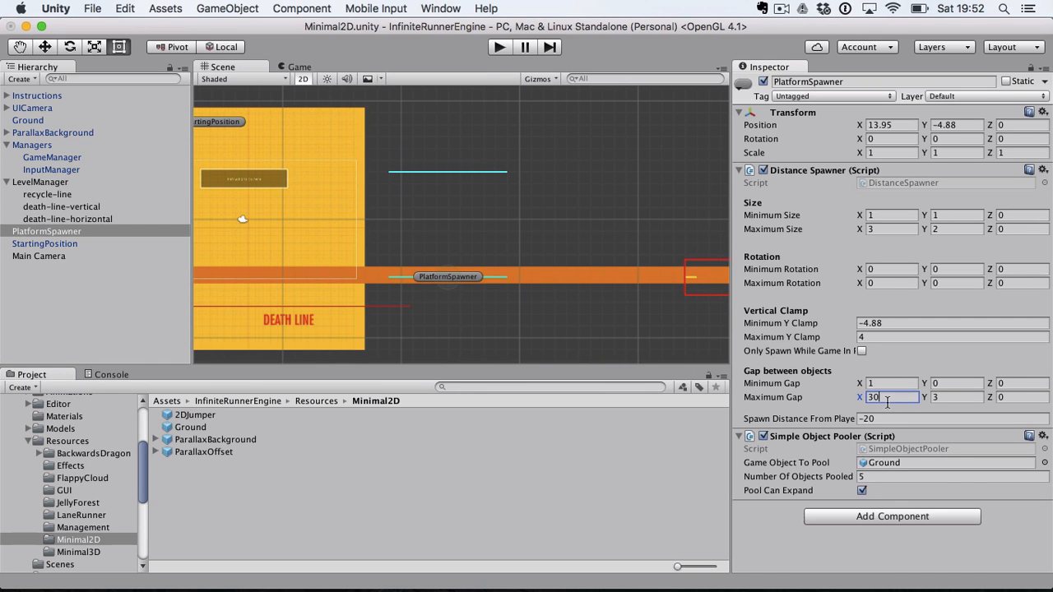
click(739, 112)
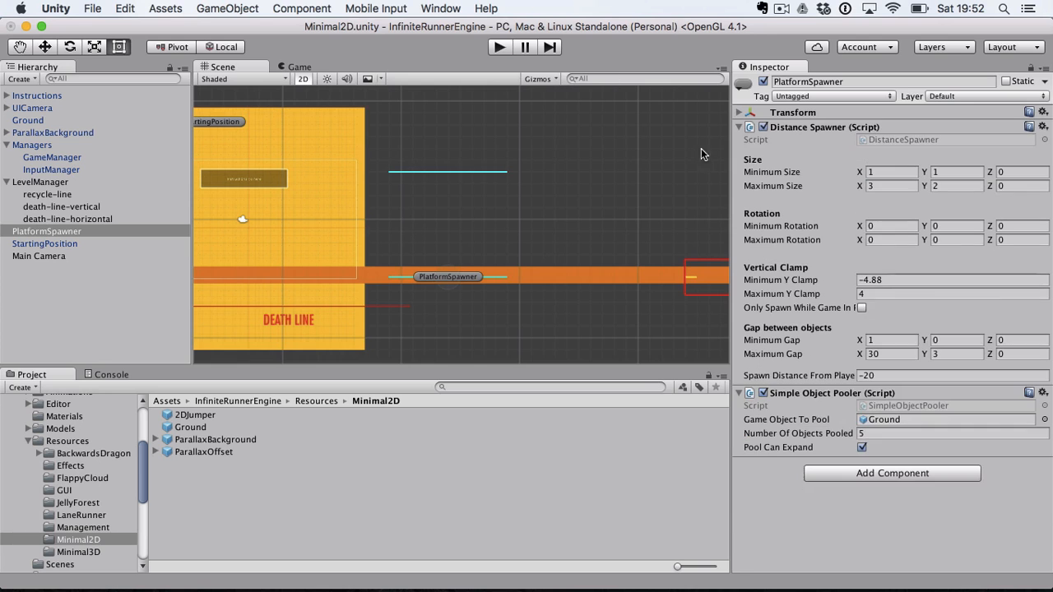
- Play-test the game to examine the irregular spacing of the platforms with the 1 to 30 gap range, then return to edit mode
click(498, 46)
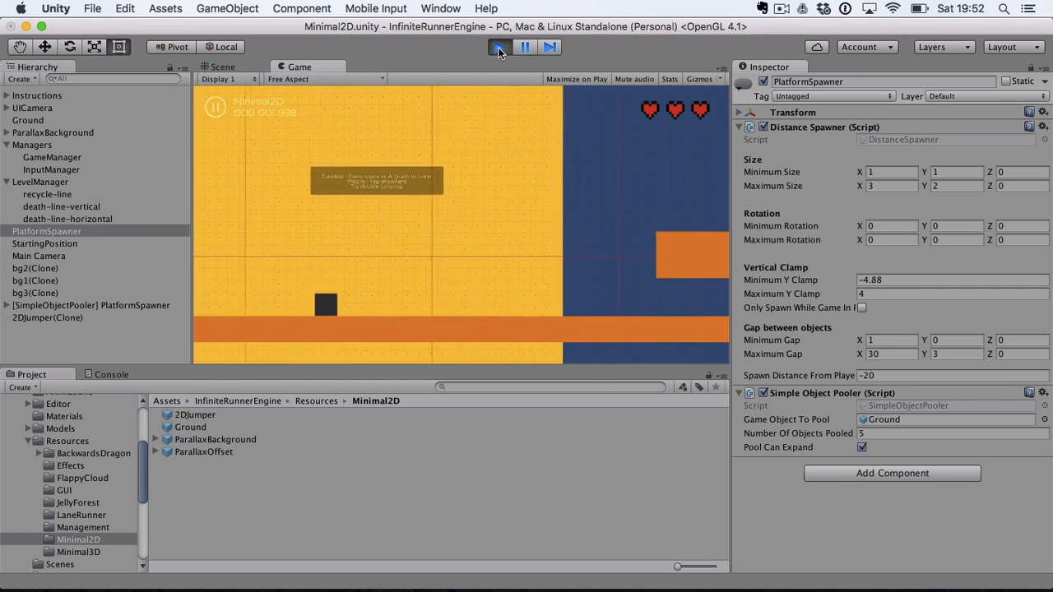
key(space)
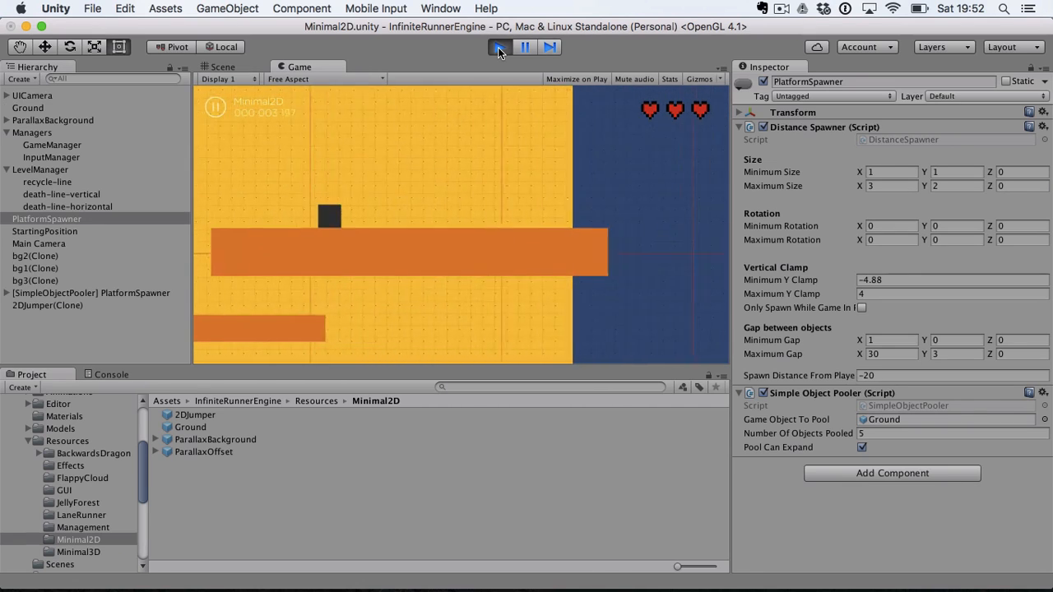
key(space)
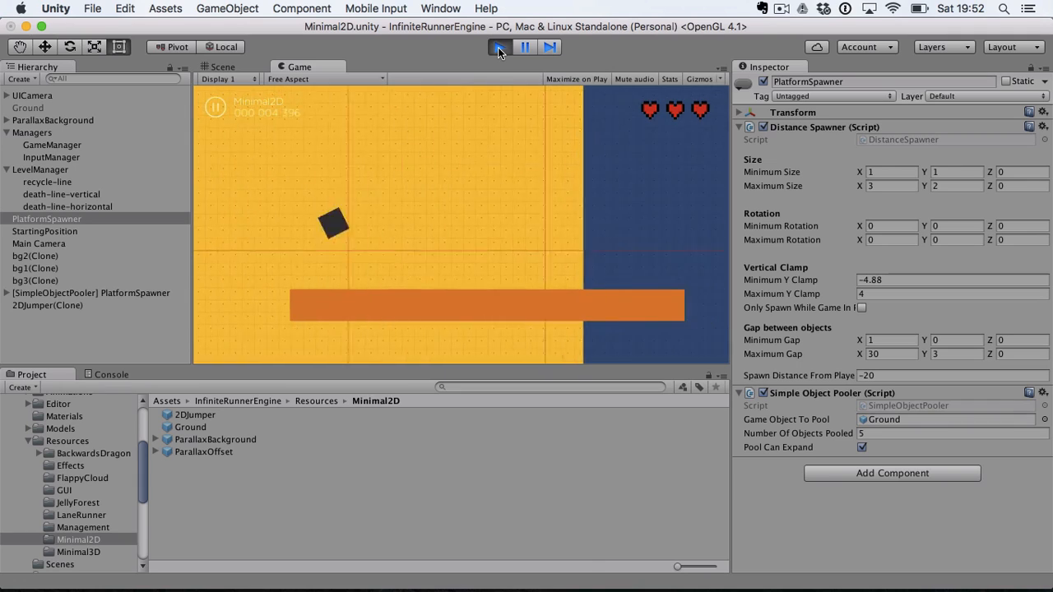
key(space)
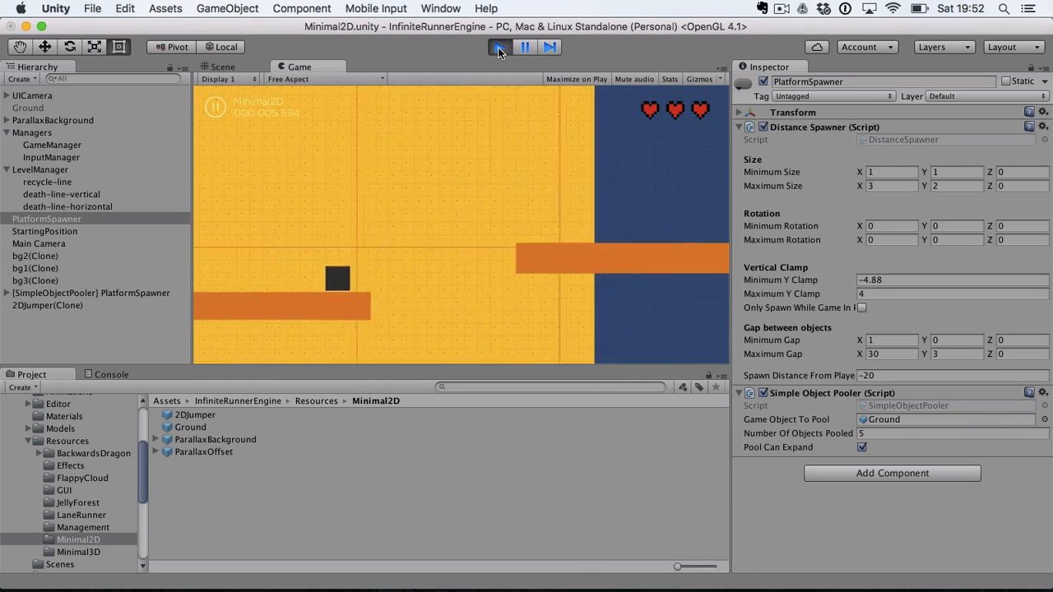
key(space)
key(space)
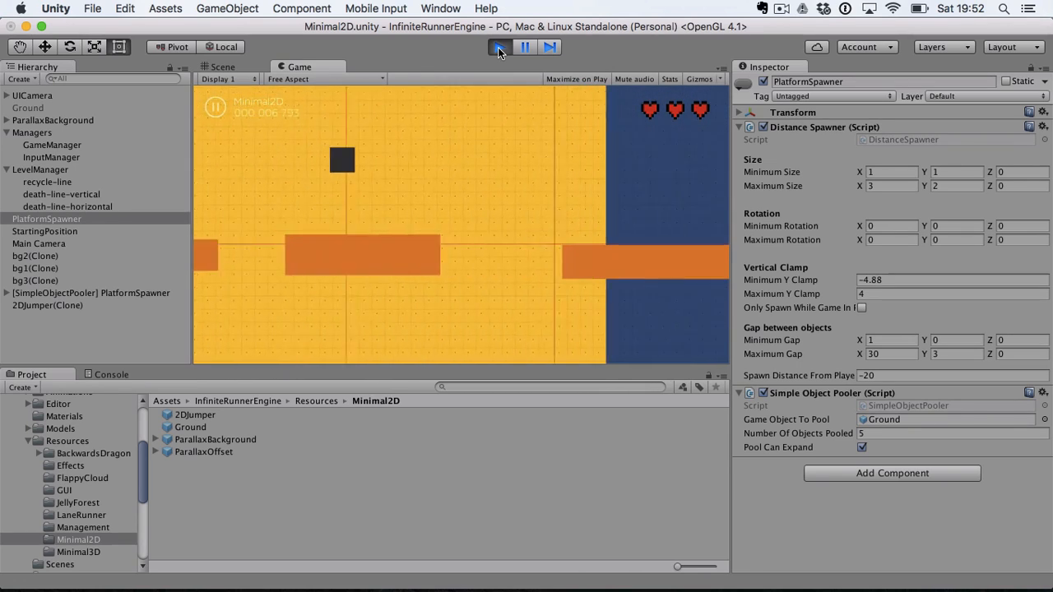
key(space)
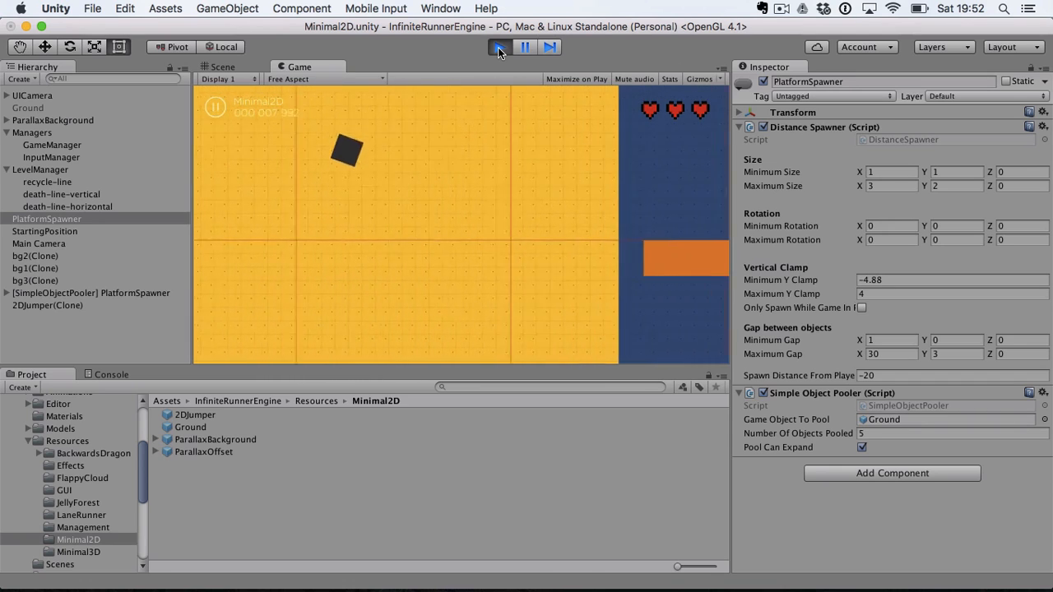
click(497, 47)
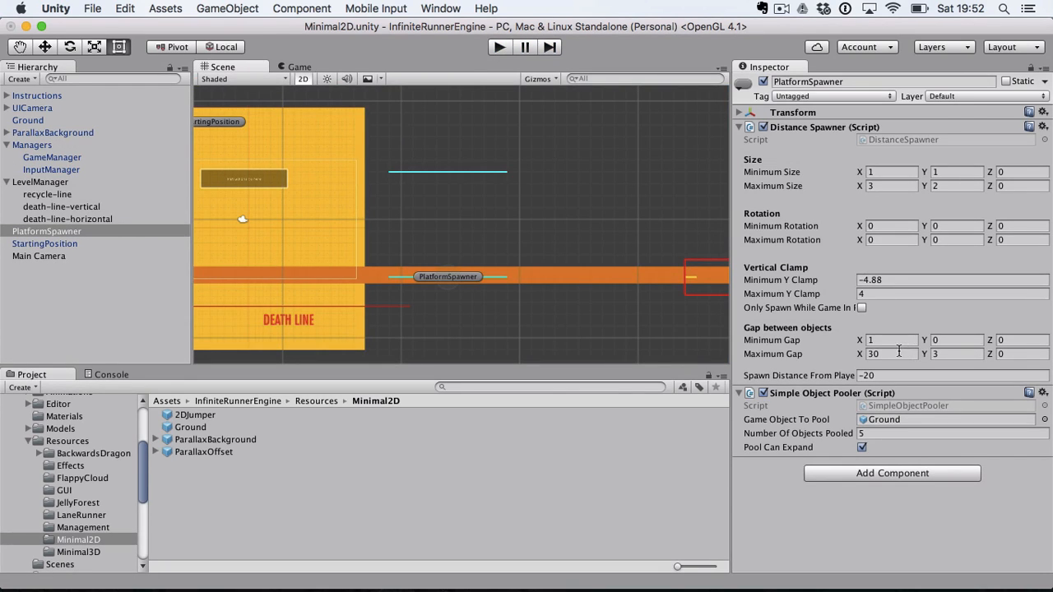
- Set the PlatformSpawner's maximum gap Y to 0 and play-test the game to examine the platforms' vertical placement
click(948, 358)
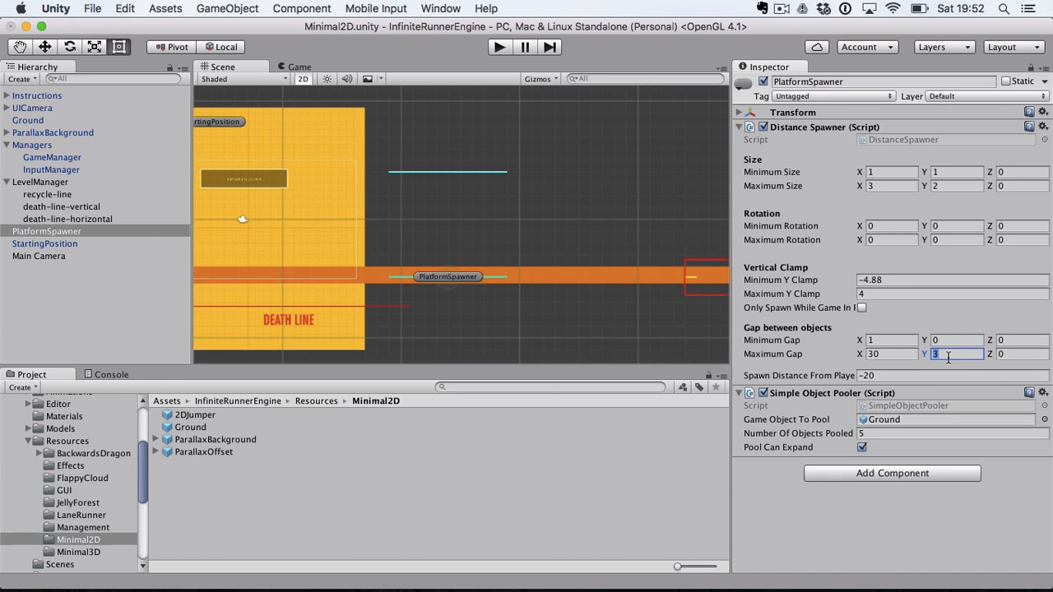
text(0)
click(505, 51)
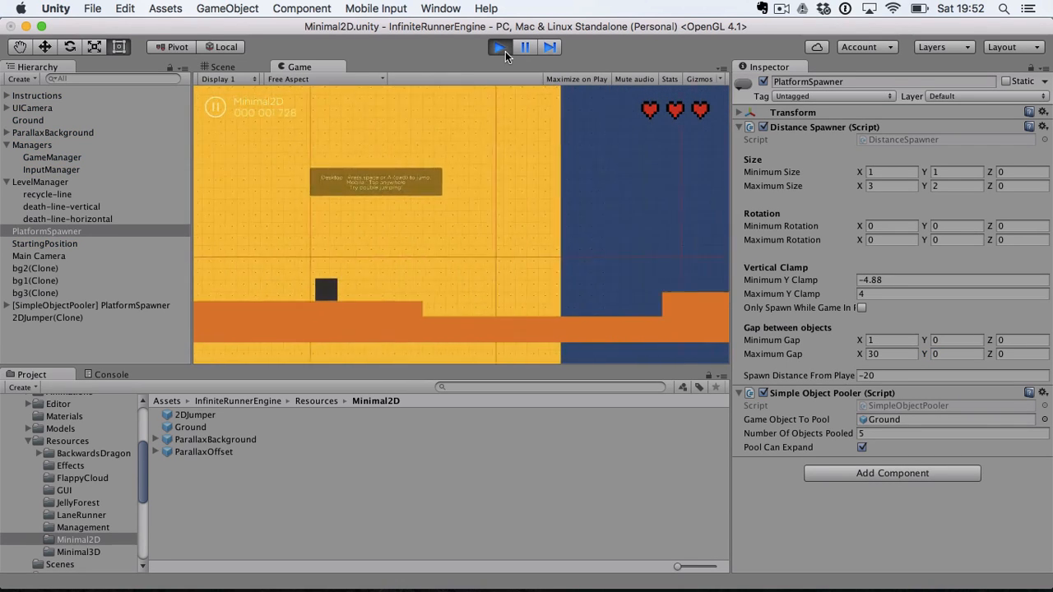
key(space)
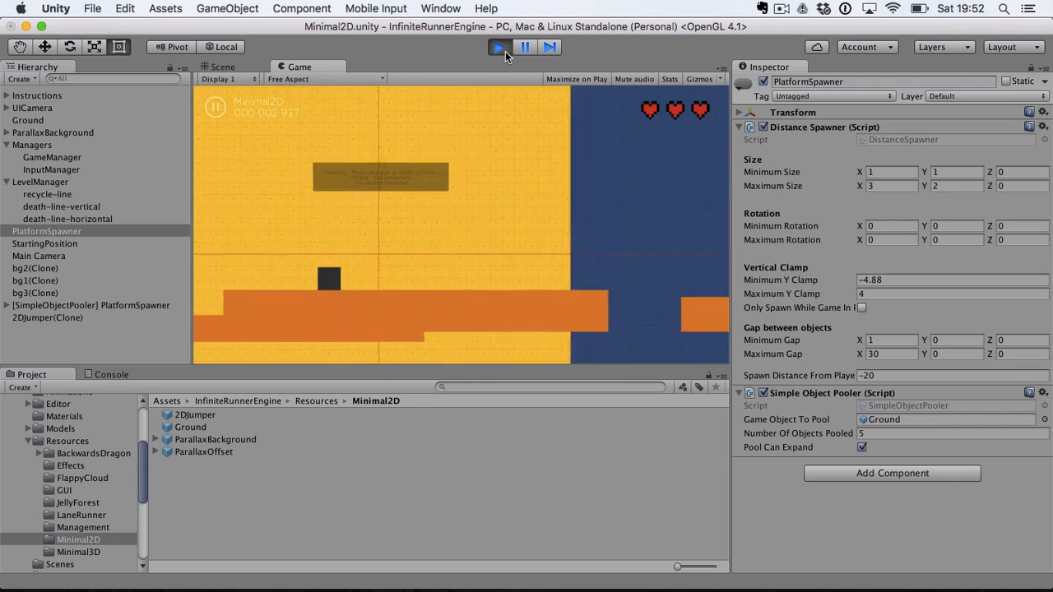
key(space)
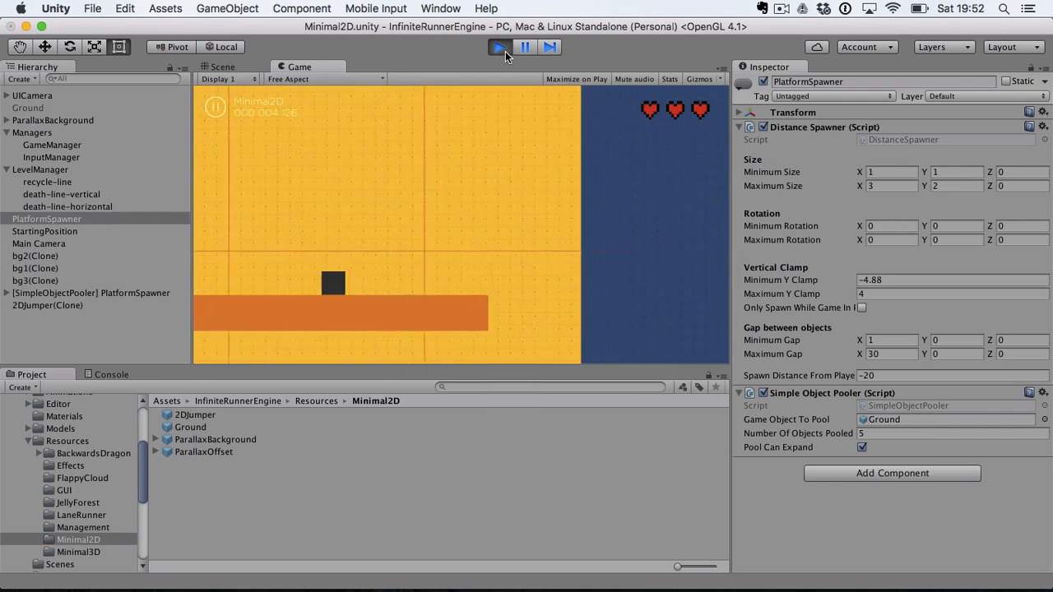
key(space)
key(space)
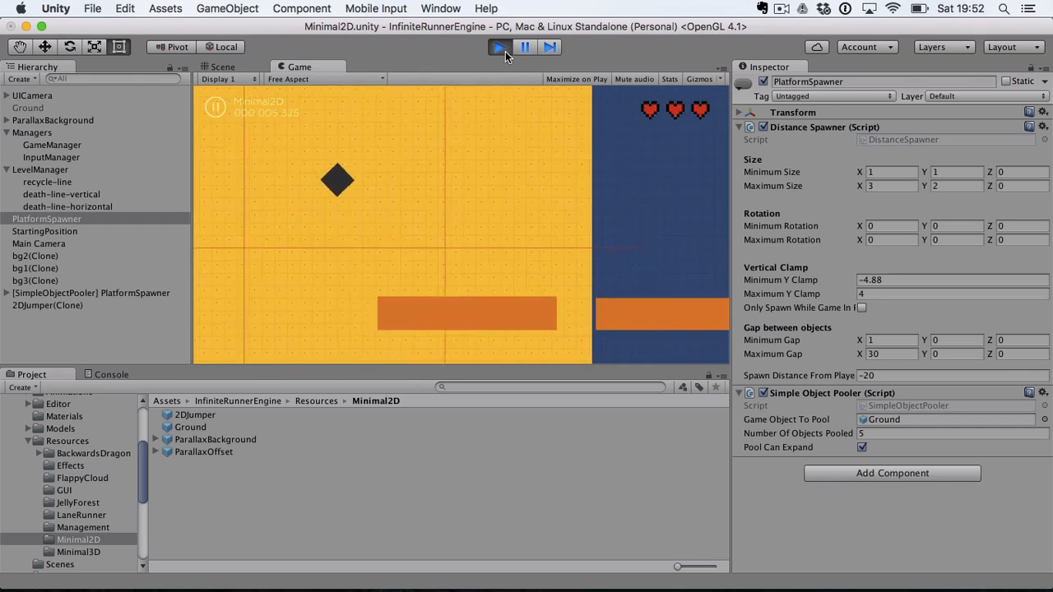
key(space)
key(space)
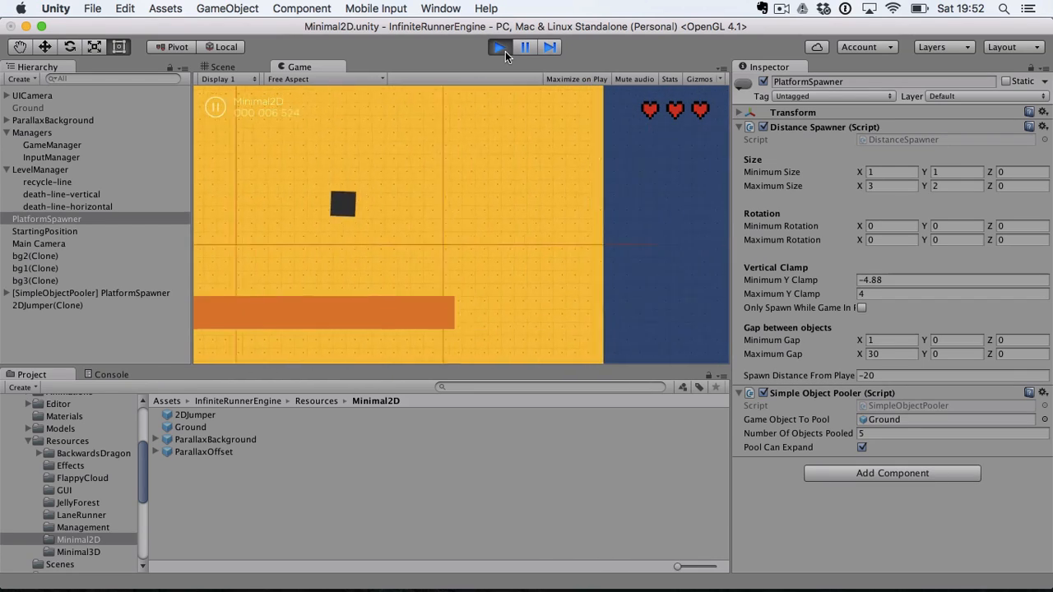
key(space)
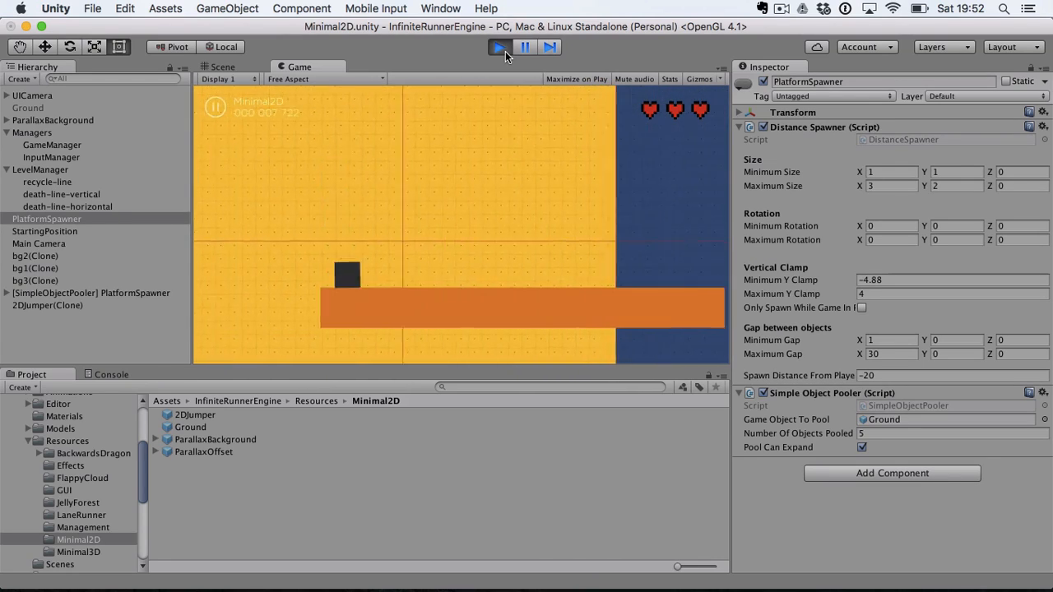
click(501, 48)
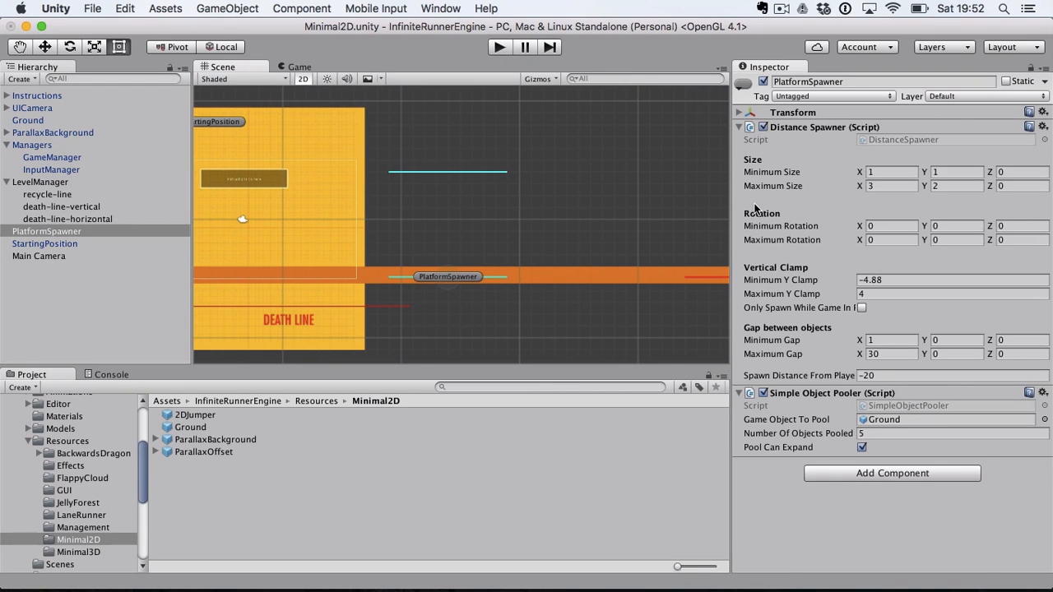
- Run the game in the Scene view to examine how the spawn distance from the player places platforms ahead, then stop it
click(885, 377)
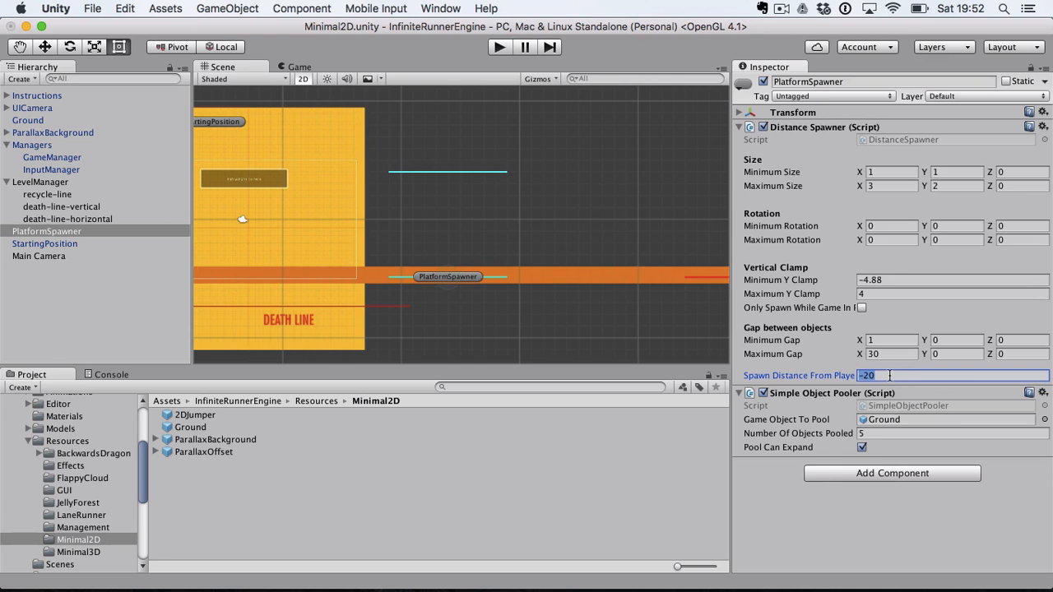
click(502, 47)
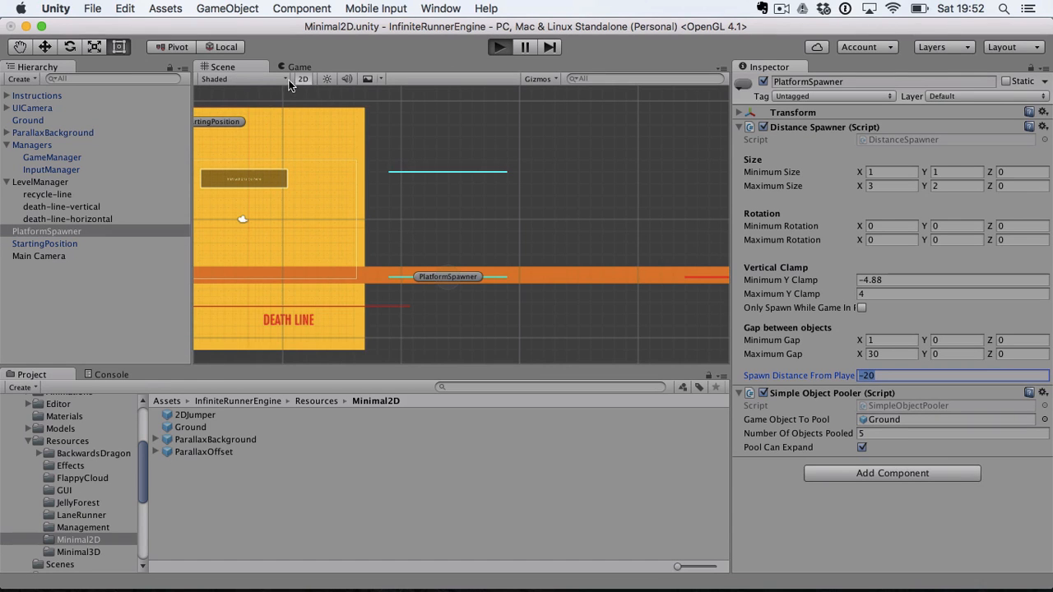
click(253, 67)
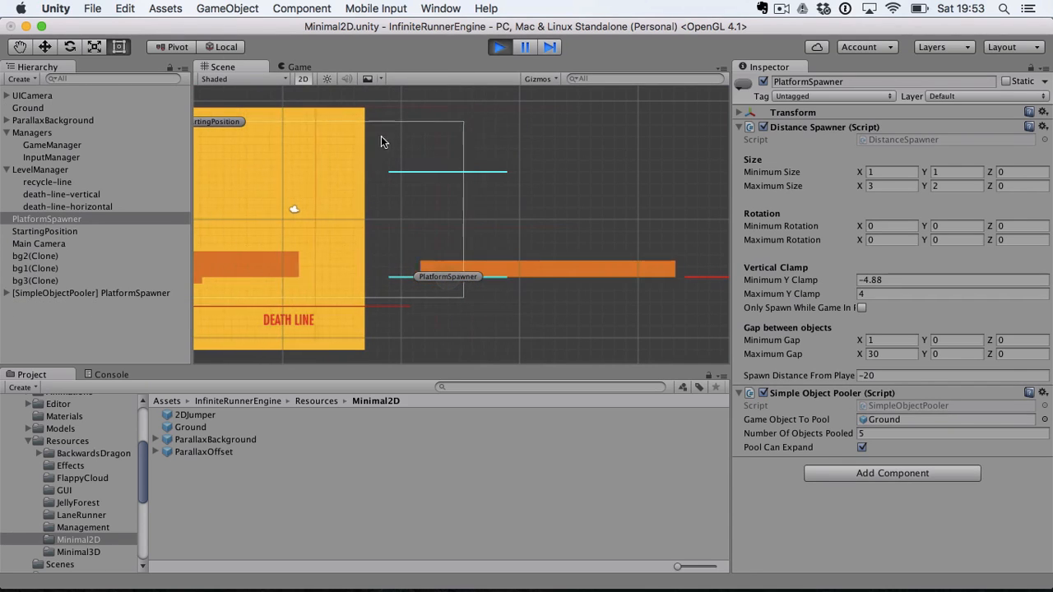
click(498, 48)
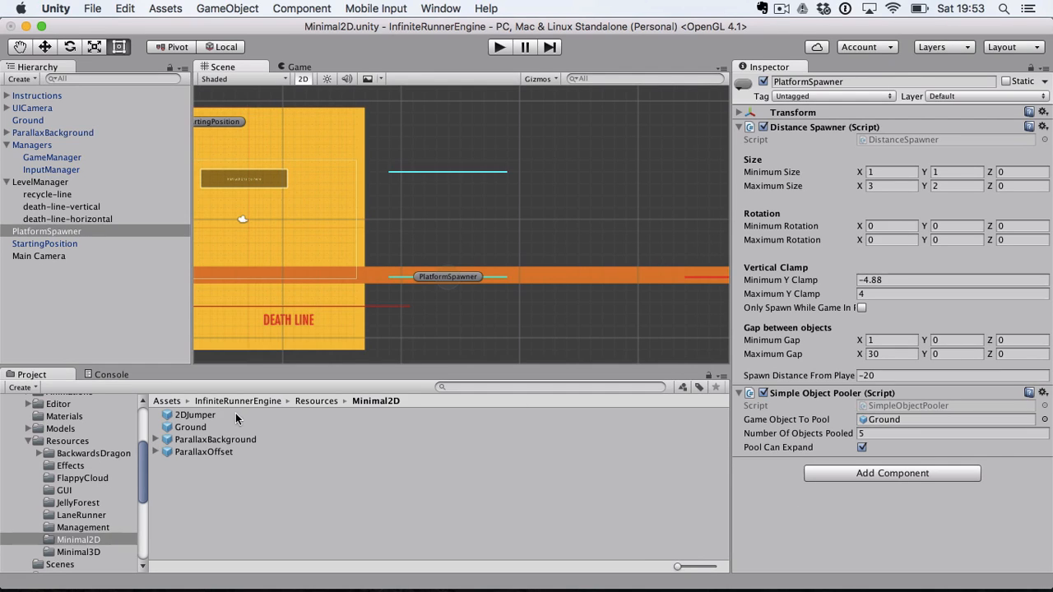
- Open the BackwardsDragon scene from the Scenes folder, discarding the changes made to Minimal2D
scroll(112, 484, down, 1)
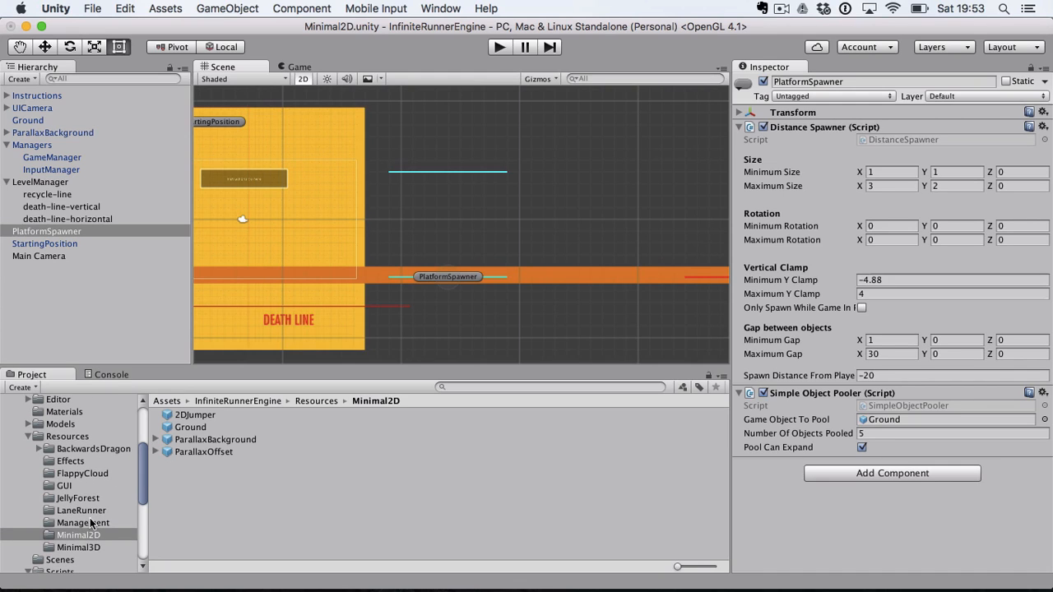
click(59, 560)
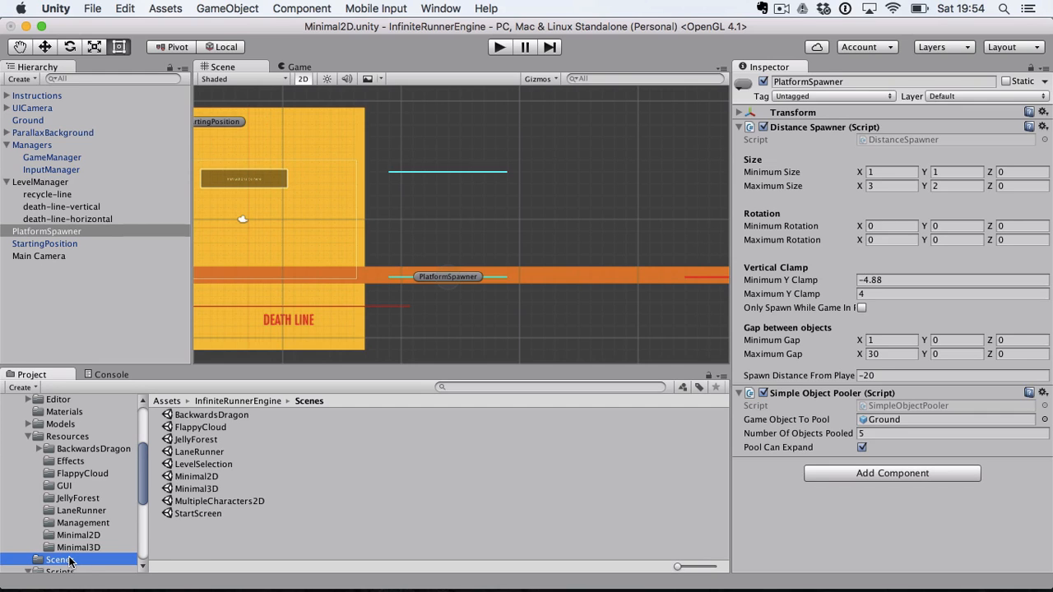
double_click(242, 416)
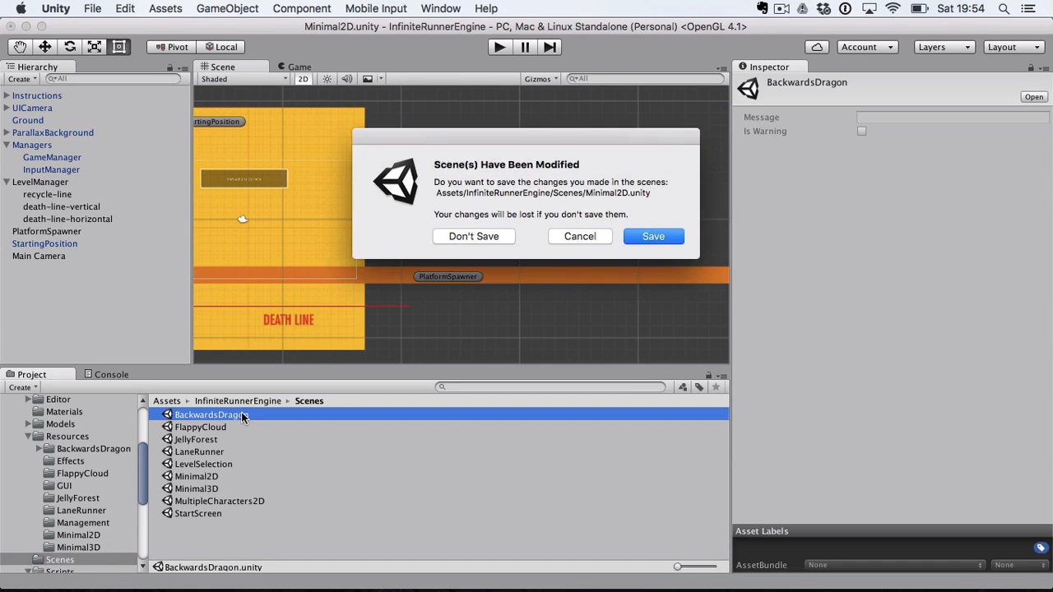
click(492, 236)
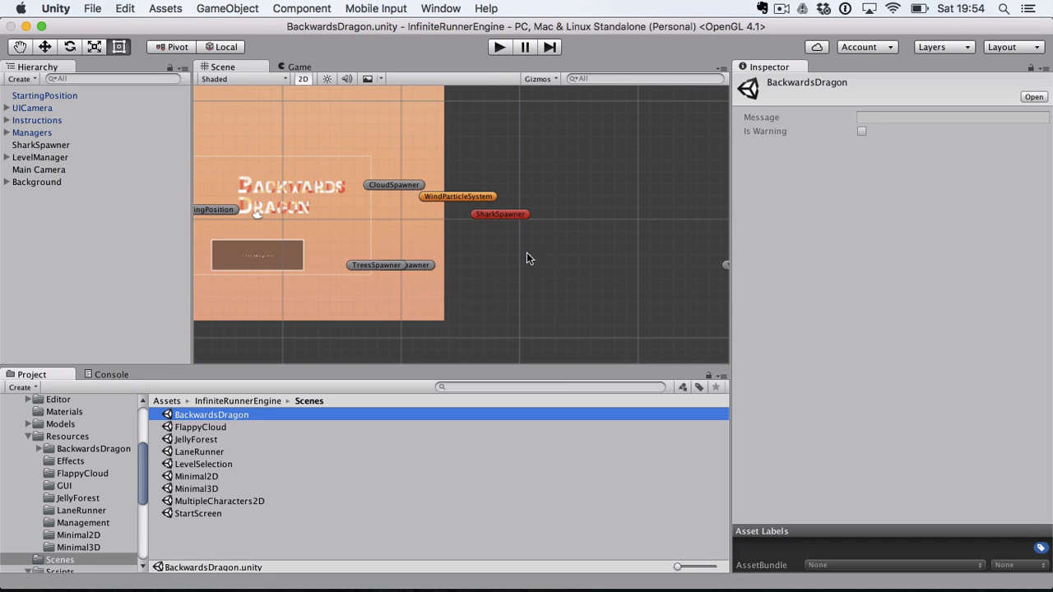
- Select the TreesSpawner and play-test the scene to examine the variety of spawned trees, then return to edit mode
click(378, 264)
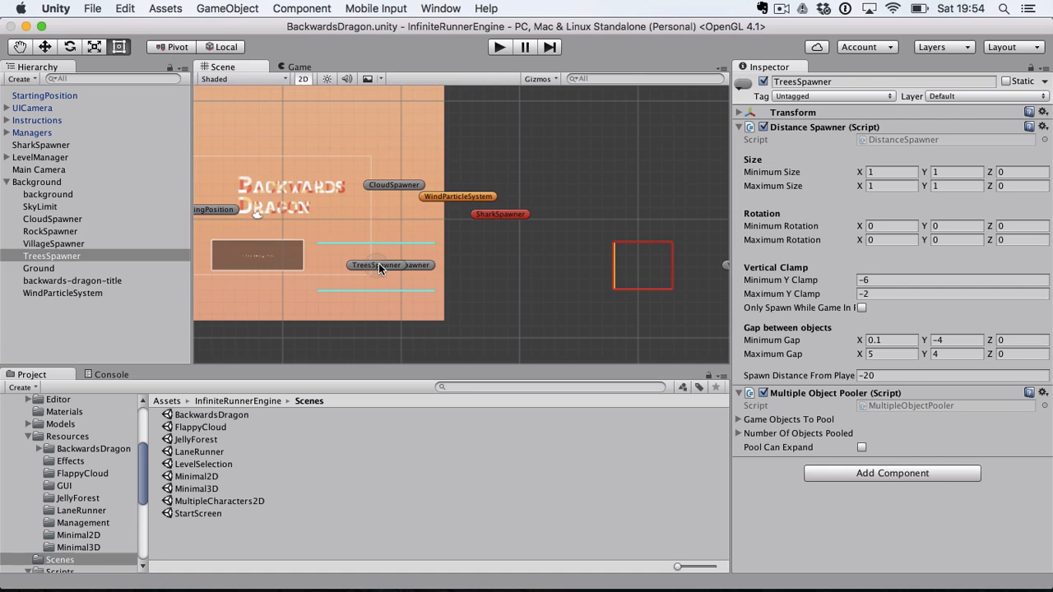
click(492, 51)
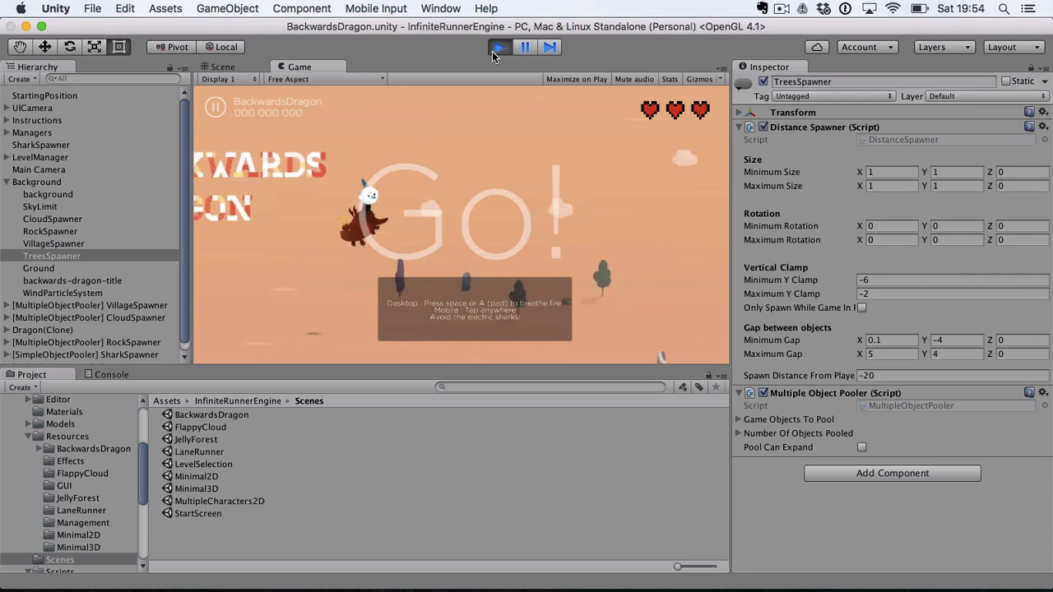
key(space)
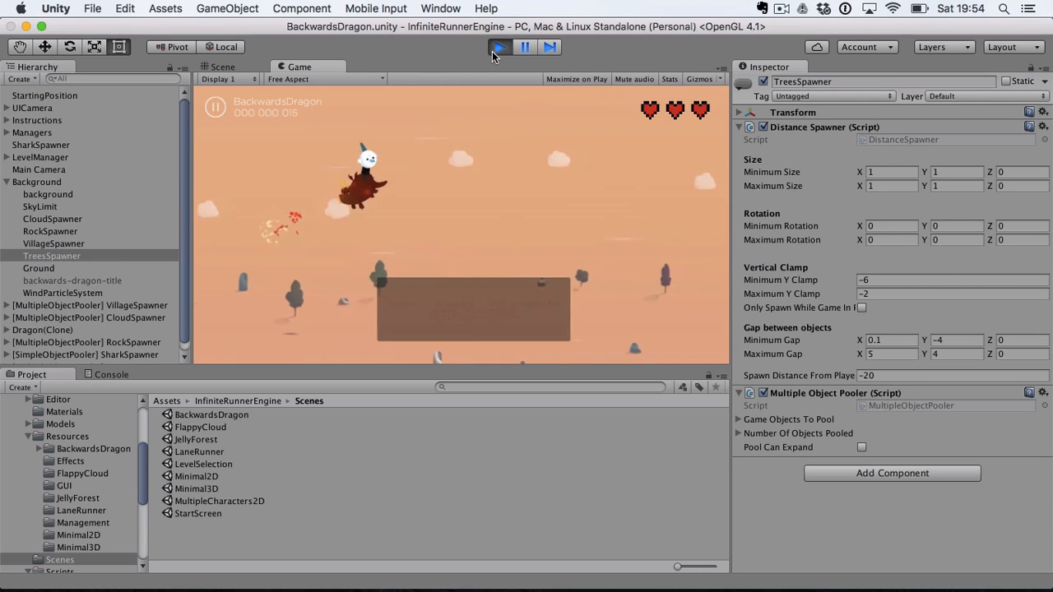
click(492, 51)
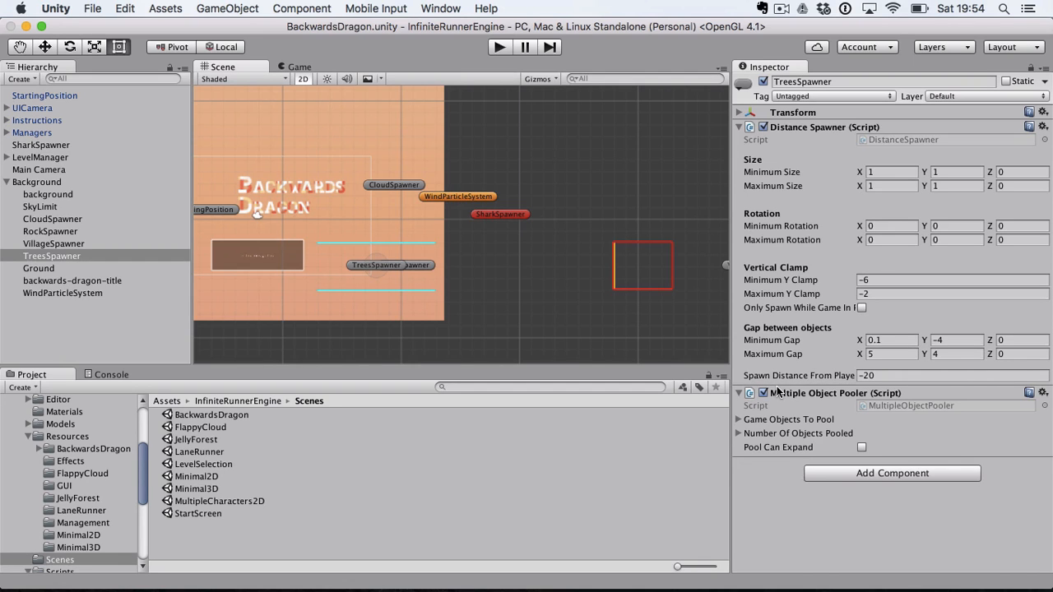
- Expand the TreesSpawner's Number Of Objects Pooled and Game Objects To Pool lists to examine the Multiple Object Pooler's entries
click(740, 434)
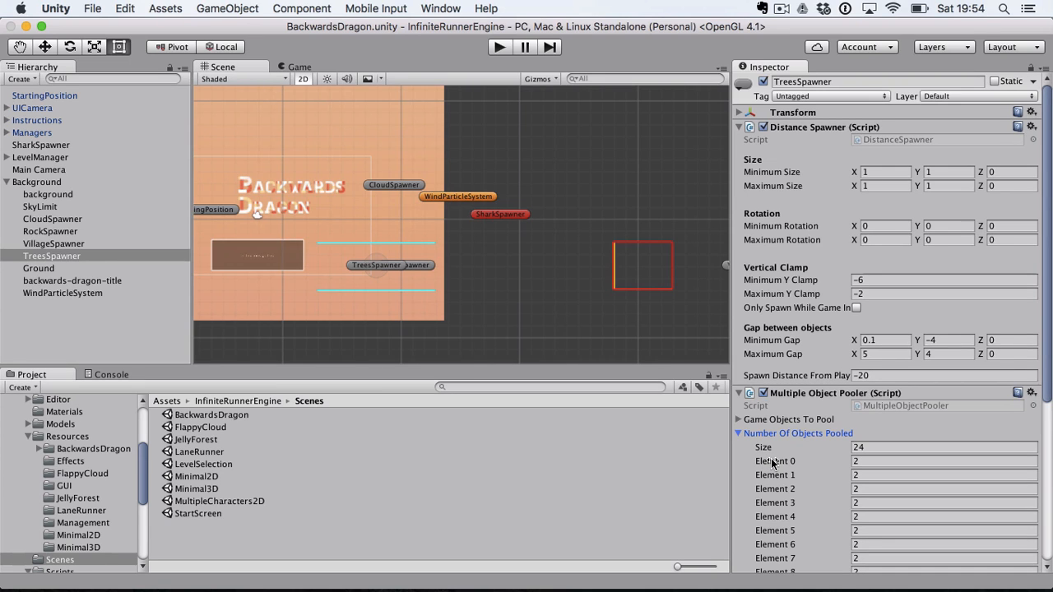
scroll(772, 464, down, 8)
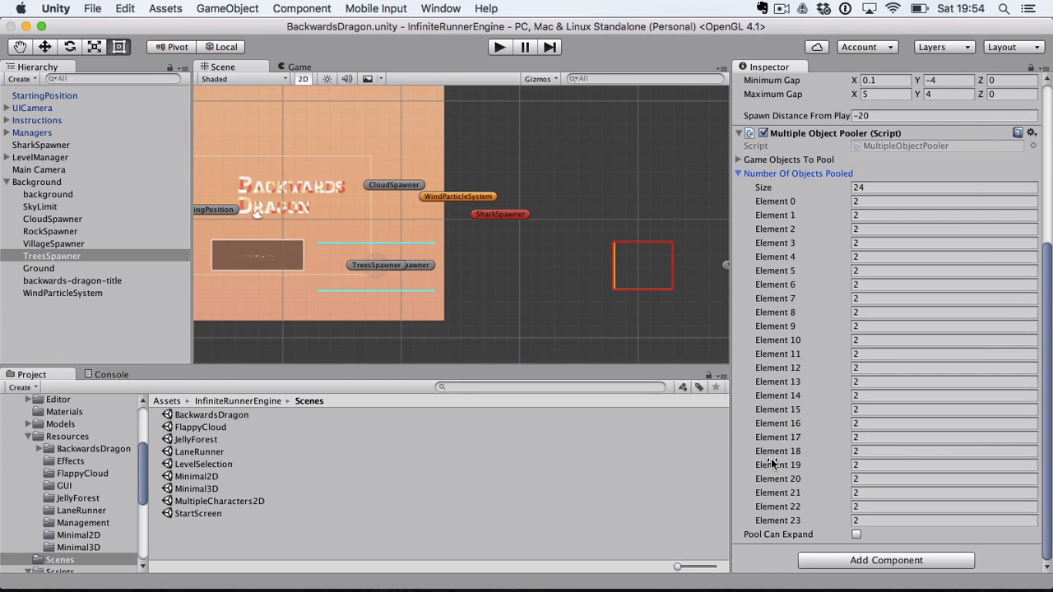
click(739, 160)
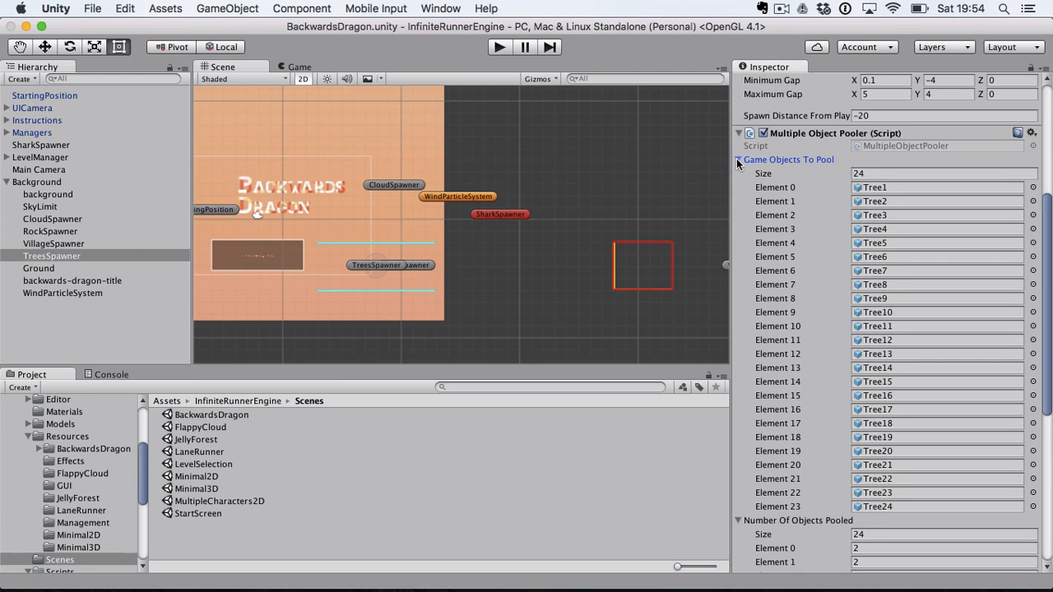
click(898, 172)
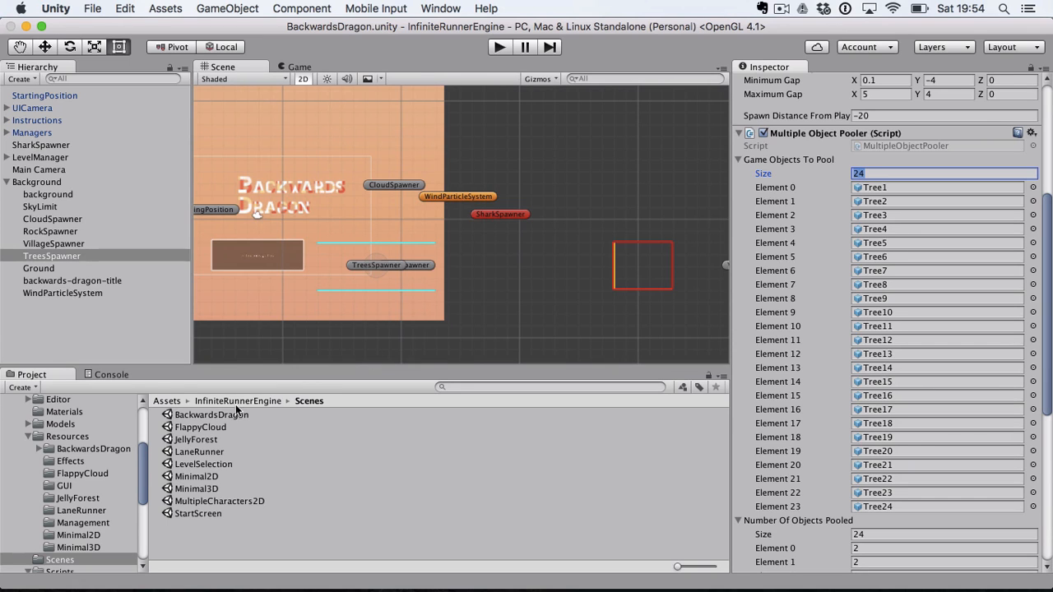
- Open the Decoration folder in the BackwardsDragon resources and look through the tree prefabs between Tree14 and Tree19
double_click(49, 449)
double_click(186, 415)
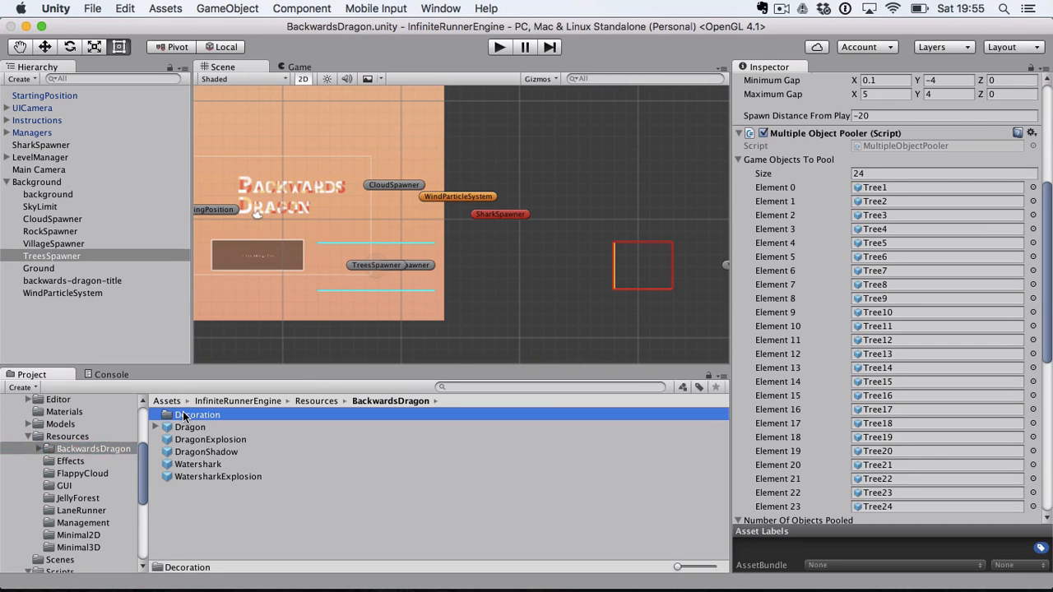
scroll(274, 478, down, 10)
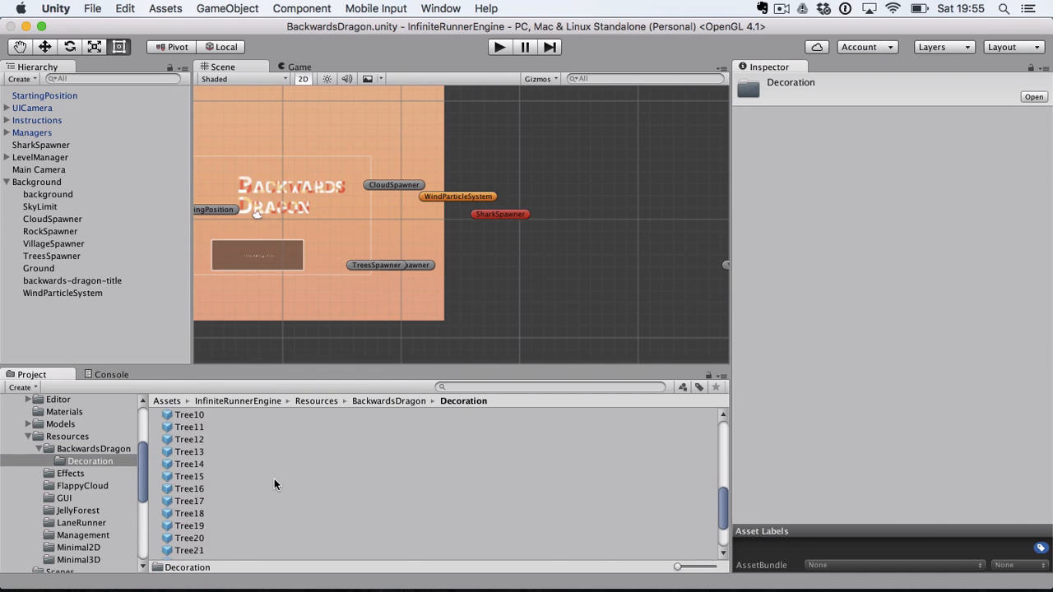
click(188, 476)
key(Down)
key(Down)
key(Down)
key(Down)
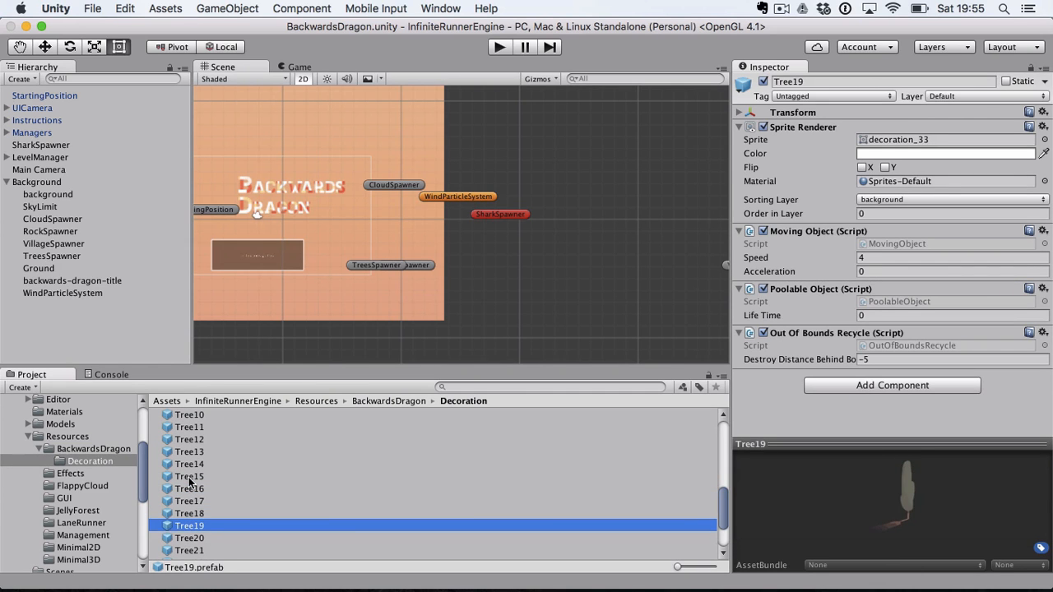
key(Up)
key(Up)
key(Up)
key(Up)
key(Up)
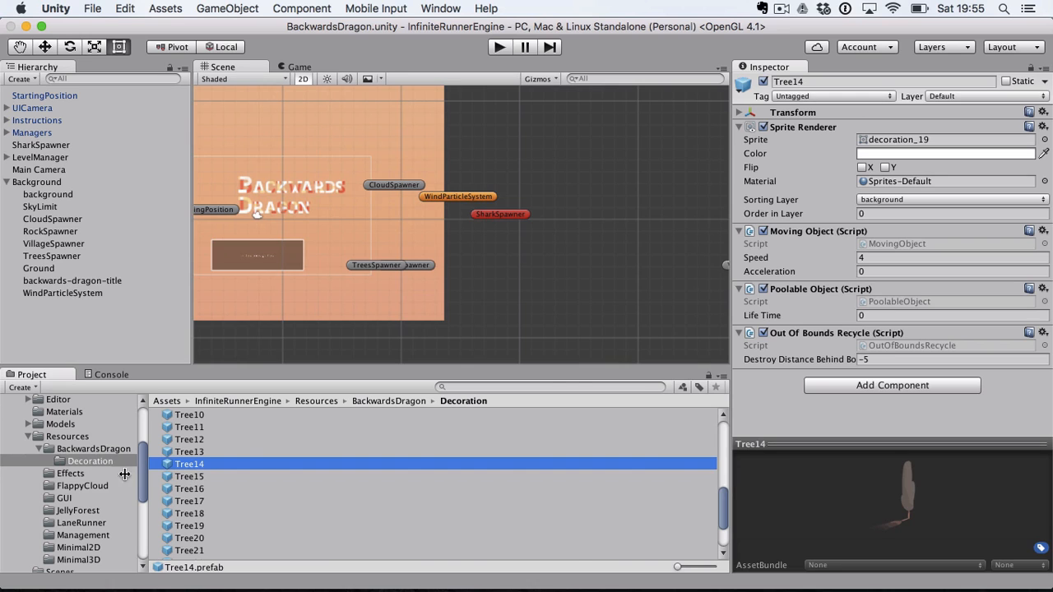
- Select the TreesSpawner and examine its Multiple Object Pooler's Game Objects To Pool and Number Of Objects Pooled lists, including sizes and per-tree counts
click(388, 265)
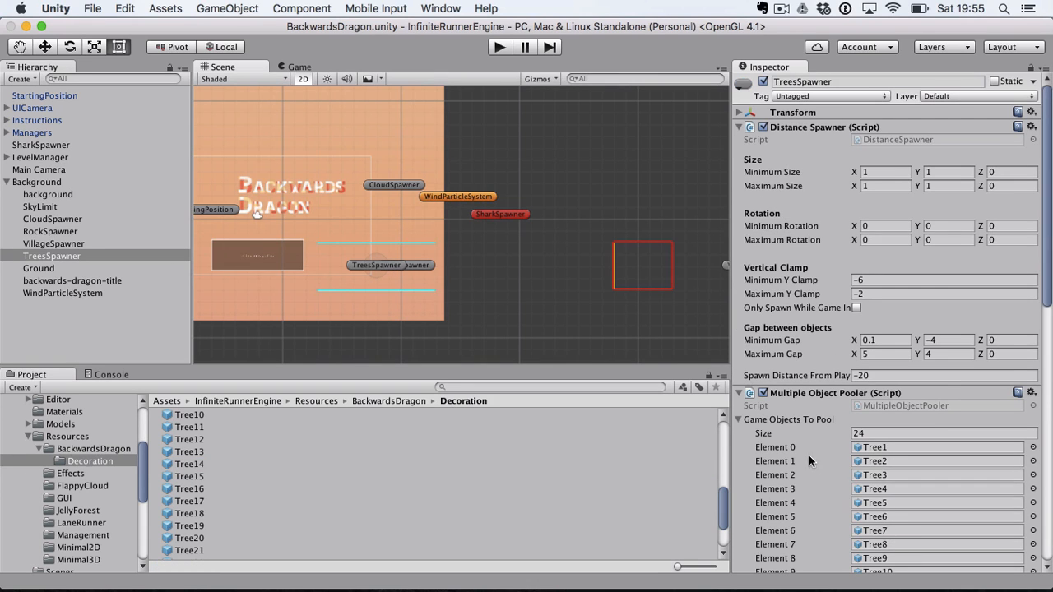
scroll(806, 453, down, 10)
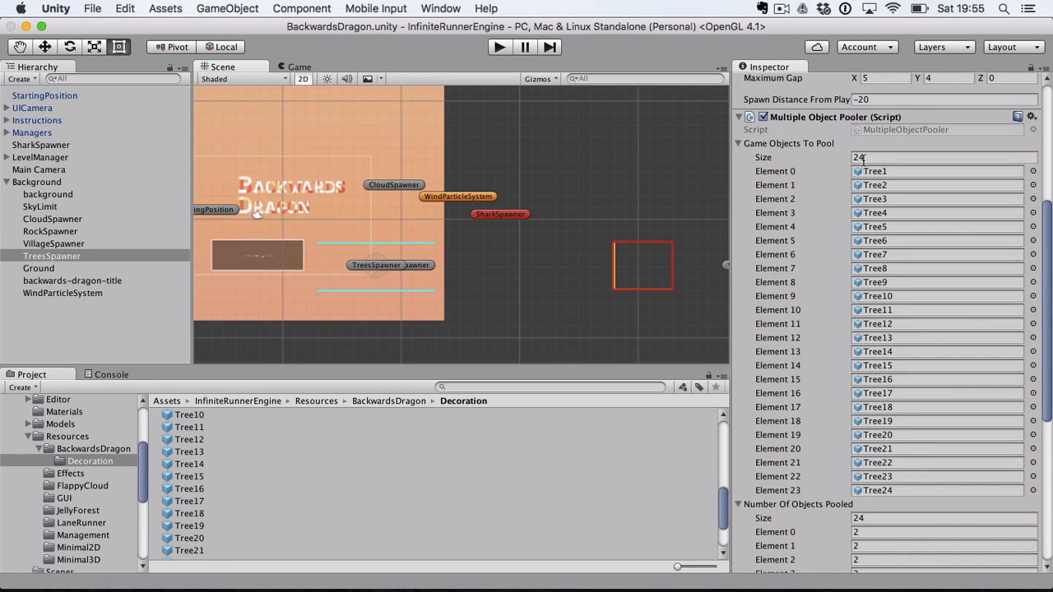
click(870, 159)
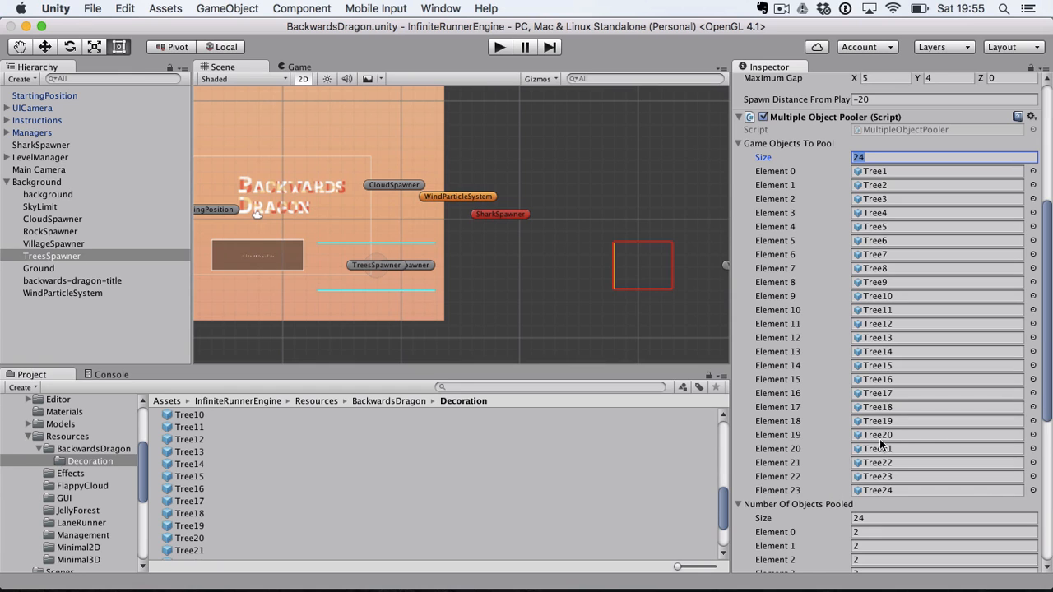
scroll(911, 435, down, 3)
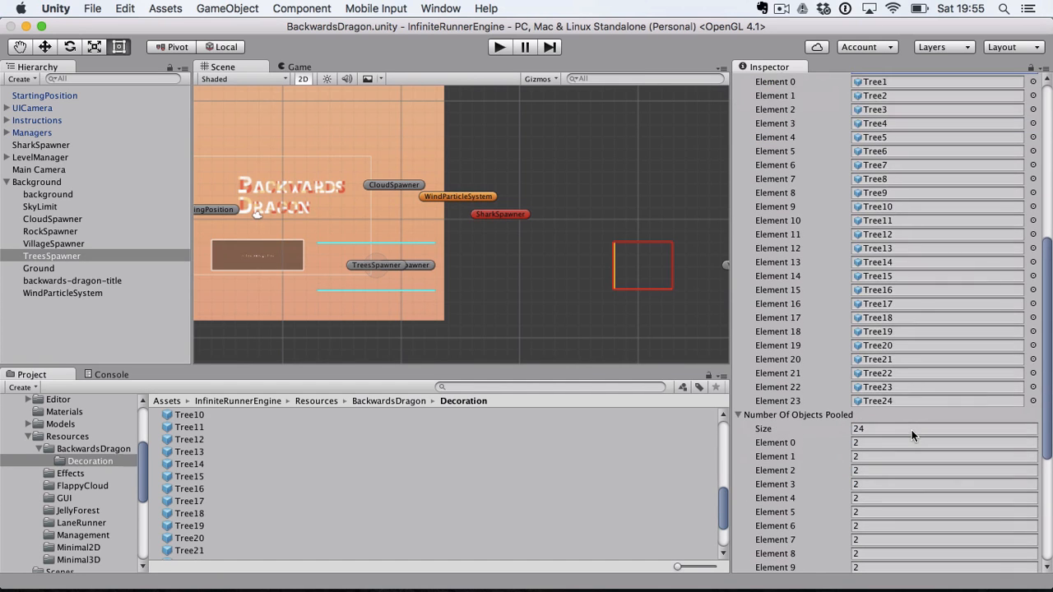
scroll(912, 435, down, 4)
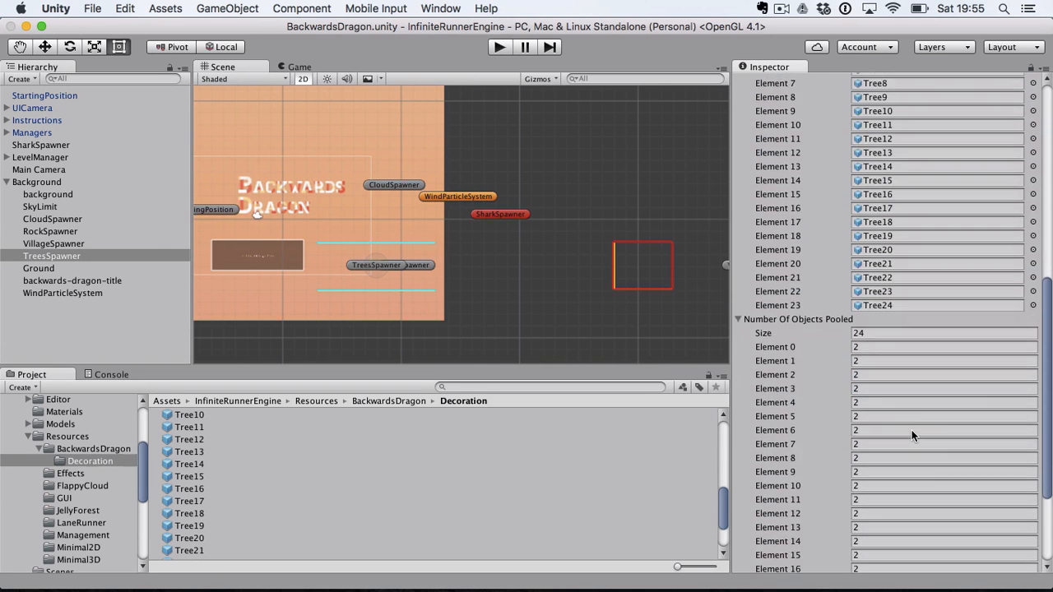
scroll(912, 435, down, 5)
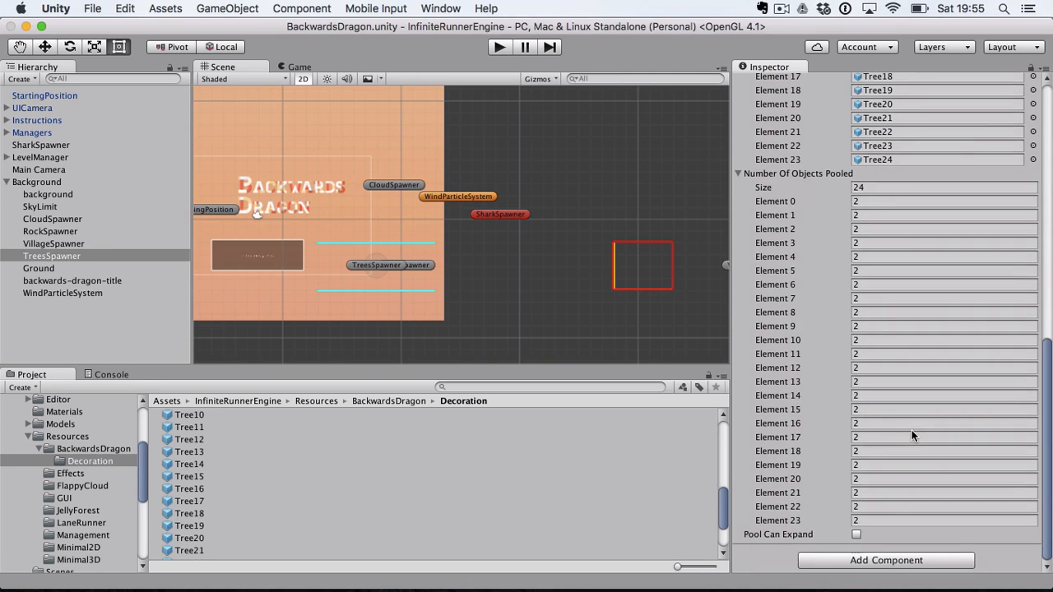
click(873, 186)
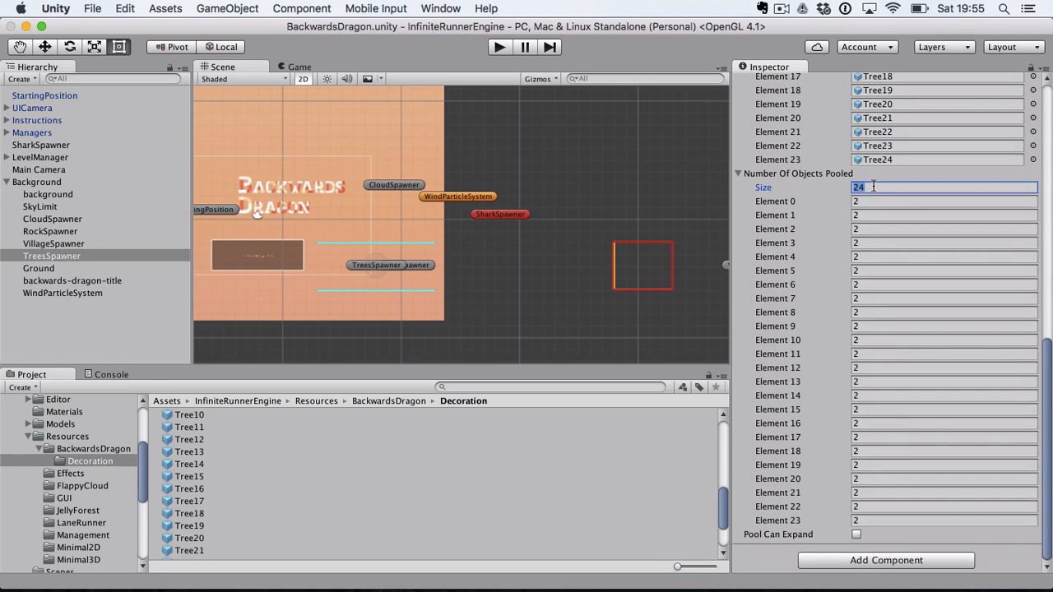
click(872, 200)
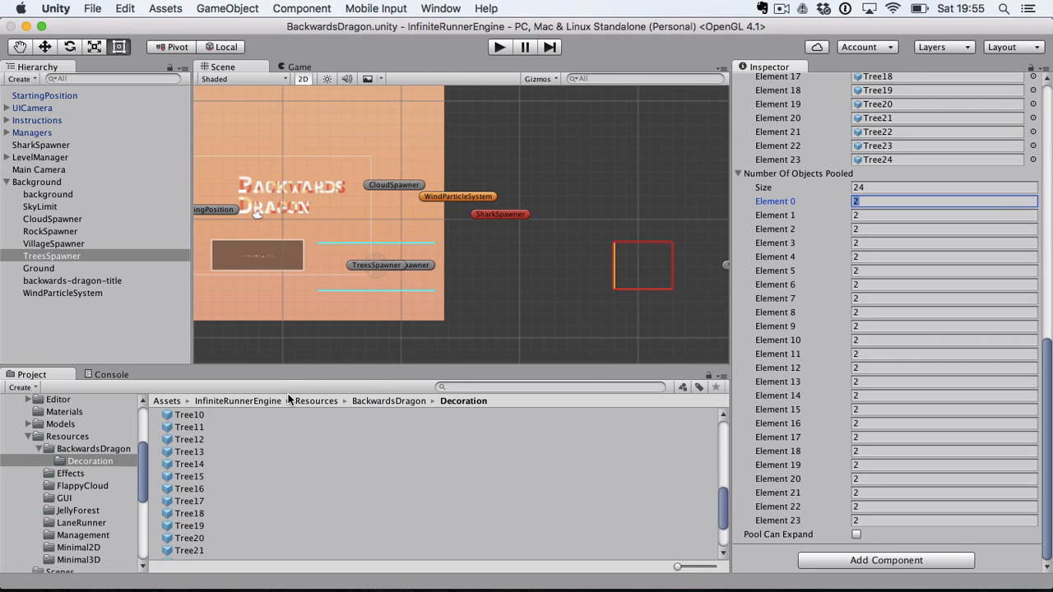
- Open the Minimal2D scene from the Scenes folder
scroll(117, 488, down, 3)
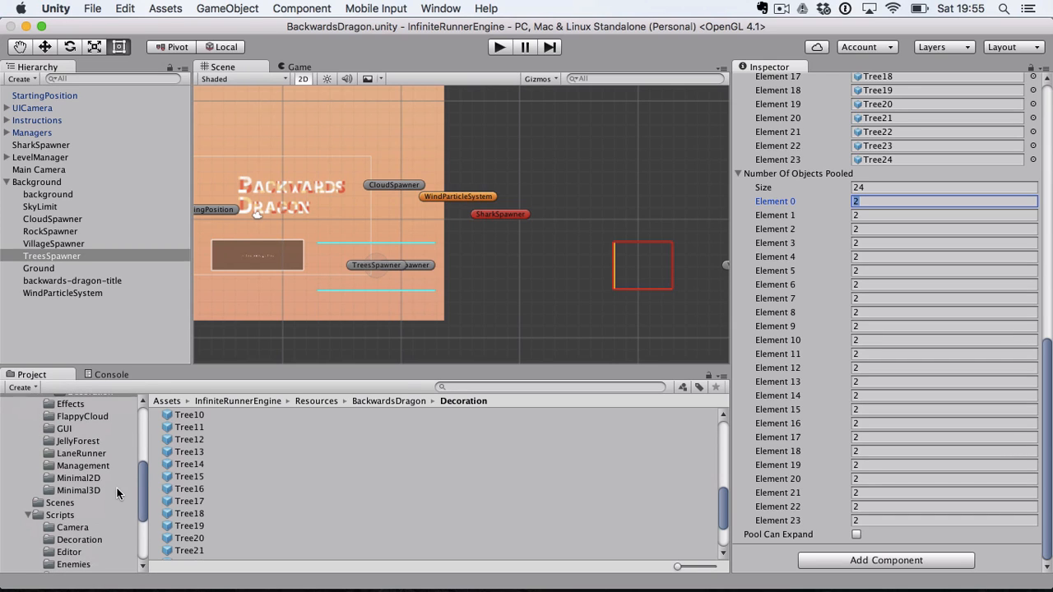
click(60, 503)
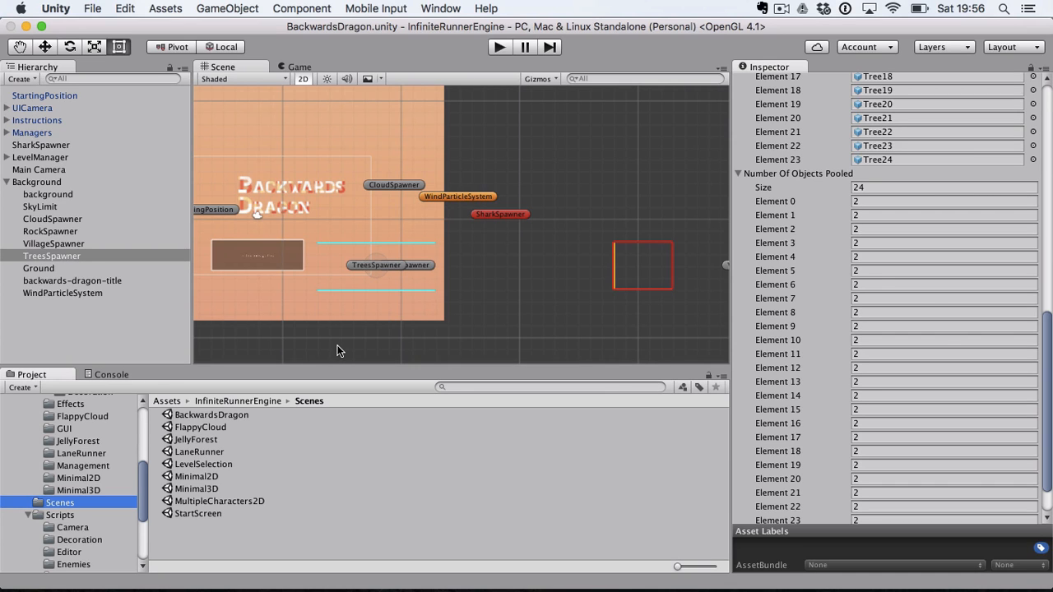
double_click(205, 478)
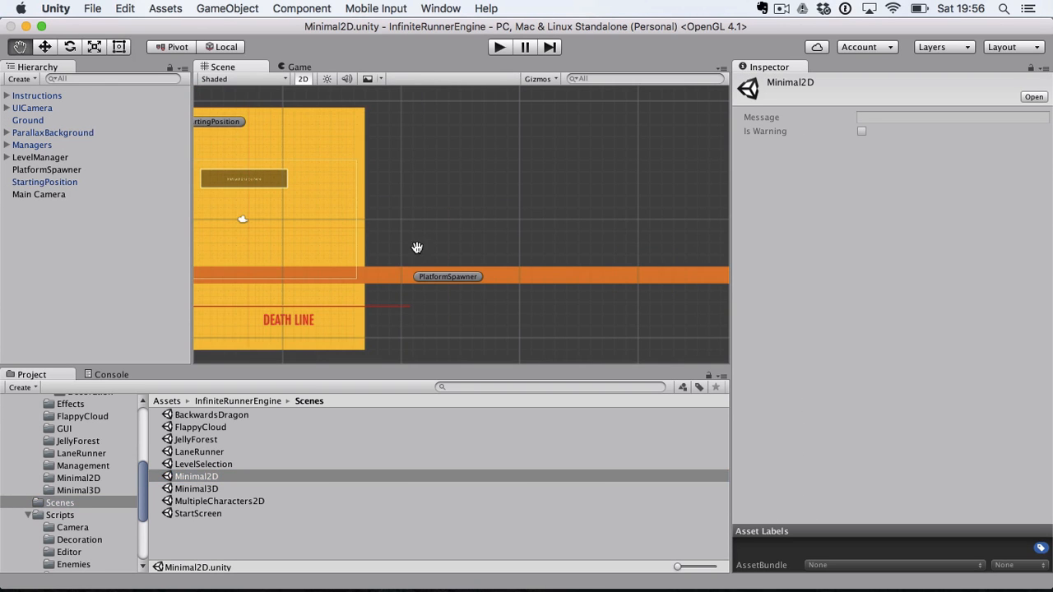
middle_drag(416, 247, 555, 252)
- Play-test the Minimal2D scene, jumping and double-jumping the character across the spawned platforms, and return to edit mode
click(501, 47)
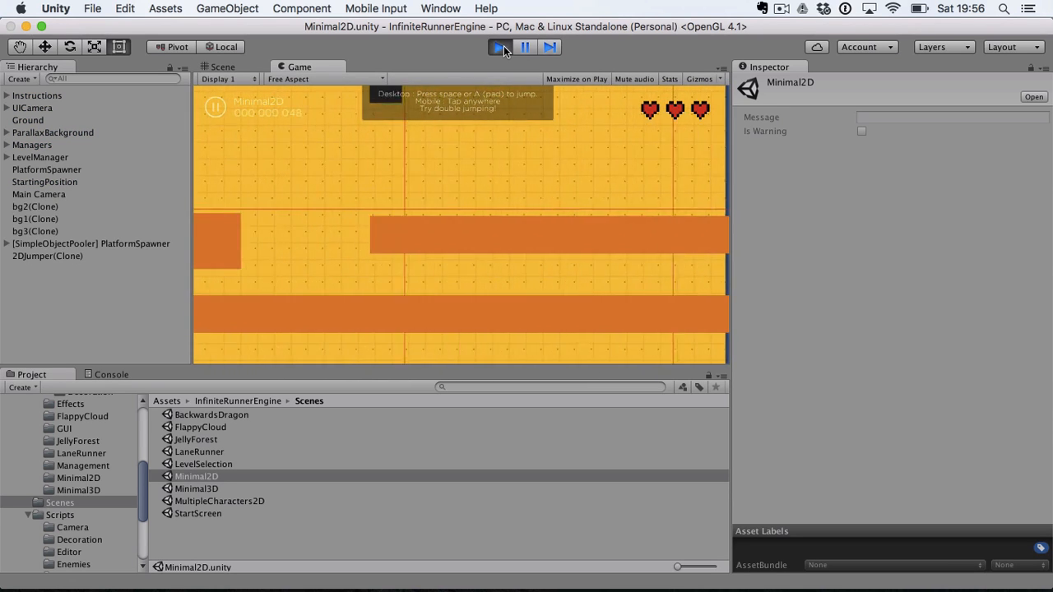
key(space)
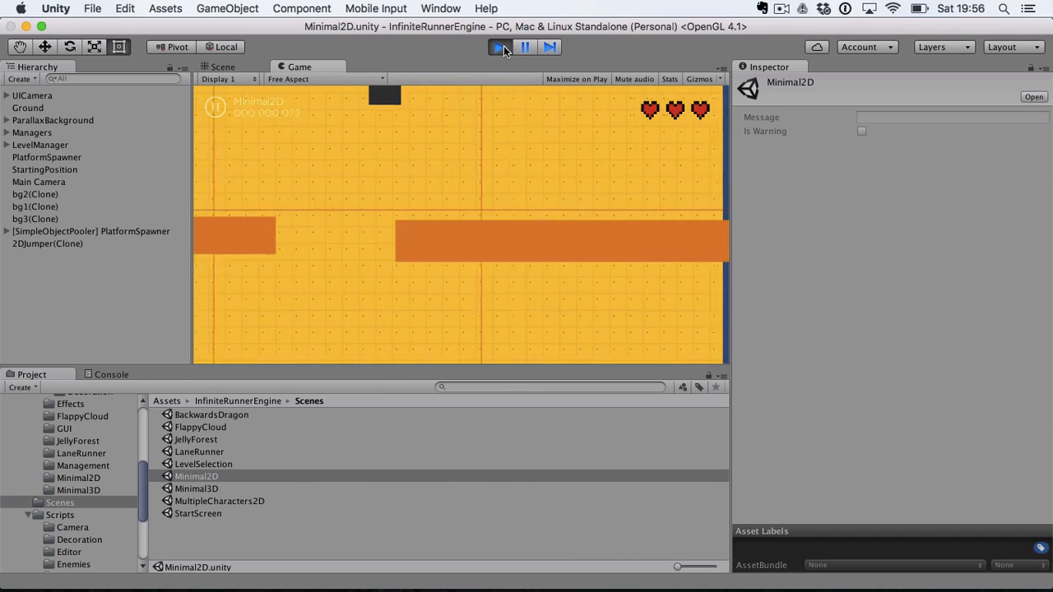
key(space)
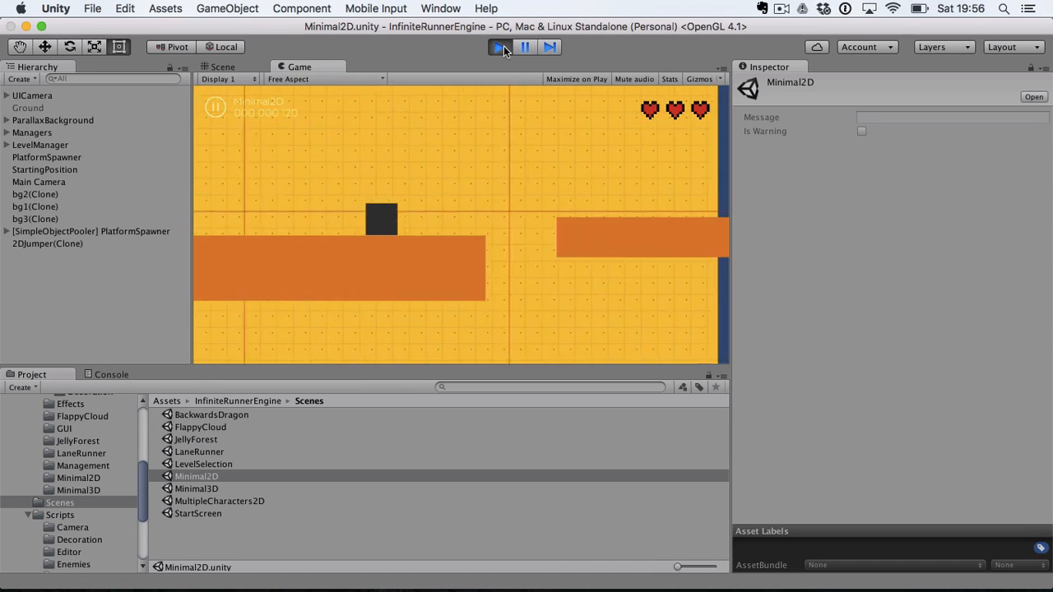
key(space)
key(space)
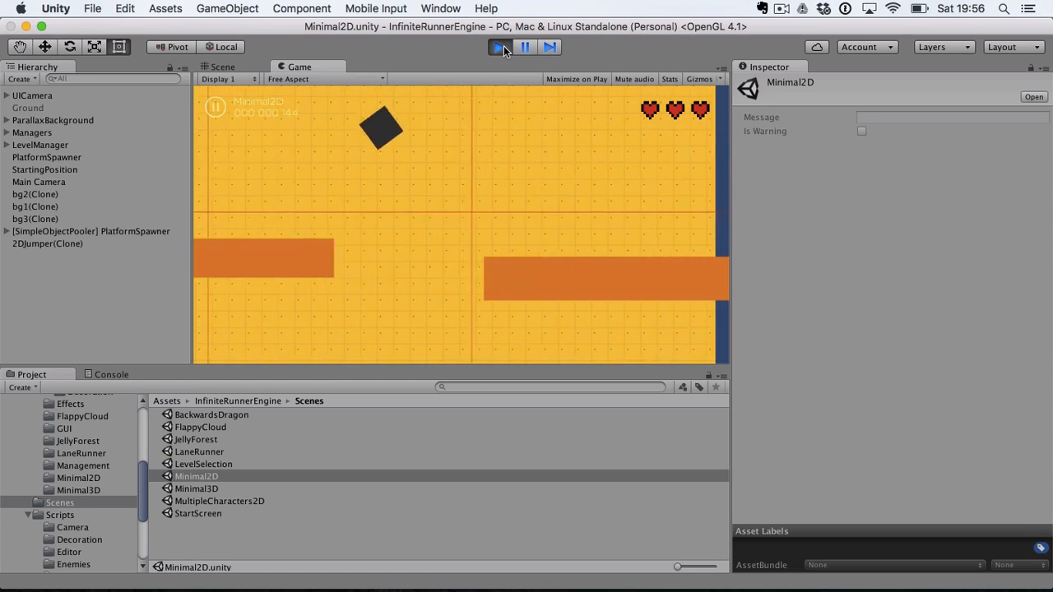
key(space)
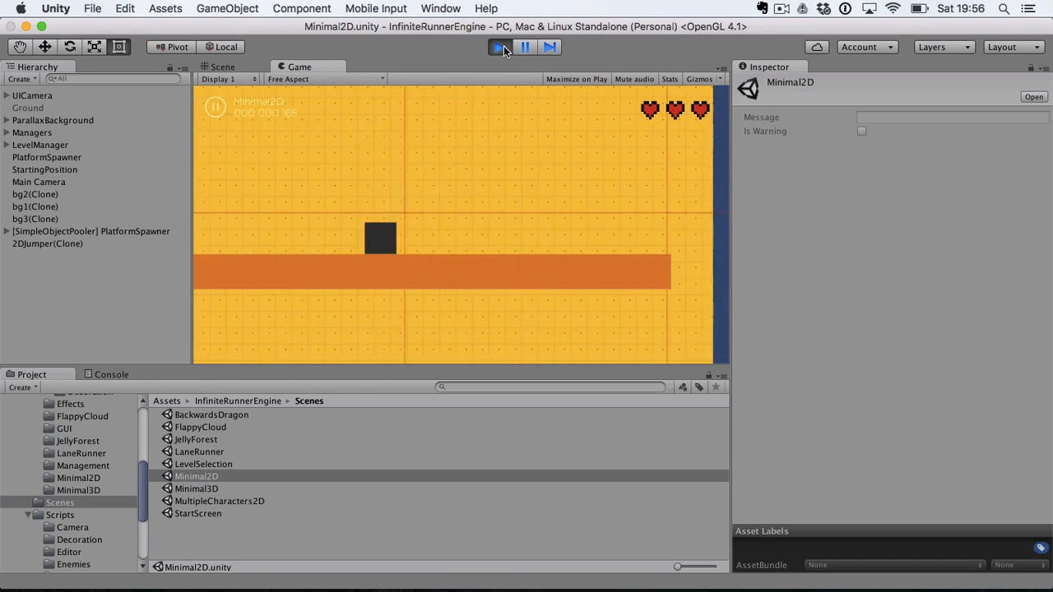
key(space)
key(space)
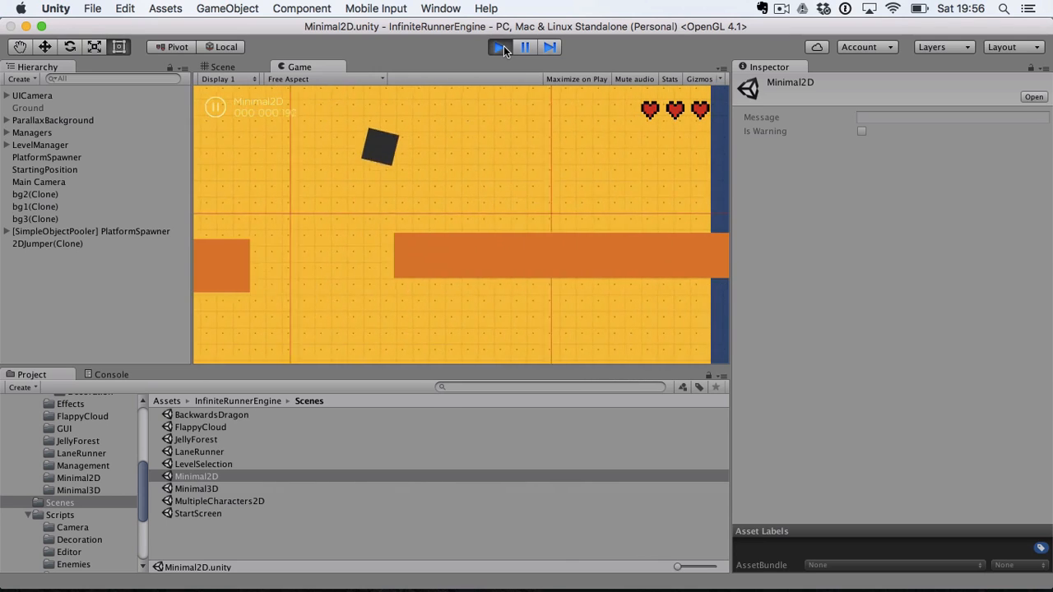
click(504, 46)
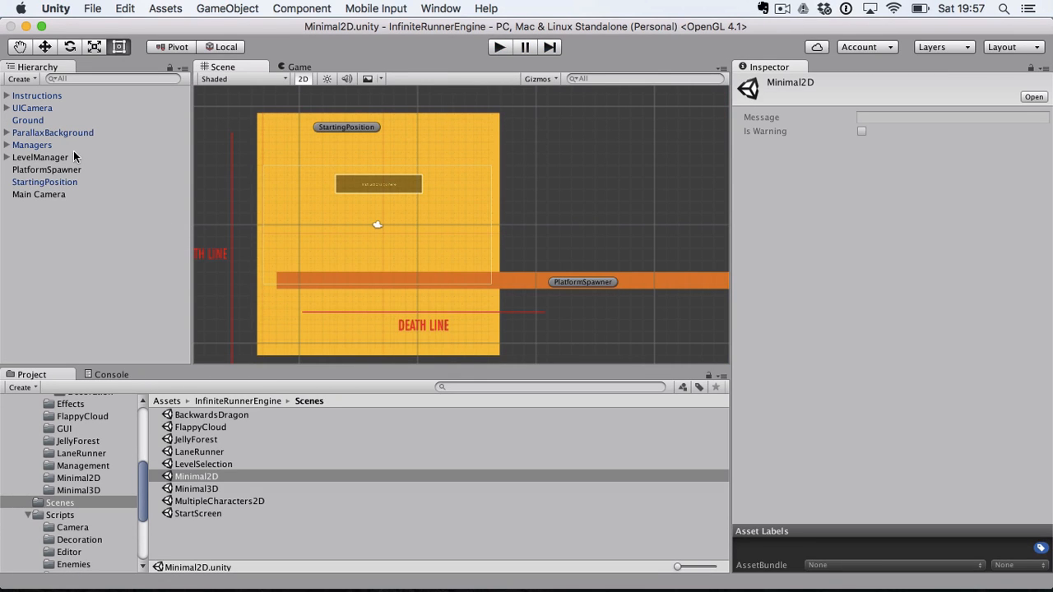
- Open the Minimal2D resources folder and examine the 2DJumper prefab's tag, Box Collider 2D, Rigidbody 2D and Jumper components
scroll(81, 471, down, 1)
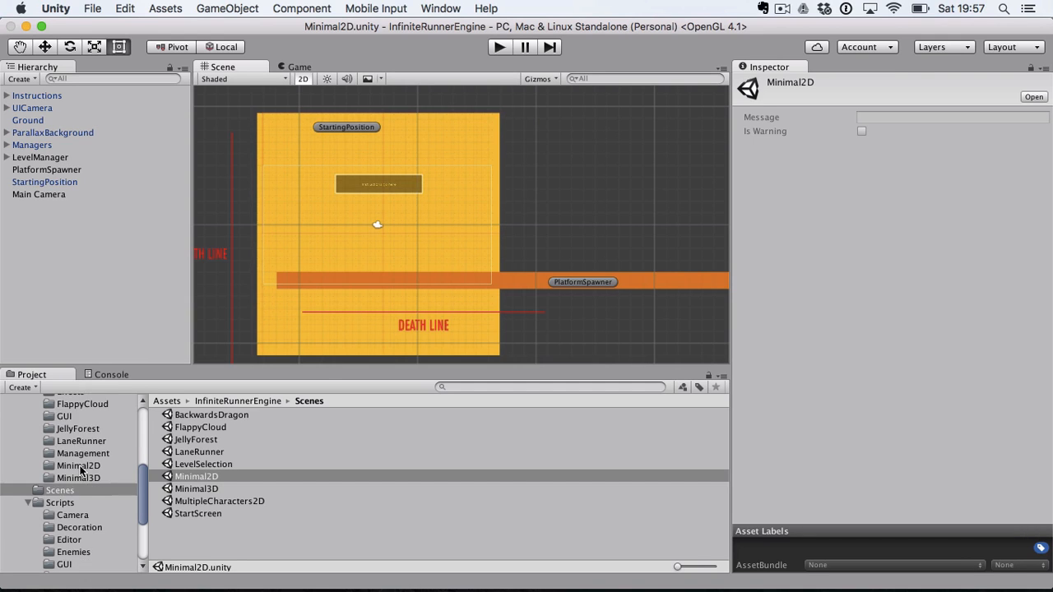
scroll(80, 471, up, 5)
scroll(80, 471, down, 3)
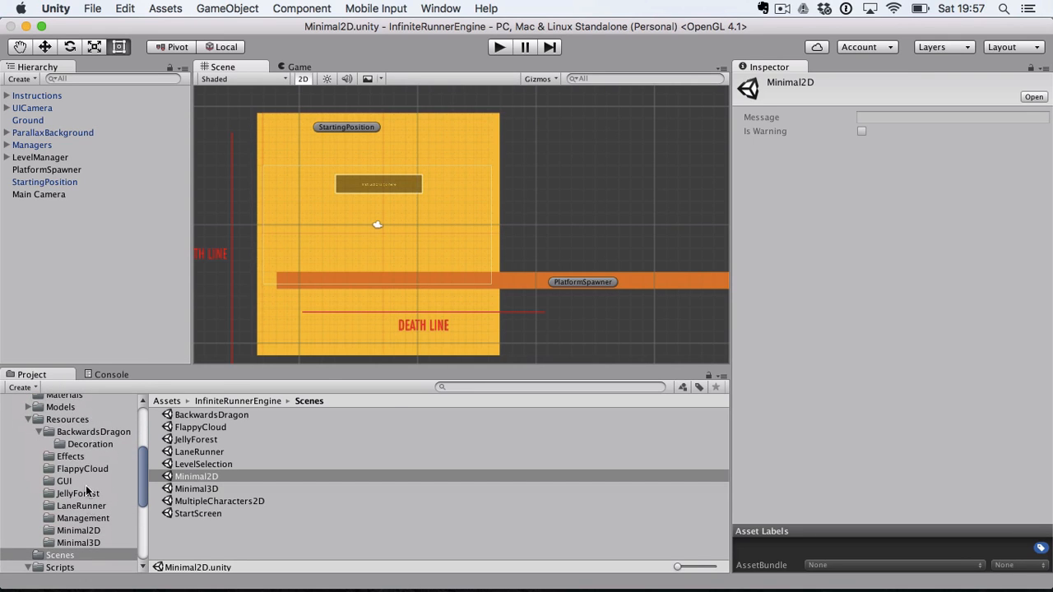
click(90, 531)
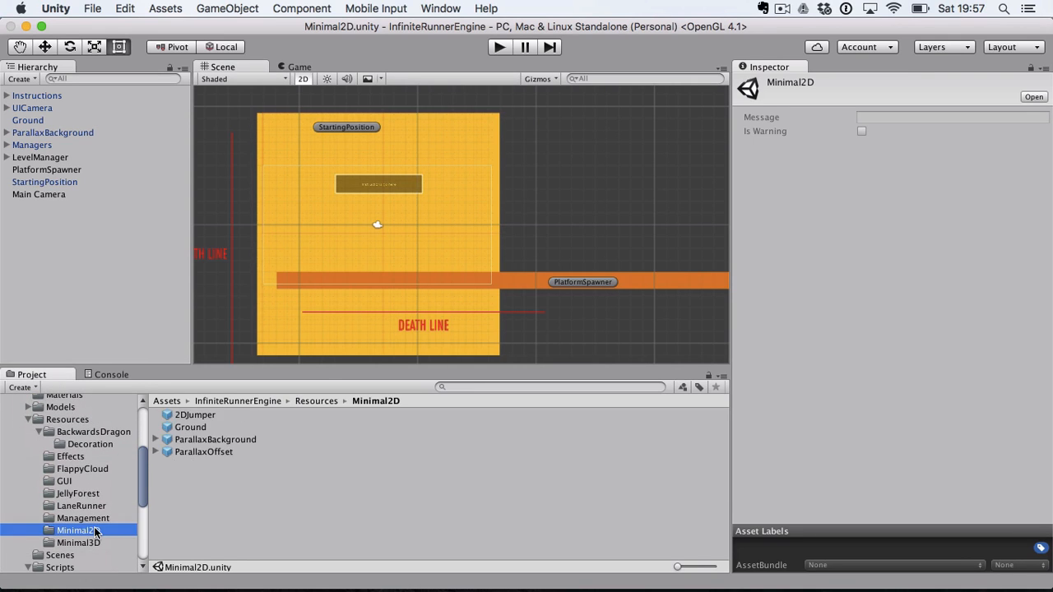
click(206, 417)
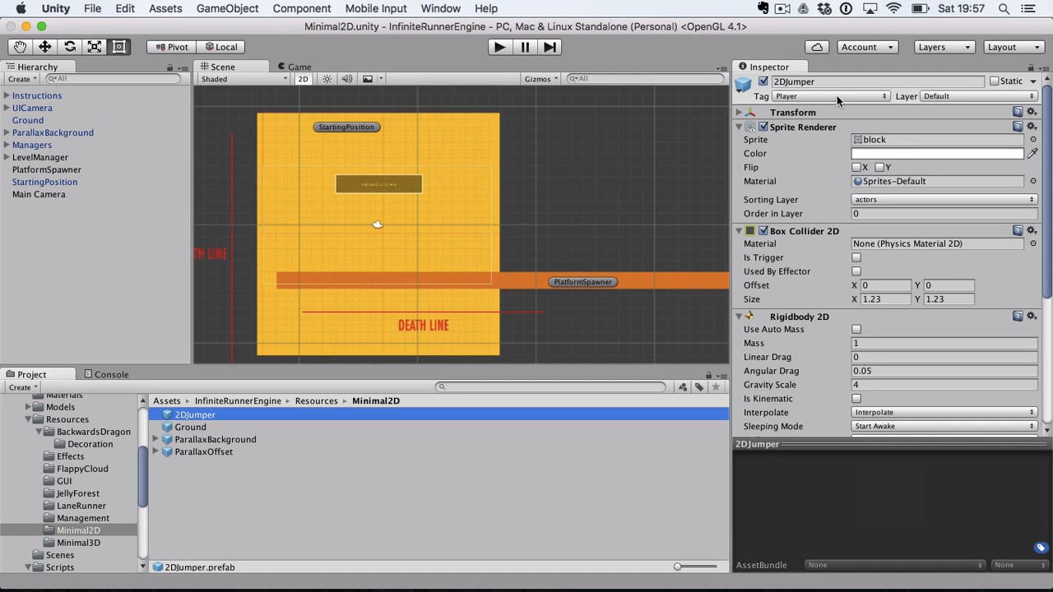
scroll(831, 224, down, 3)
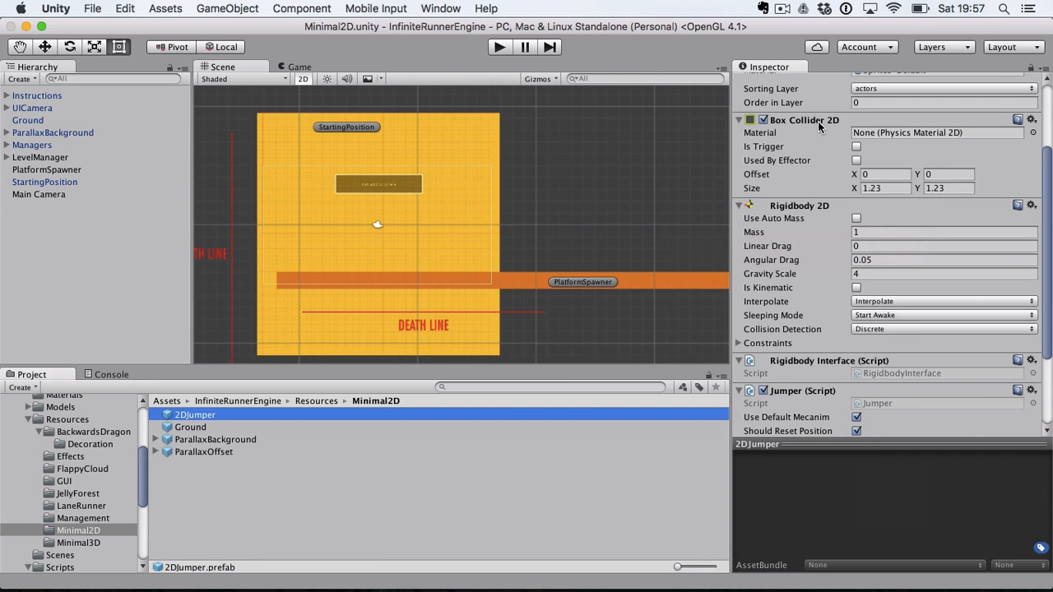
scroll(93, 507, down, 2)
- Open the Minimal3D scene from the Scenes folder and switch its scene view from 2D to 3D perspective
click(93, 504)
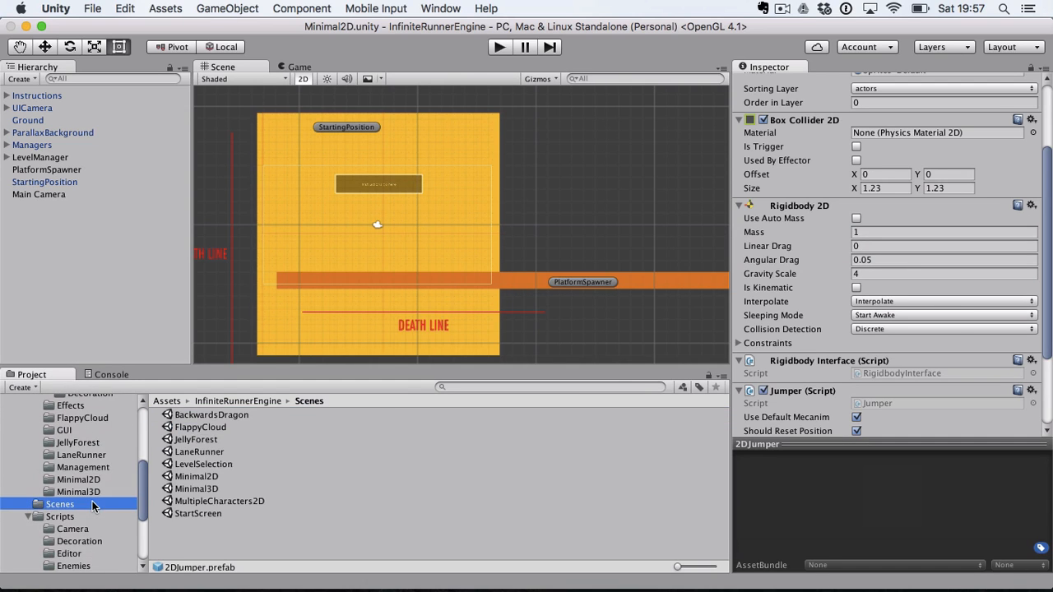
double_click(218, 490)
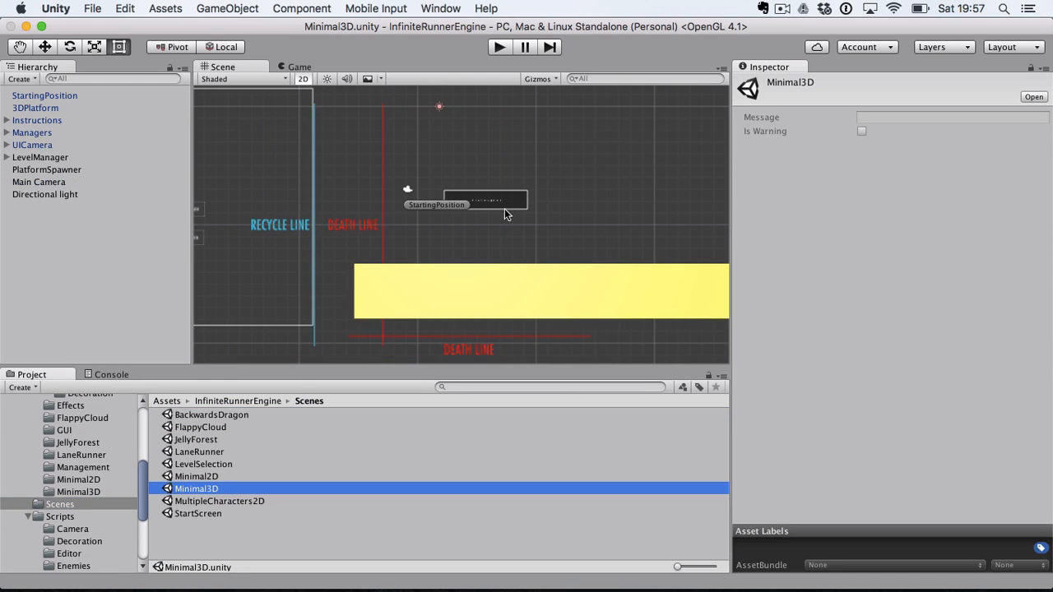
middle_drag(470, 226, 506, 230)
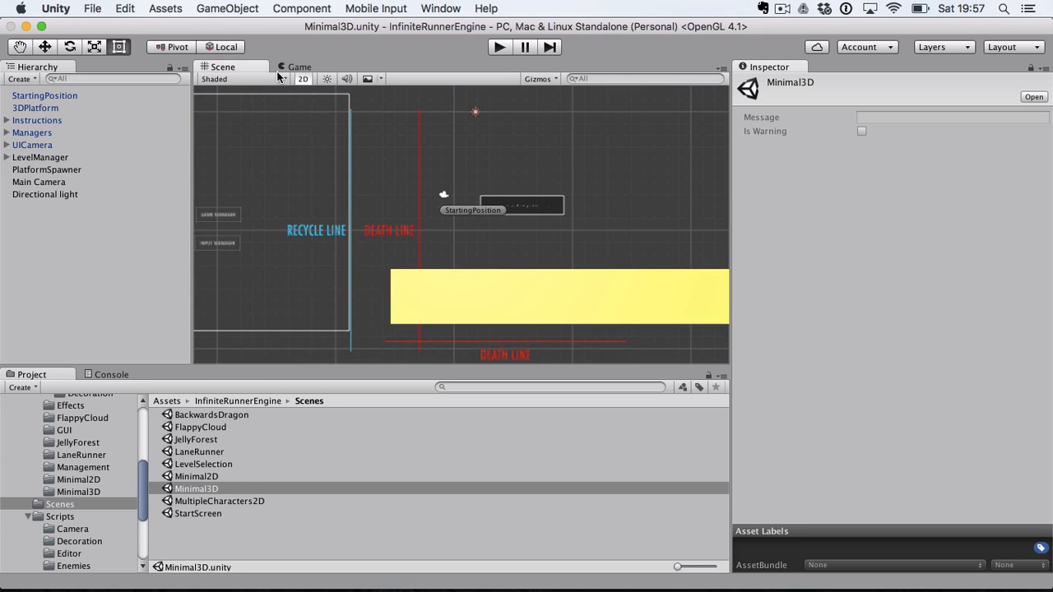
click(303, 79)
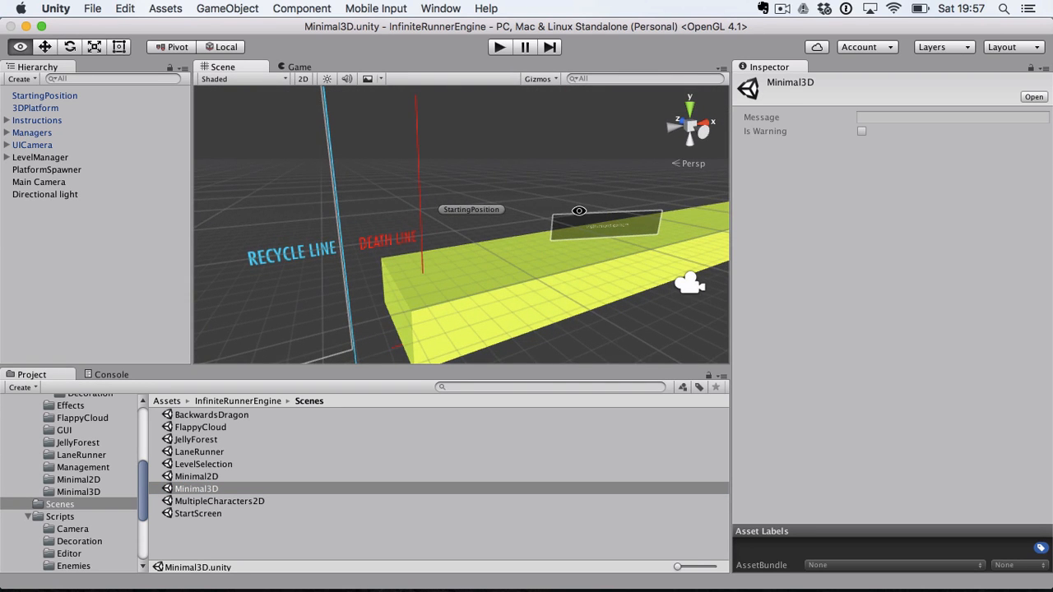
alt+drag(579, 210, 678, 233)
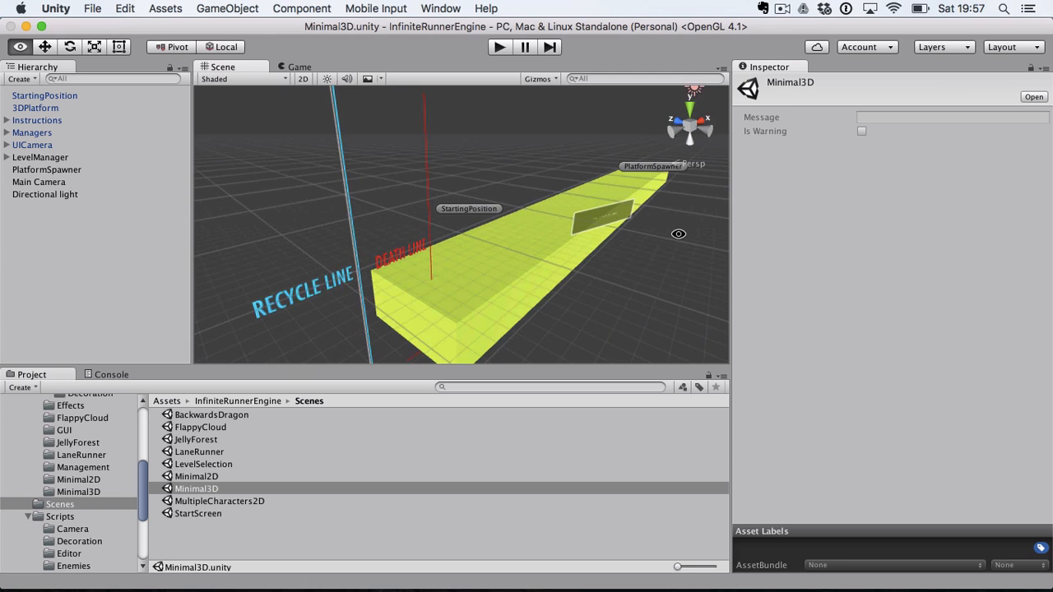
- Play-test the Minimal3D scene, jumping and double-jumping the cube across the spawned platforms, and return to edit mode
click(503, 47)
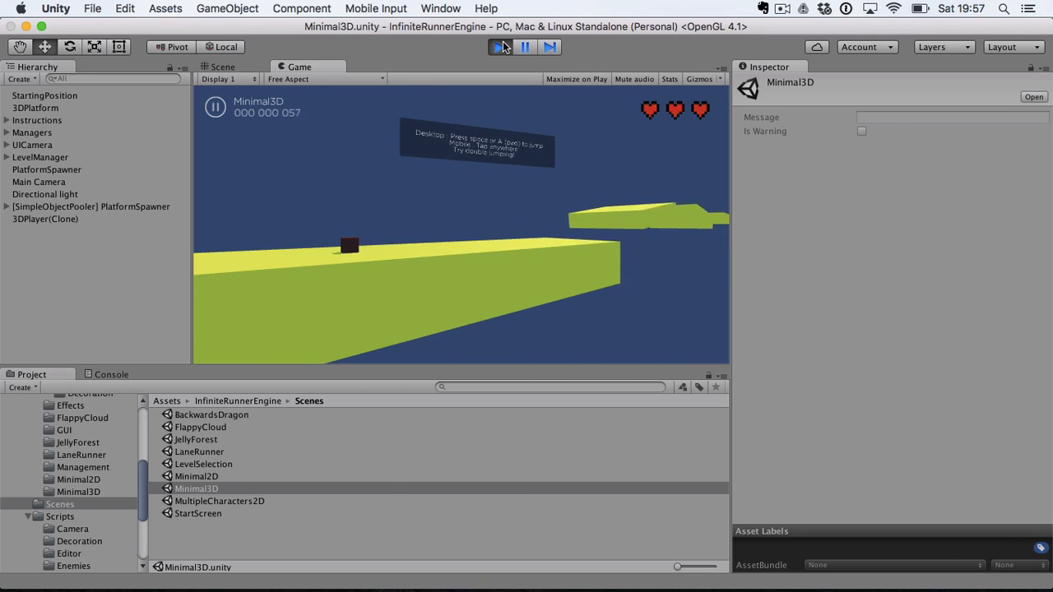
key(space)
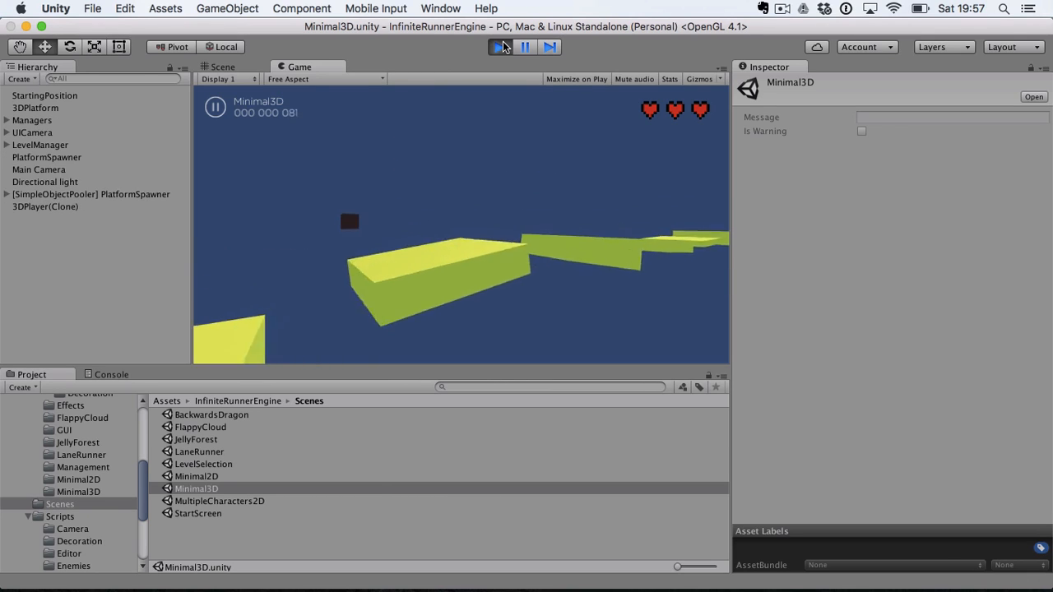
key(space)
key(space)
key(space)
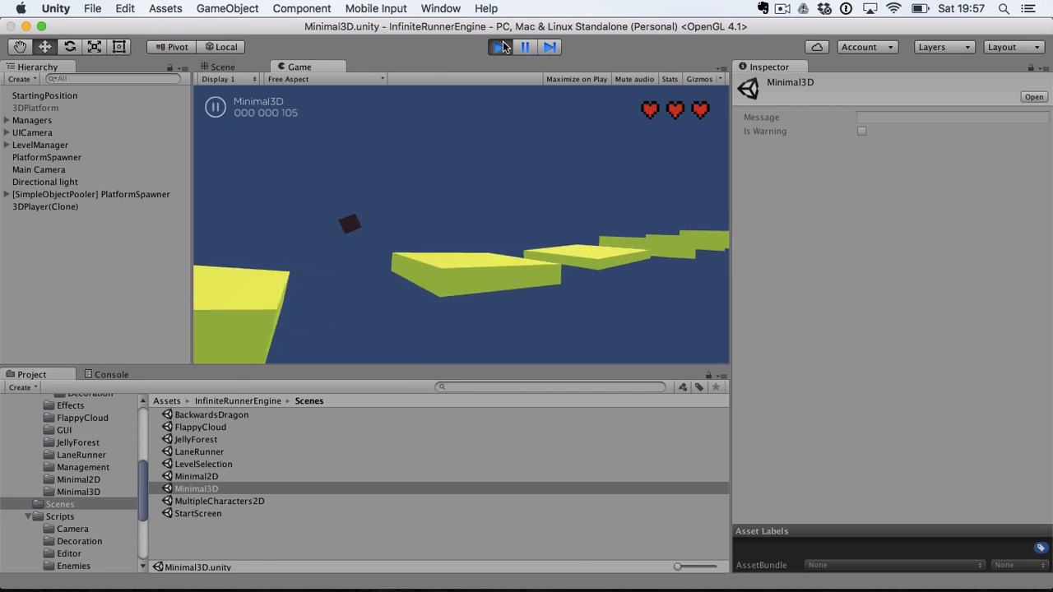
key(space)
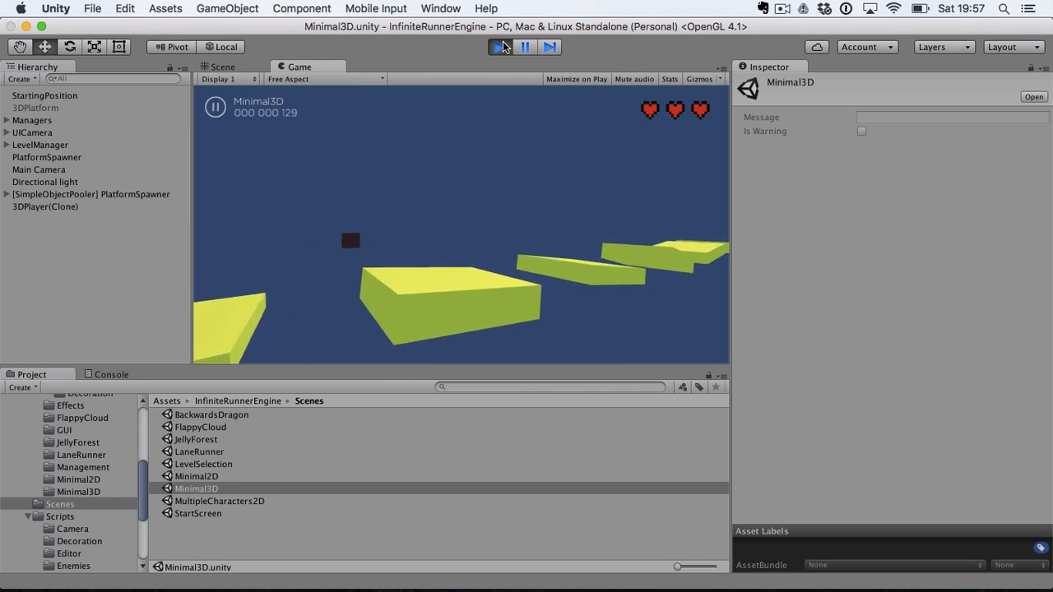
key(space)
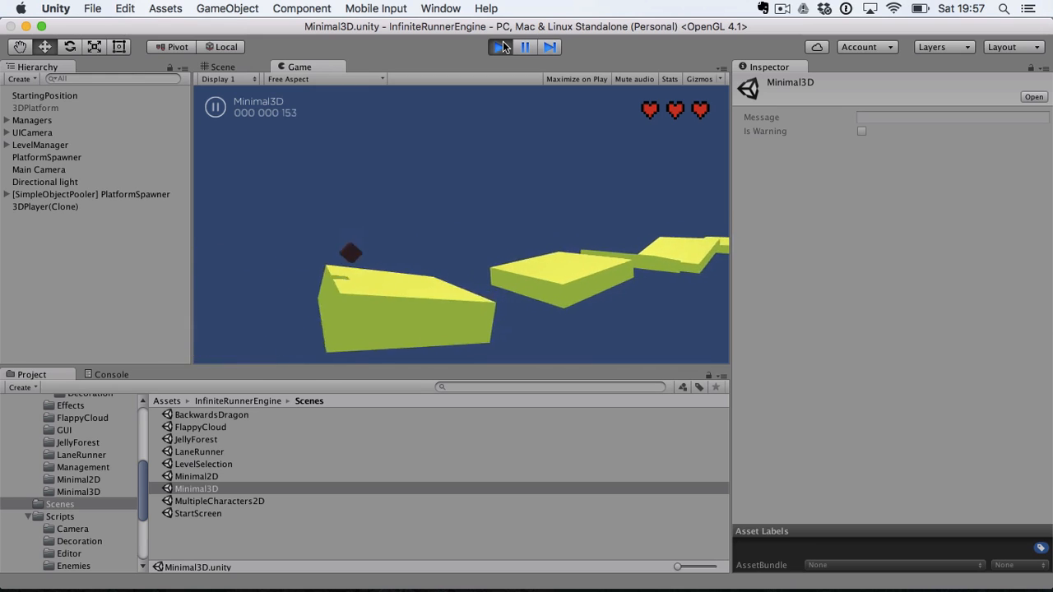
key(space)
key(space)
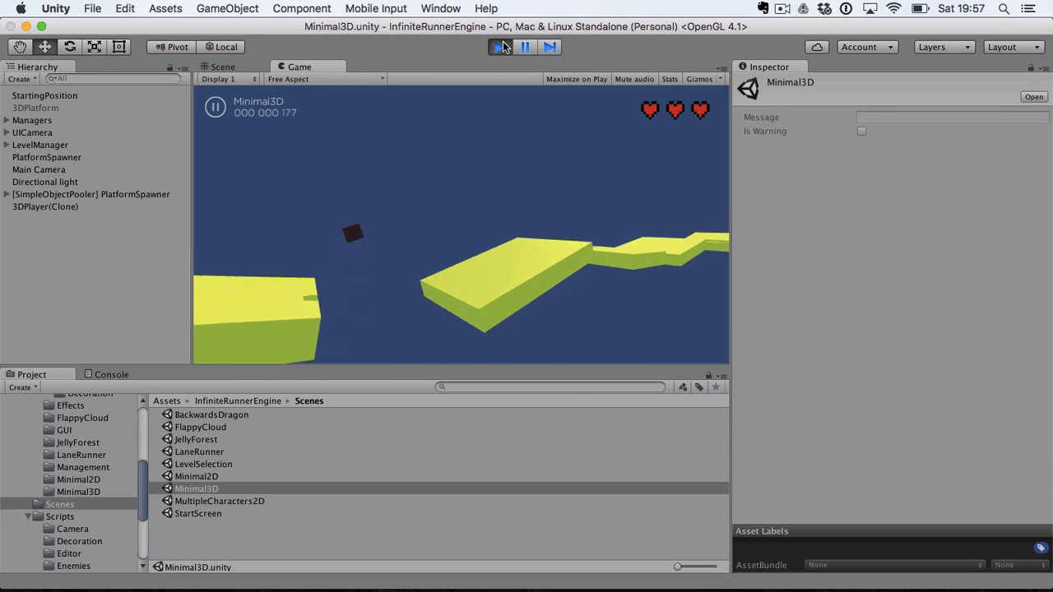
key(space)
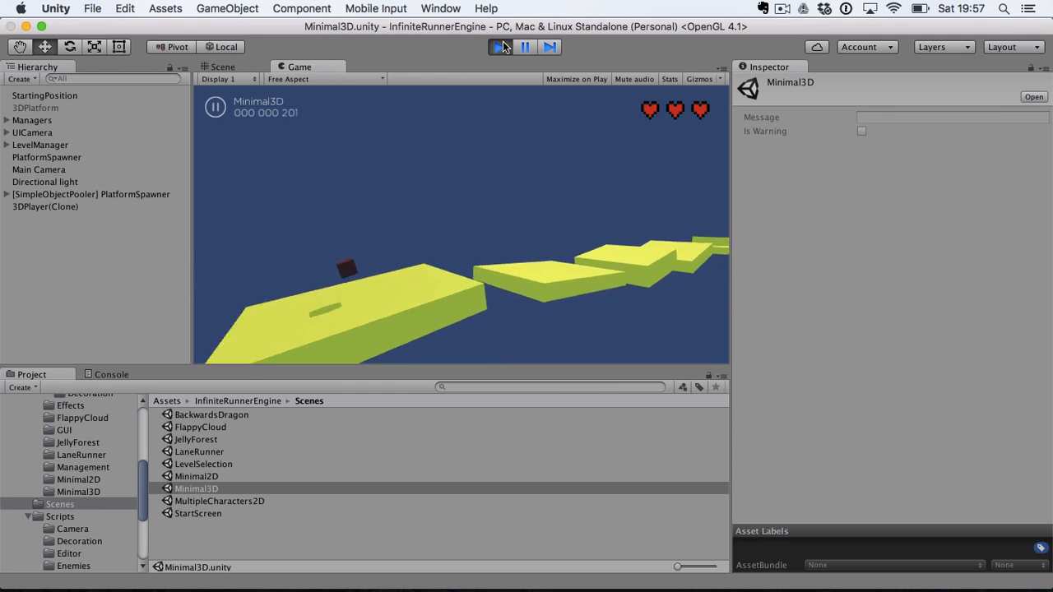
key(space)
key(space)
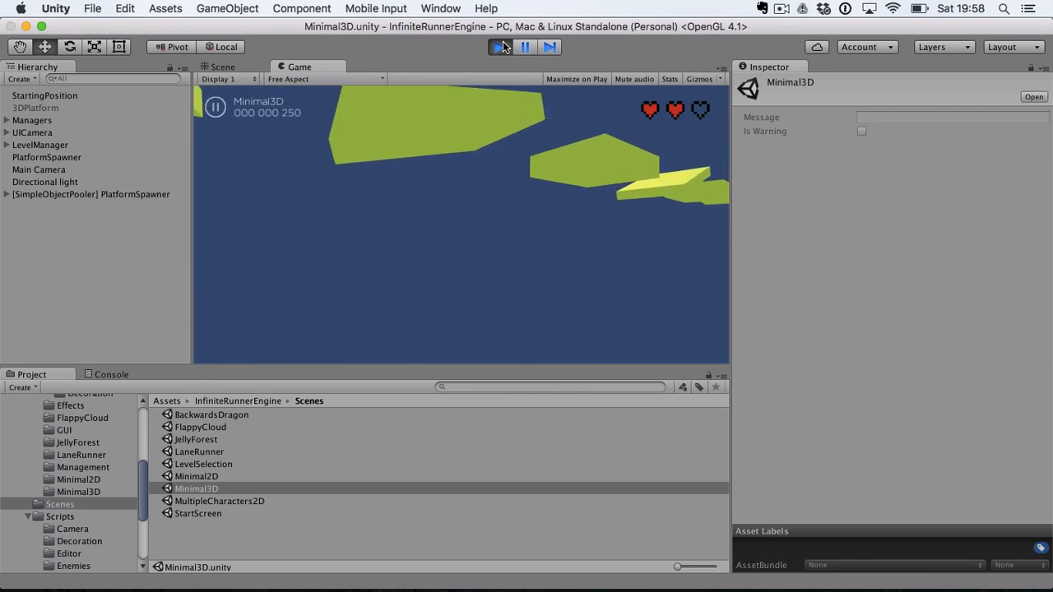
click(503, 47)
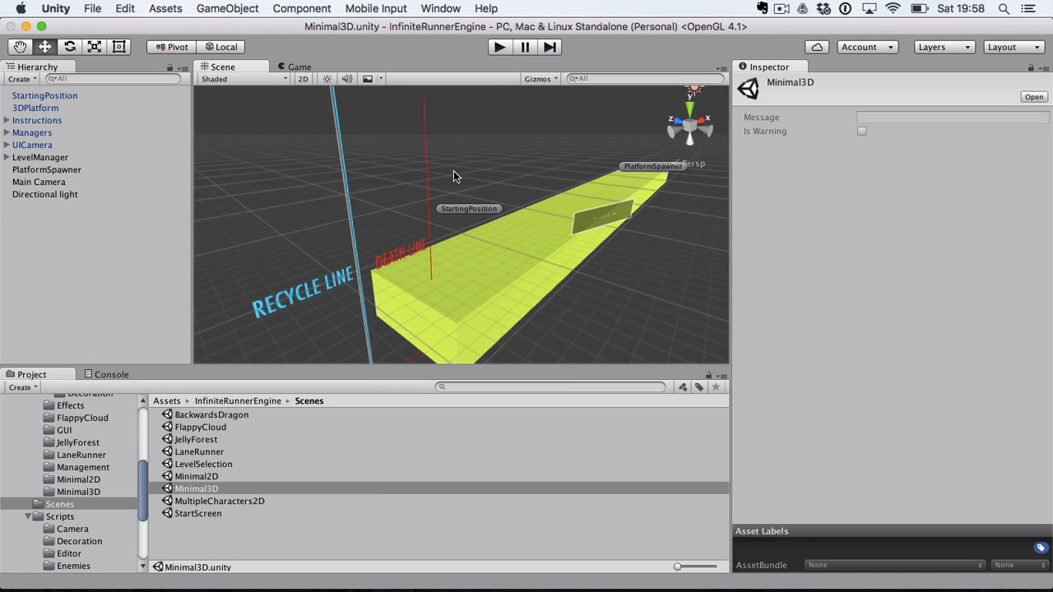
- Open the Minimal3D resources folder and examine the 3DPlayer prefab's tag, Box Collider, Rigidbody, Rigidbody Interface and Jumper components
click(94, 492)
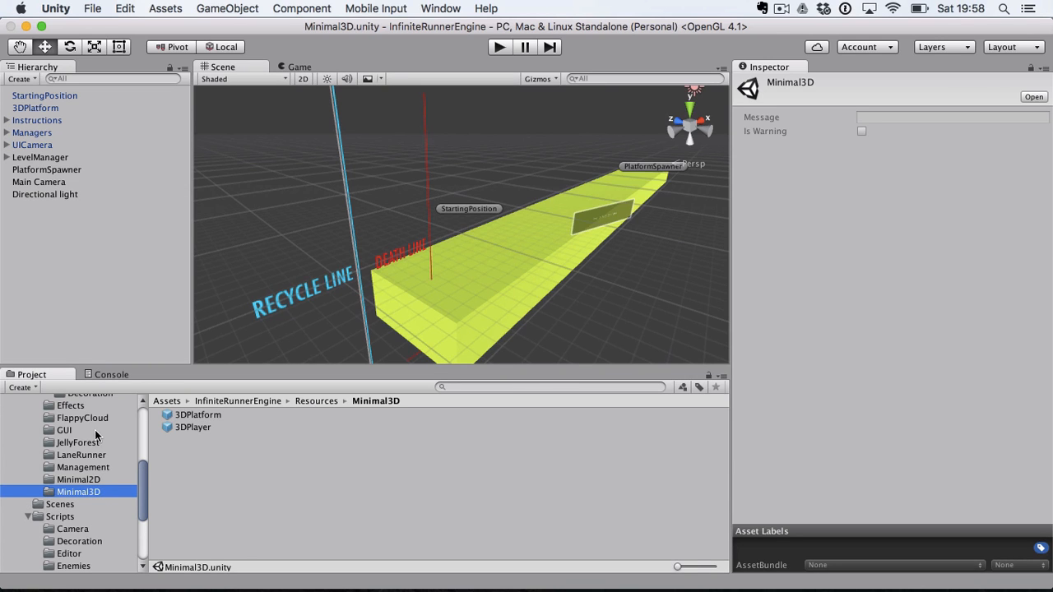
scroll(98, 434, up, 3)
click(197, 427)
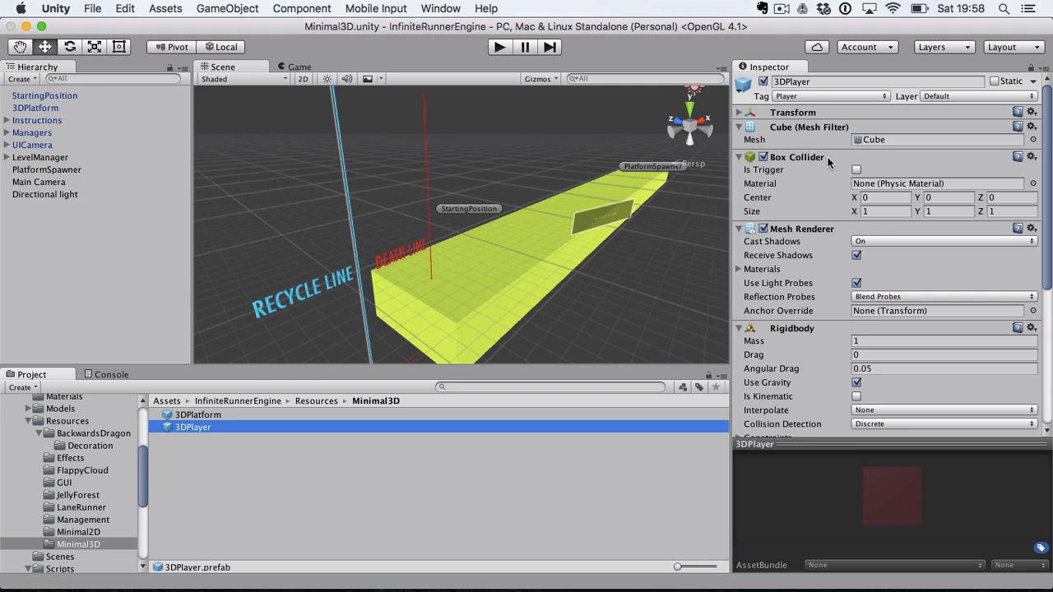
scroll(827, 162, down, 5)
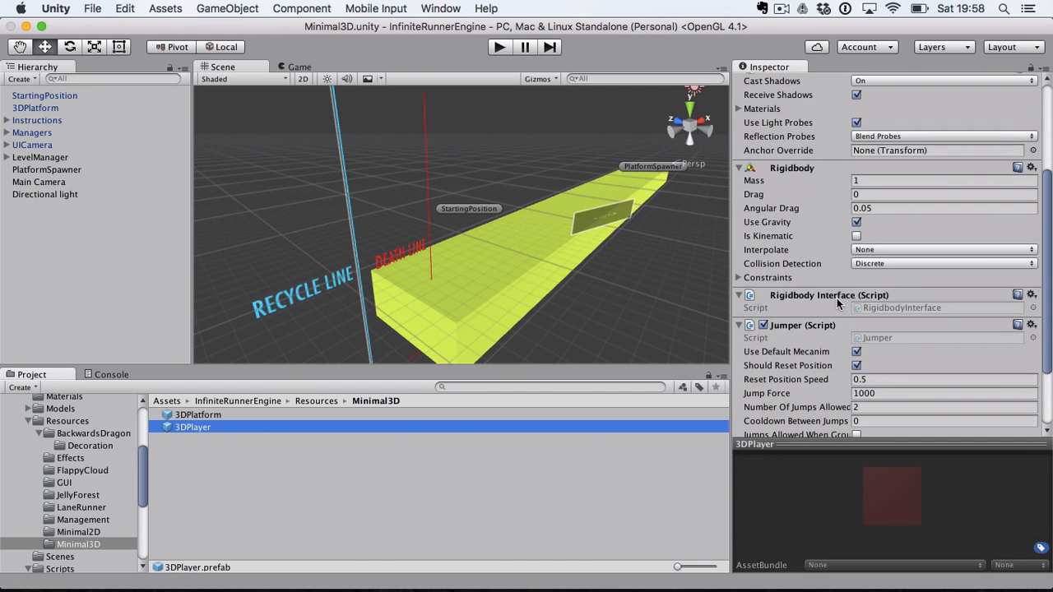
- Open the RigidbodyInterface script in MonoDevelop, read its 2D and 3D rigidbody handling, and switch back to Unity
double_click(910, 309)
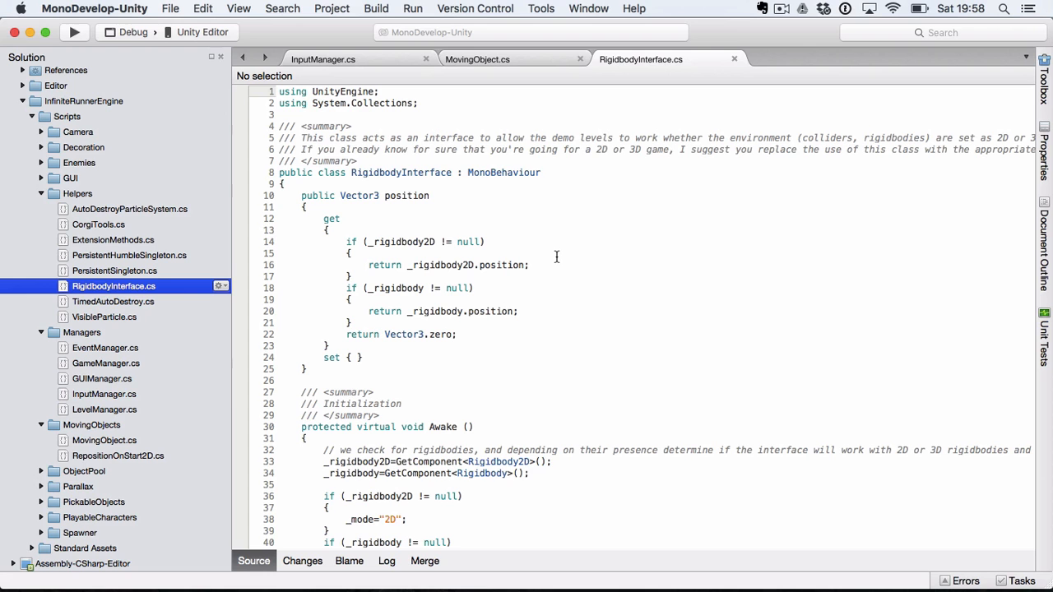
scroll(557, 258, down, 1)
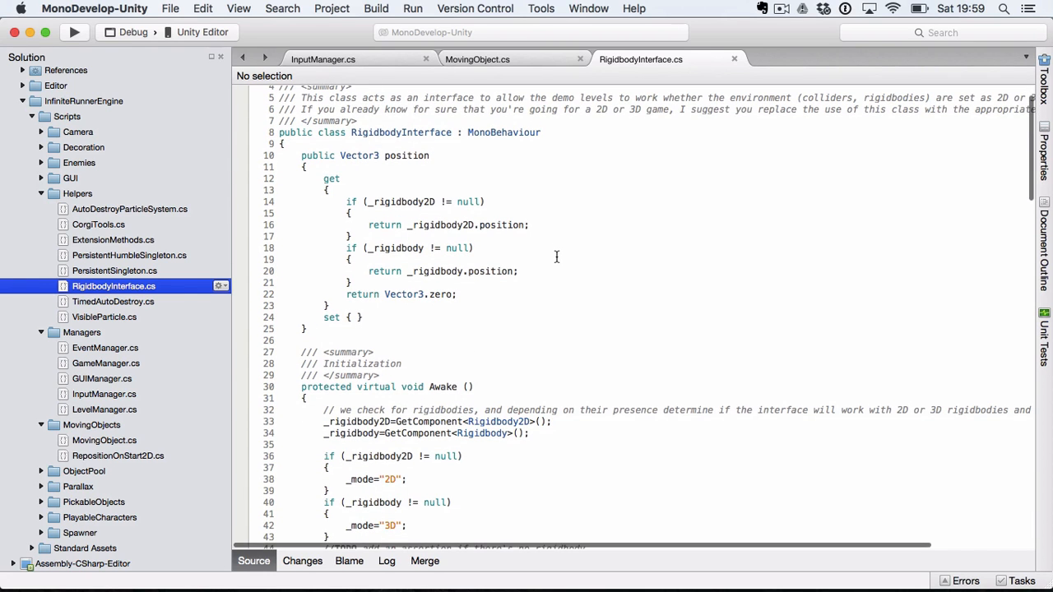
key(super+Tab)
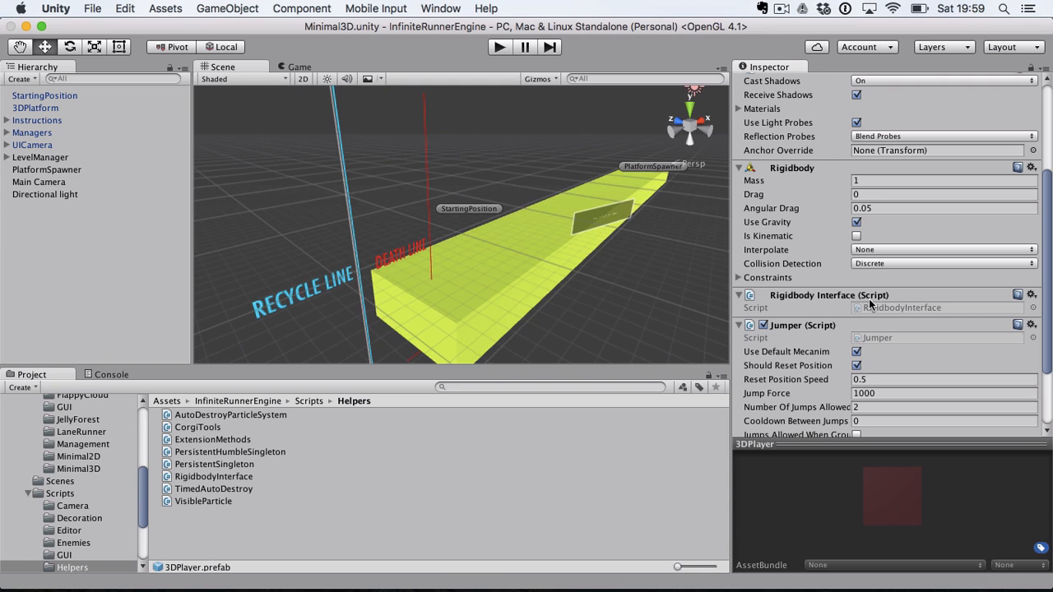
key(super+Tab)
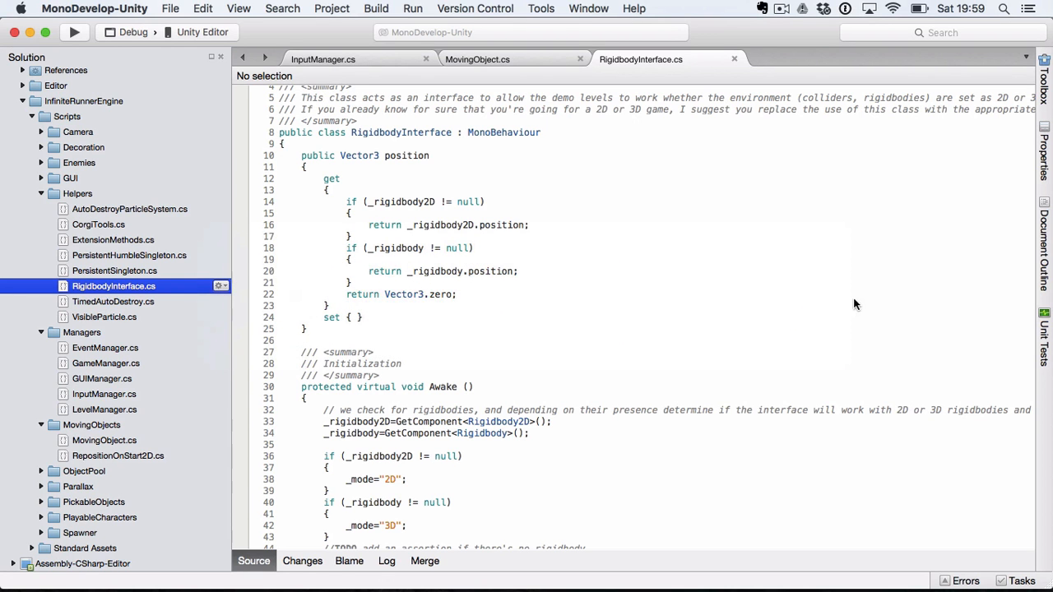
scroll(634, 304, down, 1)
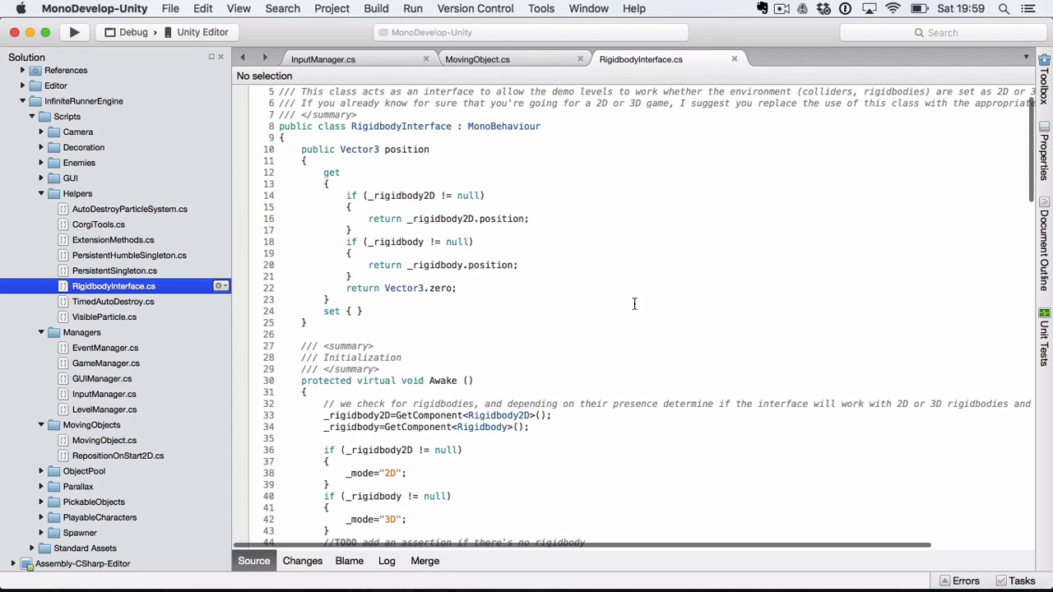
key(super+Tab)
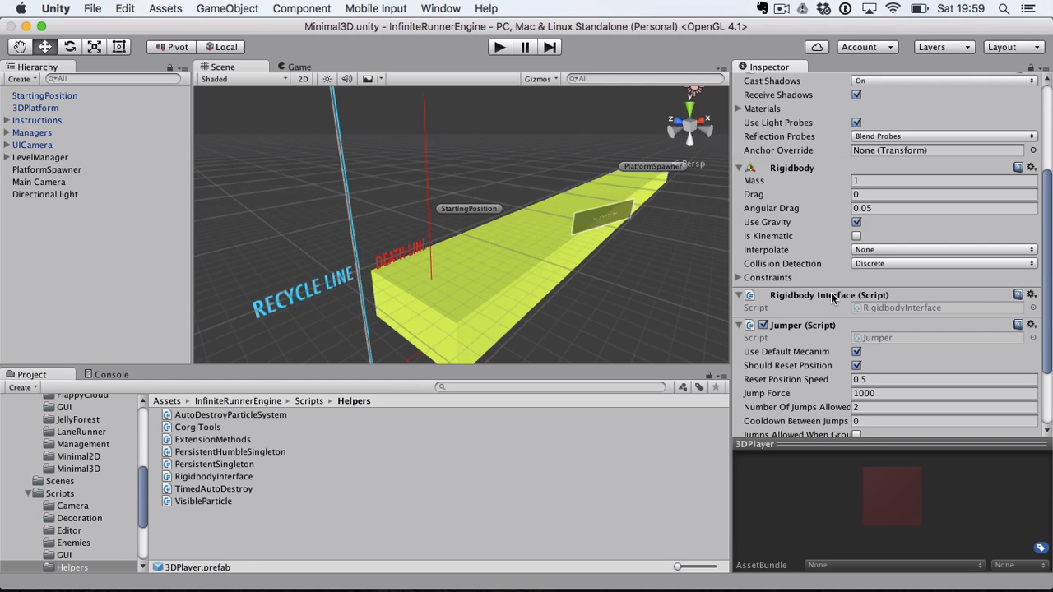
- Review the 3DPlayer's Jumper settings, then open the Jumper script and examine its inheritance from PlayableCharacter
scroll(831, 296, down, 3)
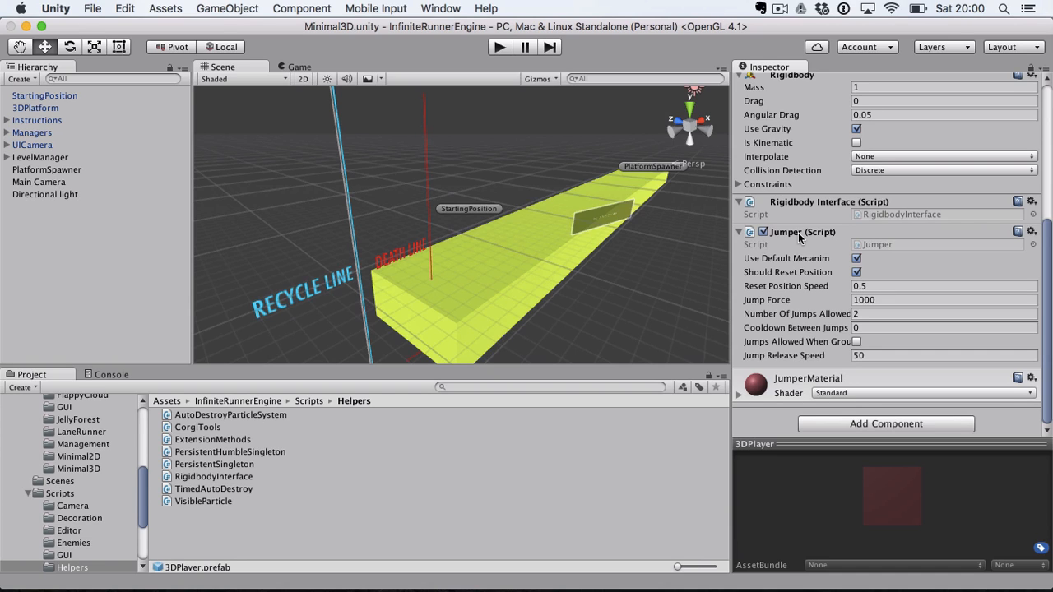
click(857, 258)
double_click(880, 244)
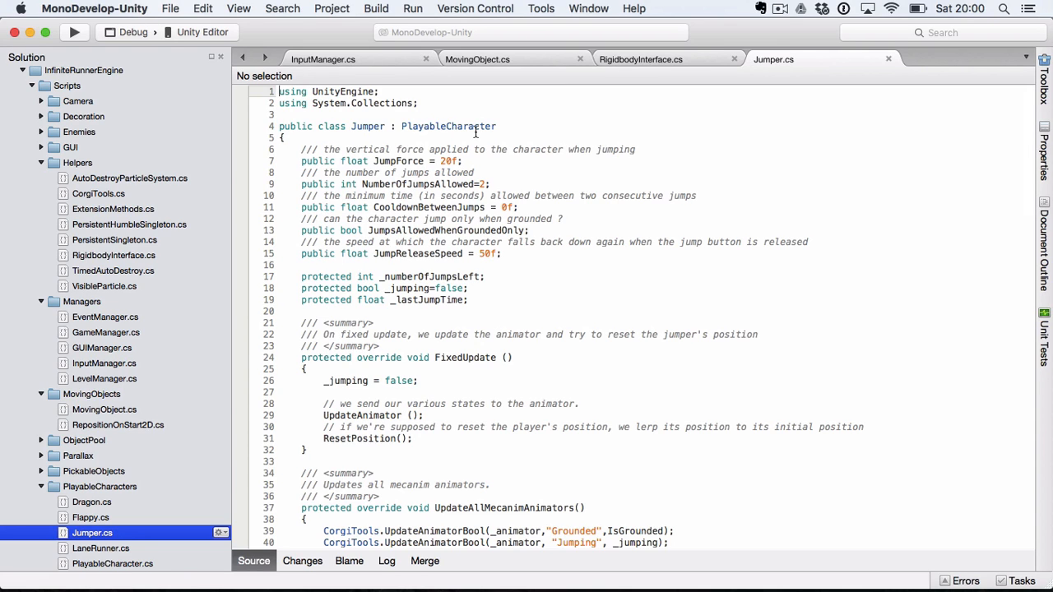
click(375, 127)
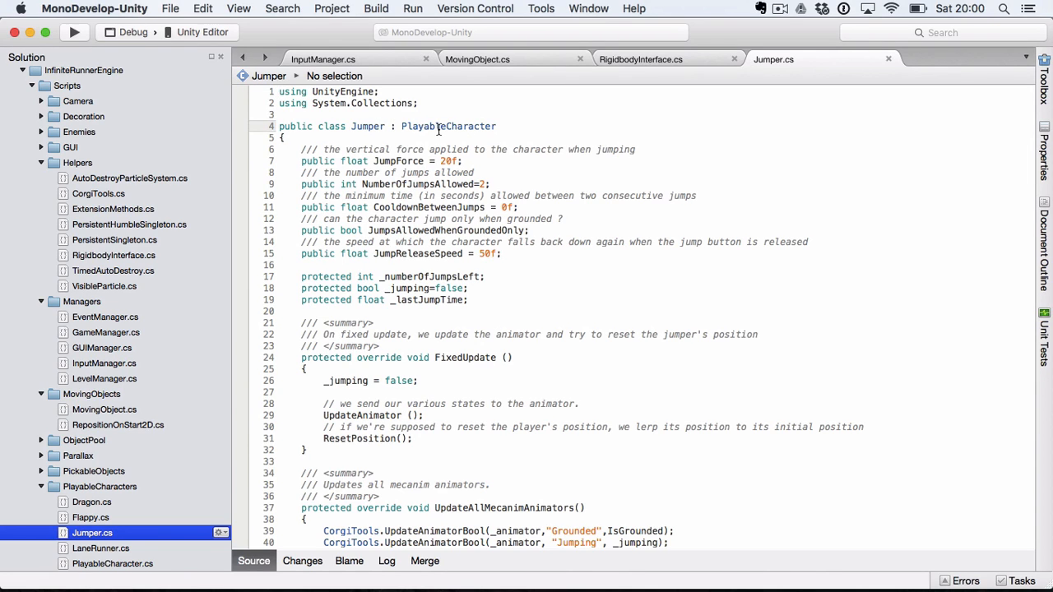
click(440, 128)
- Open the PlayableCharacter script from the PlayableCharacters folder and examine its UseDefaultMecanim and IsGrounded declarations
scroll(182, 470, down, 3)
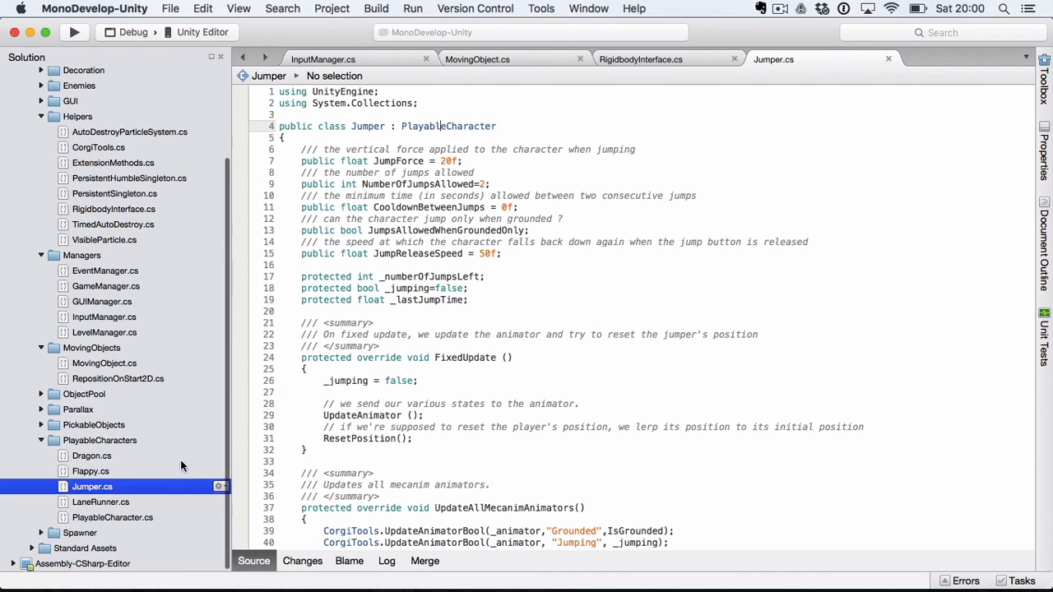
double_click(113, 518)
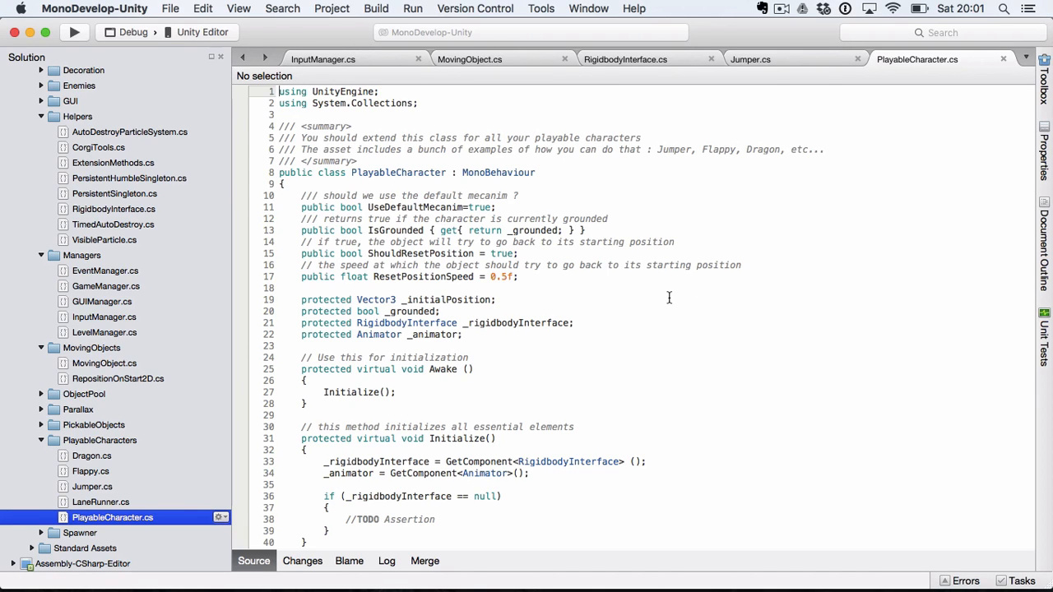
double_click(451, 208)
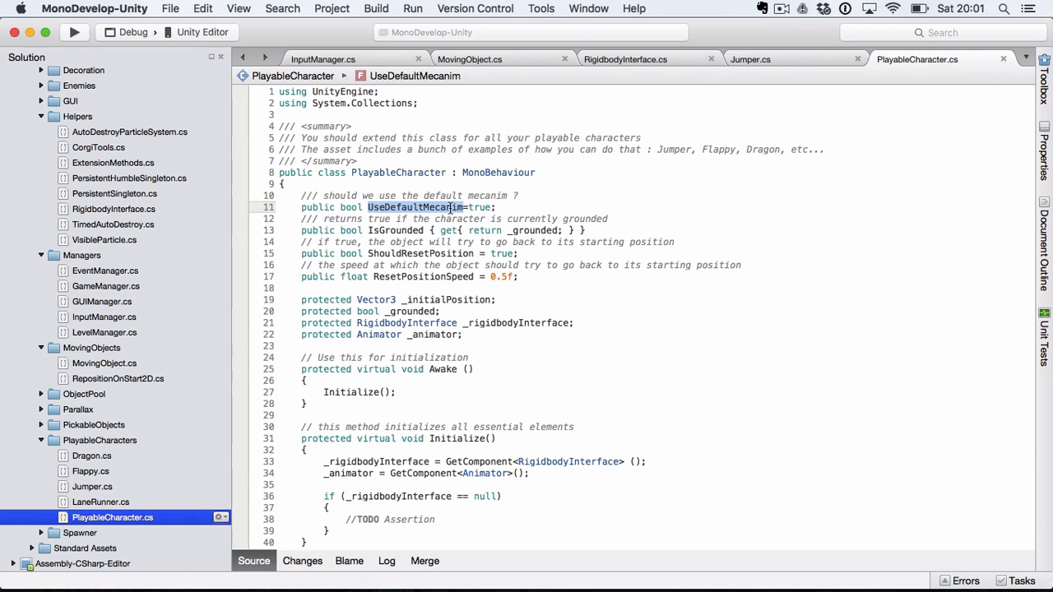
key(Left)
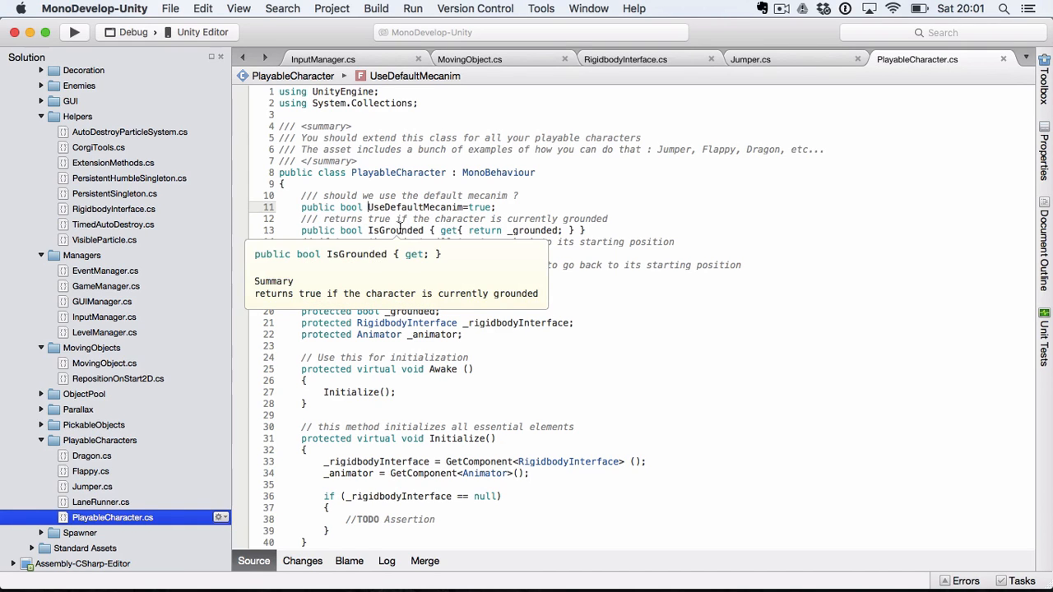
click(400, 231)
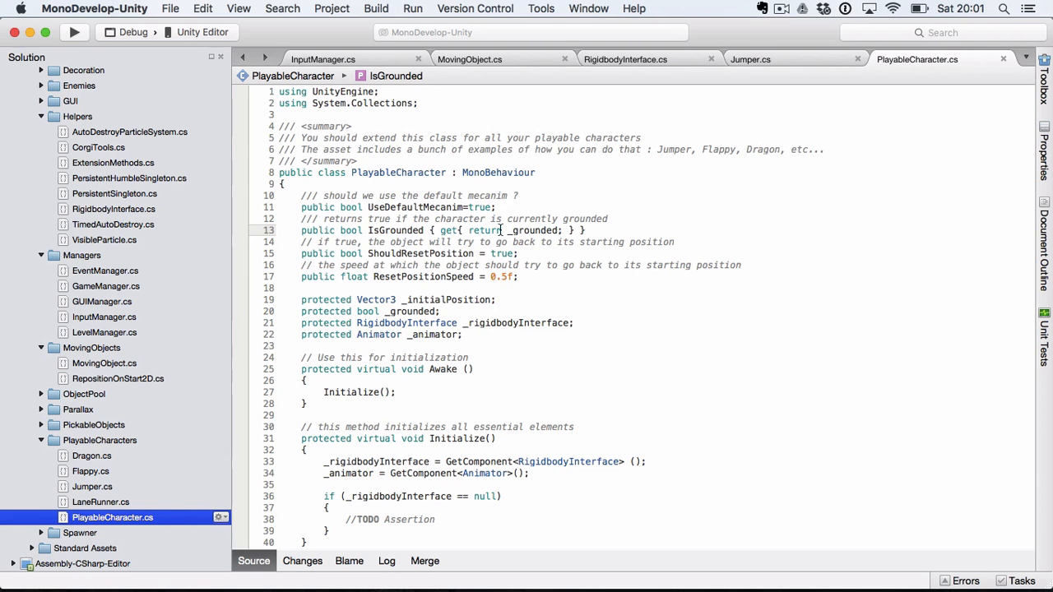
- Switch back to Unity, review the Jumper's Should Reset Position option, and run the Minimal3D scene before returning to edit mode
key(super+Tab)
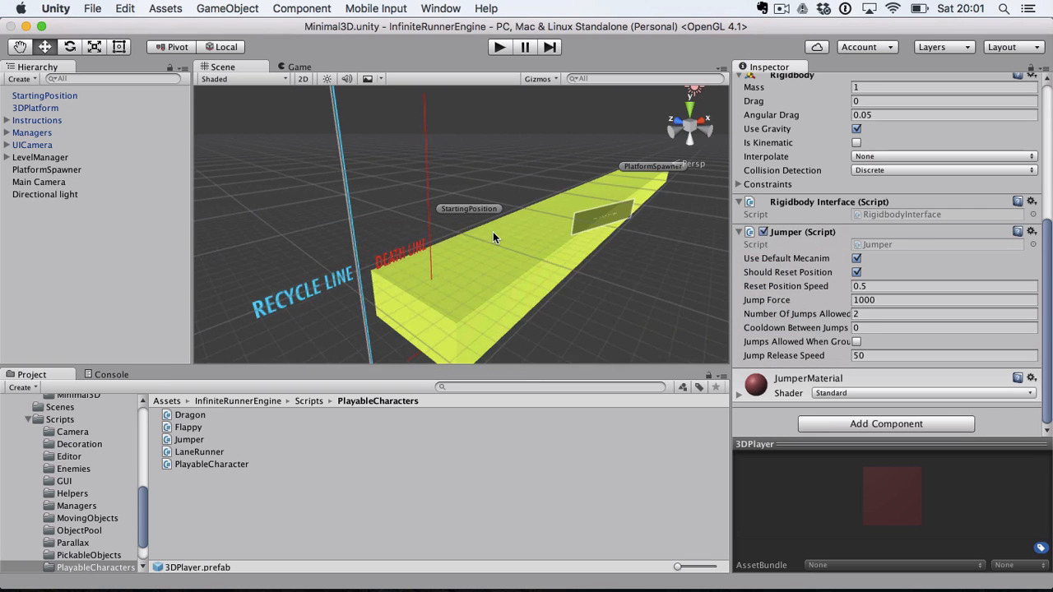
click(857, 272)
click(498, 47)
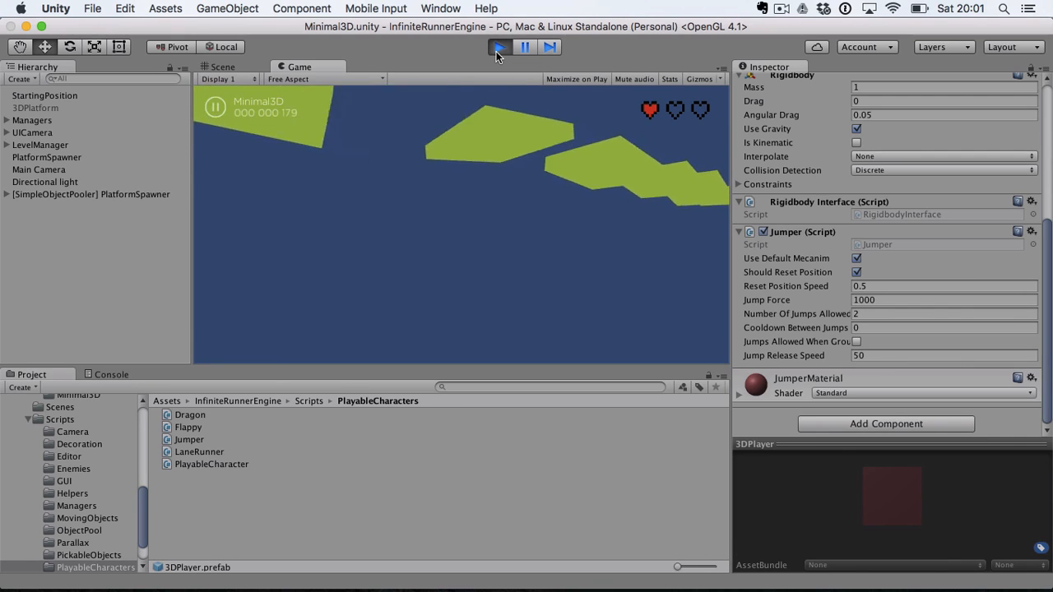
click(498, 48)
- Open the Minimal2D scene from the Scenes folder
scroll(101, 531, down, 2)
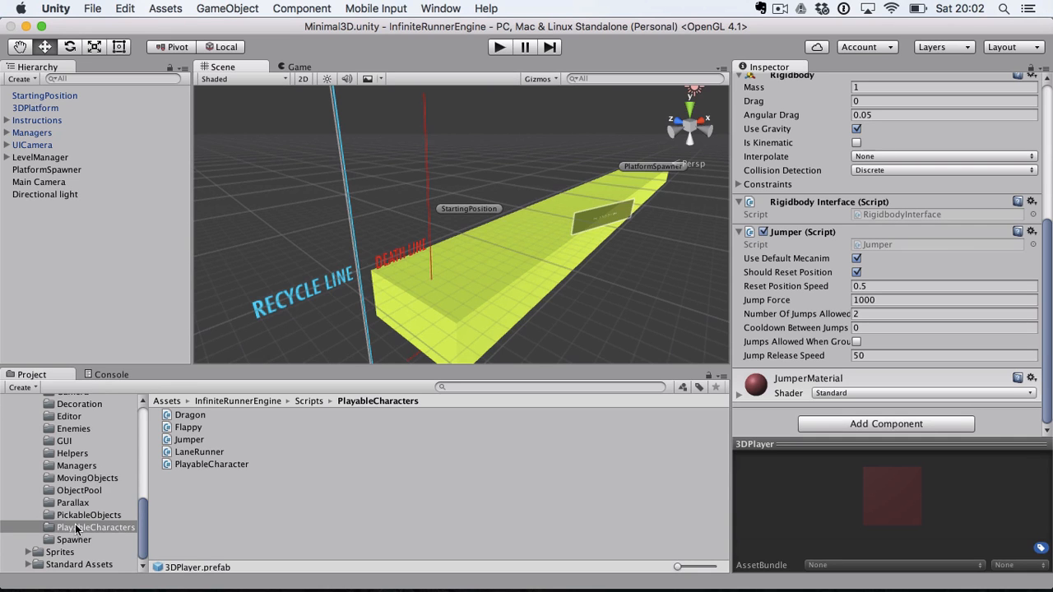
scroll(75, 524, up, 3)
click(89, 421)
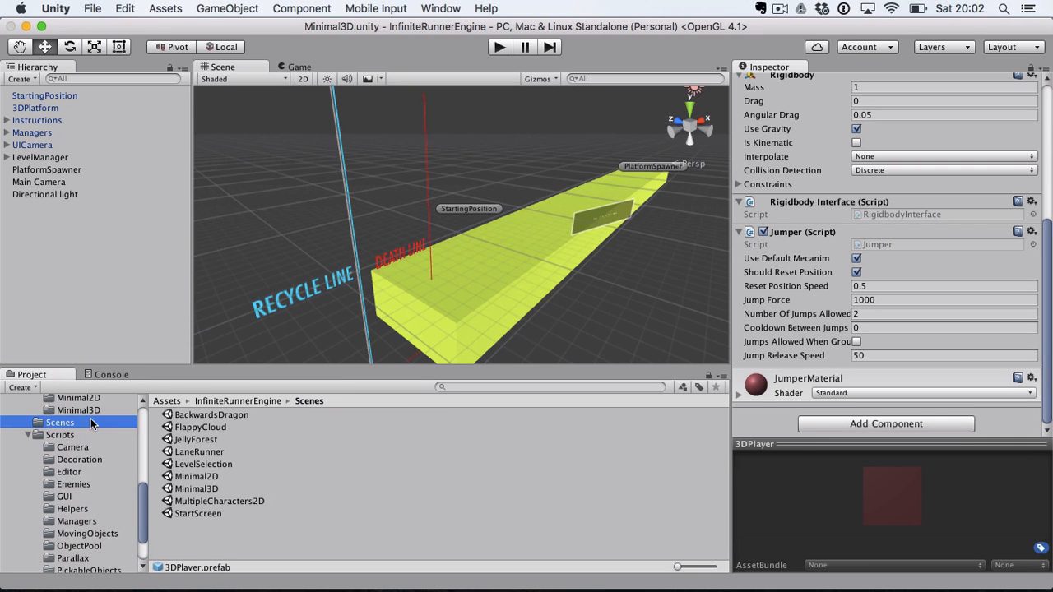
double_click(210, 478)
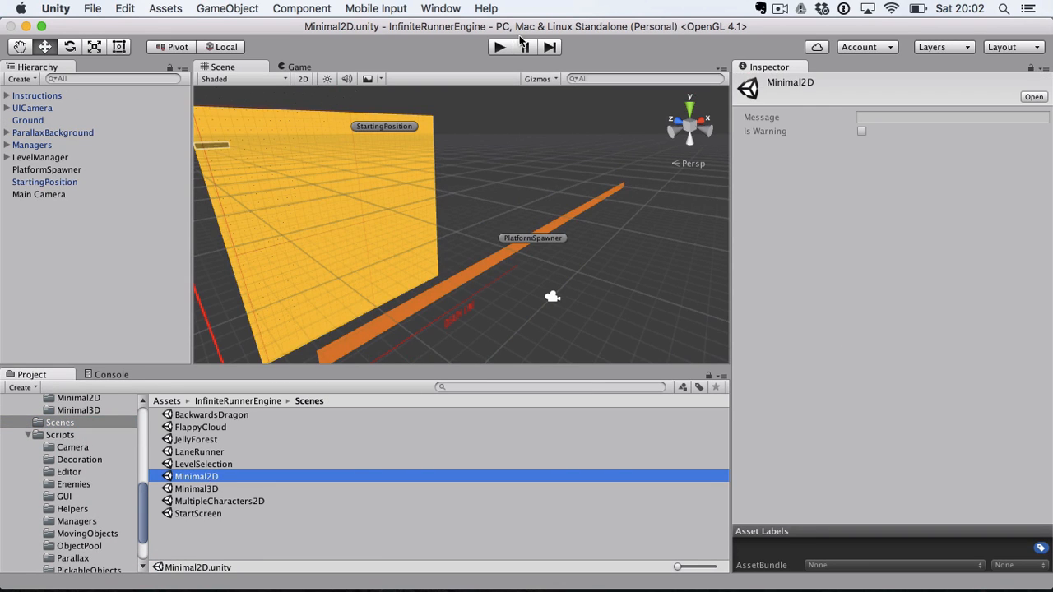
- Run the Minimal2D scene, jump the character across several platforms to observe its position resetting, and return to edit mode
click(502, 47)
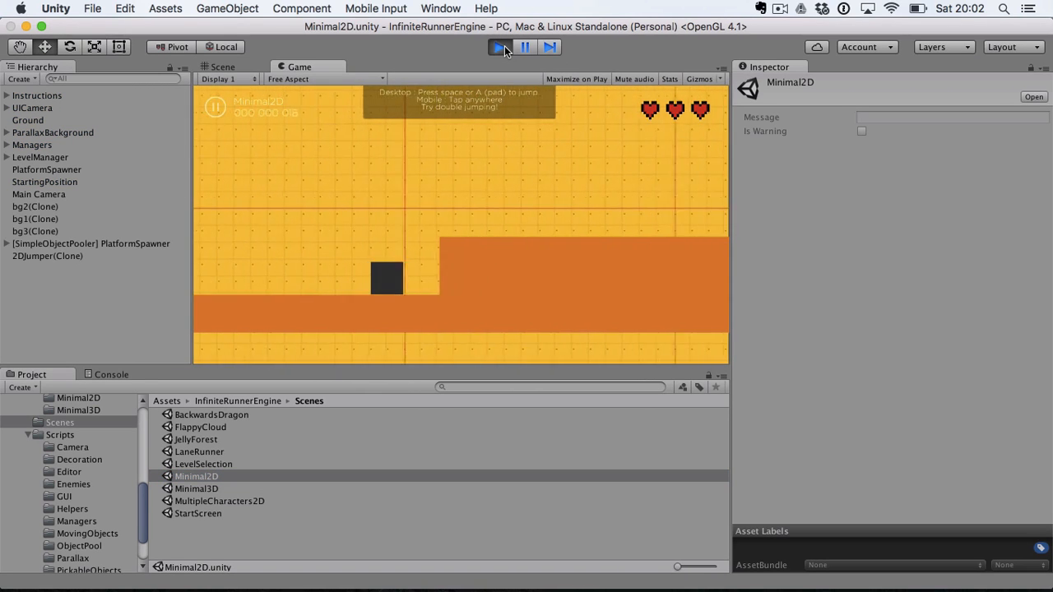
key(space)
key(space)
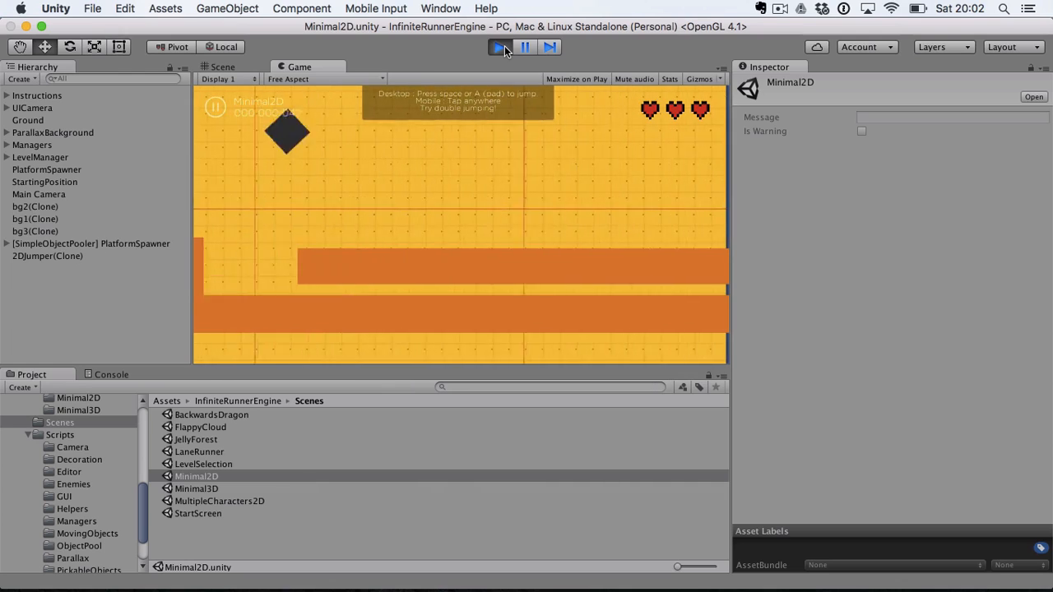
key(space)
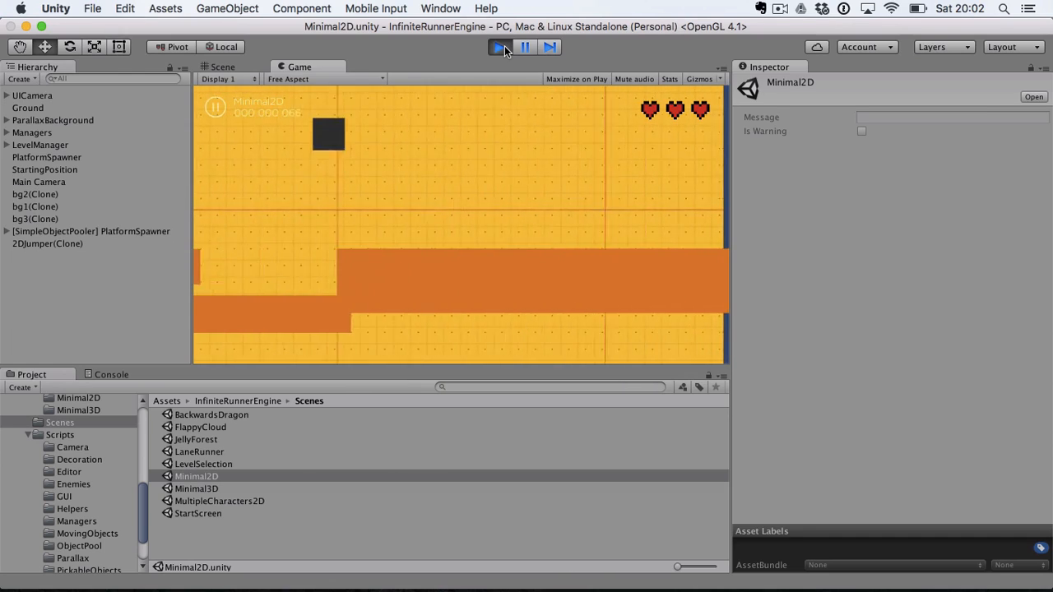
key(space)
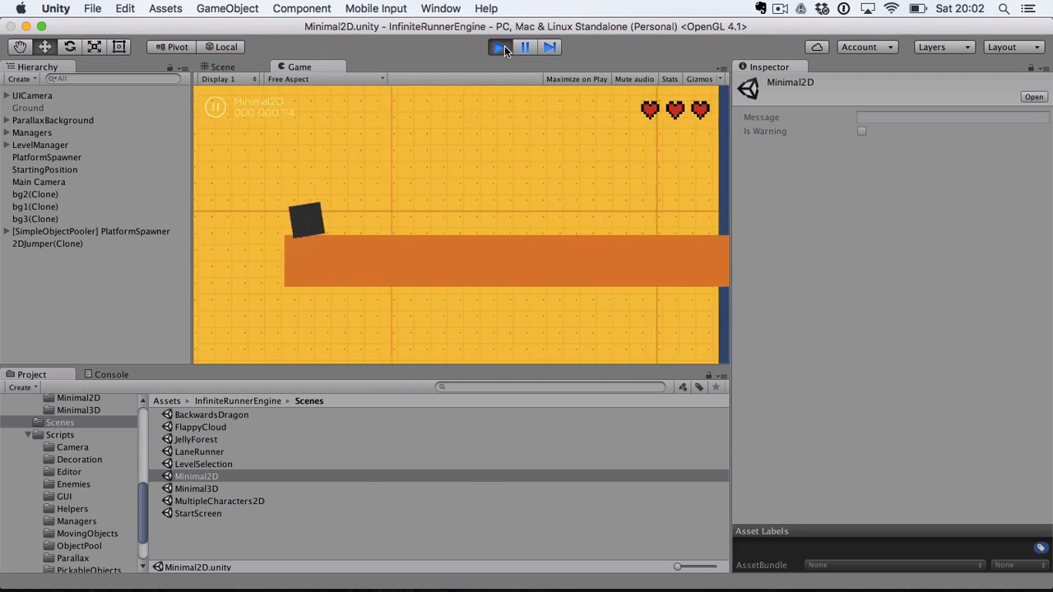
key(space)
key(space)
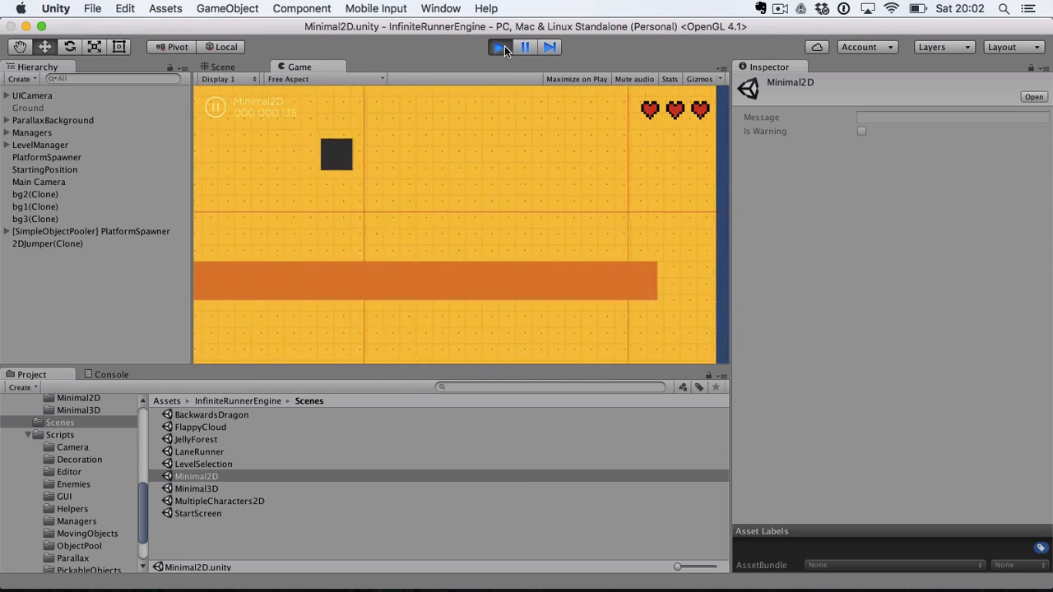
key(space)
key(space)
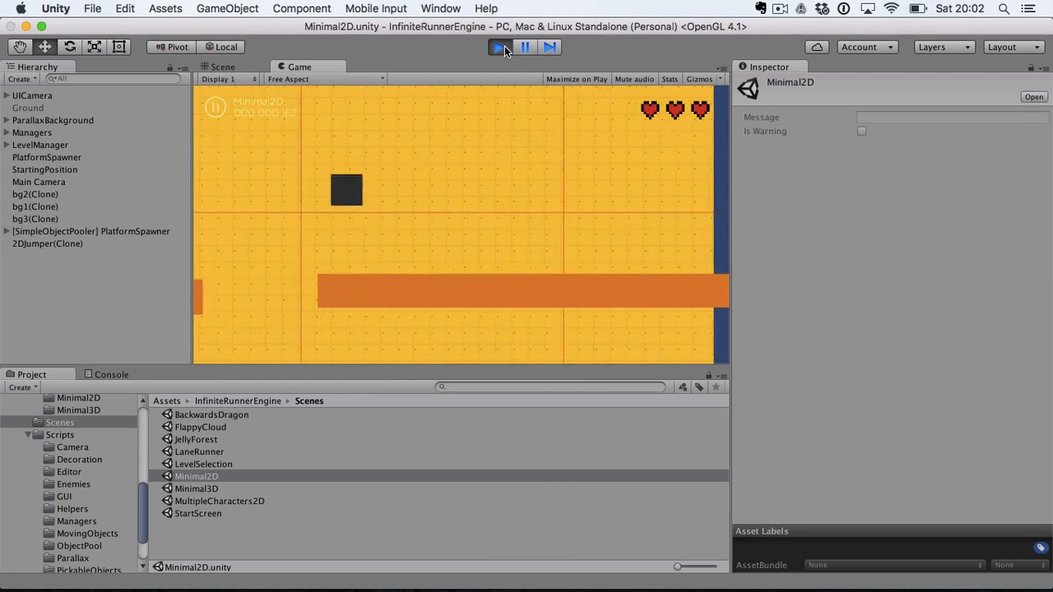
key(space)
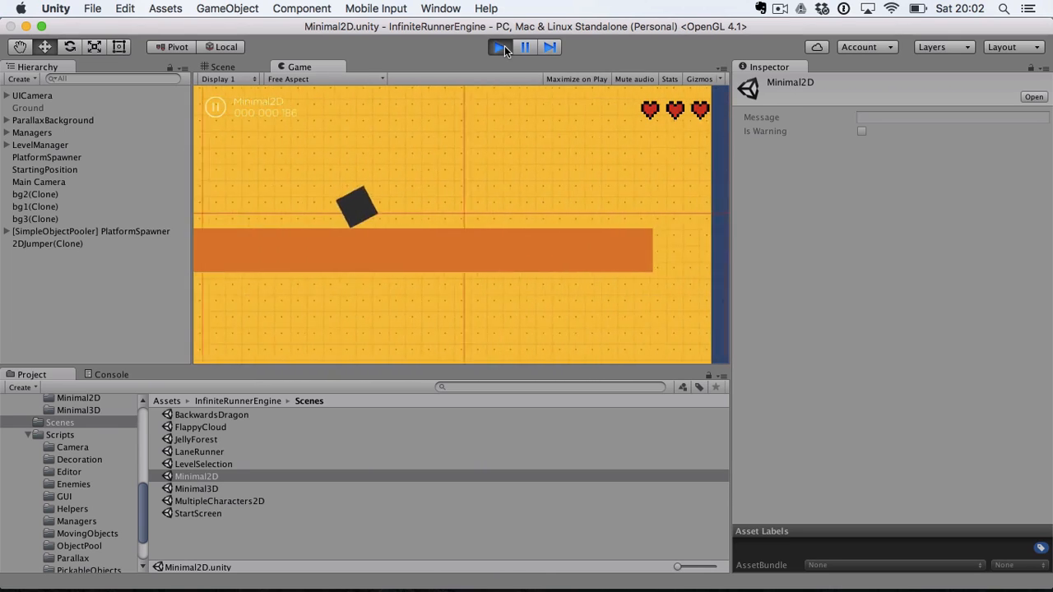
key(space)
key(space)
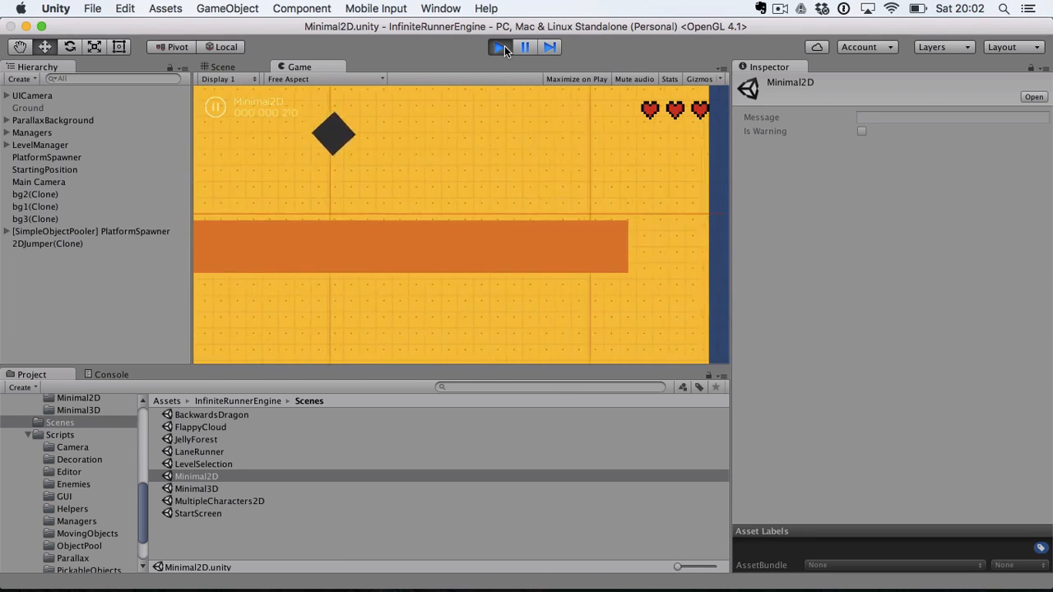
key(space)
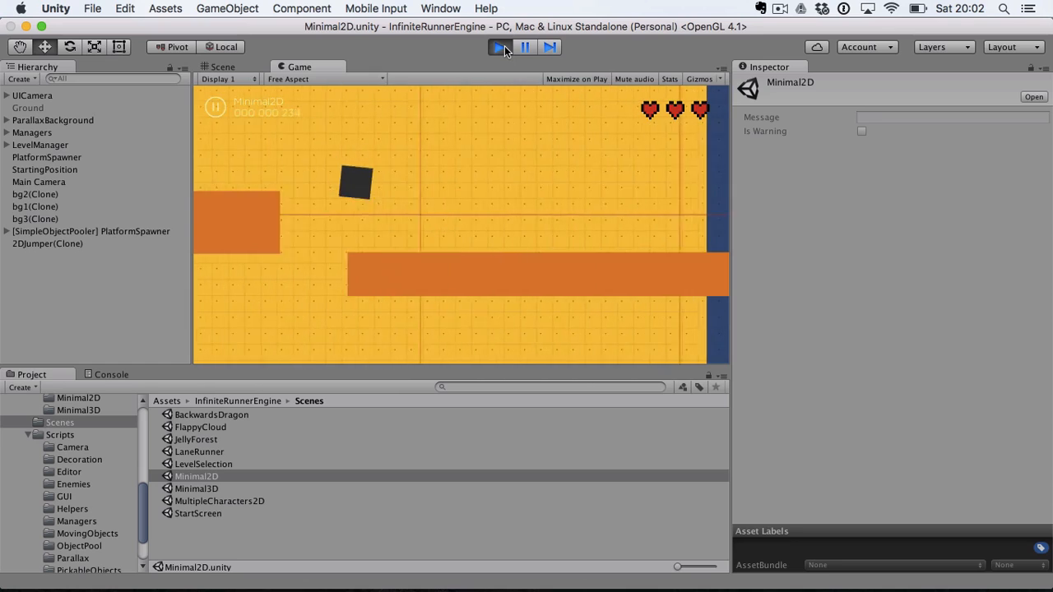
key(space)
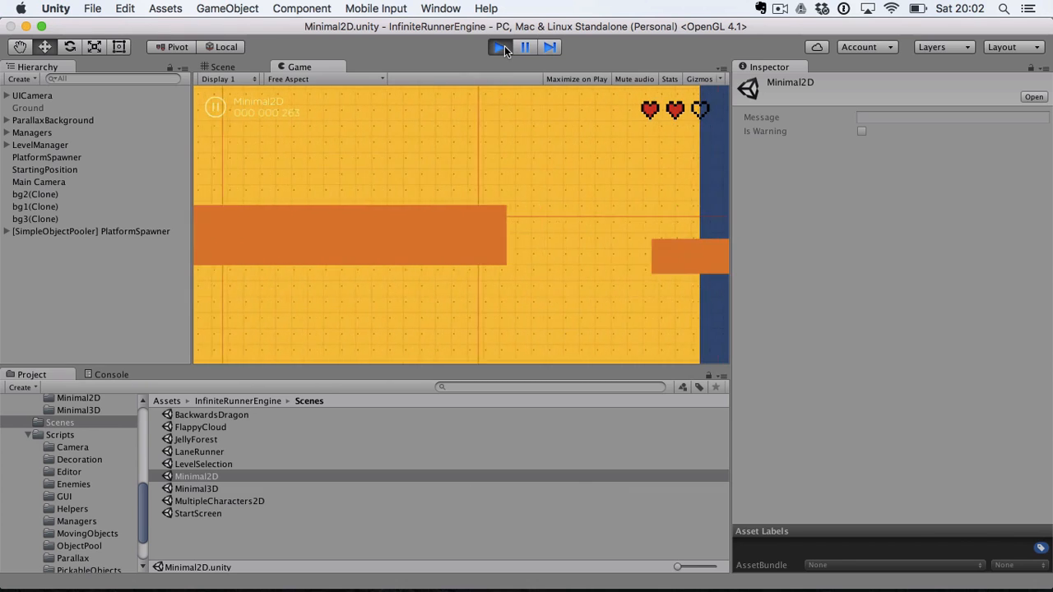
click(505, 45)
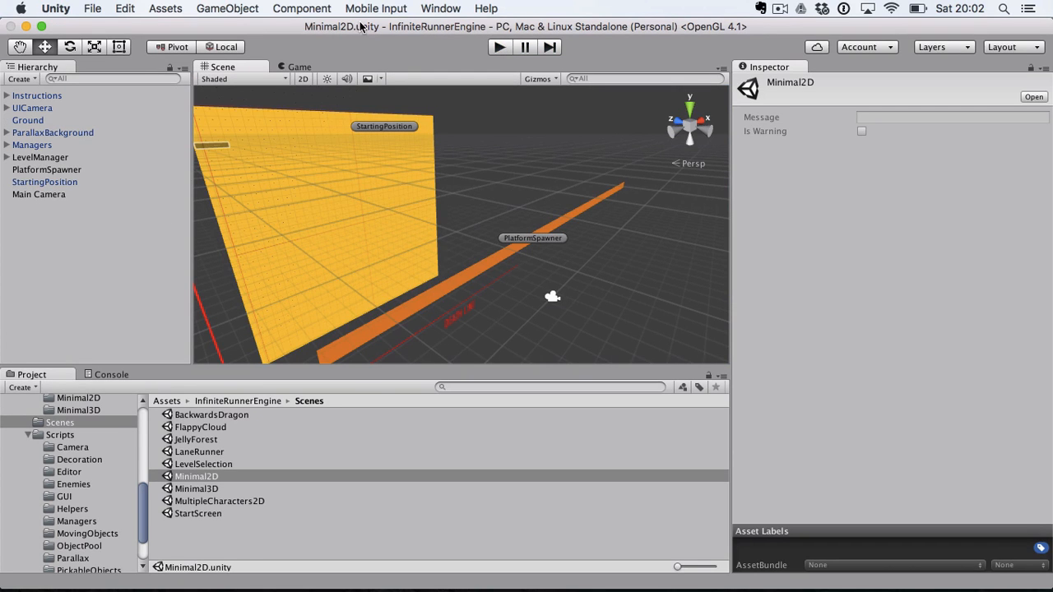
- Open the Minimal3D scene and bring up the Jumper settings of the 3DPlayer prefab in the Resources Minimal3D folder
click(228, 491)
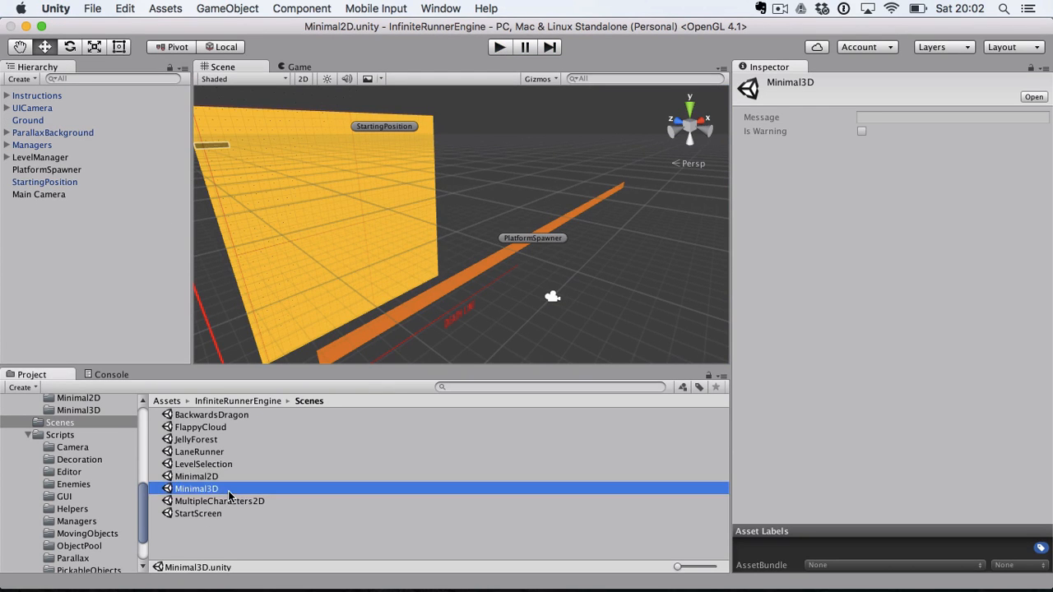
double_click(229, 491)
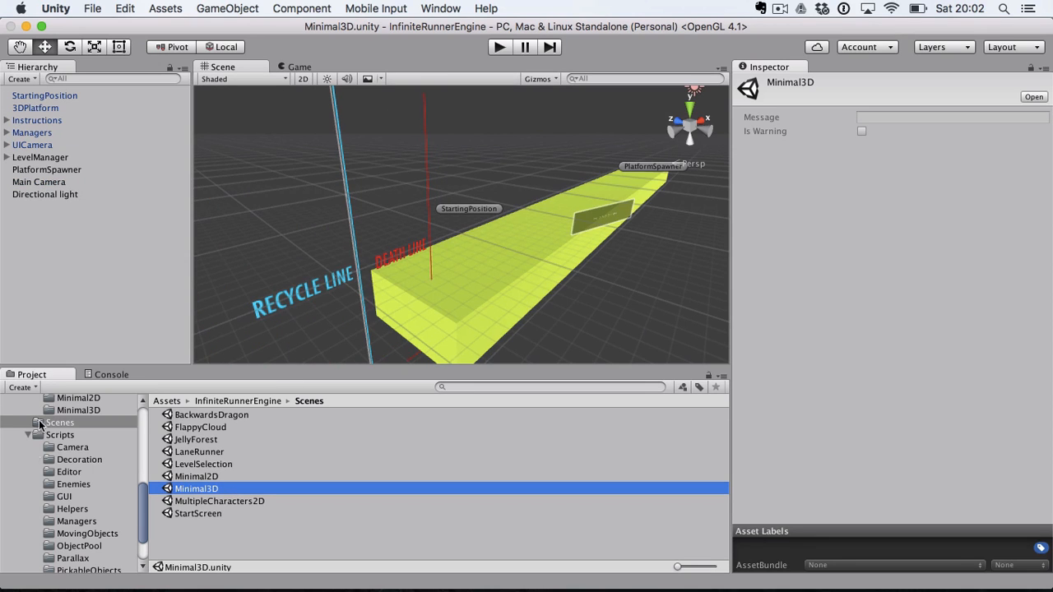
scroll(82, 432, up, 2)
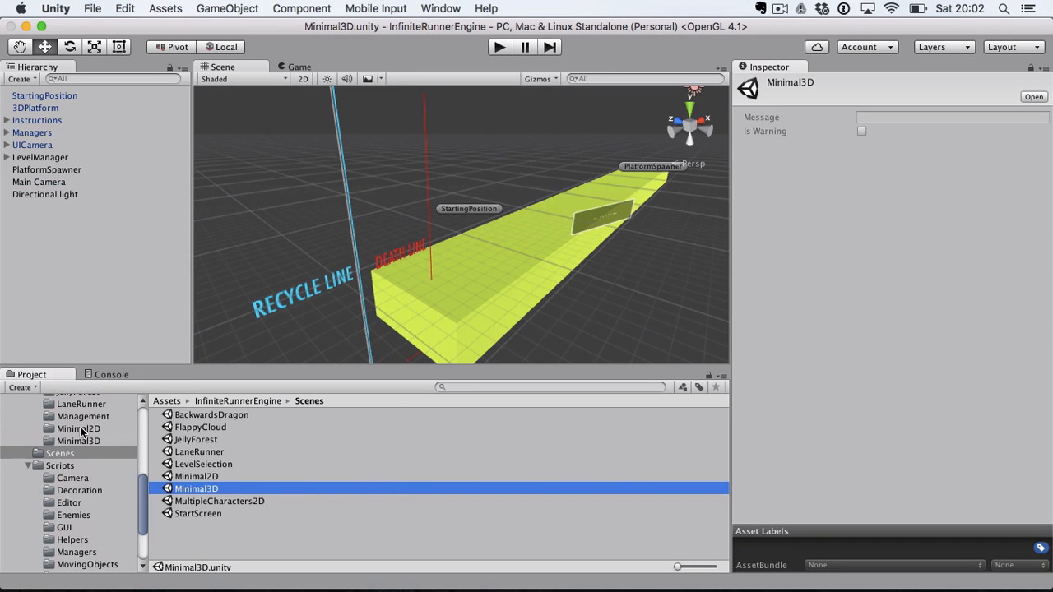
click(83, 442)
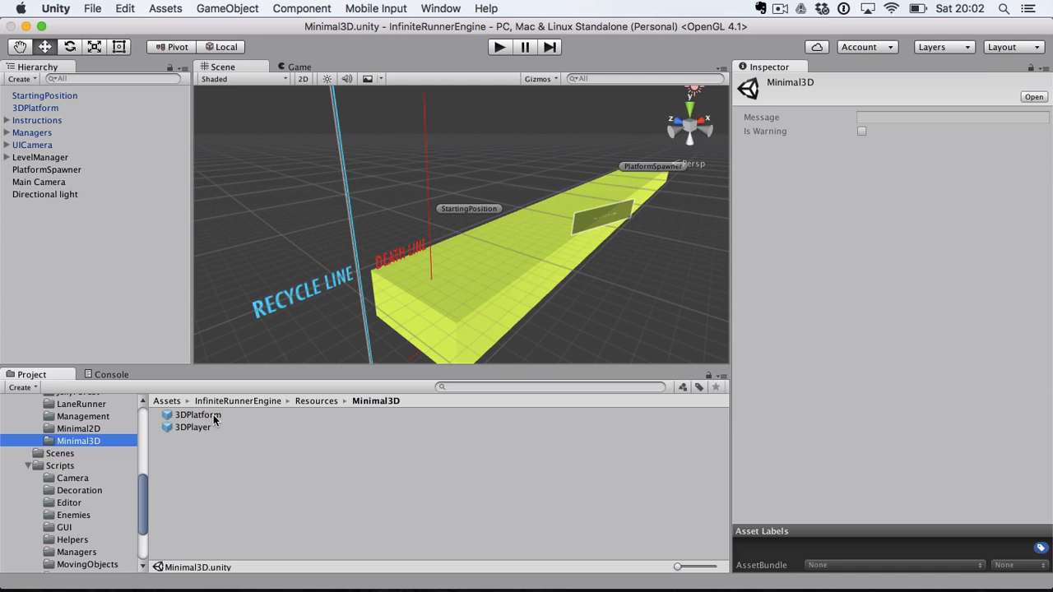
click(213, 415)
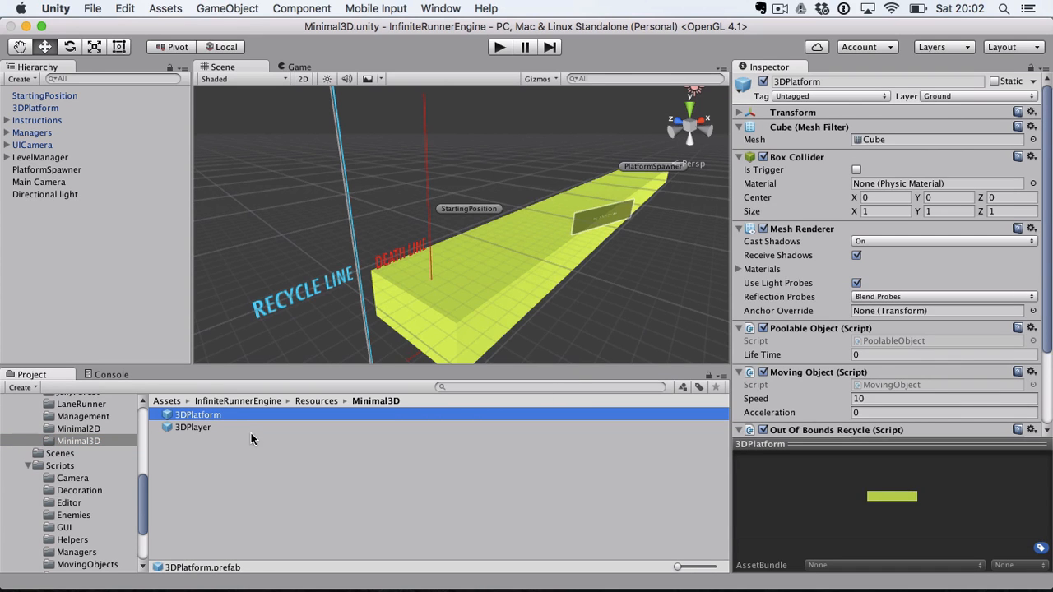
click(247, 427)
scroll(855, 328, down, 8)
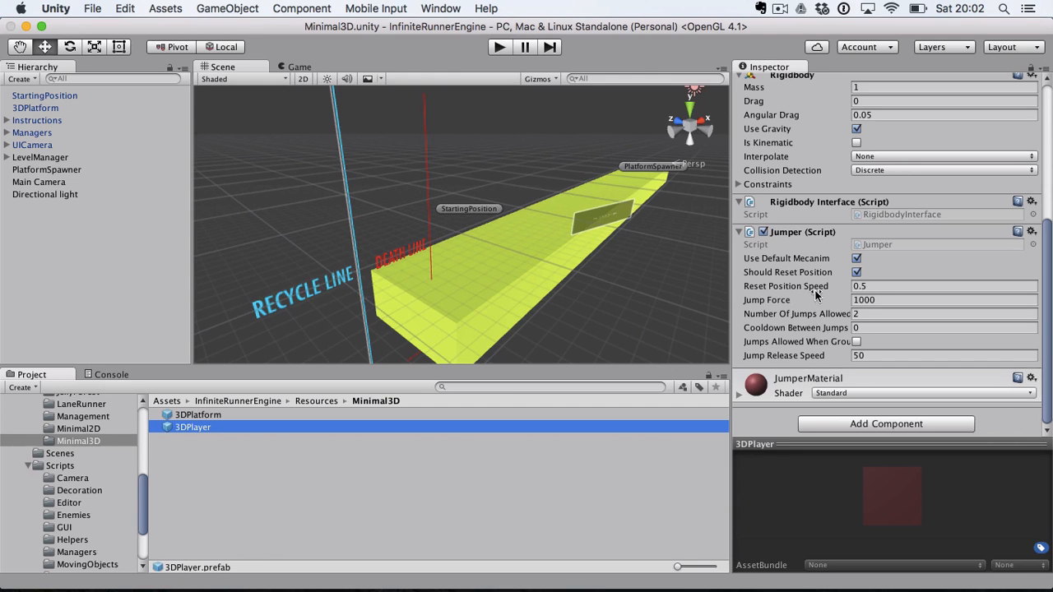
- Review the Jumper's Reset Position Speed, glance at the PlayableCharacter script in MonoDevelop, and switch back to Unity
click(889, 285)
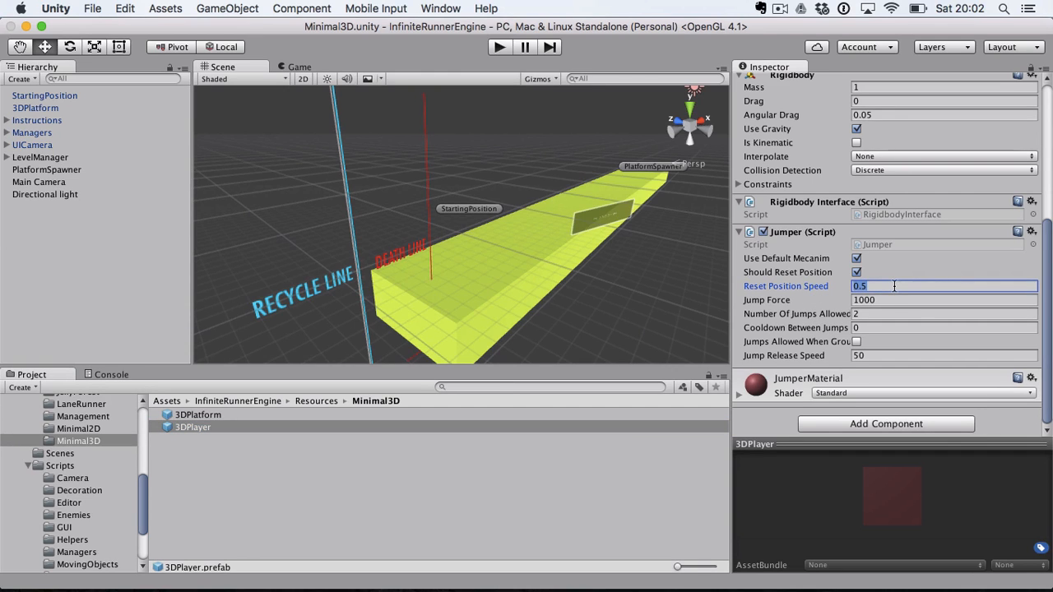
key(super+Tab)
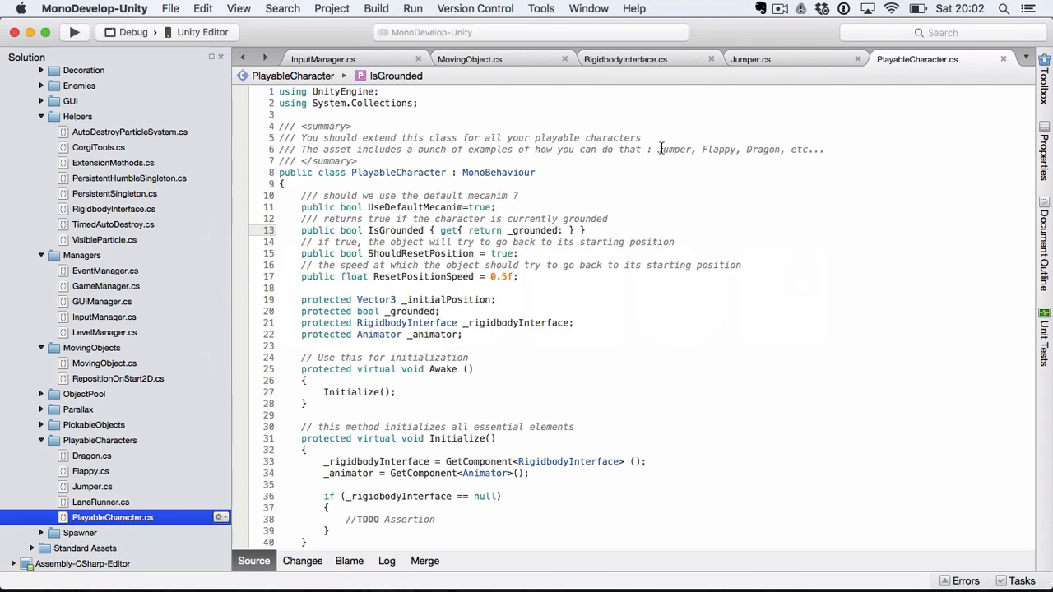
key(super+Tab)
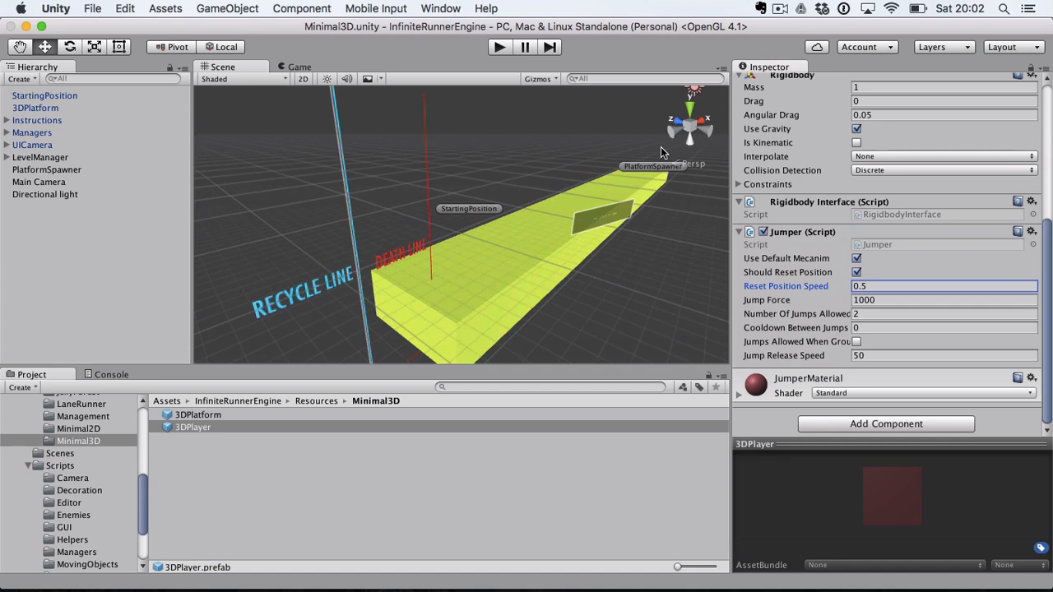
- Review the 3DPlayer's Jump Force and set its Number Of Jumps Allowed to 5
click(886, 301)
click(871, 313)
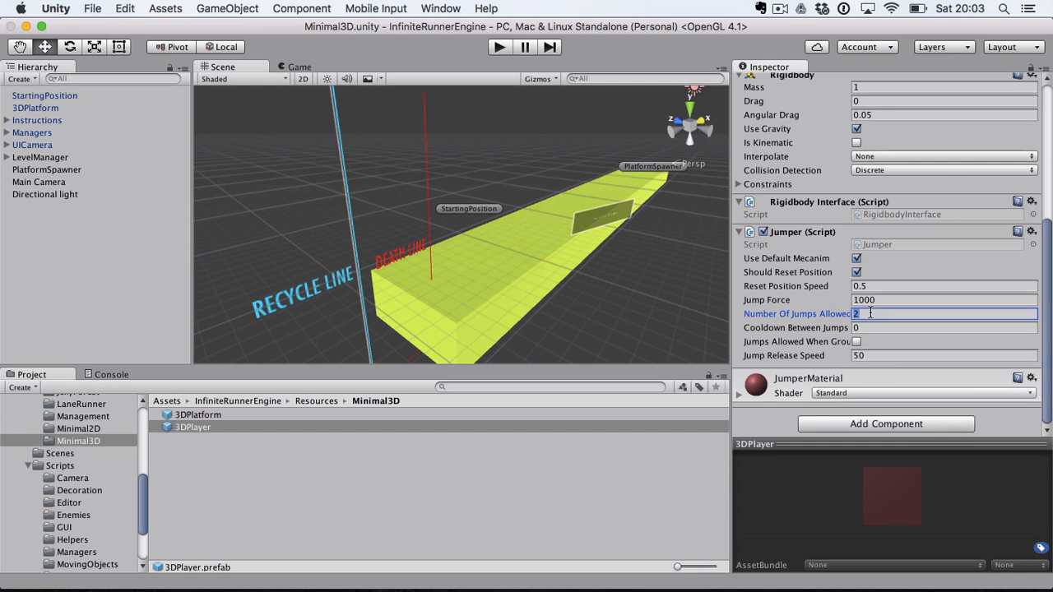
text(5)
- Run the Minimal3D scene, test repeated jumps with the 3D player, and return to edit mode
click(503, 43)
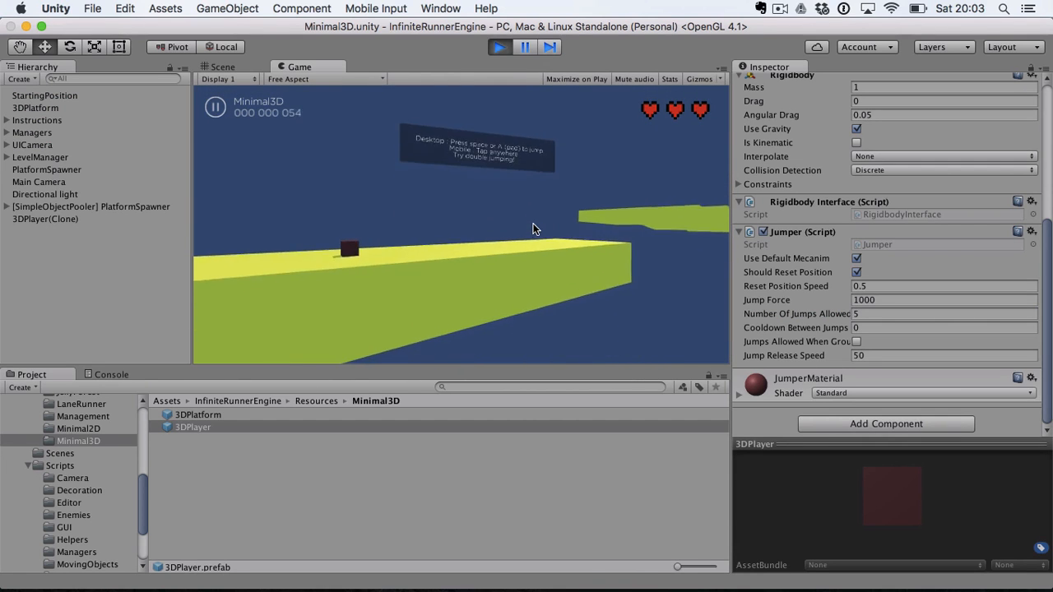
key(space)
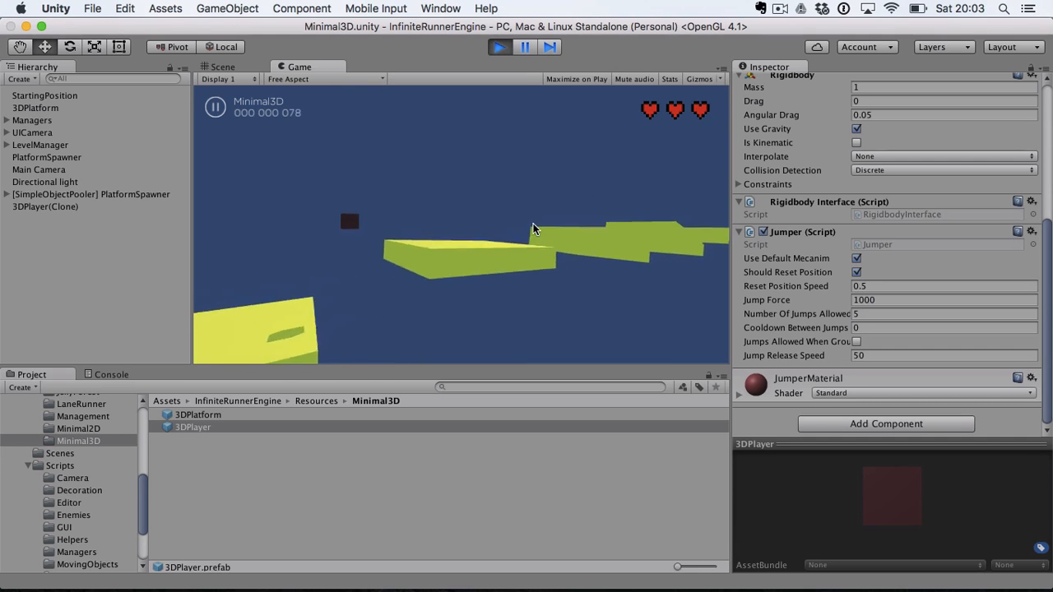
key(space)
key(space)
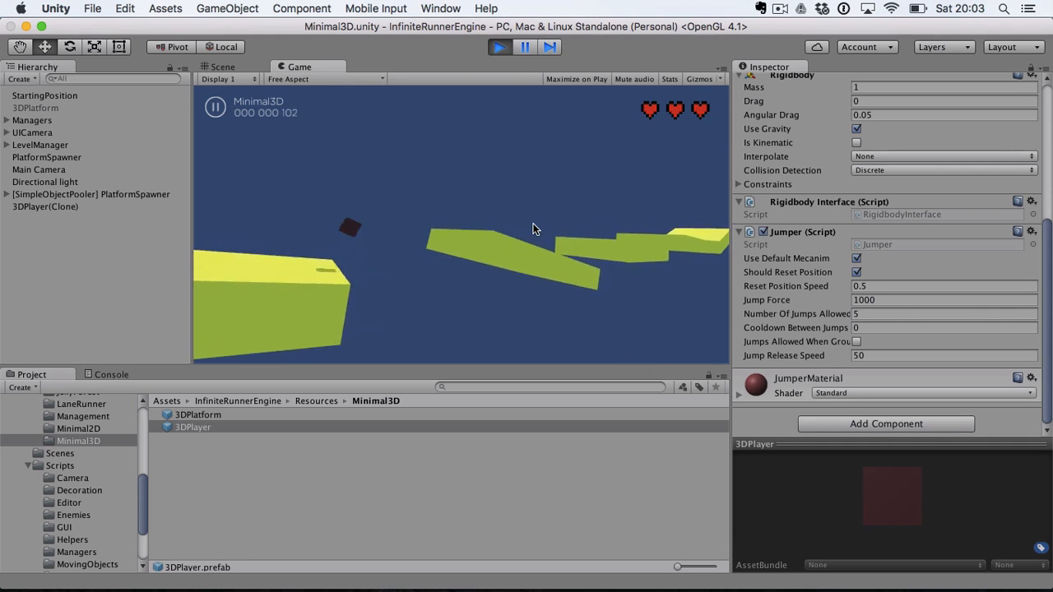
key(space)
key(space)
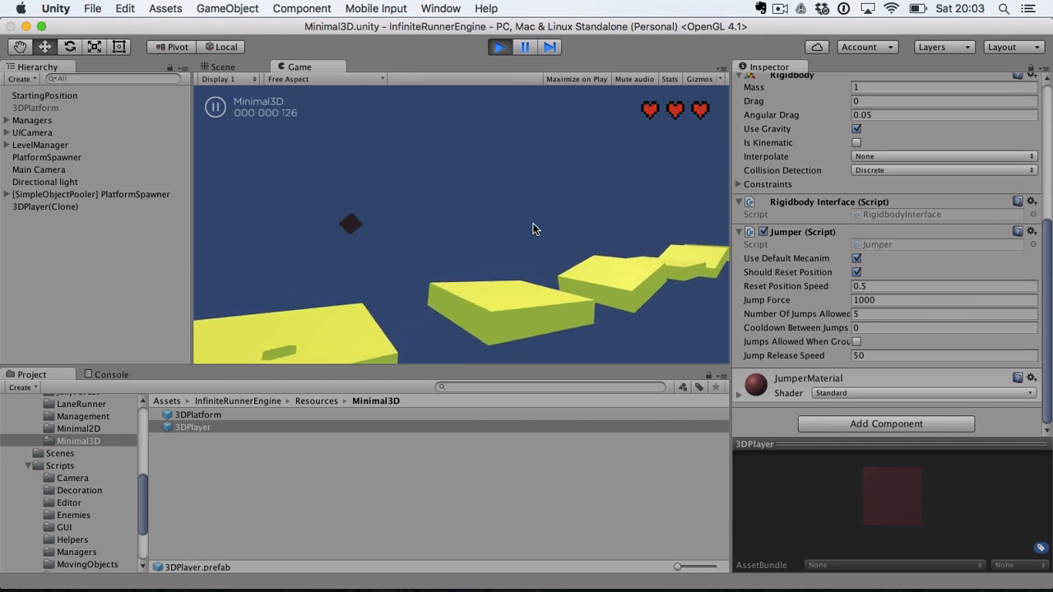
key(space)
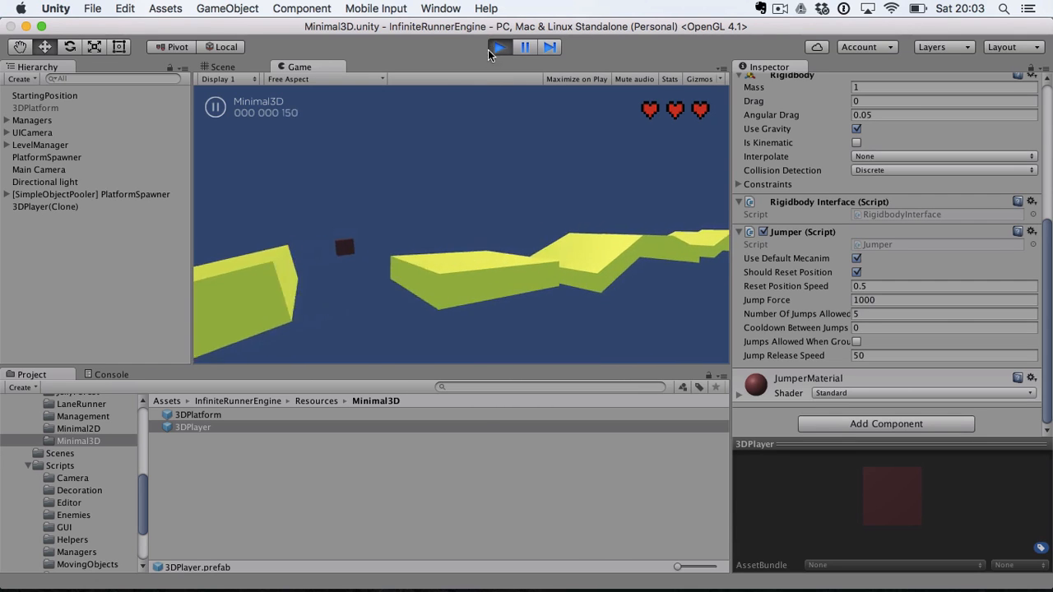
click(500, 46)
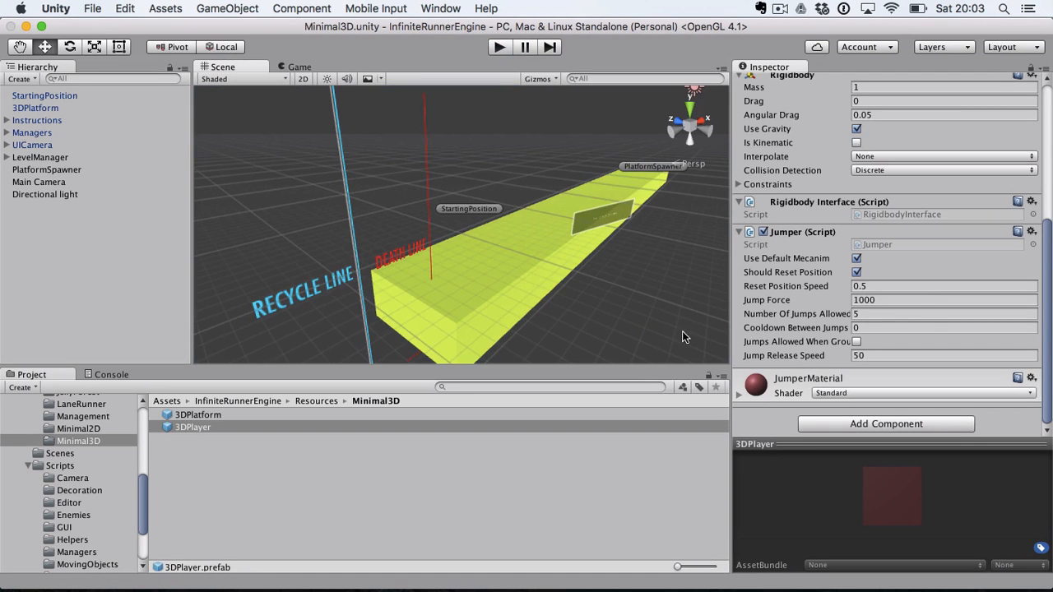
- Set the Jumper's Cooldown Between Jumps to 1, test jumping in play mode, and stop the scene
click(878, 327)
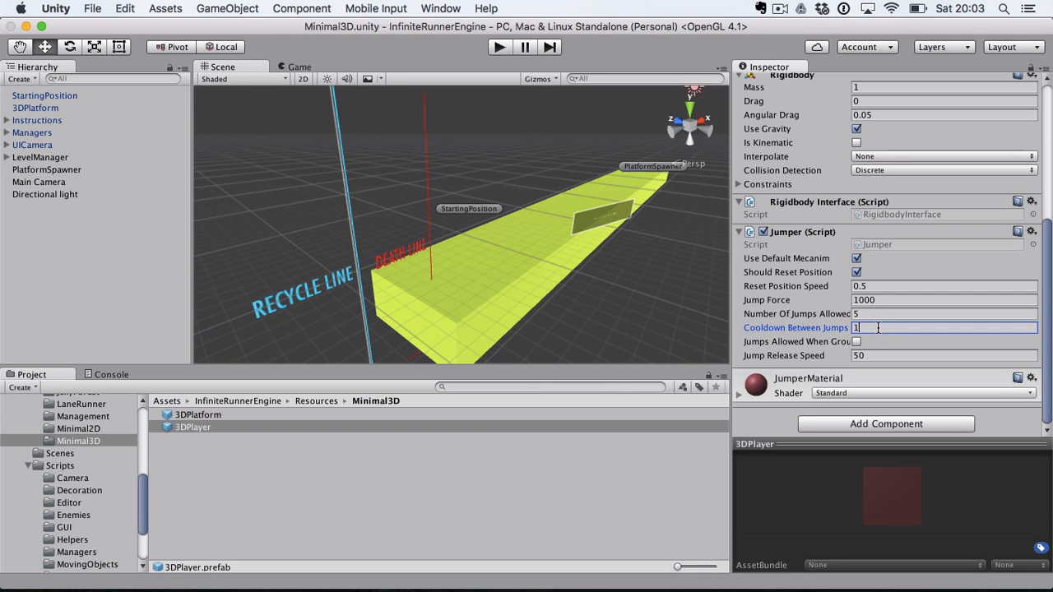
click(499, 46)
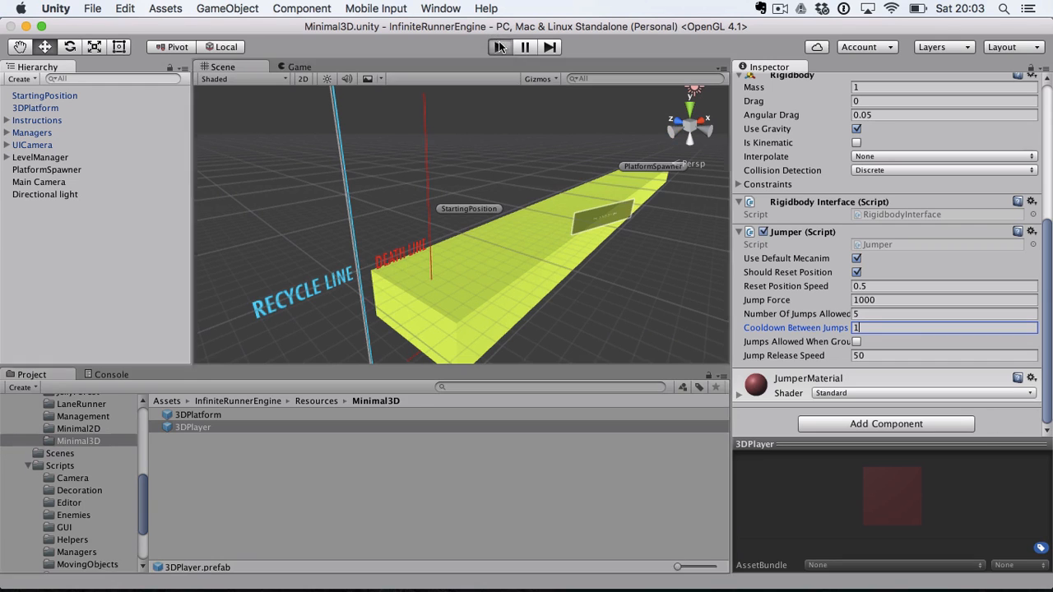
click(499, 47)
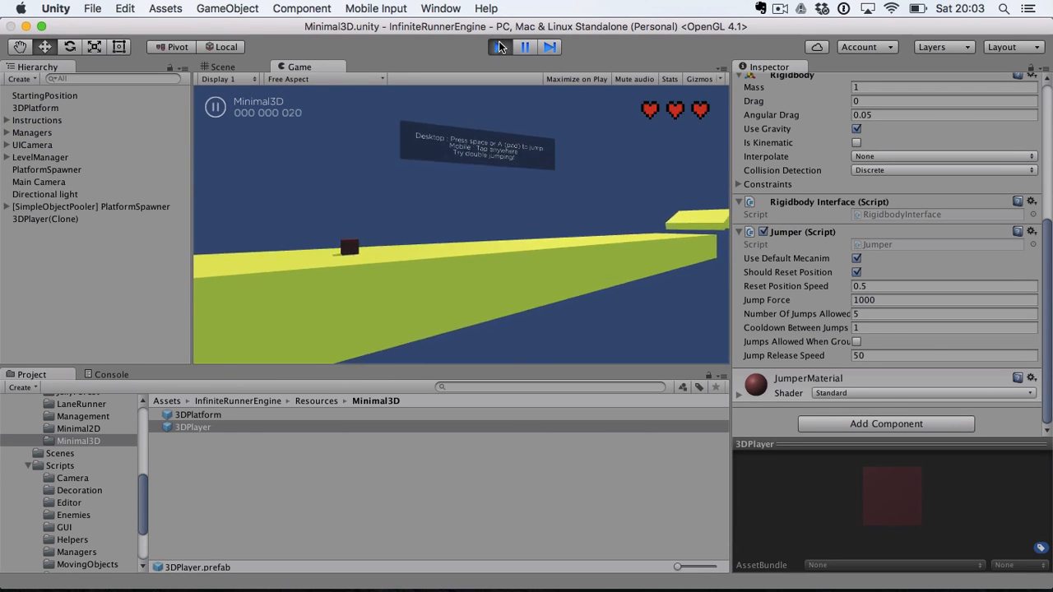
key(space)
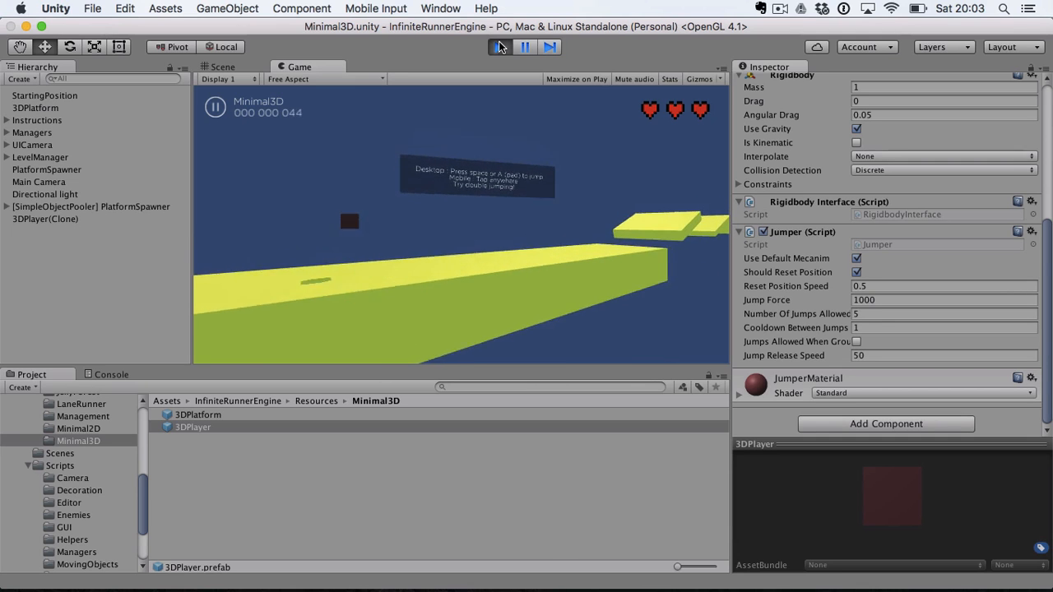
key(space)
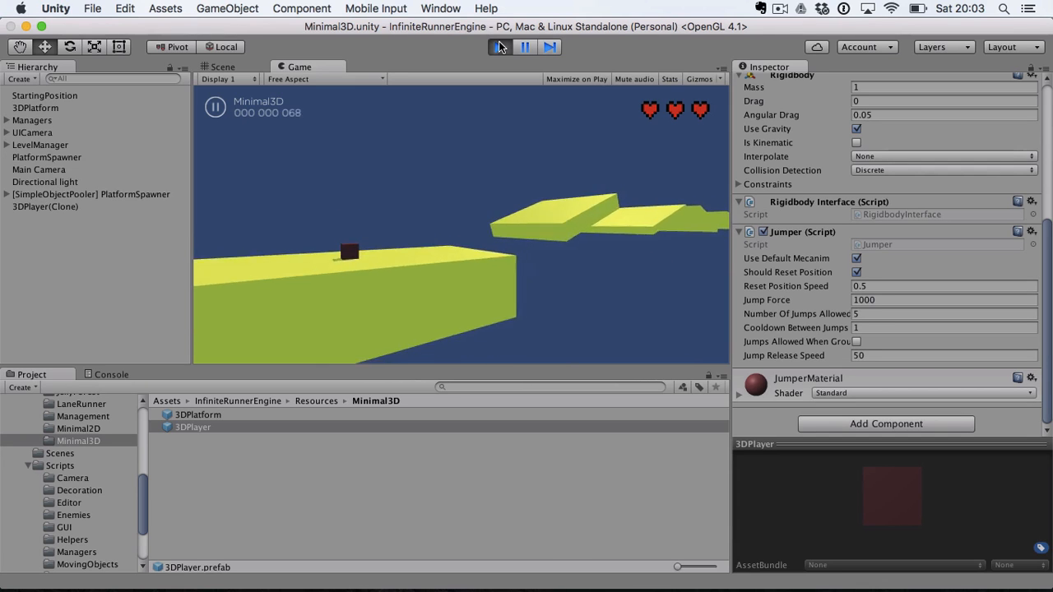
click(499, 47)
- Set the Jumper's Cooldown Between Jumps to 0.1, test repeated jumps in play mode, and stop the scene
click(895, 328)
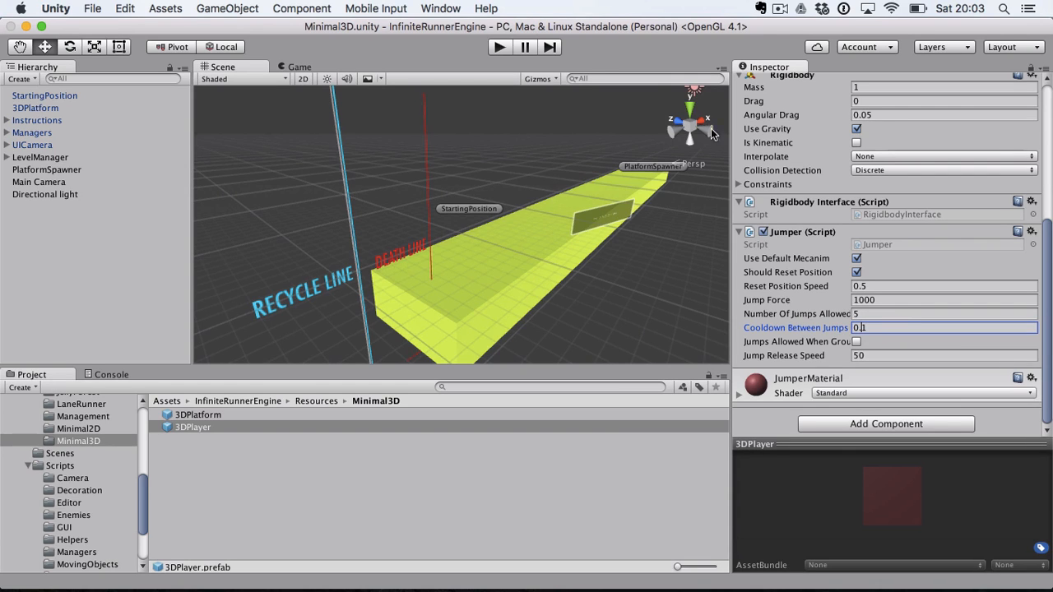
click(498, 47)
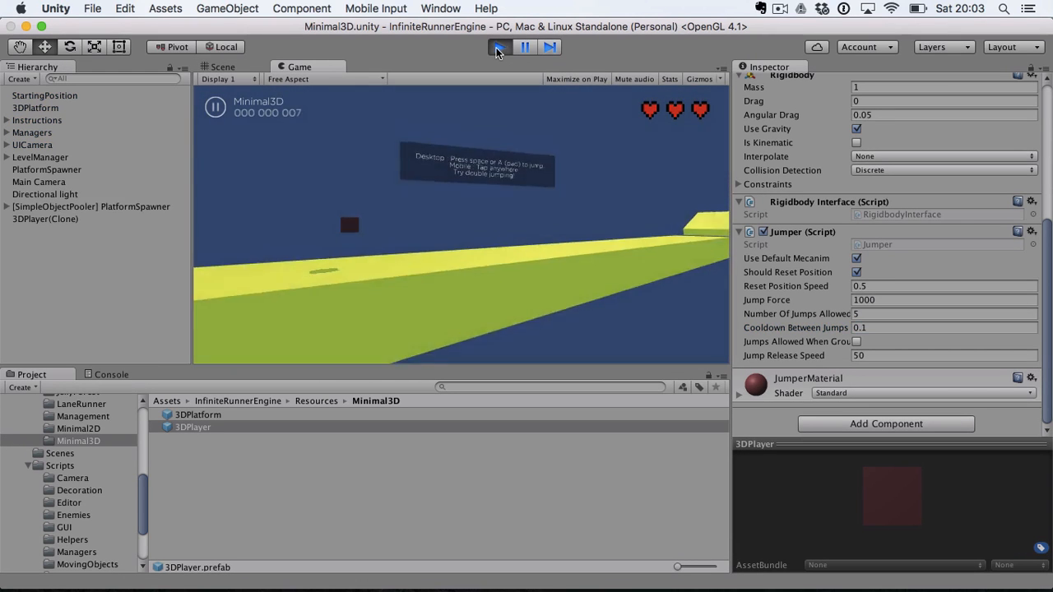
key(space)
key(space)
key(space)
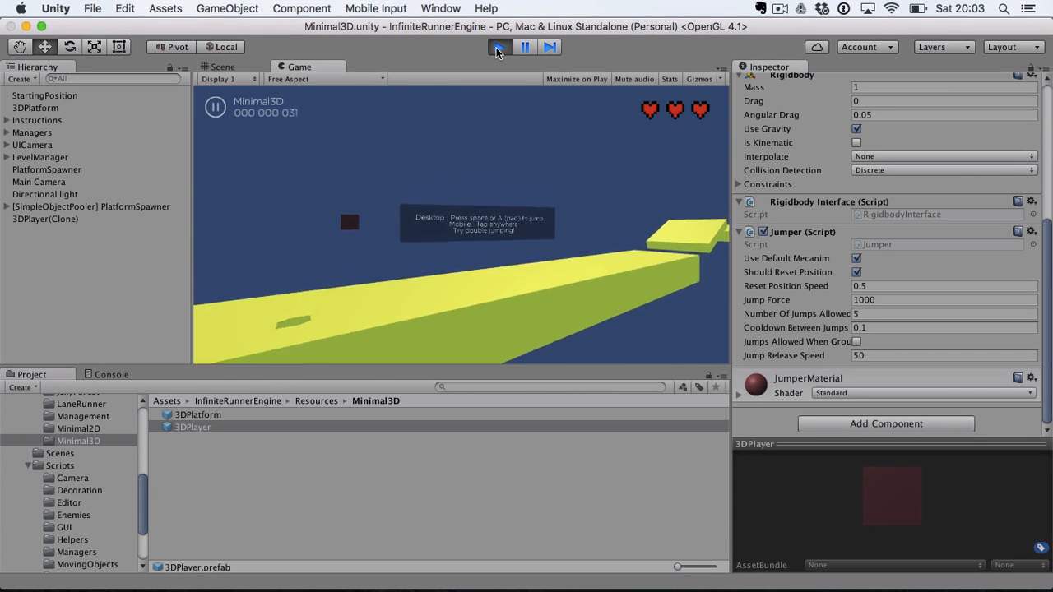
key(space)
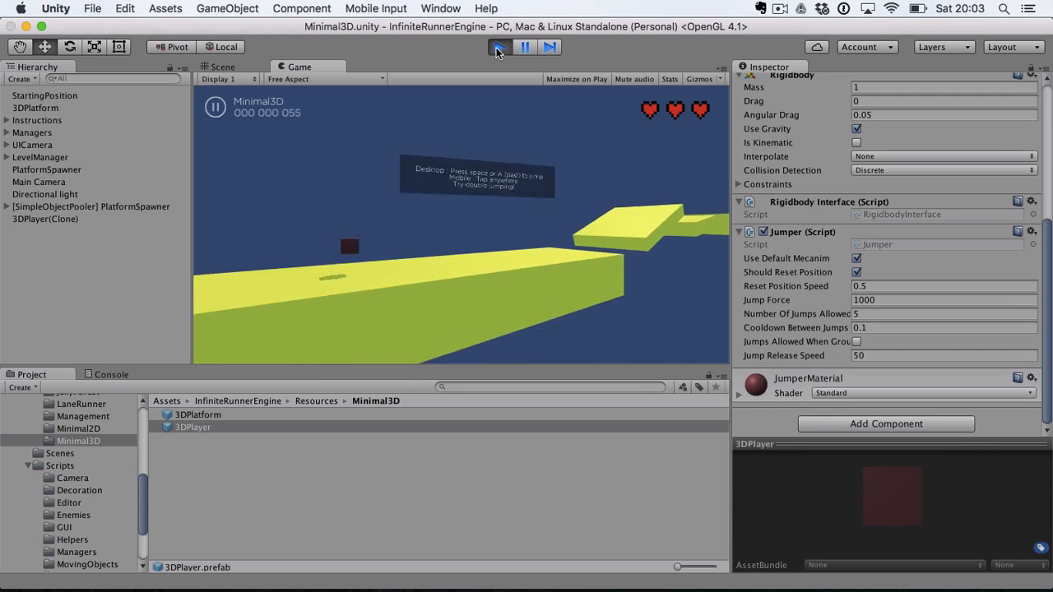
click(498, 47)
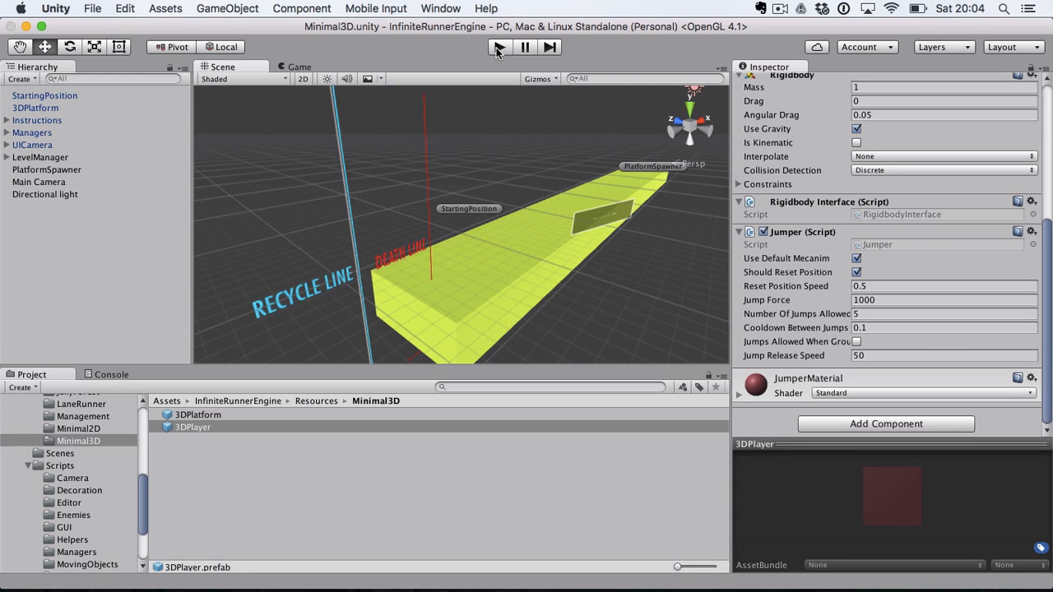
- Set the Jumper's Cooldown Between Jumps to 0 and select its Jump Release Speed value for review
click(899, 326)
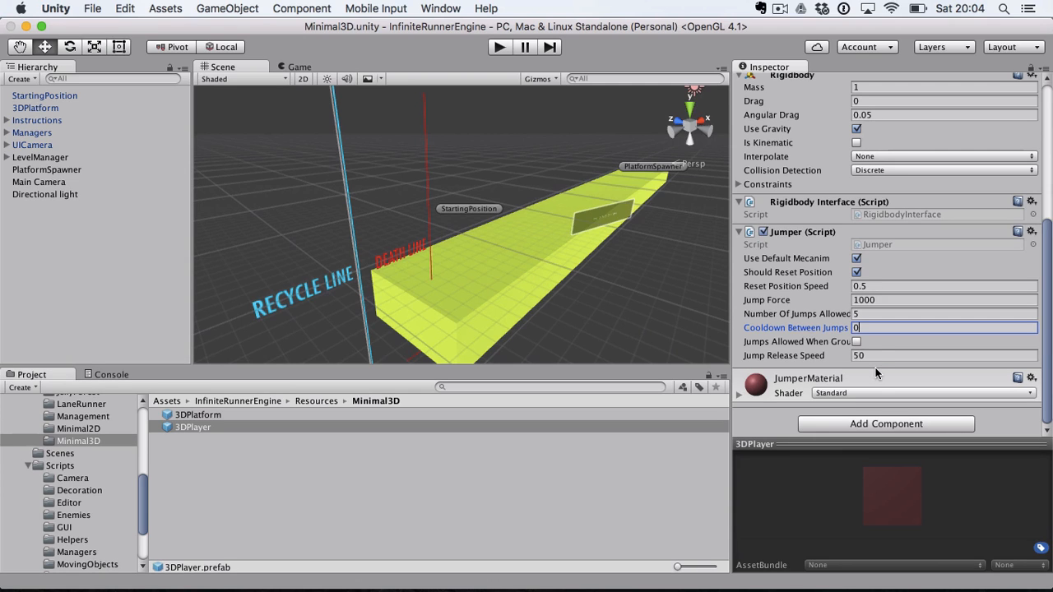
click(879, 356)
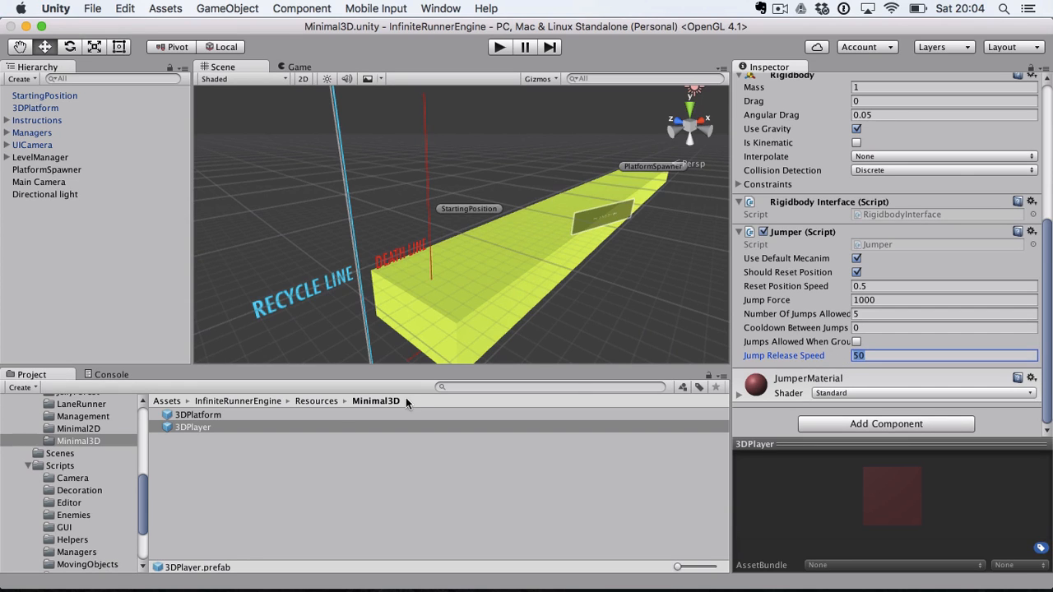
- Switch to MonoDevelop, open the Flappy and Dragon playable character scripts, and return to Flappy.cs
scroll(112, 533, down, 3)
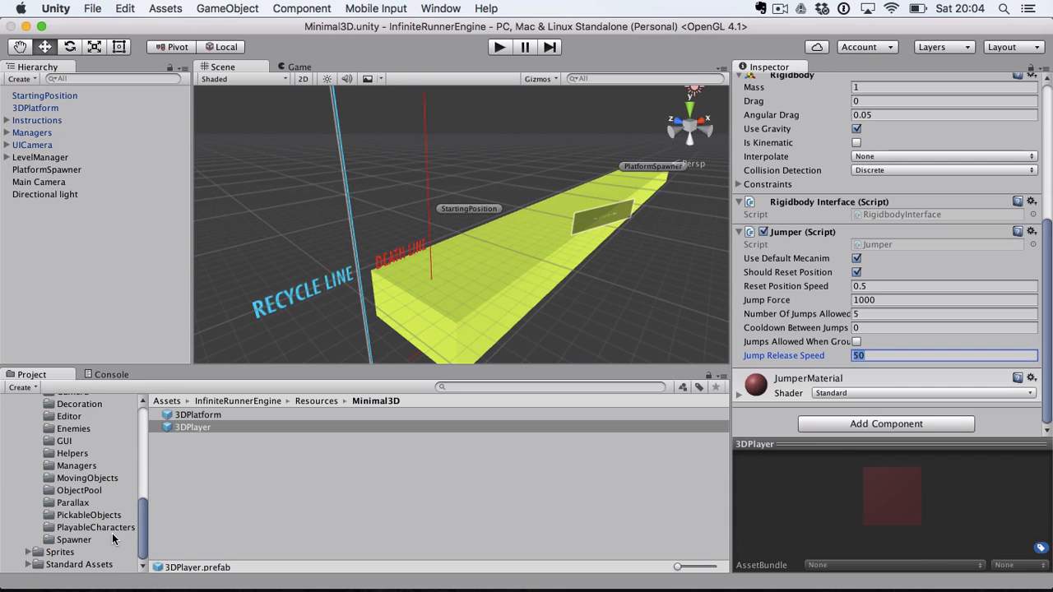
scroll(112, 533, up, 2)
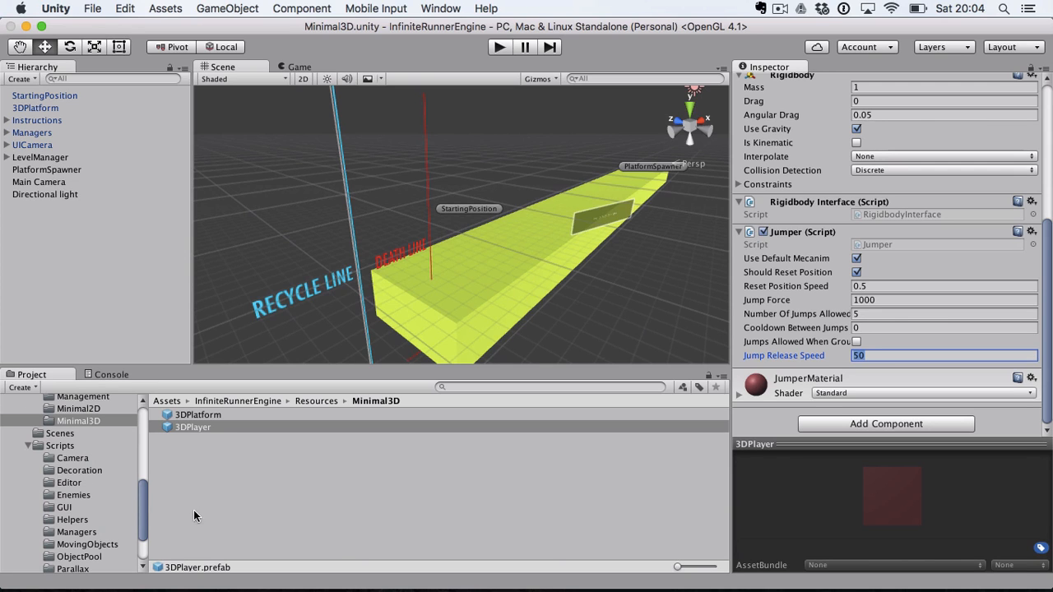
mouse_move(434, 586)
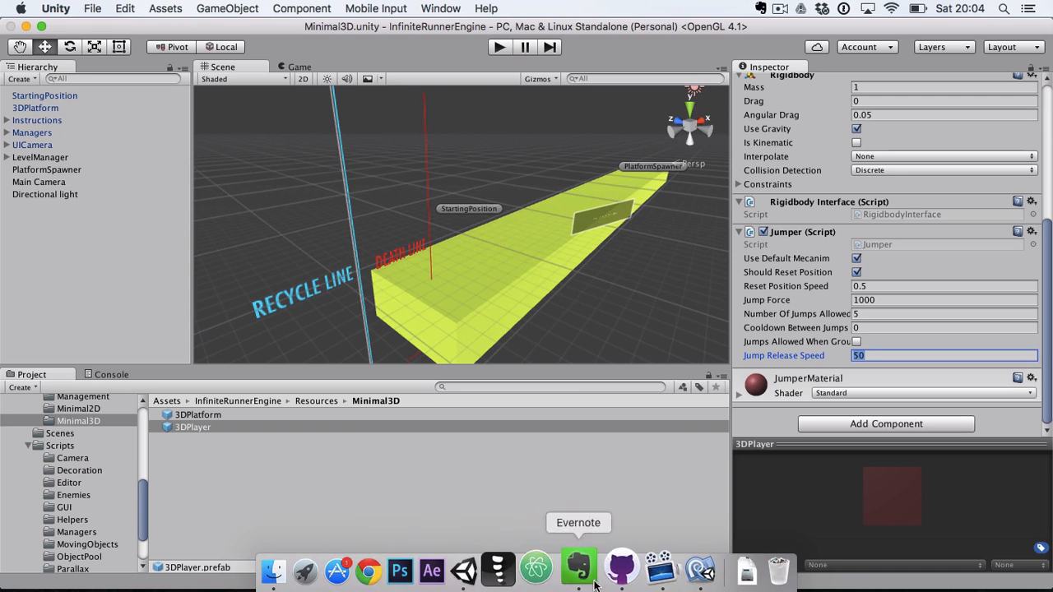
click(700, 571)
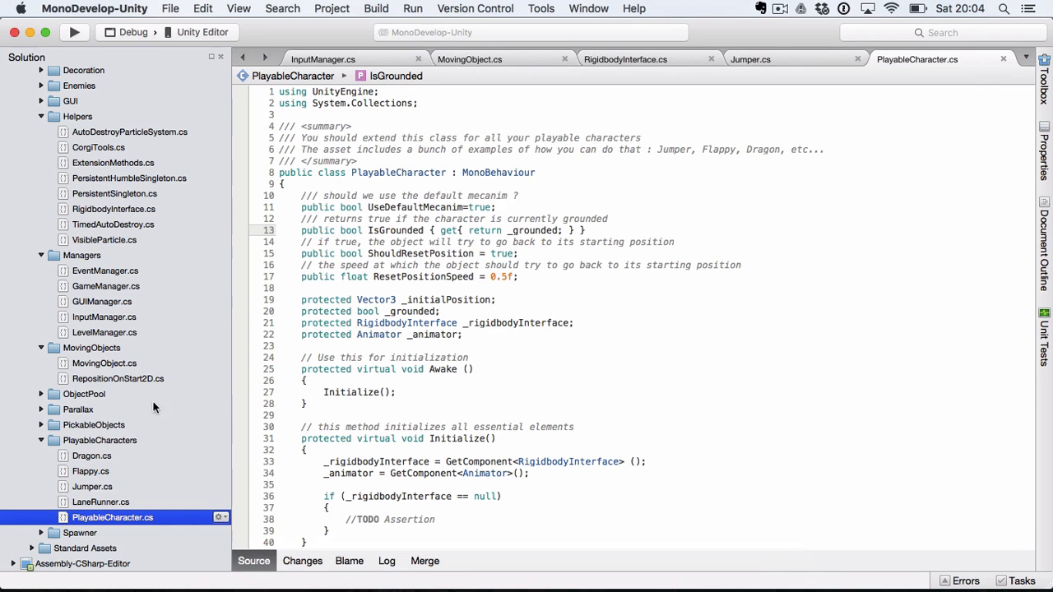
double_click(91, 473)
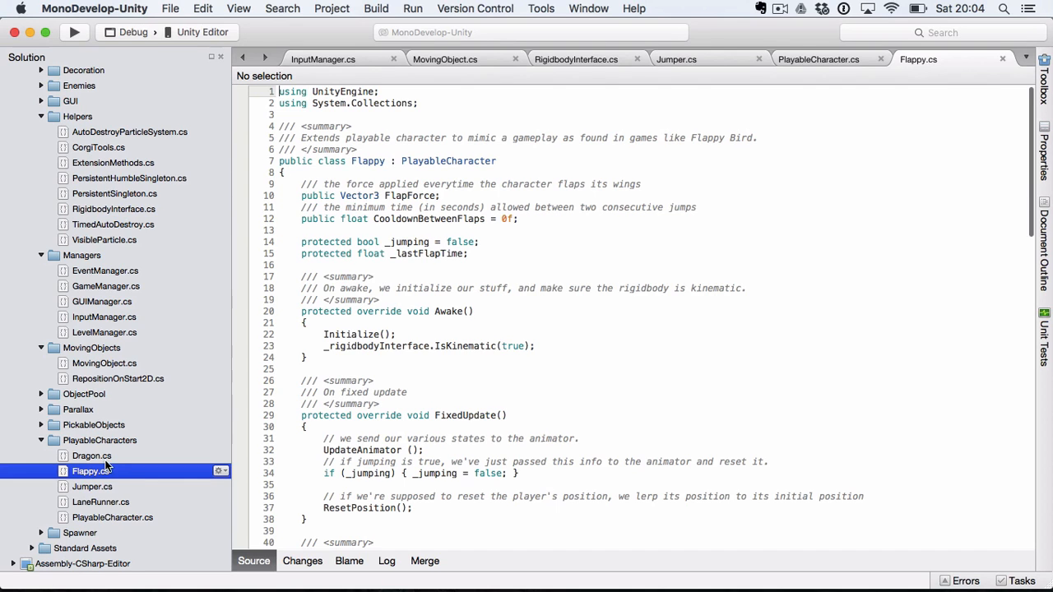
double_click(110, 455)
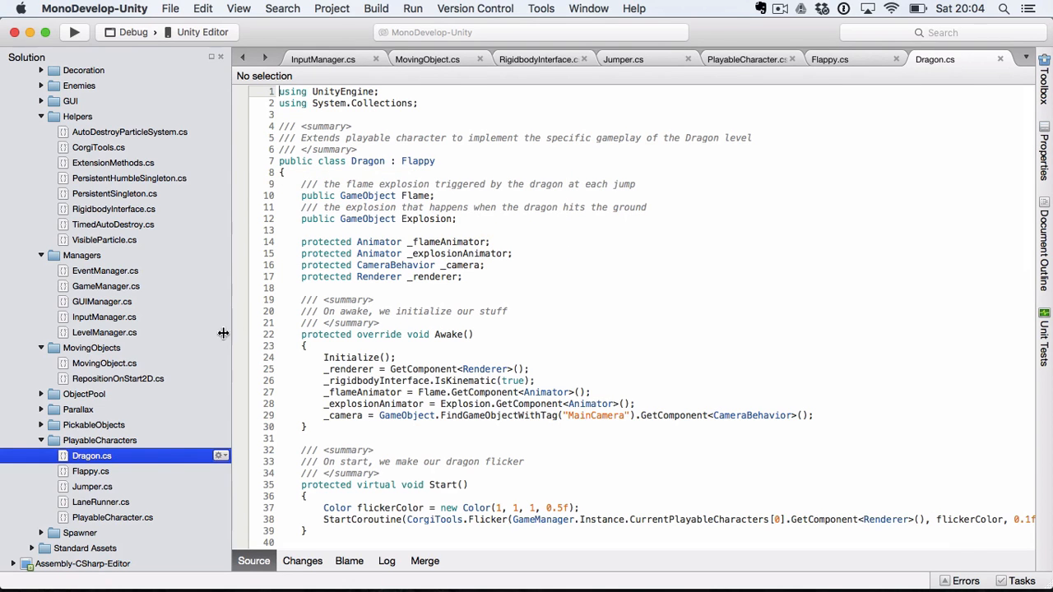
double_click(105, 472)
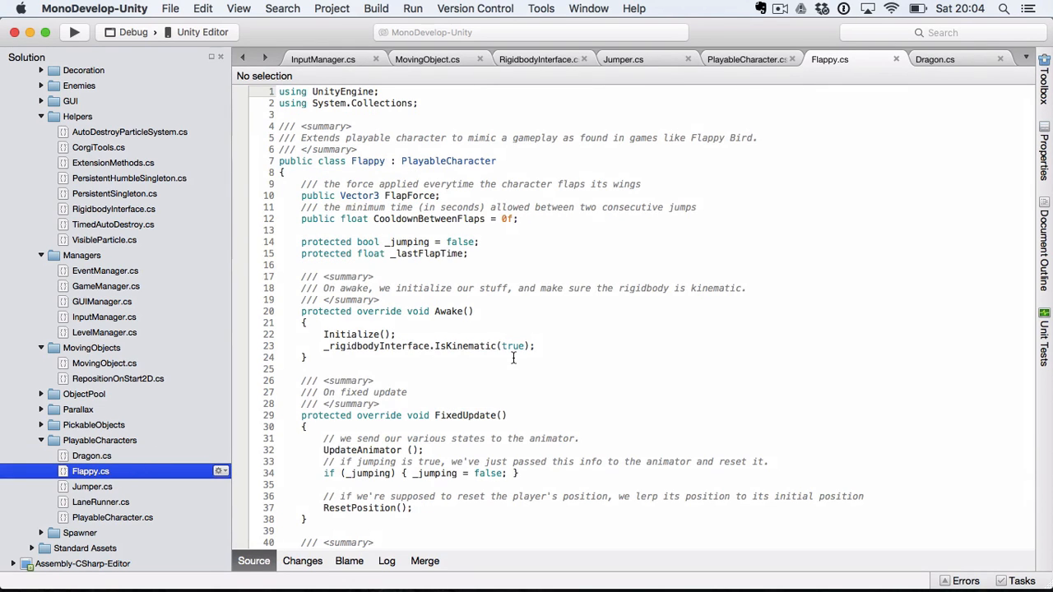
- Examine the FlapForce and CooldownBetweenFlaps variables and the Awake initialization in Flappy.cs
click(422, 196)
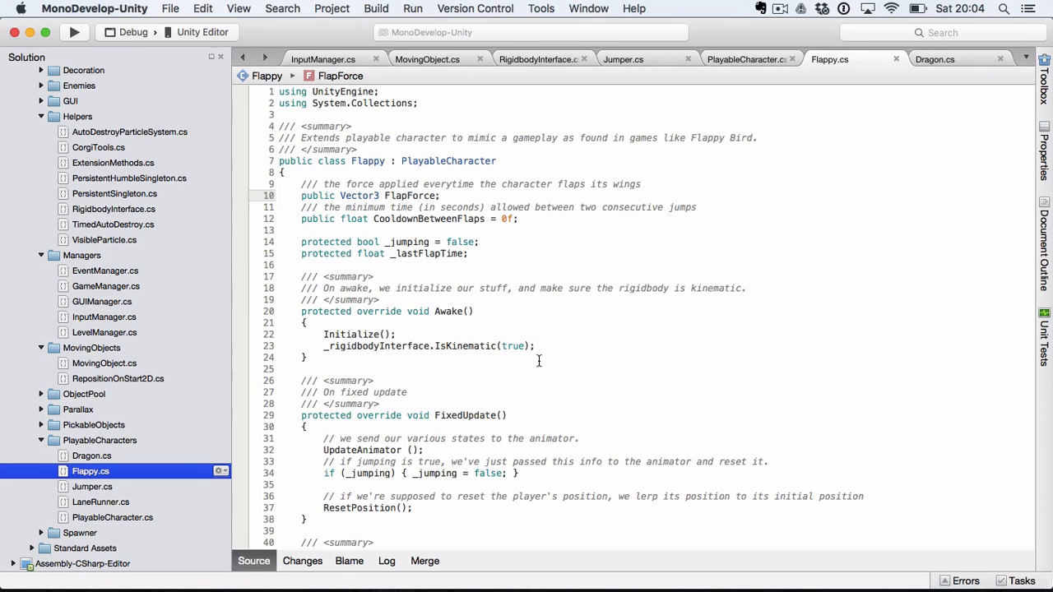
scroll(539, 360, down, 2)
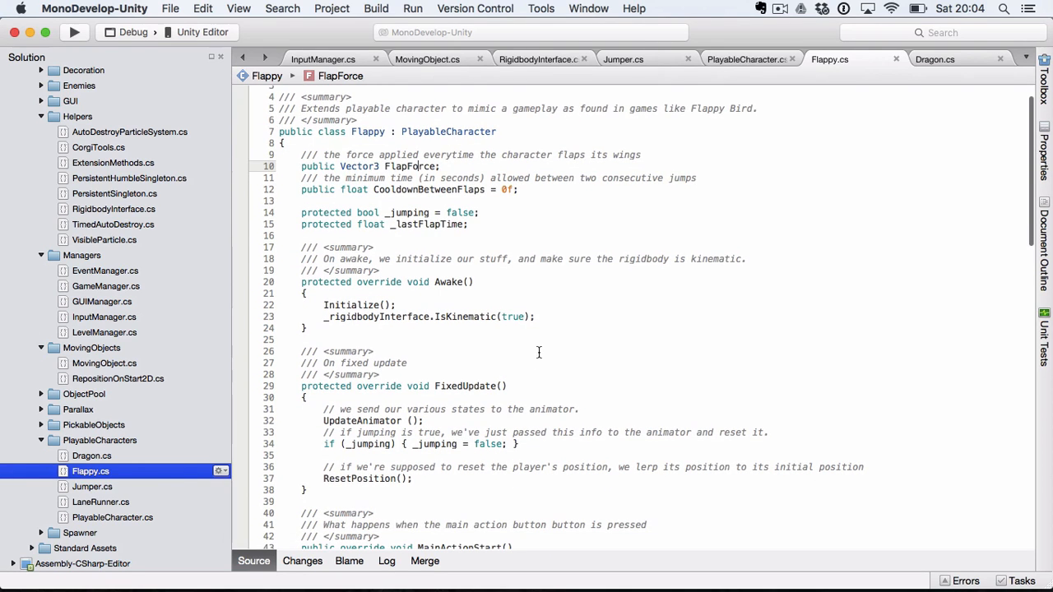
click(476, 190)
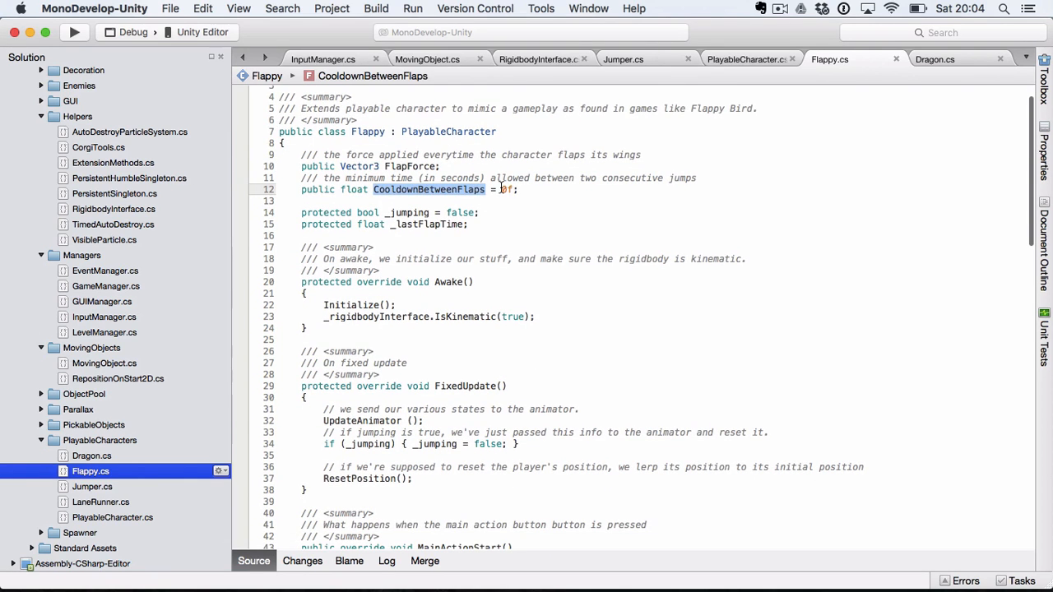
click(501, 190)
scroll(565, 322, down, 3)
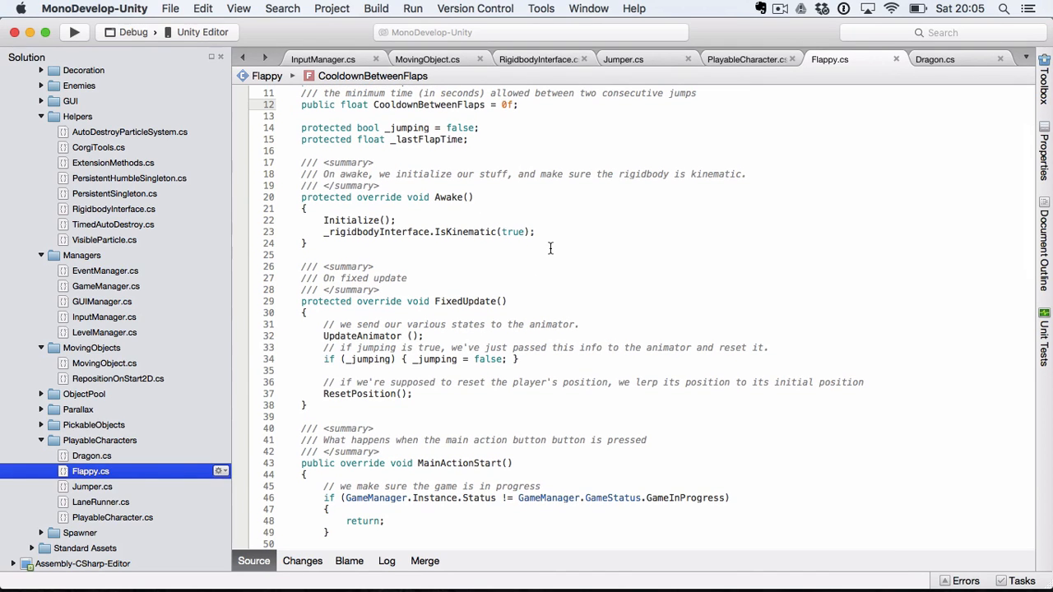
scroll(562, 375, down, 1)
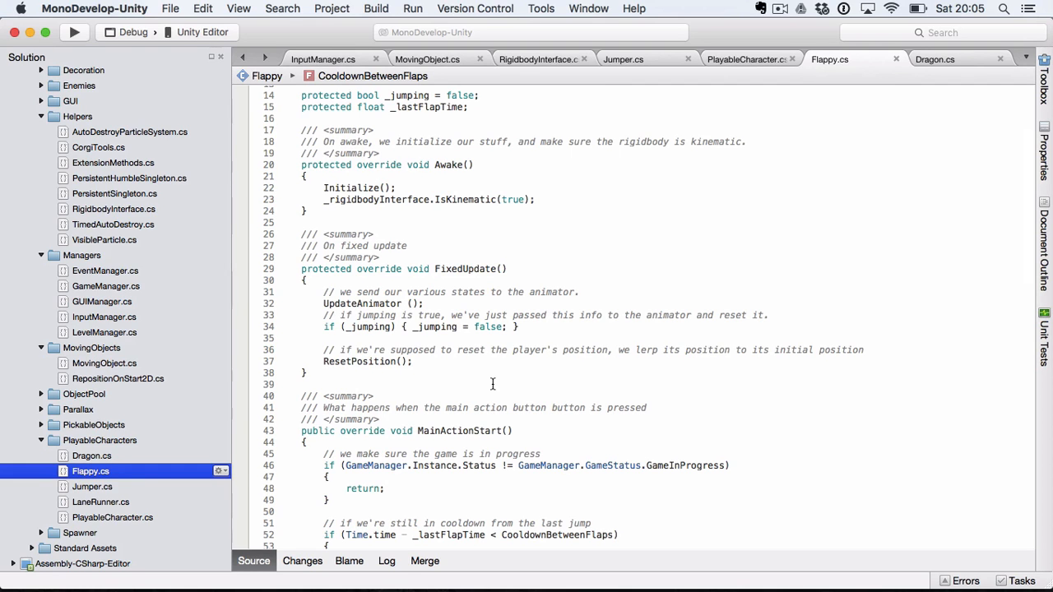
scroll(493, 385, down, 1)
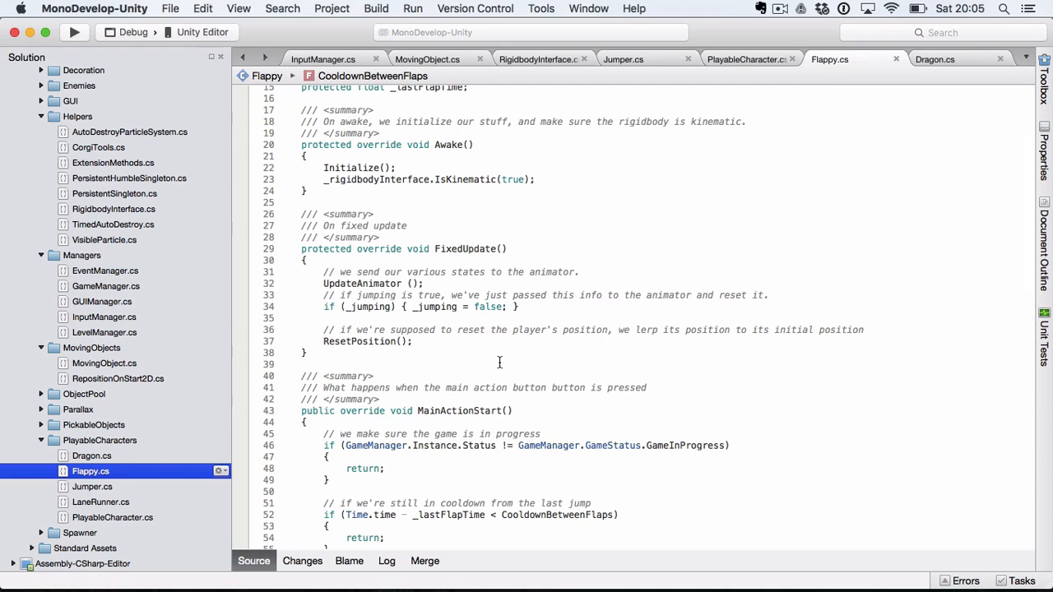
scroll(500, 363, down, 1)
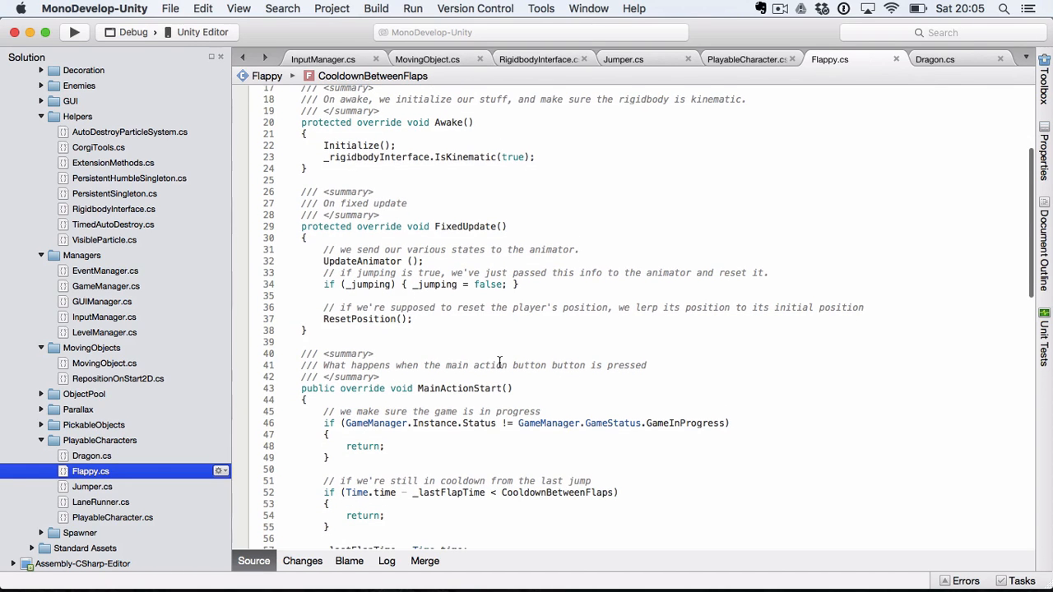
- Review Flappy's FixedUpdate method and how MainActionStart checks the cooldown and applies FlapForce through the rigidbody interface
click(449, 227)
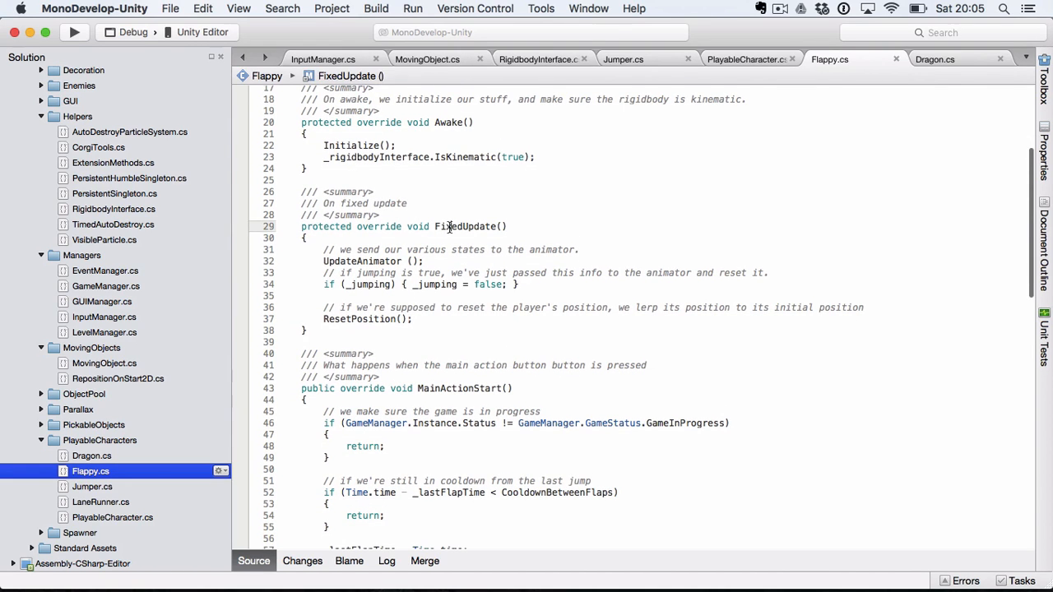
click(366, 262)
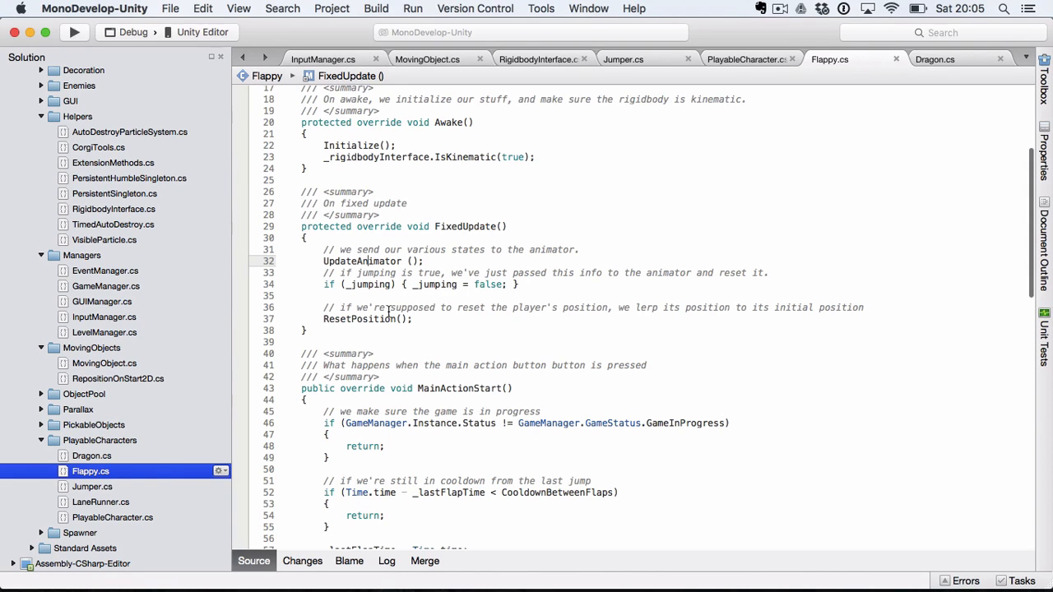
mouse_move(378, 321)
scroll(414, 402, down, 5)
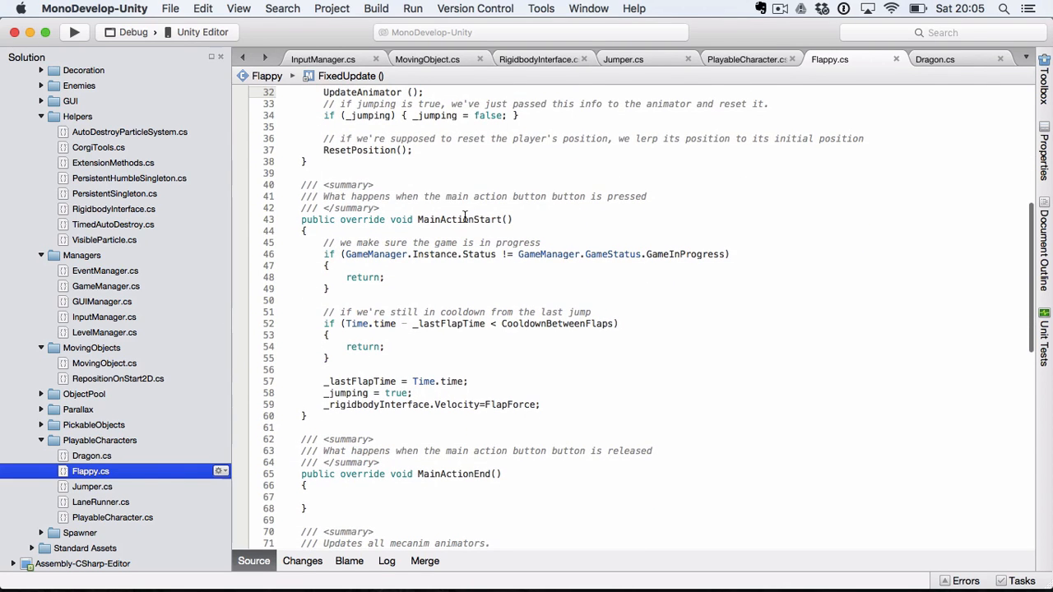
click(465, 218)
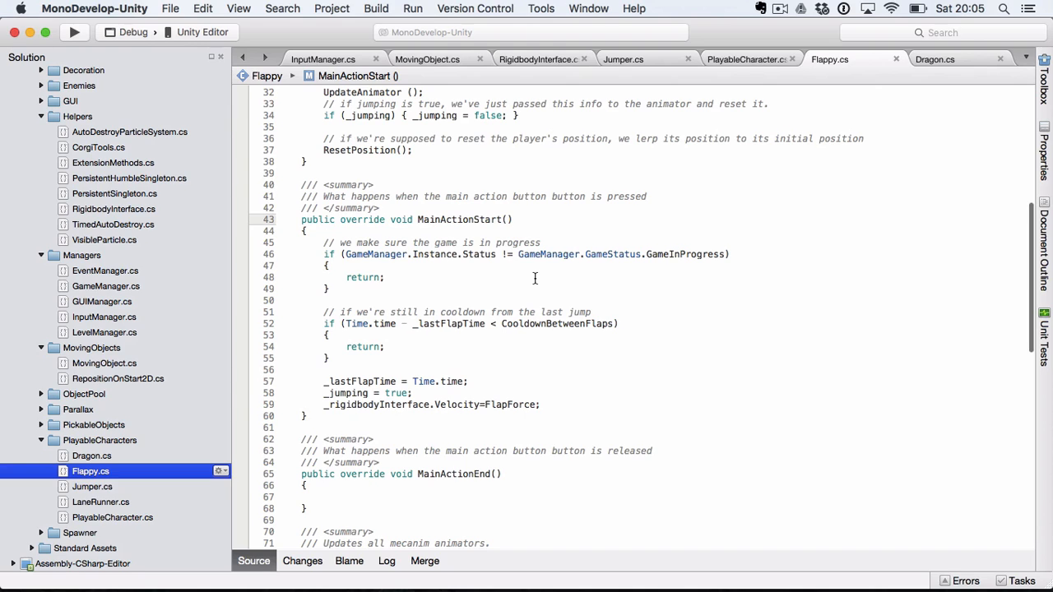
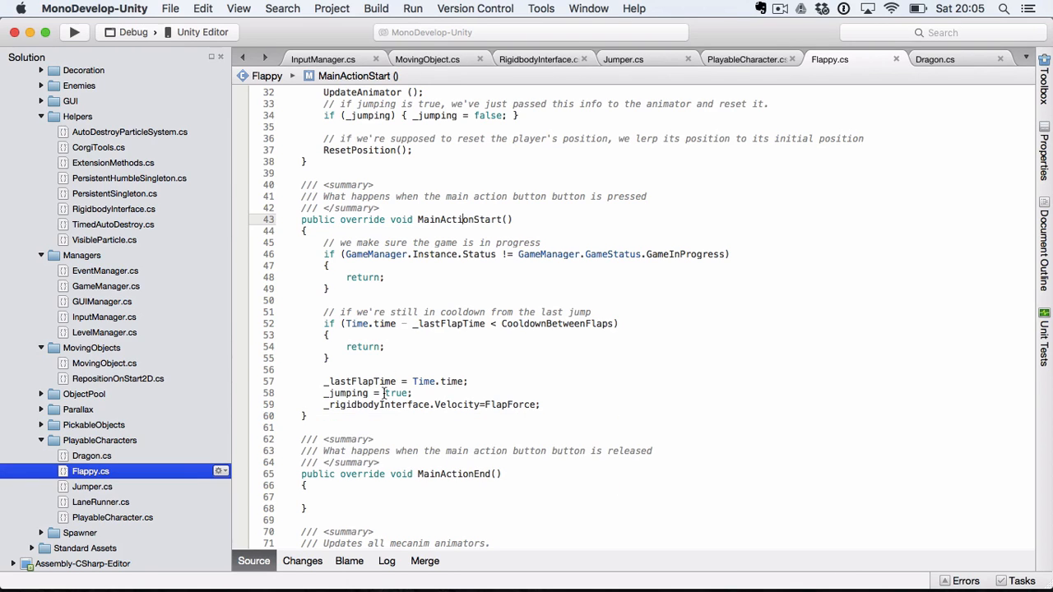
click(418, 405)
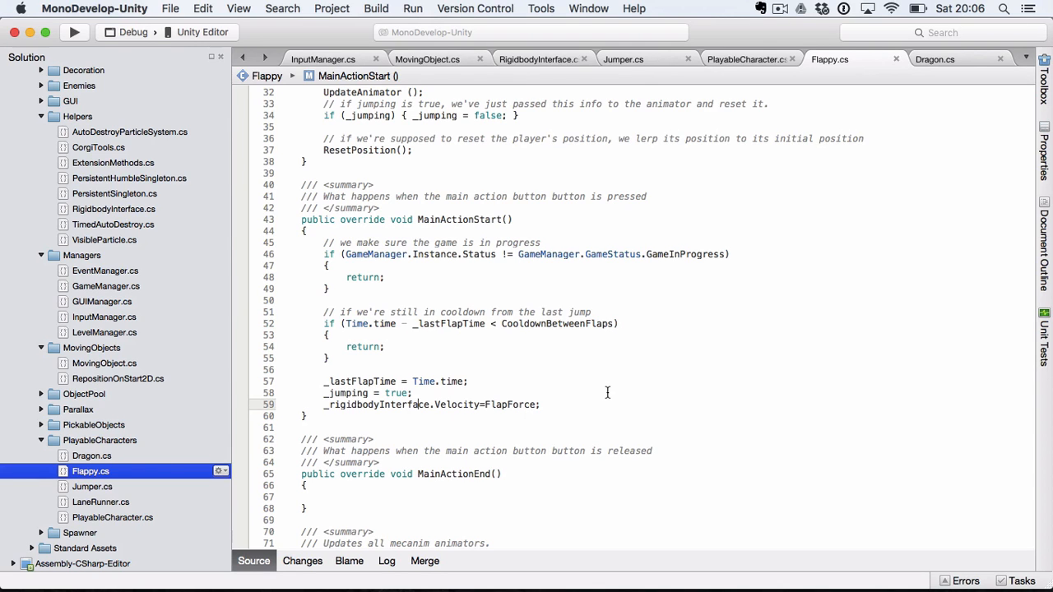
- Look through Flappy's remaining methods, from MainActionEnd and the mecanim animator updates to the GameStart event registration
scroll(608, 392, down, 7)
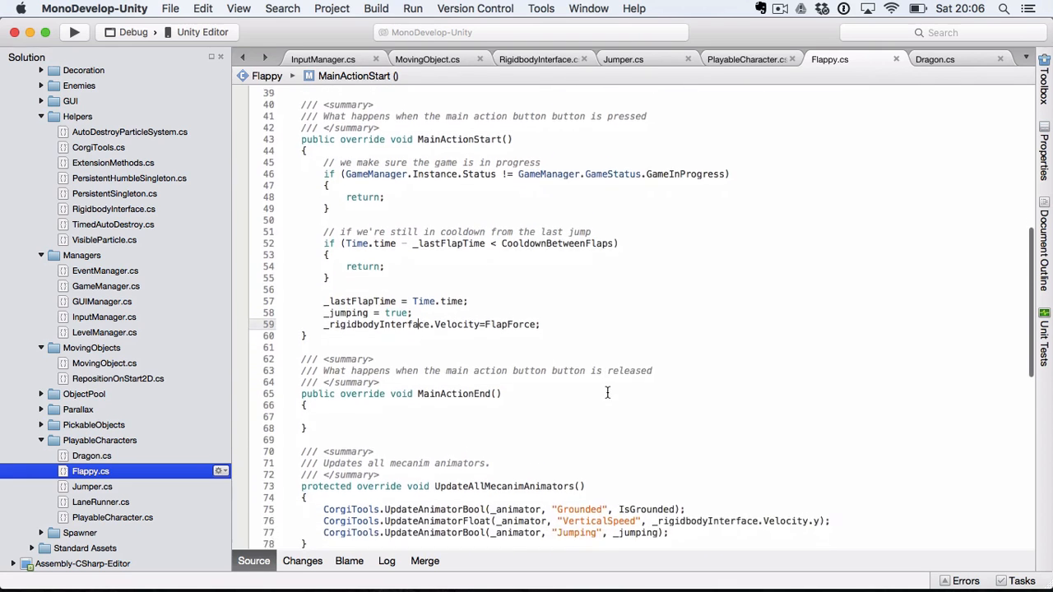
scroll(608, 393, down, 1)
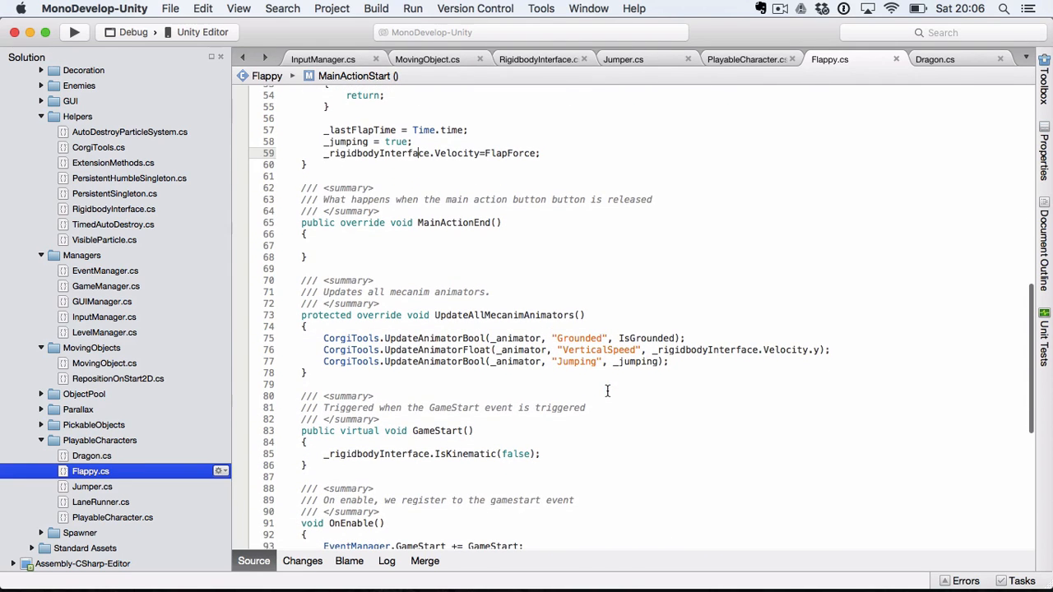
scroll(577, 373, down, 7)
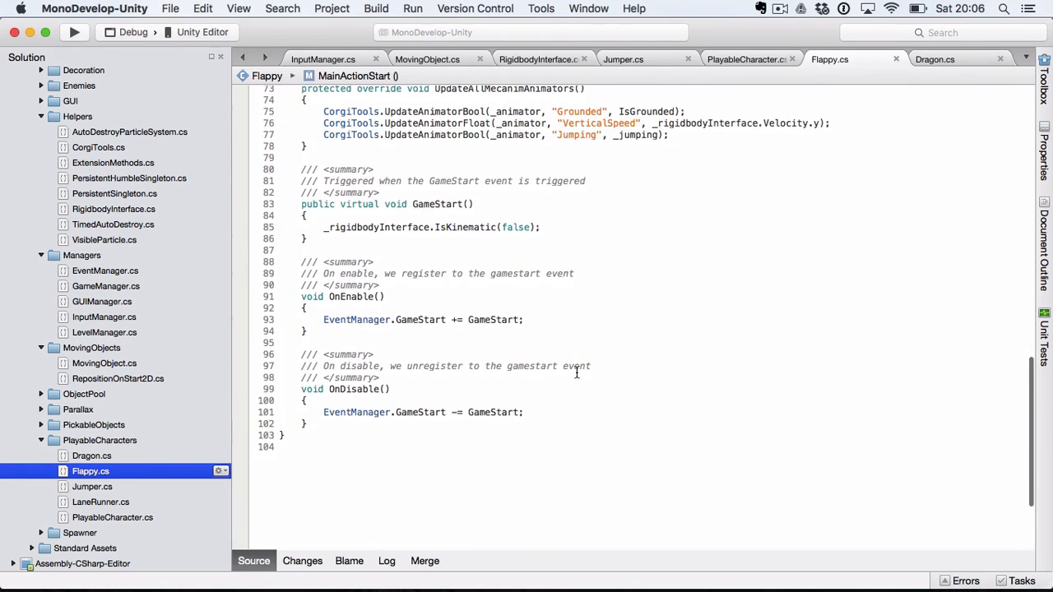
scroll(577, 373, up, 11)
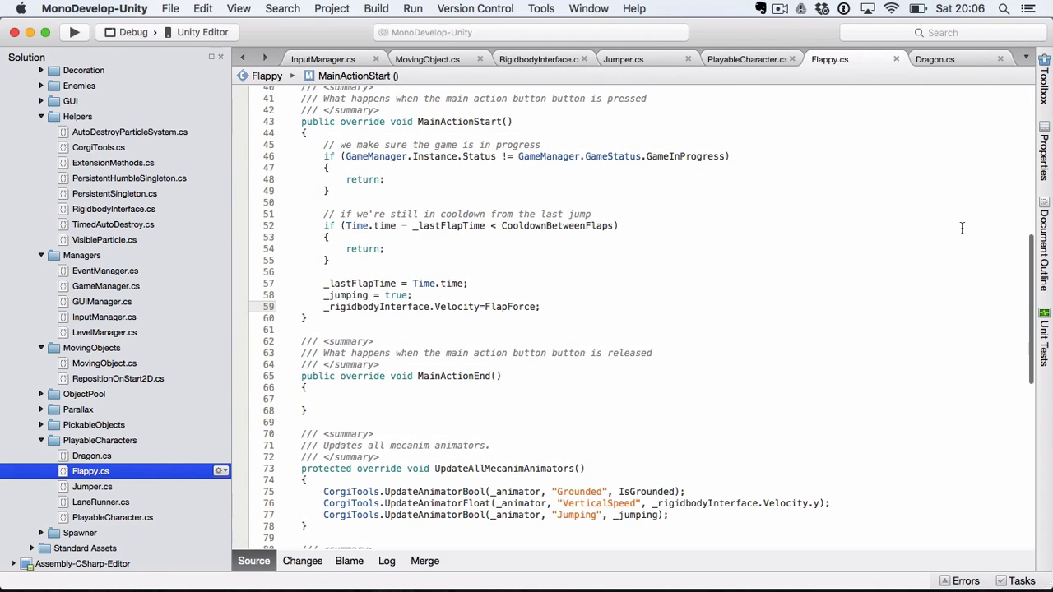
- Glance at Dragon.cs, switch back to Unity, and open the BackwardsDragon scene from the Scenes folder
click(947, 60)
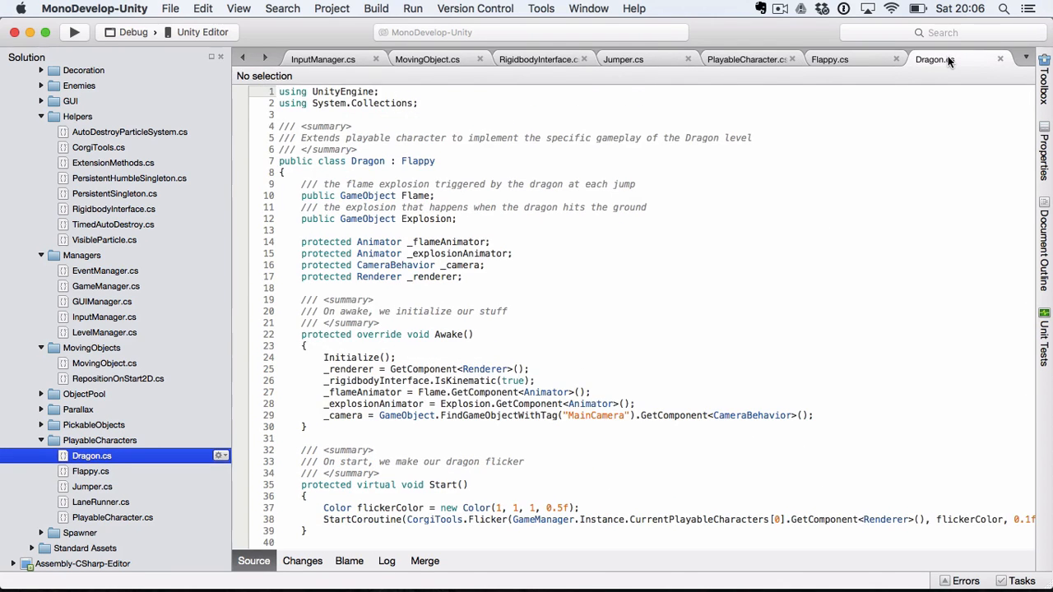
key(super+Tab)
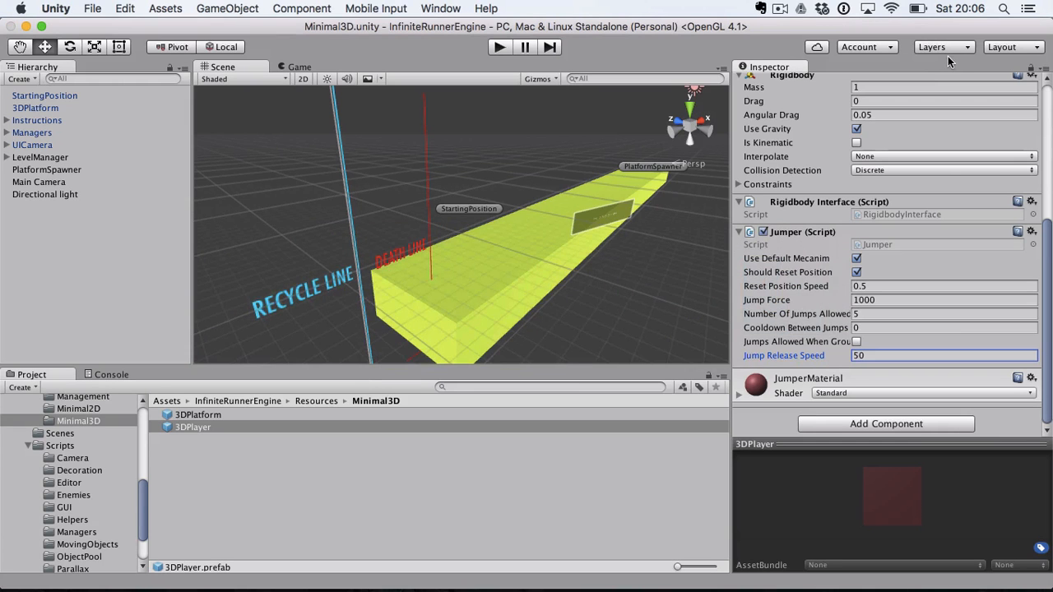
click(92, 437)
click(213, 416)
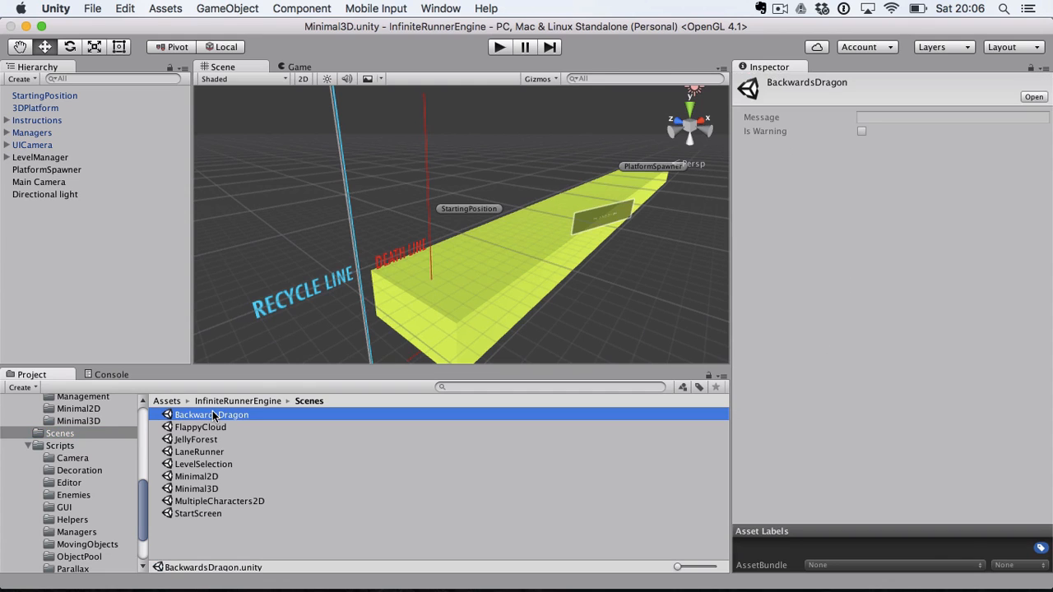
double_click(213, 416)
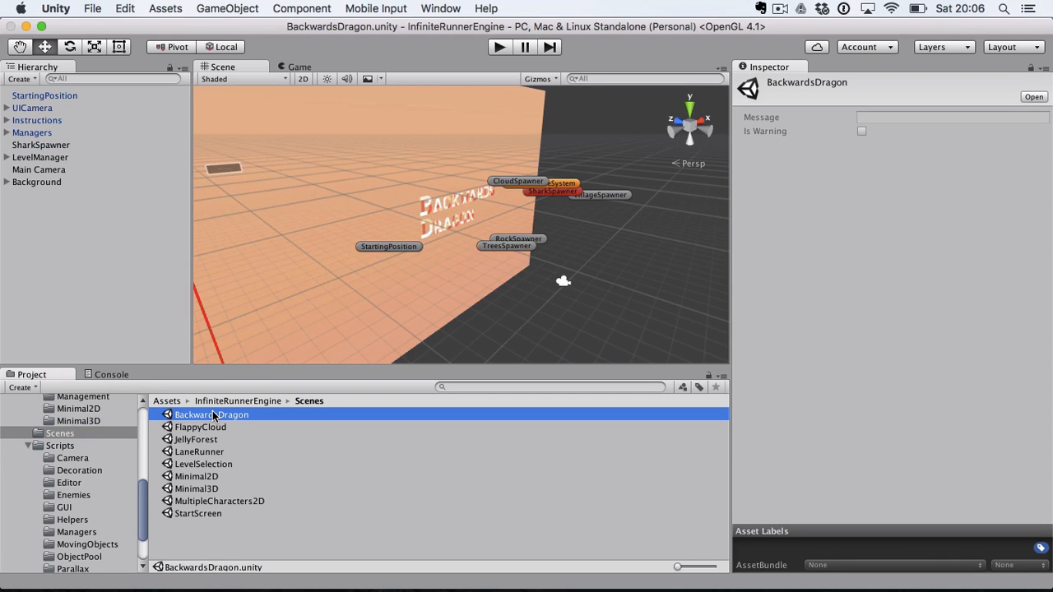
- Play-test the BackwardsDragon scene, making the dragon flap and breathe fire several times, and stop the game
click(500, 47)
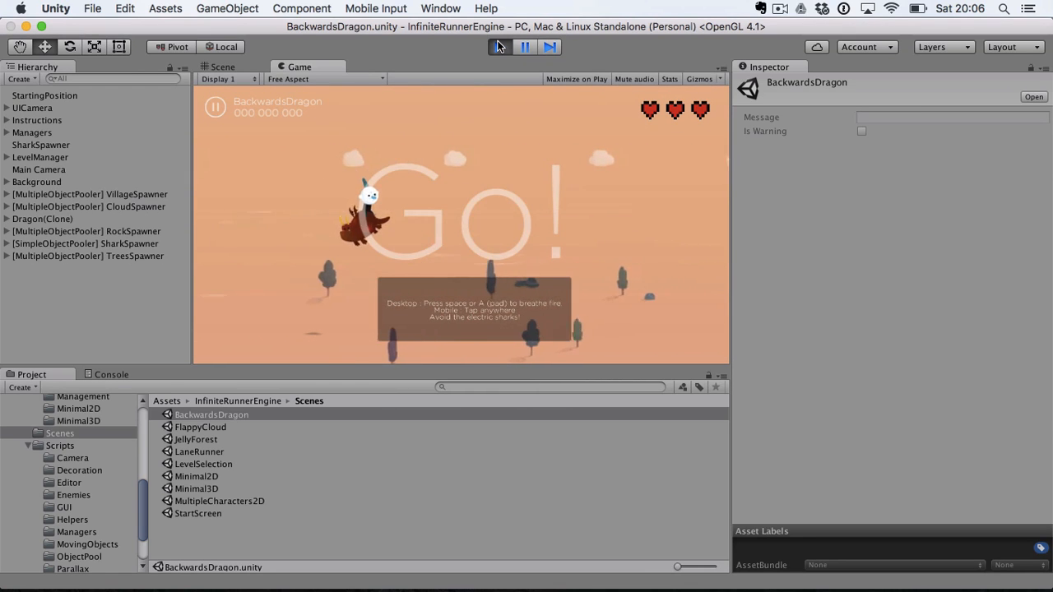
key(space)
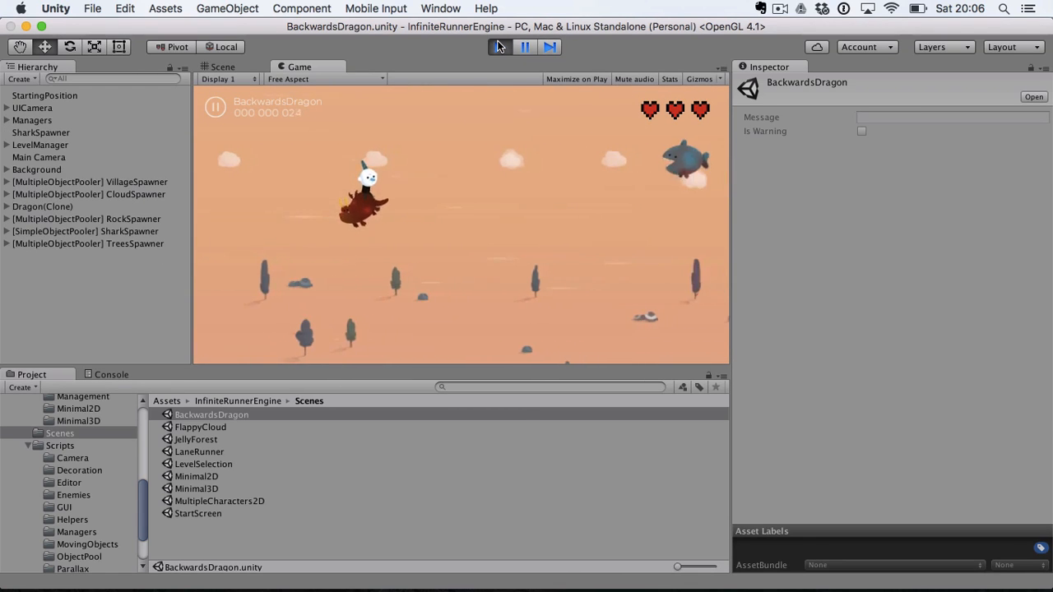
key(space)
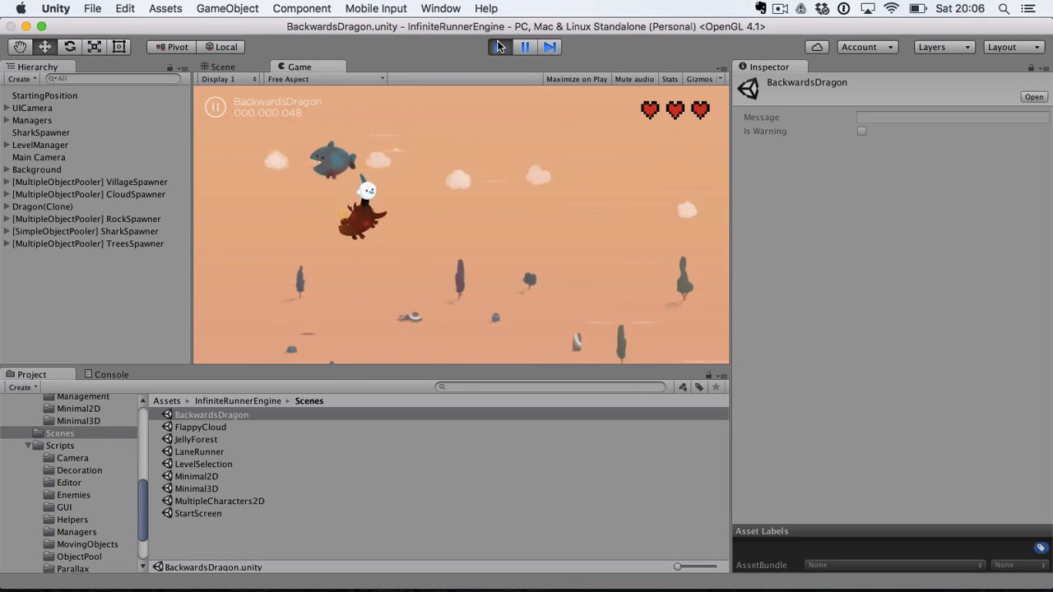
key(space)
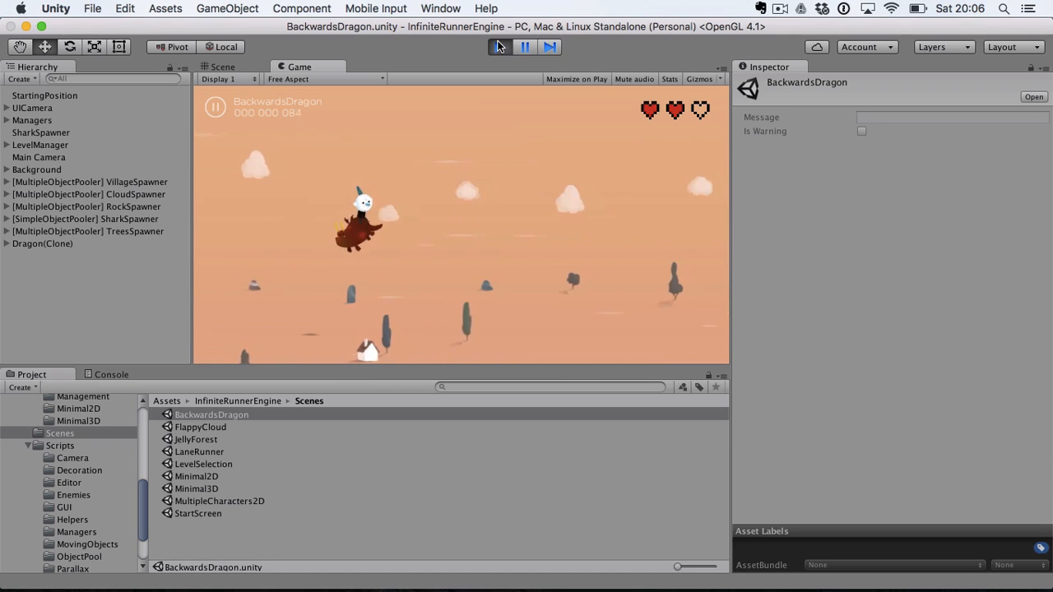
key(space)
key(space)
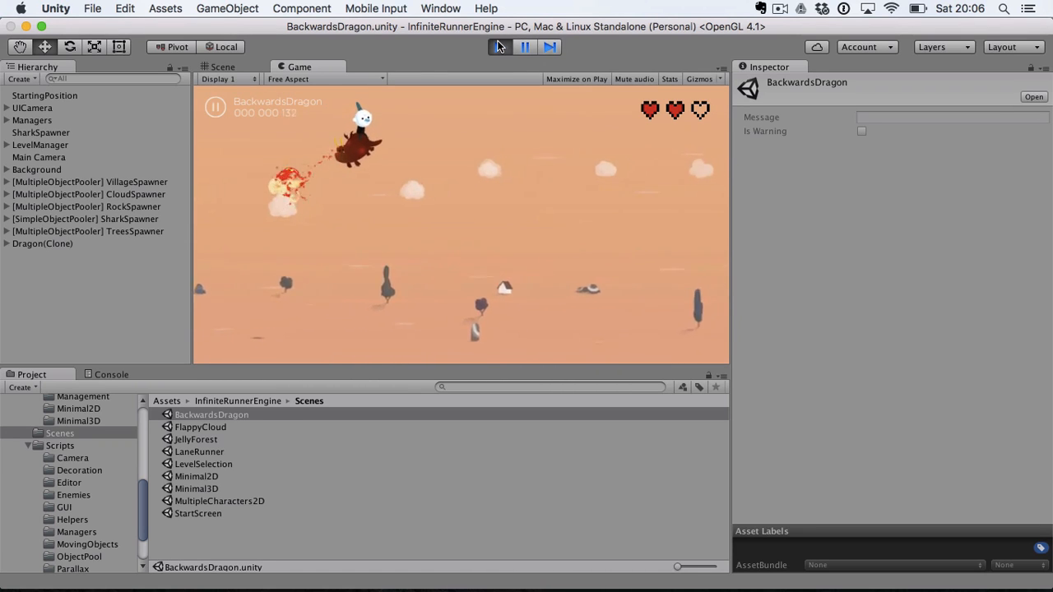
click(499, 46)
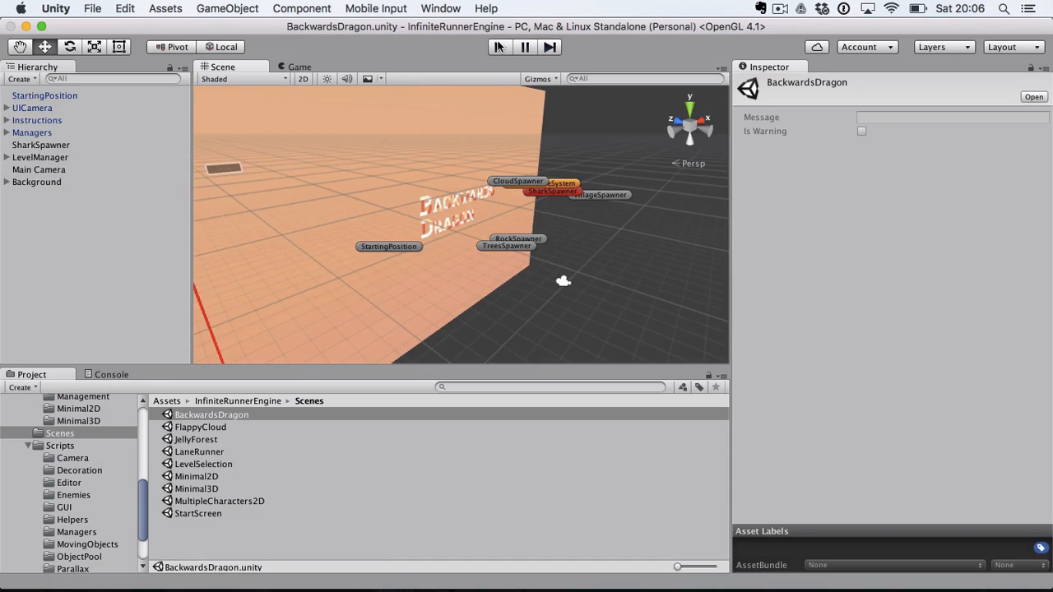
- Switch to MonoDevelop and review Dragon.cs, from the Awake override's renderer, animator and camera setup to the flicker code in Start
key(super+Tab)
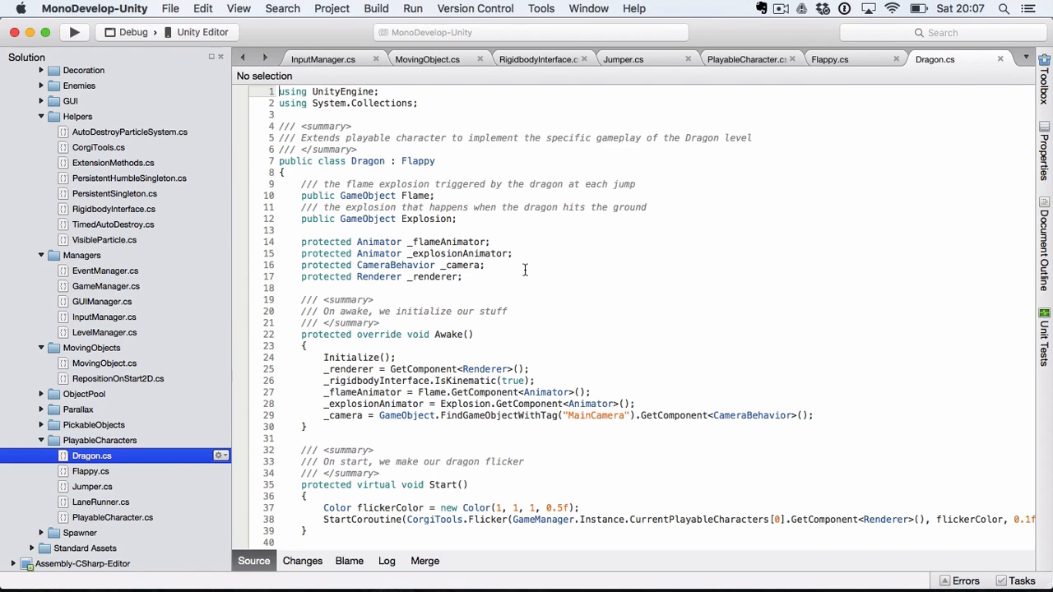
scroll(525, 270, down, 2)
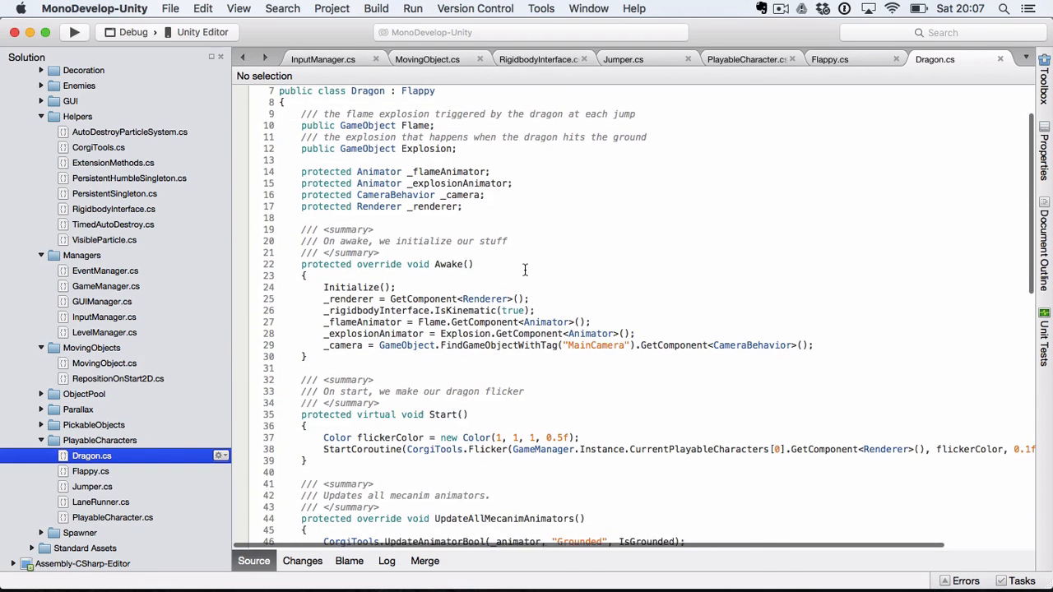
double_click(379, 262)
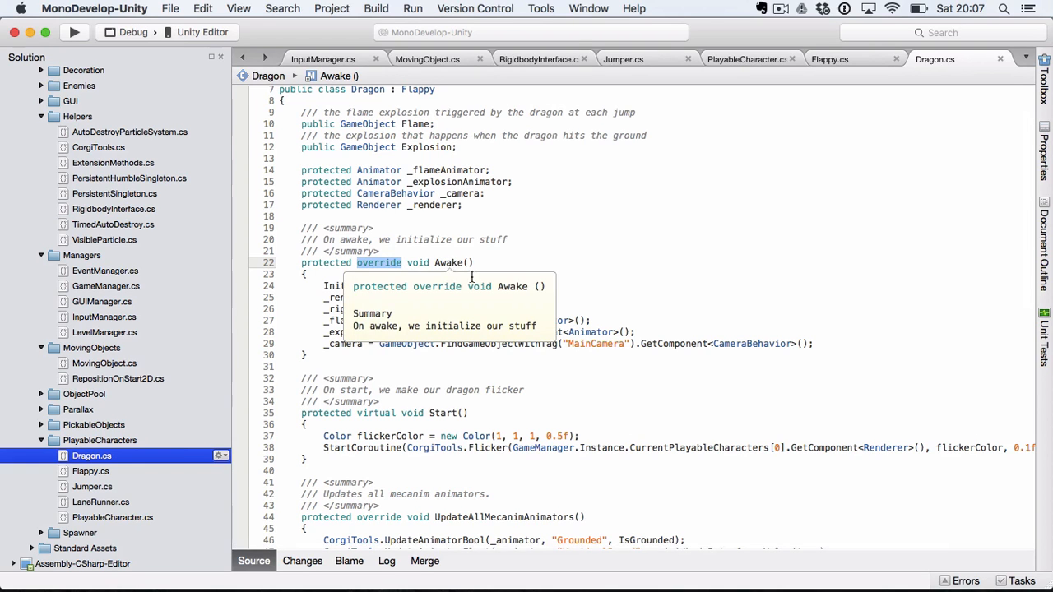
scroll(505, 341, down, 3)
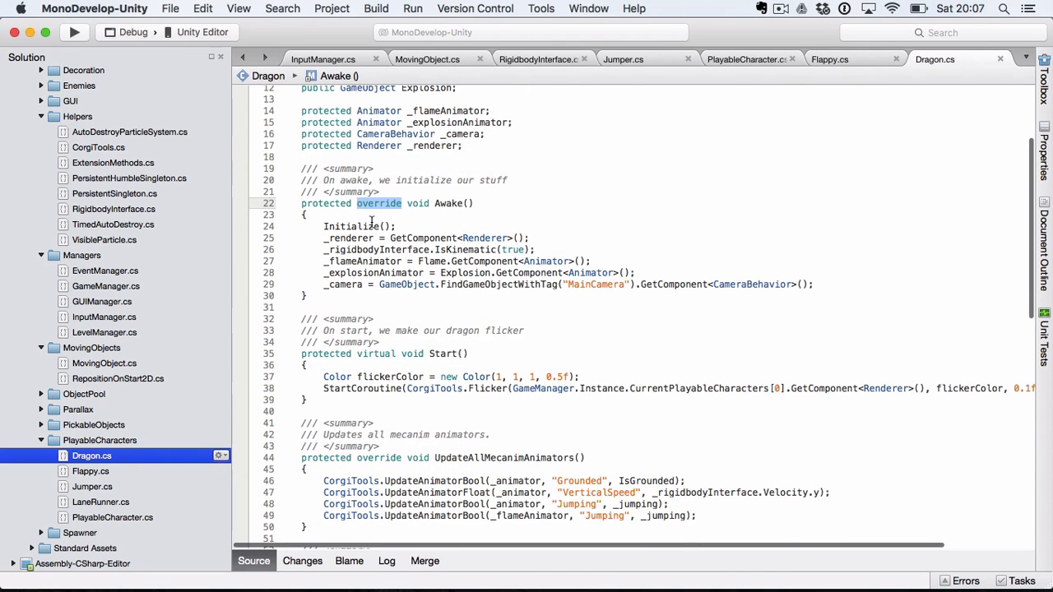
double_click(368, 226)
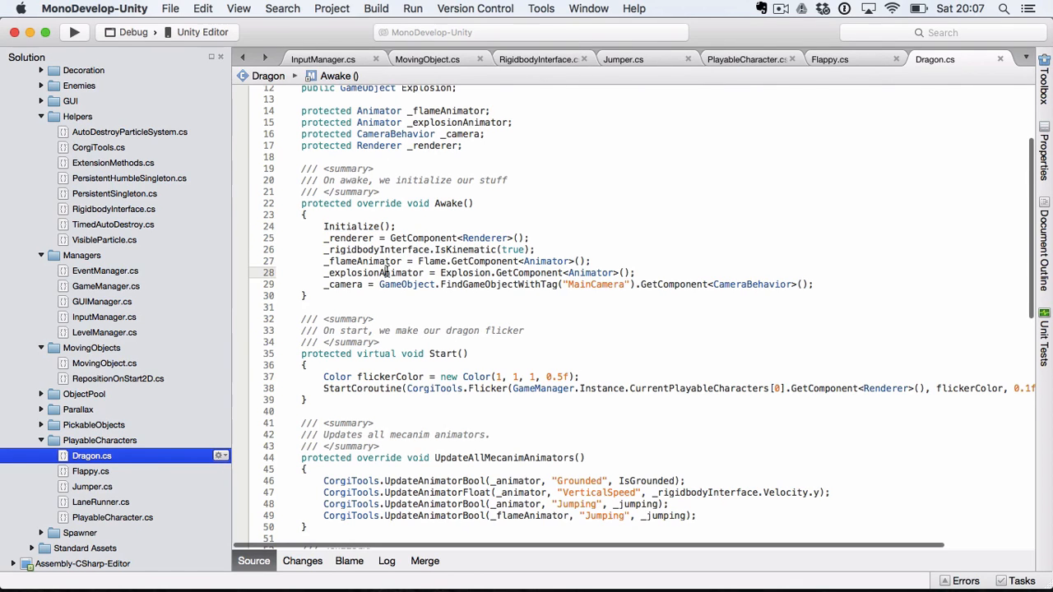
double_click(386, 273)
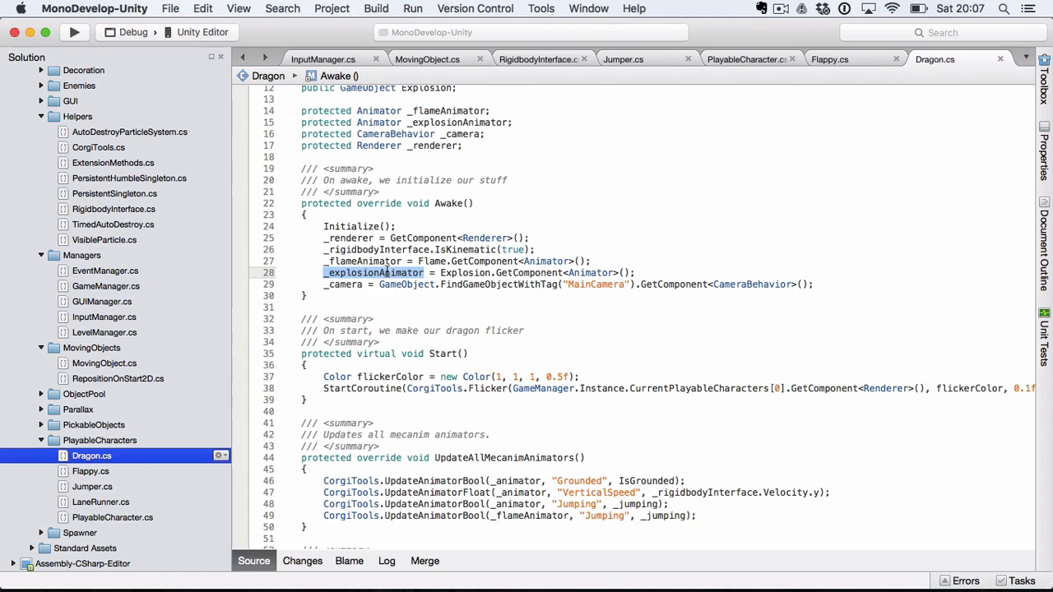
scroll(464, 363, down, 4)
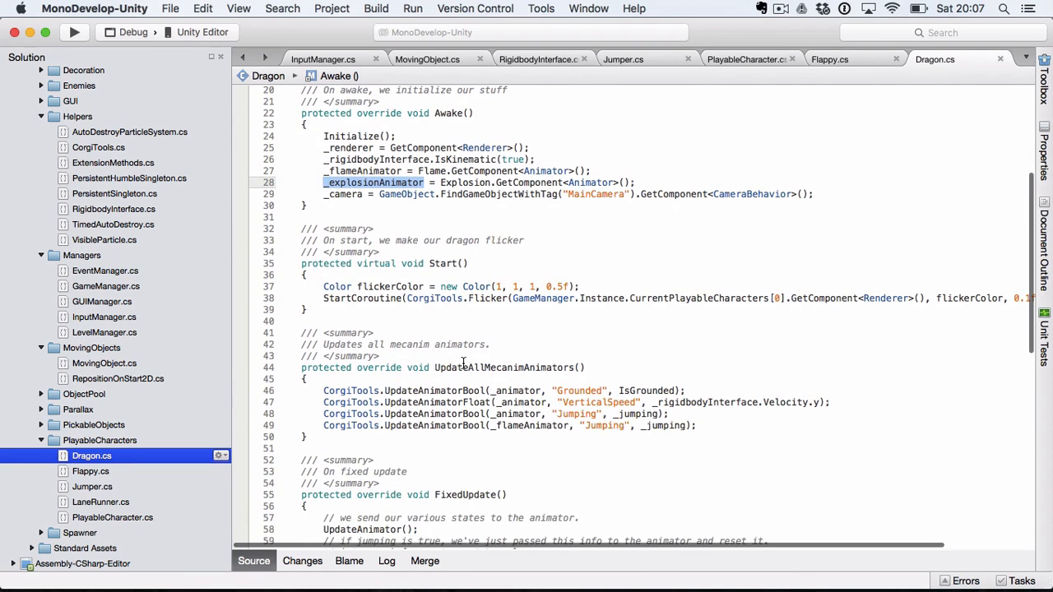
double_click(351, 194)
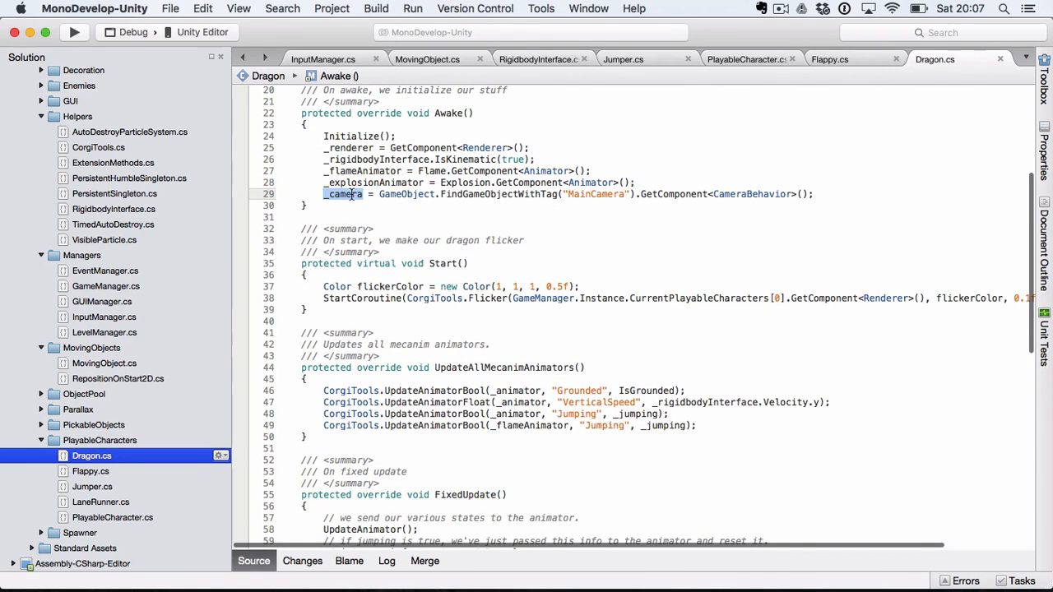
click(430, 284)
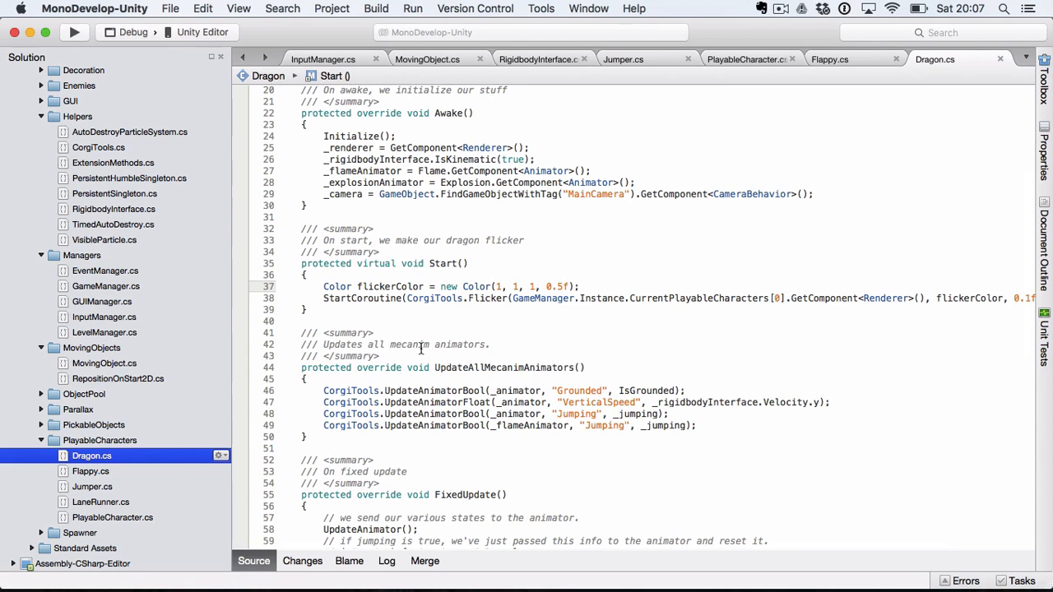
- Examine Dragon's mecanim animator updates and its FixedUpdate method, focusing on the IsGrounded check, explosion instantiation and KillCharacter call
scroll(421, 348, down, 5)
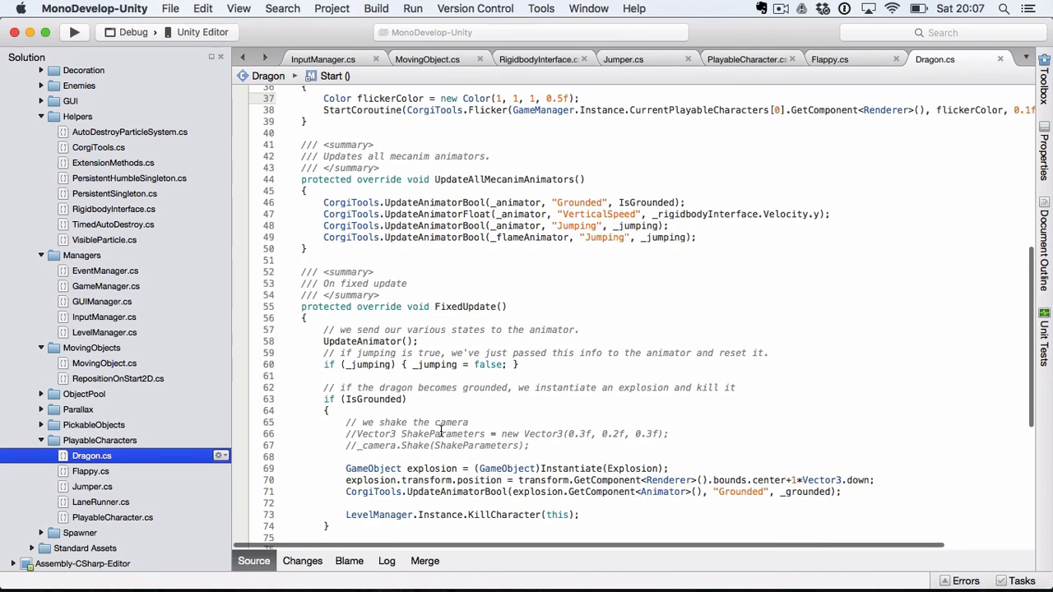
scroll(441, 431, down, 2)
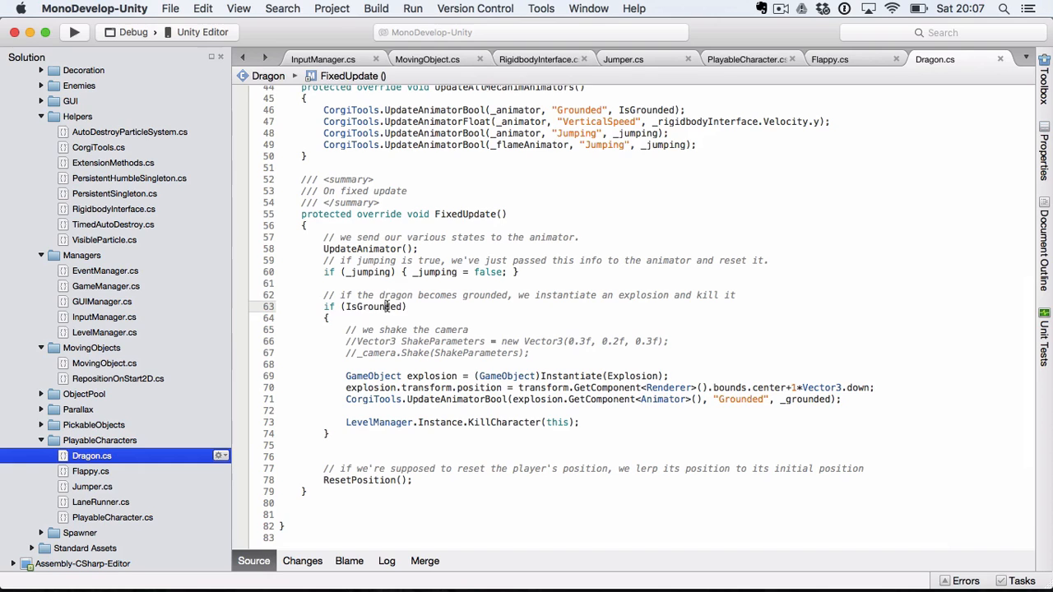
double_click(389, 306)
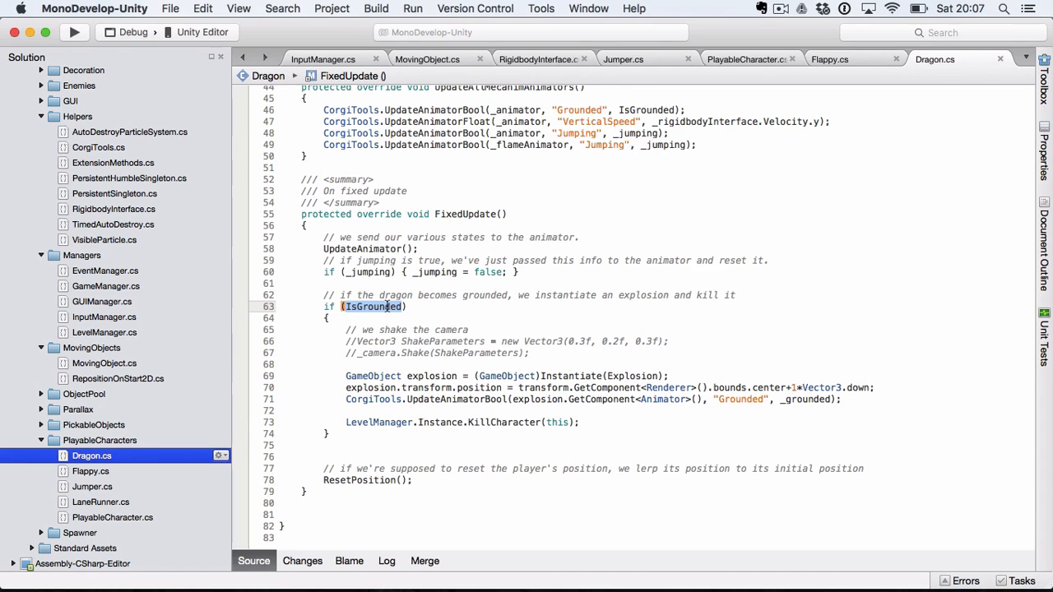
click(387, 306)
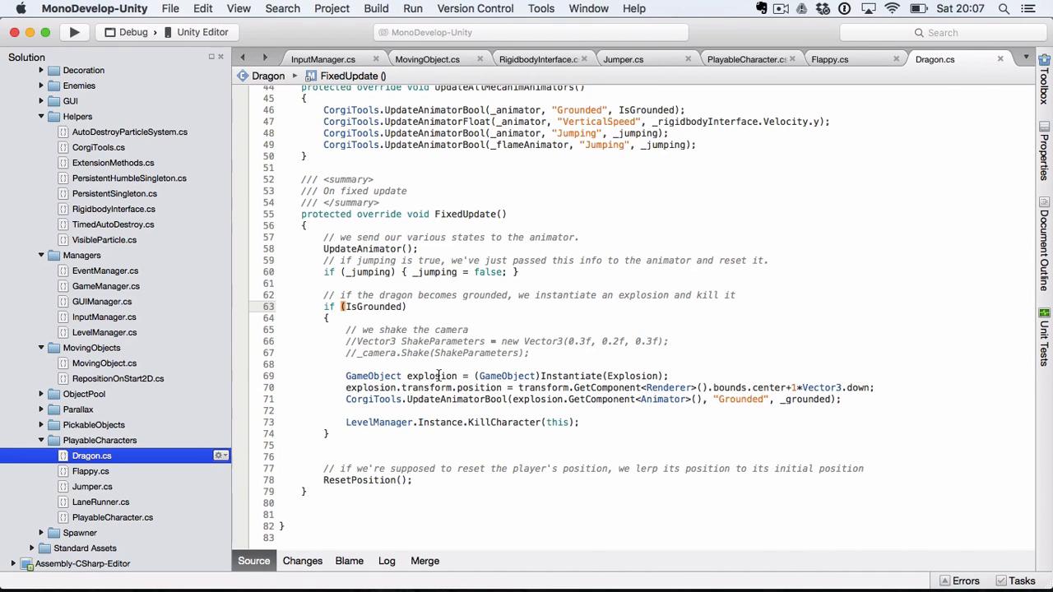
click(440, 376)
click(498, 423)
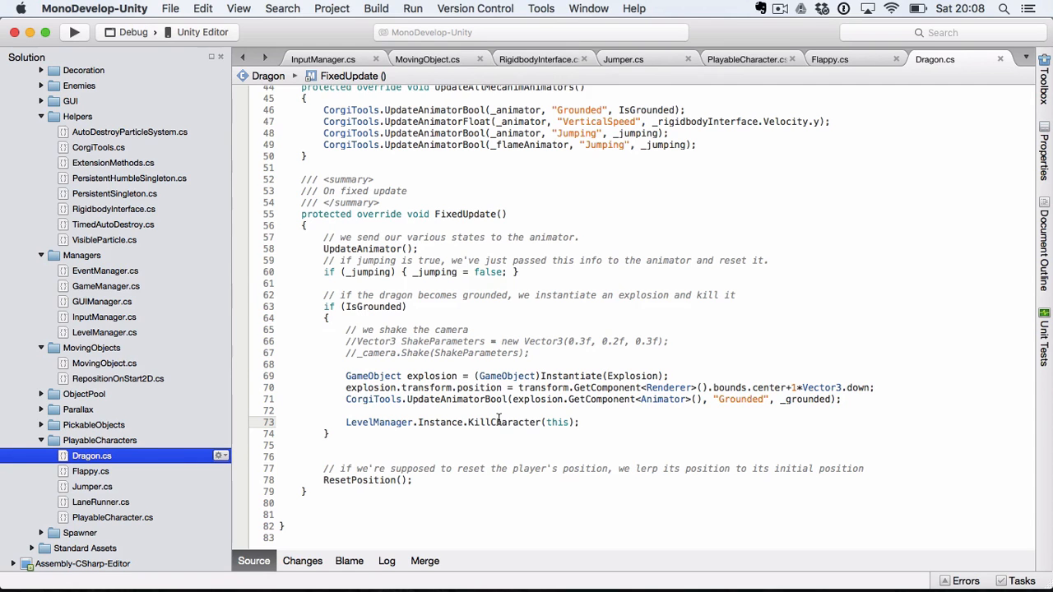
- Switch back to Unity, open the Minimal2D scene and set the scene view to 2D
key(super+Tab)
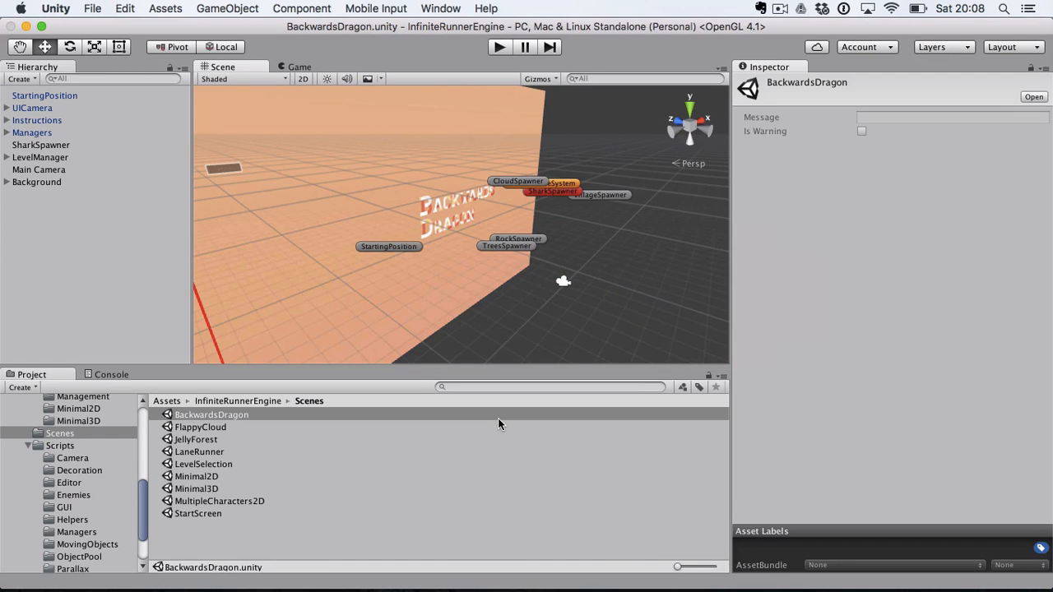
double_click(231, 477)
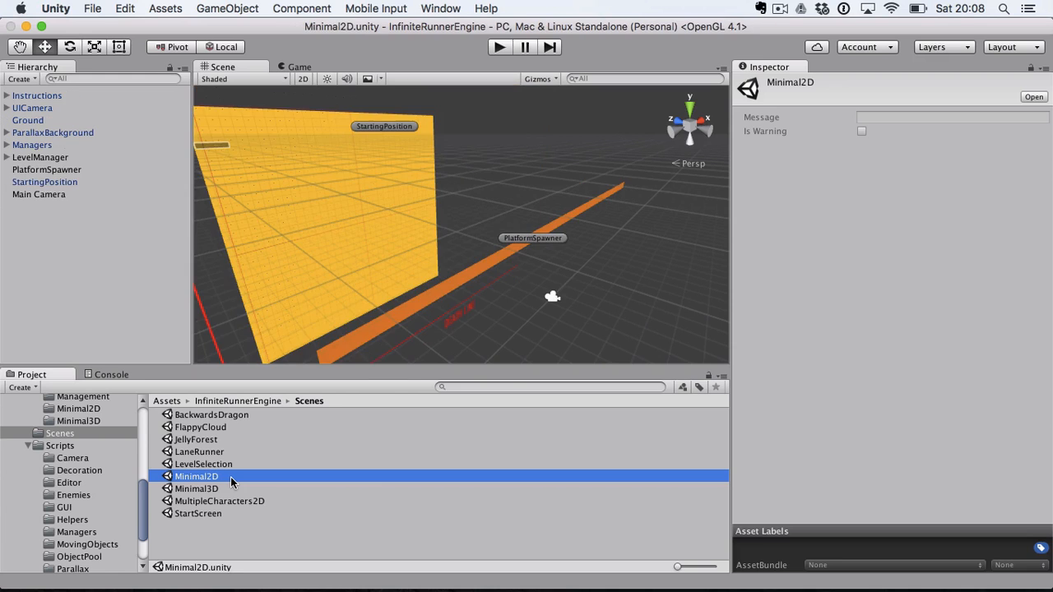
click(303, 79)
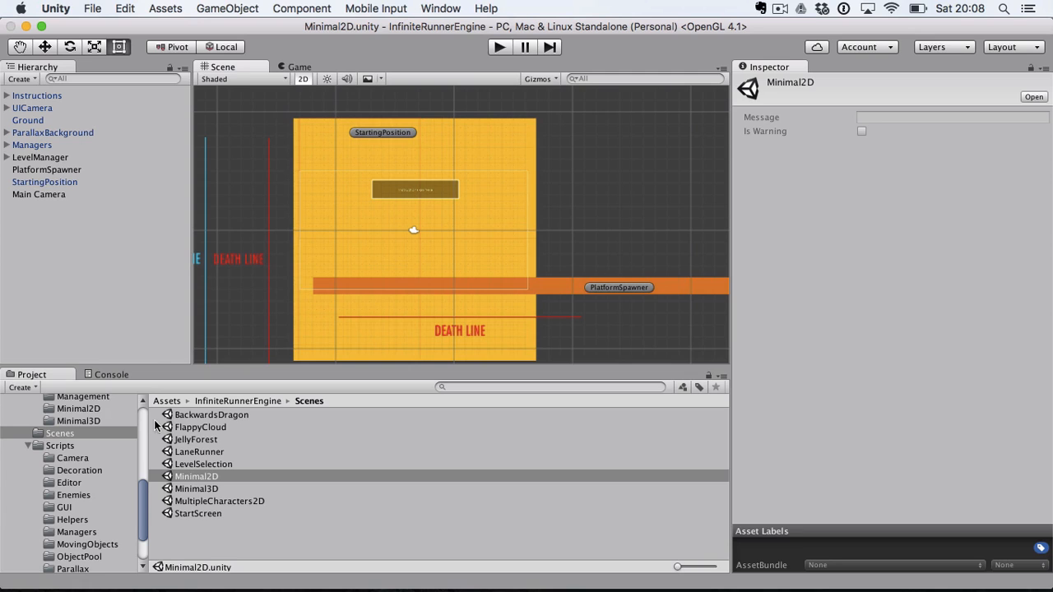
- Browse the InfiniteRunnerEngine project folders around Scripts and Minimal2D
scroll(90, 465, down, 3)
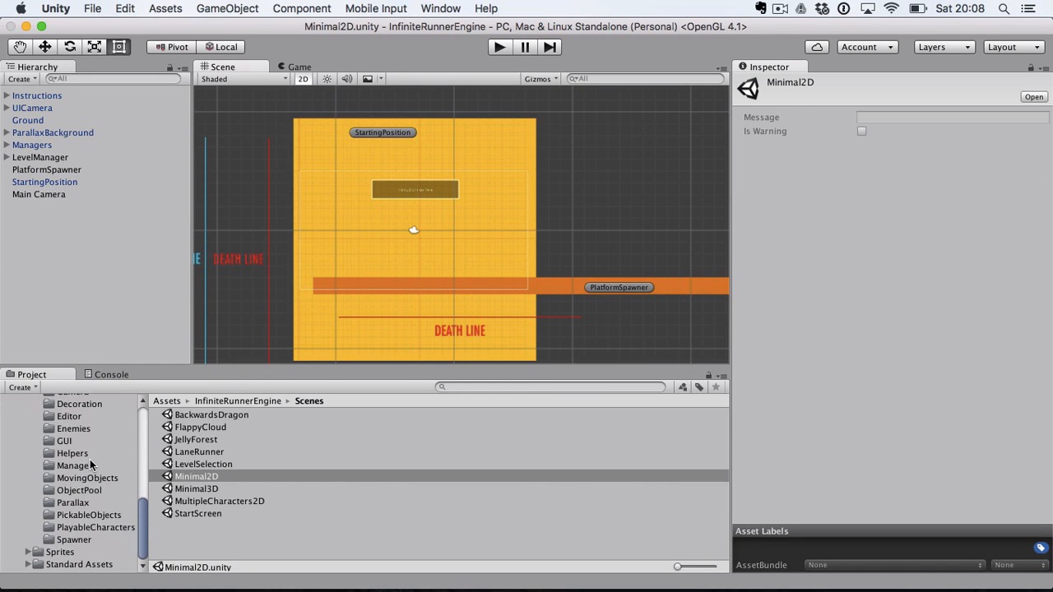
scroll(90, 466, up, 5)
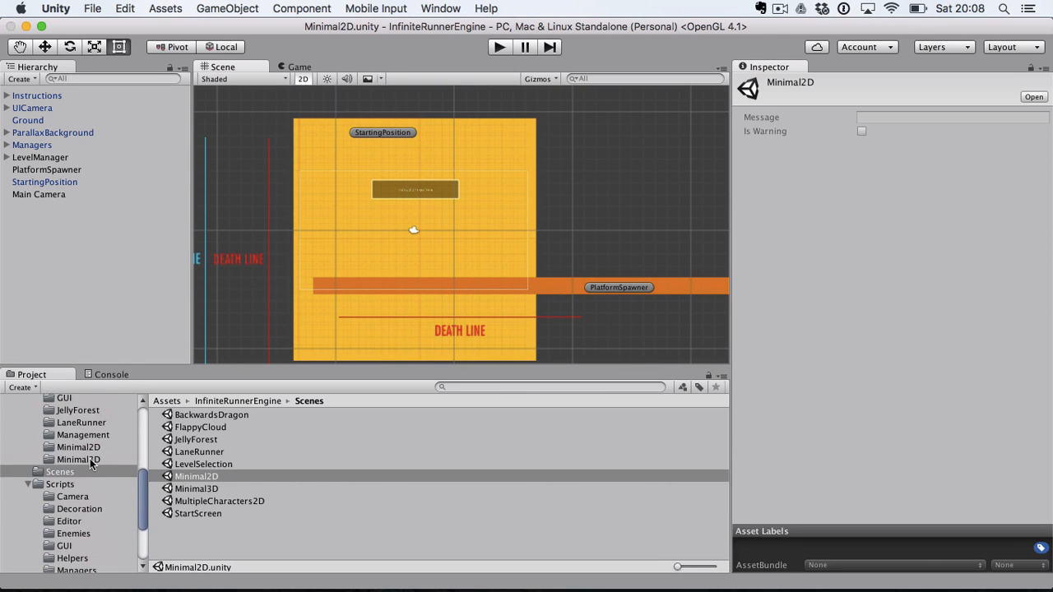